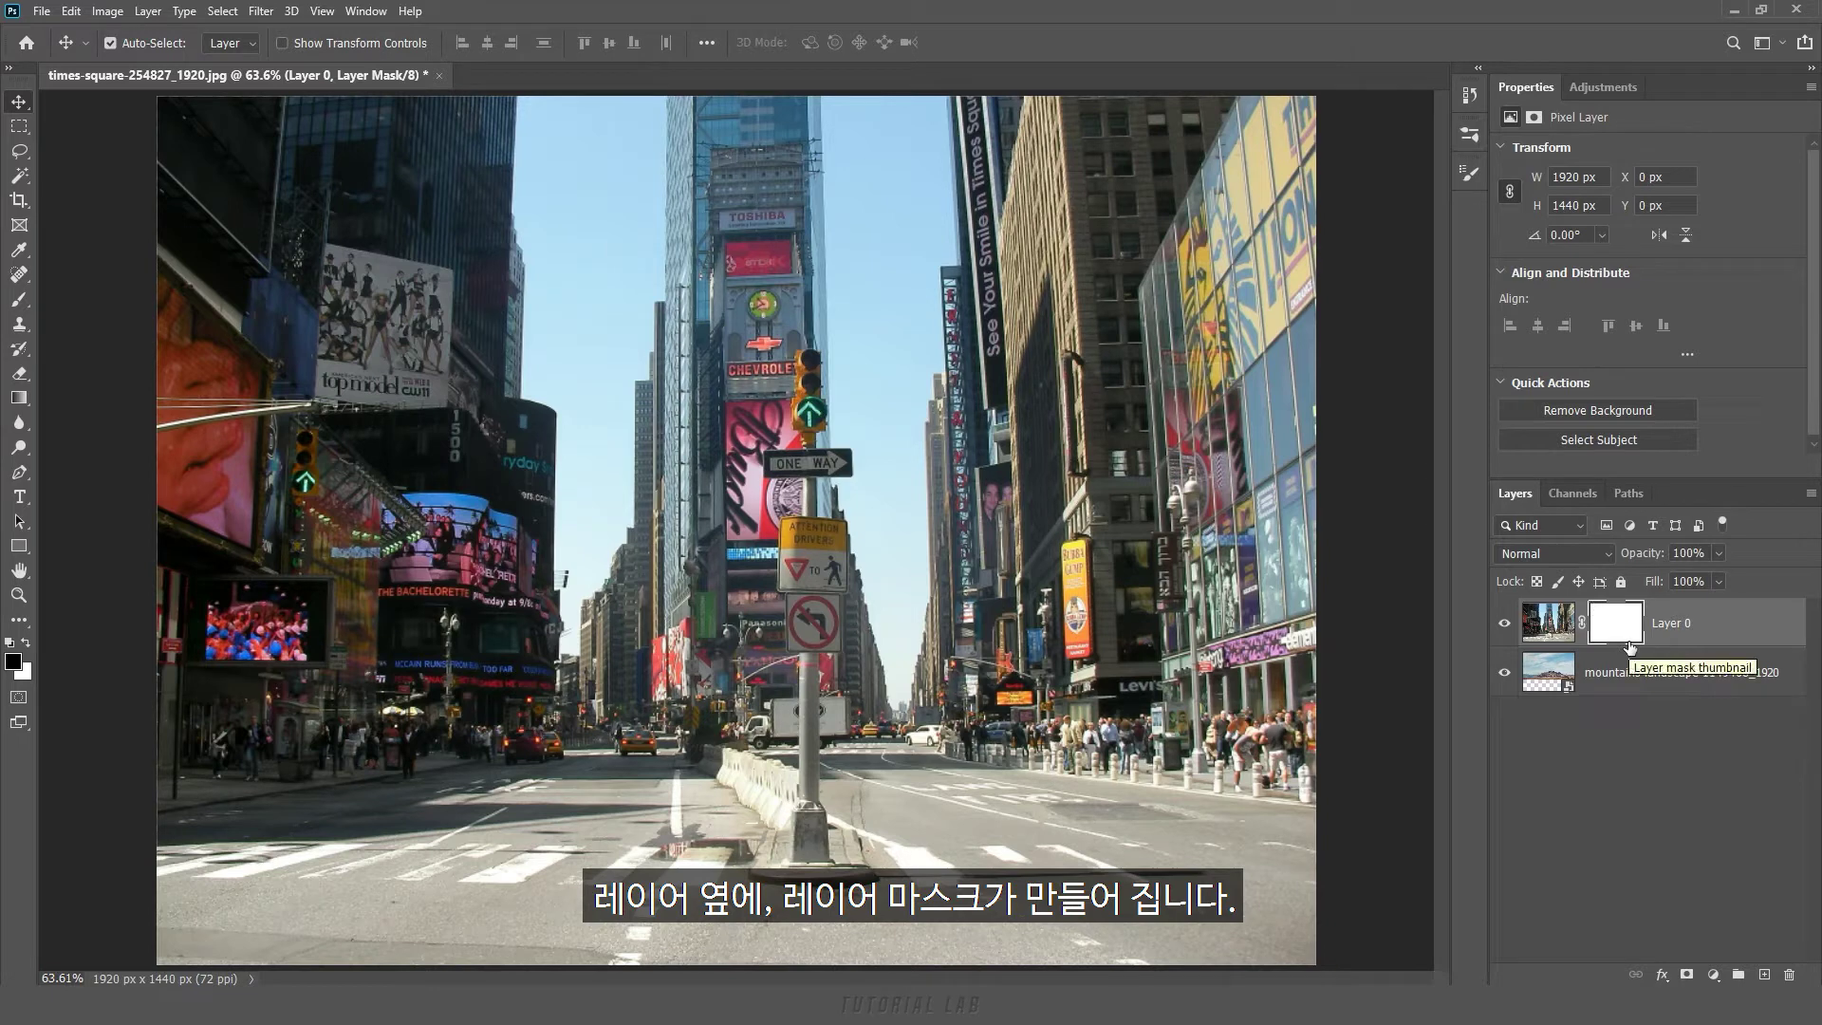
Undo the creation of Layer 0's mask, and add a fresh white layer mask to that layer
{"action": "key", "text": "ctrl+z"}
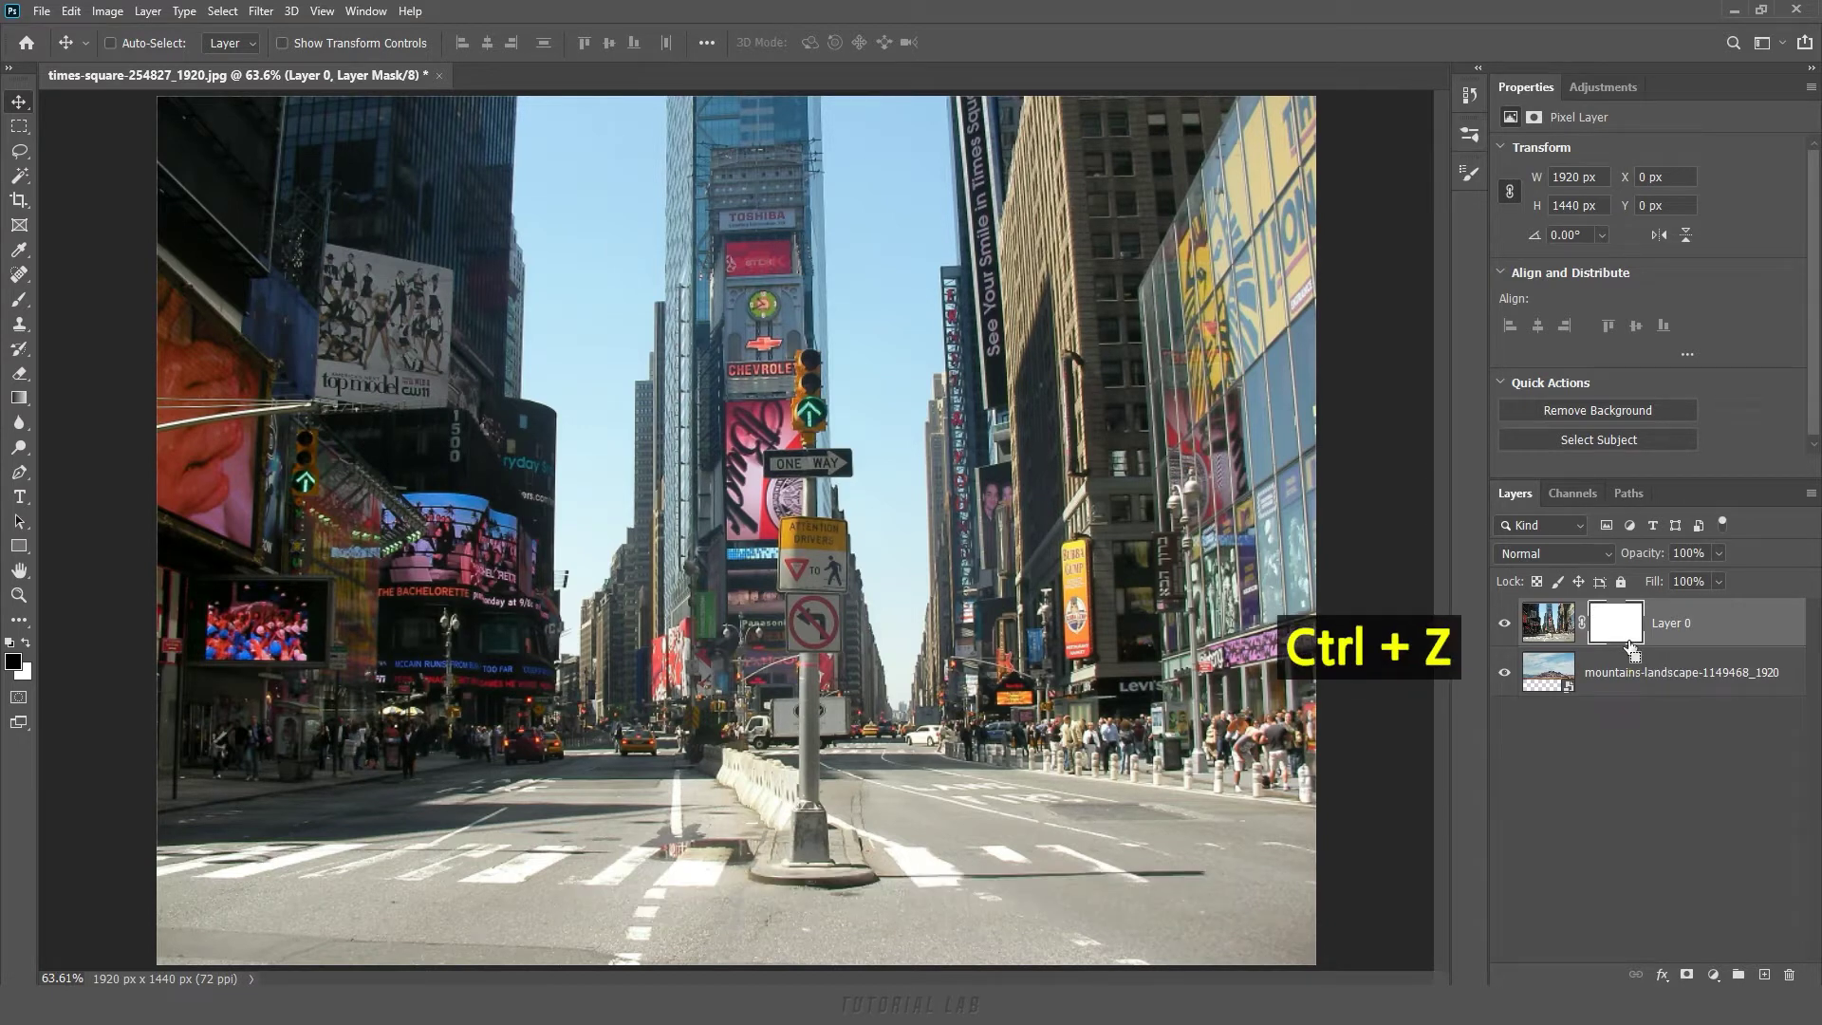
{"action": "key", "text": "ctrl+z"}
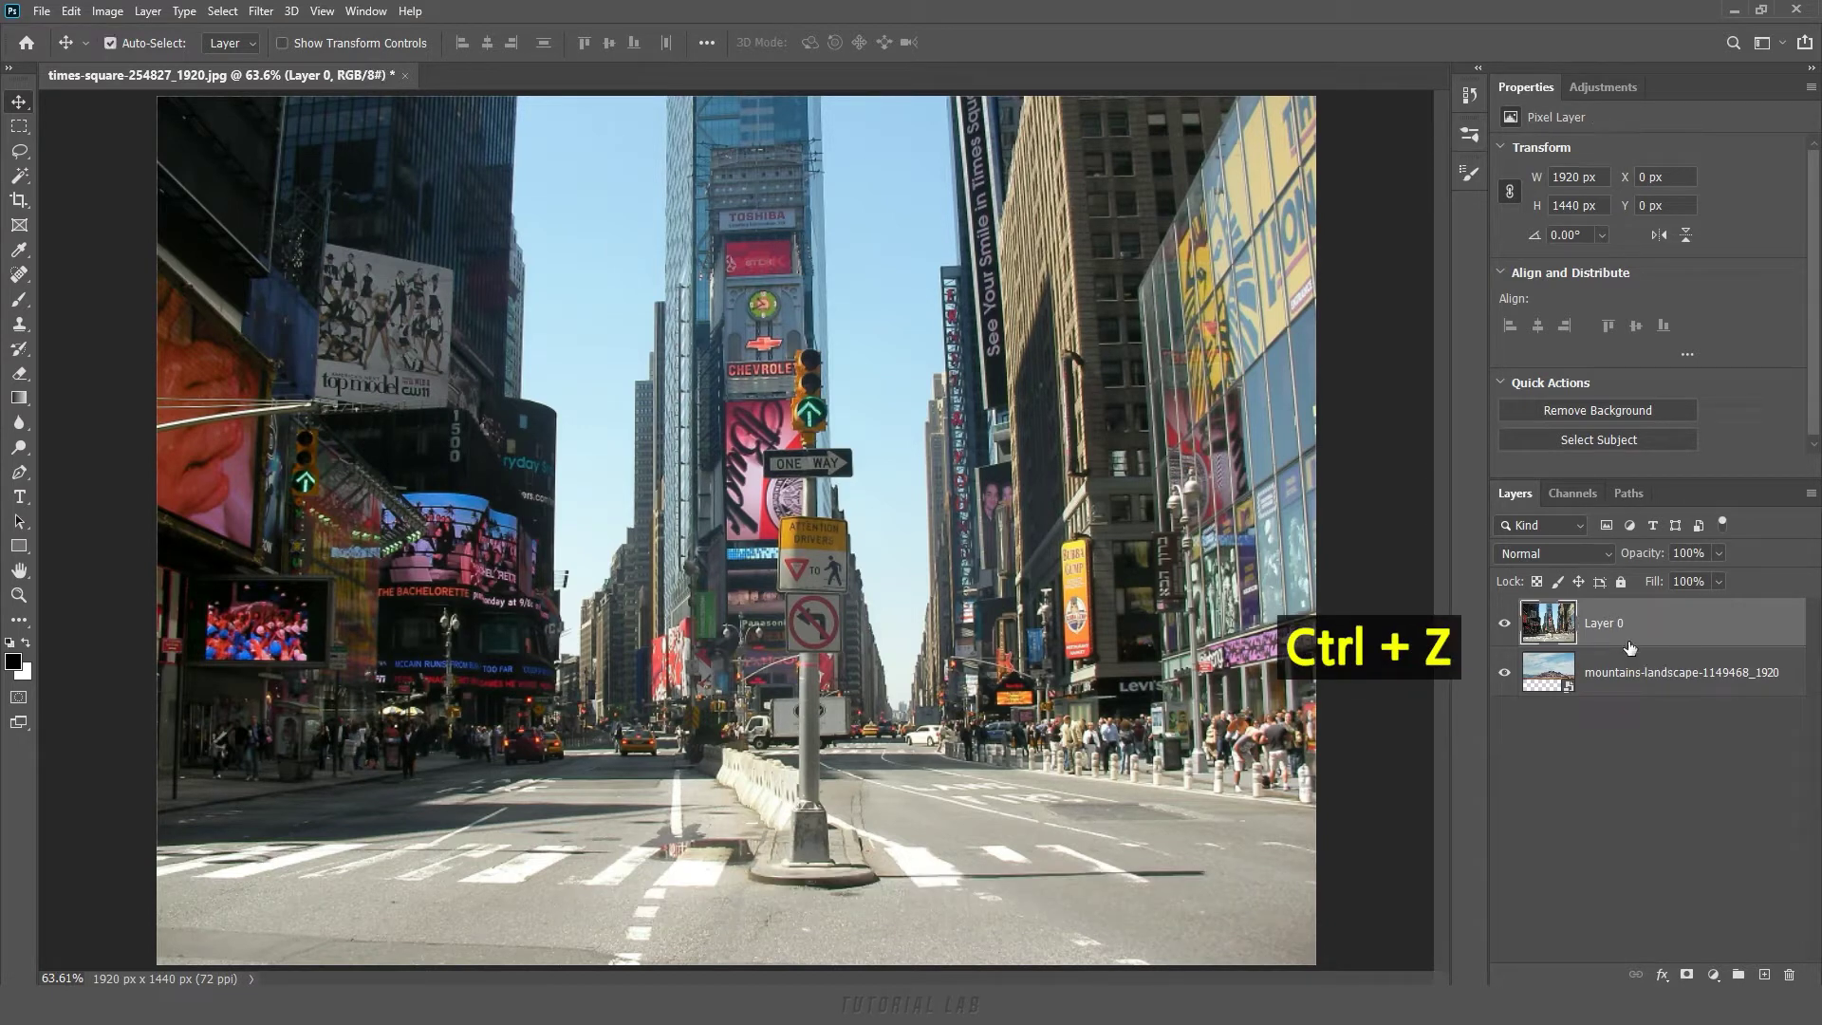
{"action": "left_click", "coordinate": [1686, 976]}
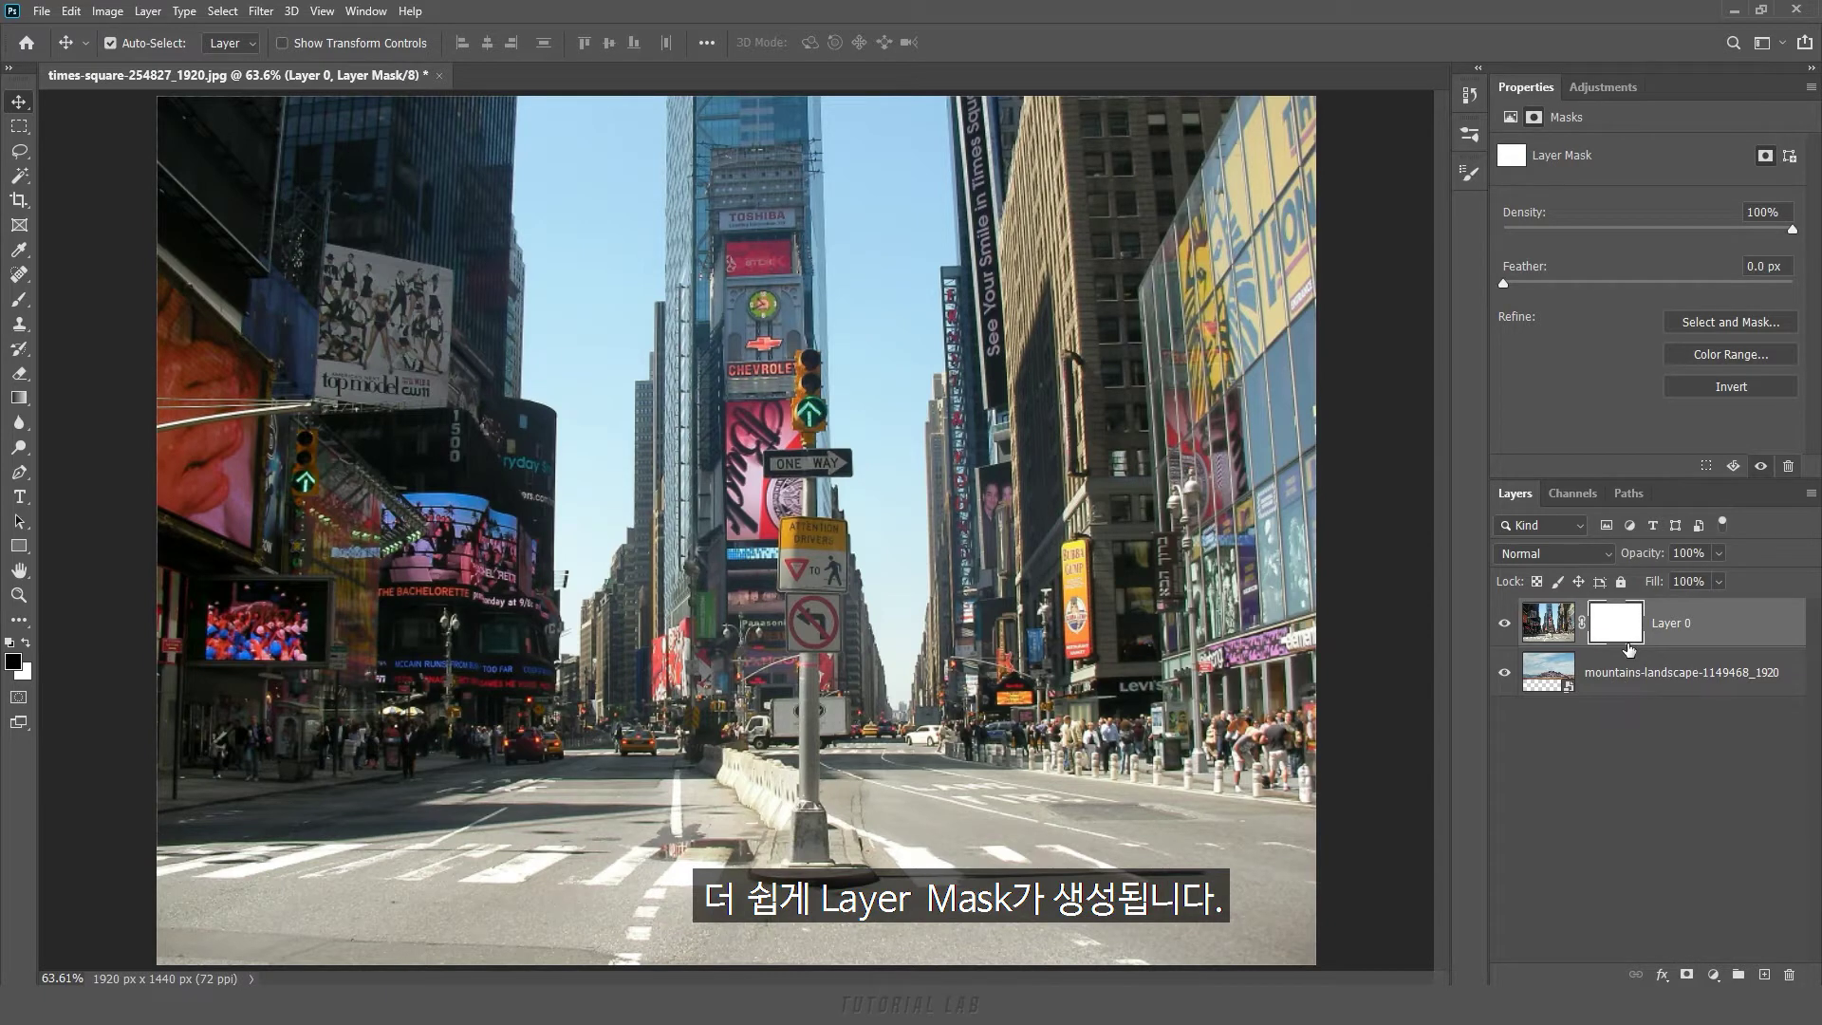
With the Brush, paint a black patch in the mask's upper-left corner and a 40% brightness grey patch directly below it
{"action": "left_click", "coordinate": [19, 303]}
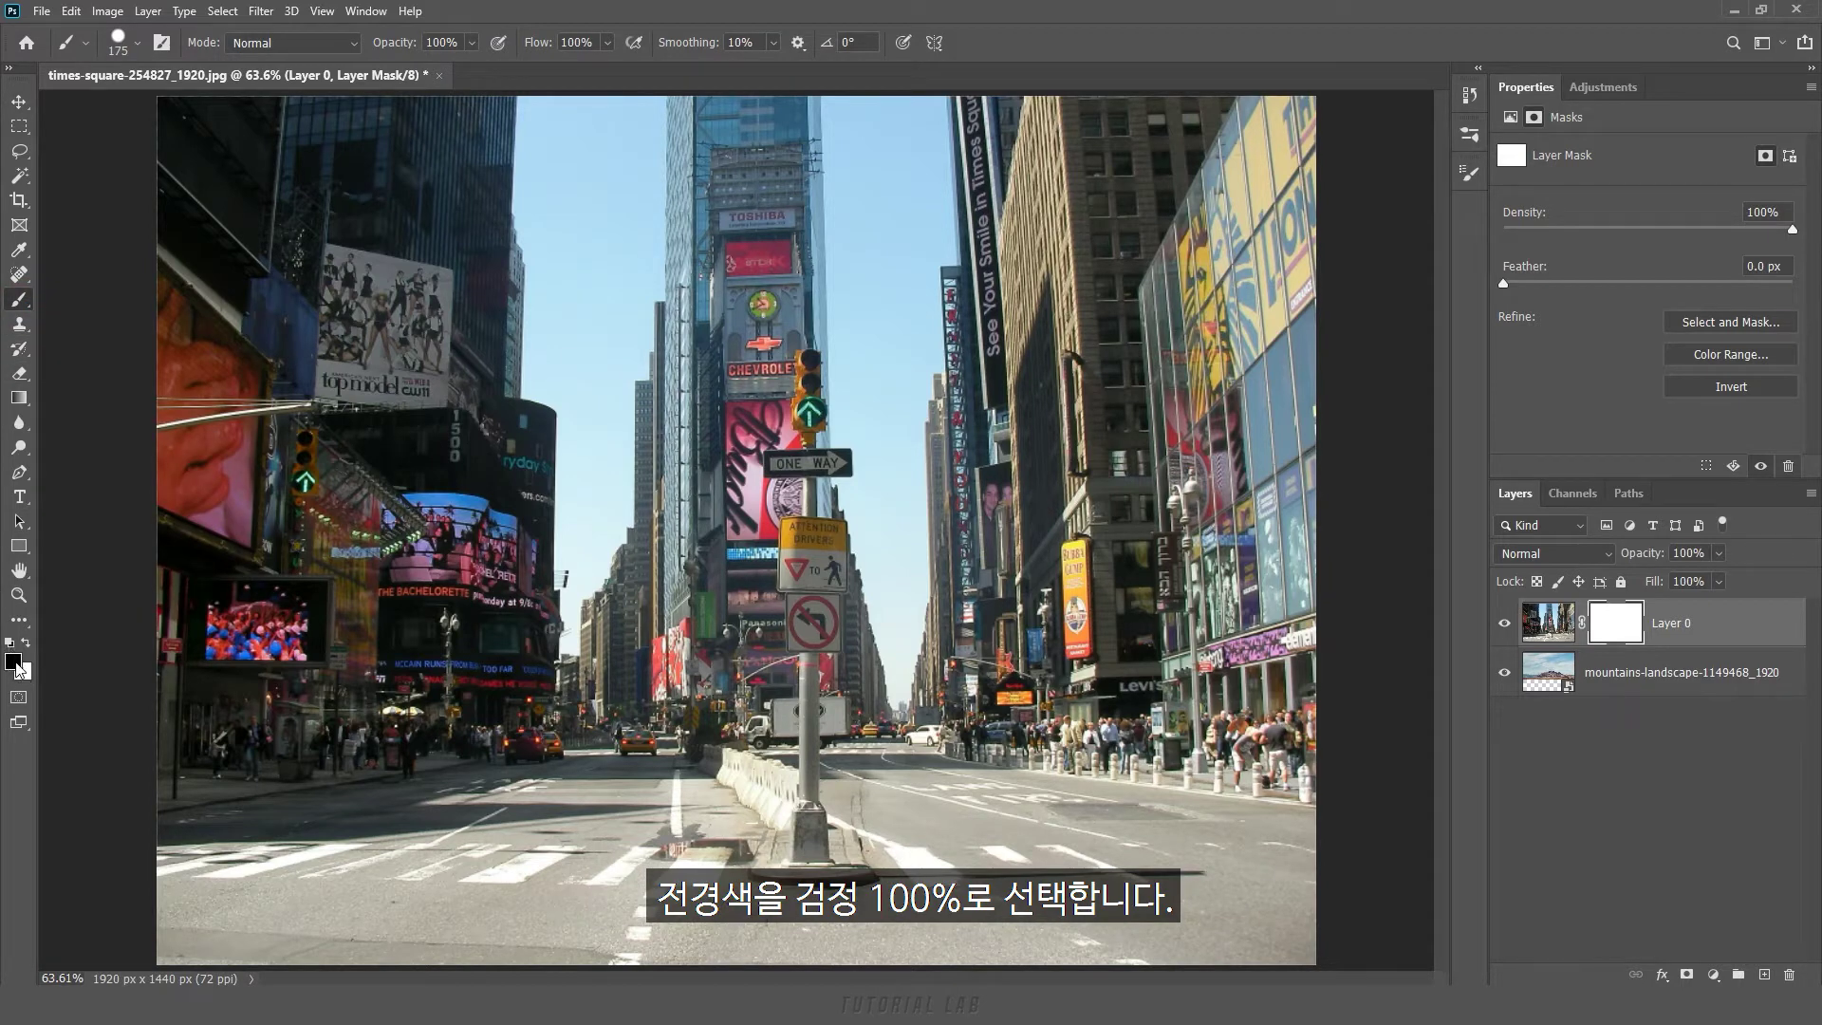
{"action": "mouse_move", "coordinate": [171, 130]}
{"action": "left_mouse_down"}
{"action": "mouse_move", "coordinate": [370, 139]}
{"action": "mouse_move", "coordinate": [372, 249]}
{"action": "mouse_move", "coordinate": [160, 247]}
{"action": "mouse_move", "coordinate": [157, 216]}
{"action": "mouse_move", "coordinate": [301, 211]}
{"action": "left_mouse_up"}
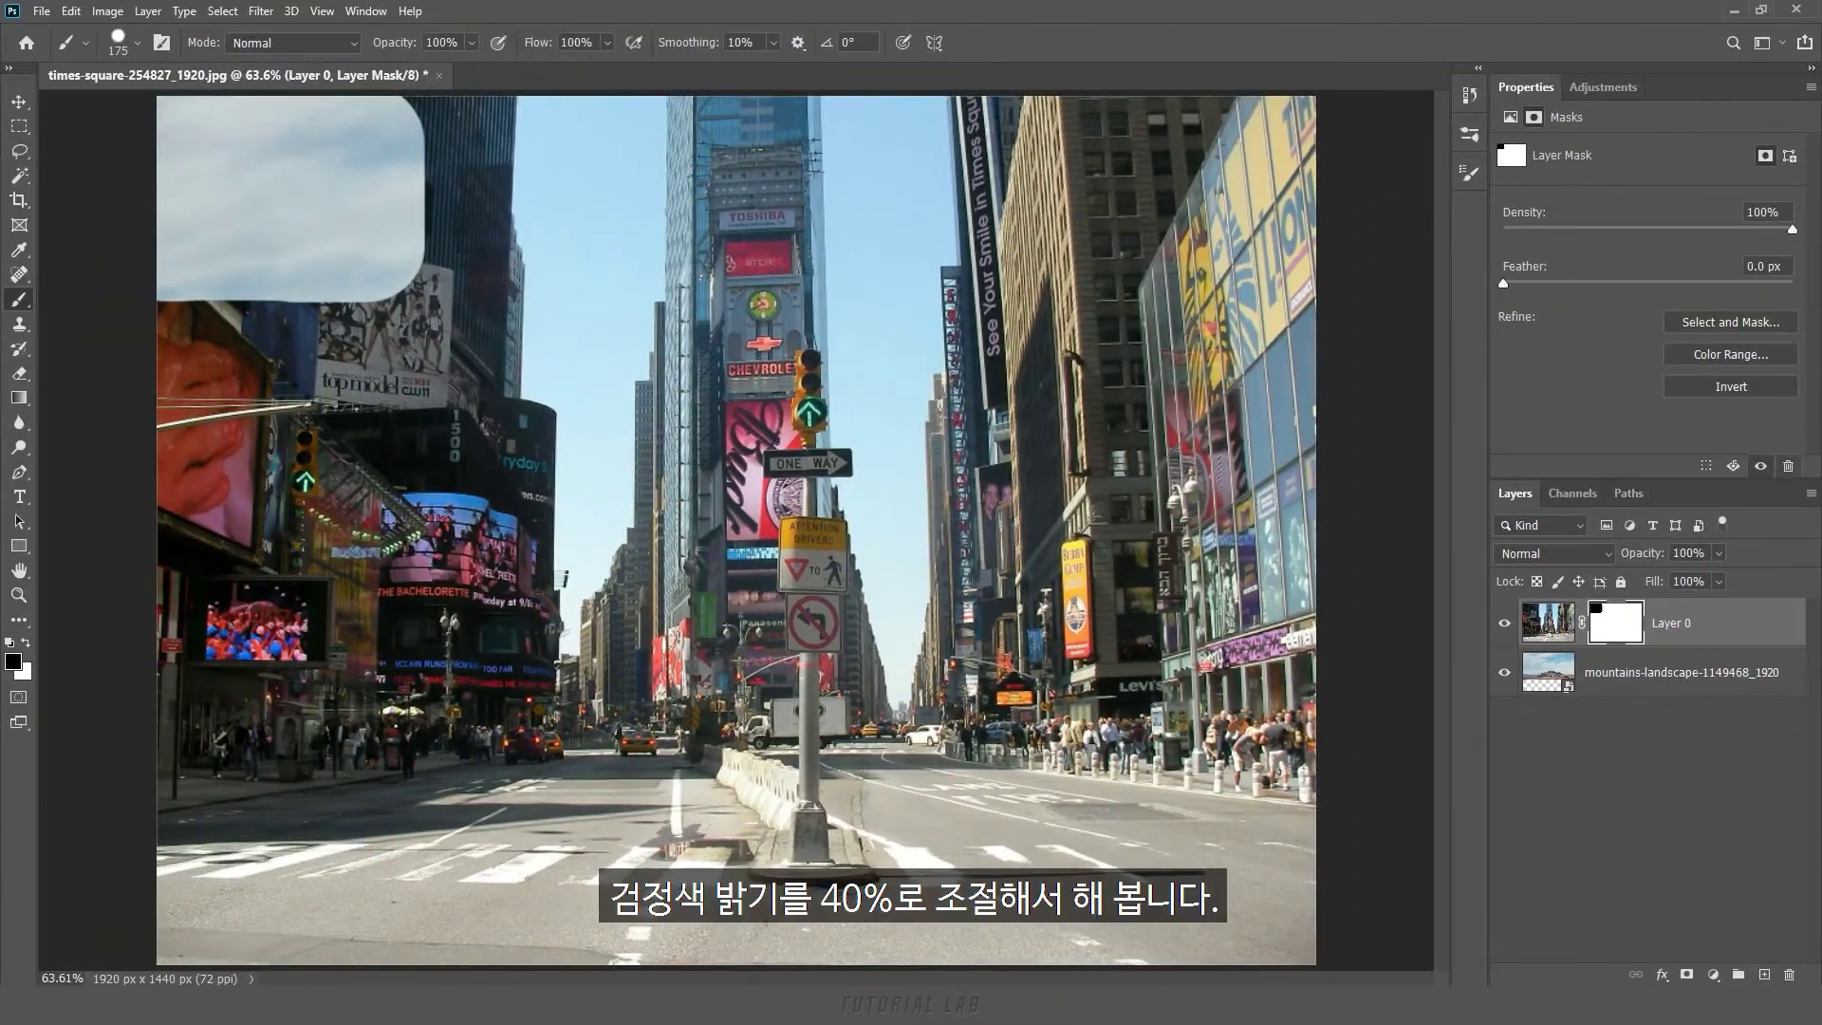
{"action": "left_click", "coordinate": [14, 661]}
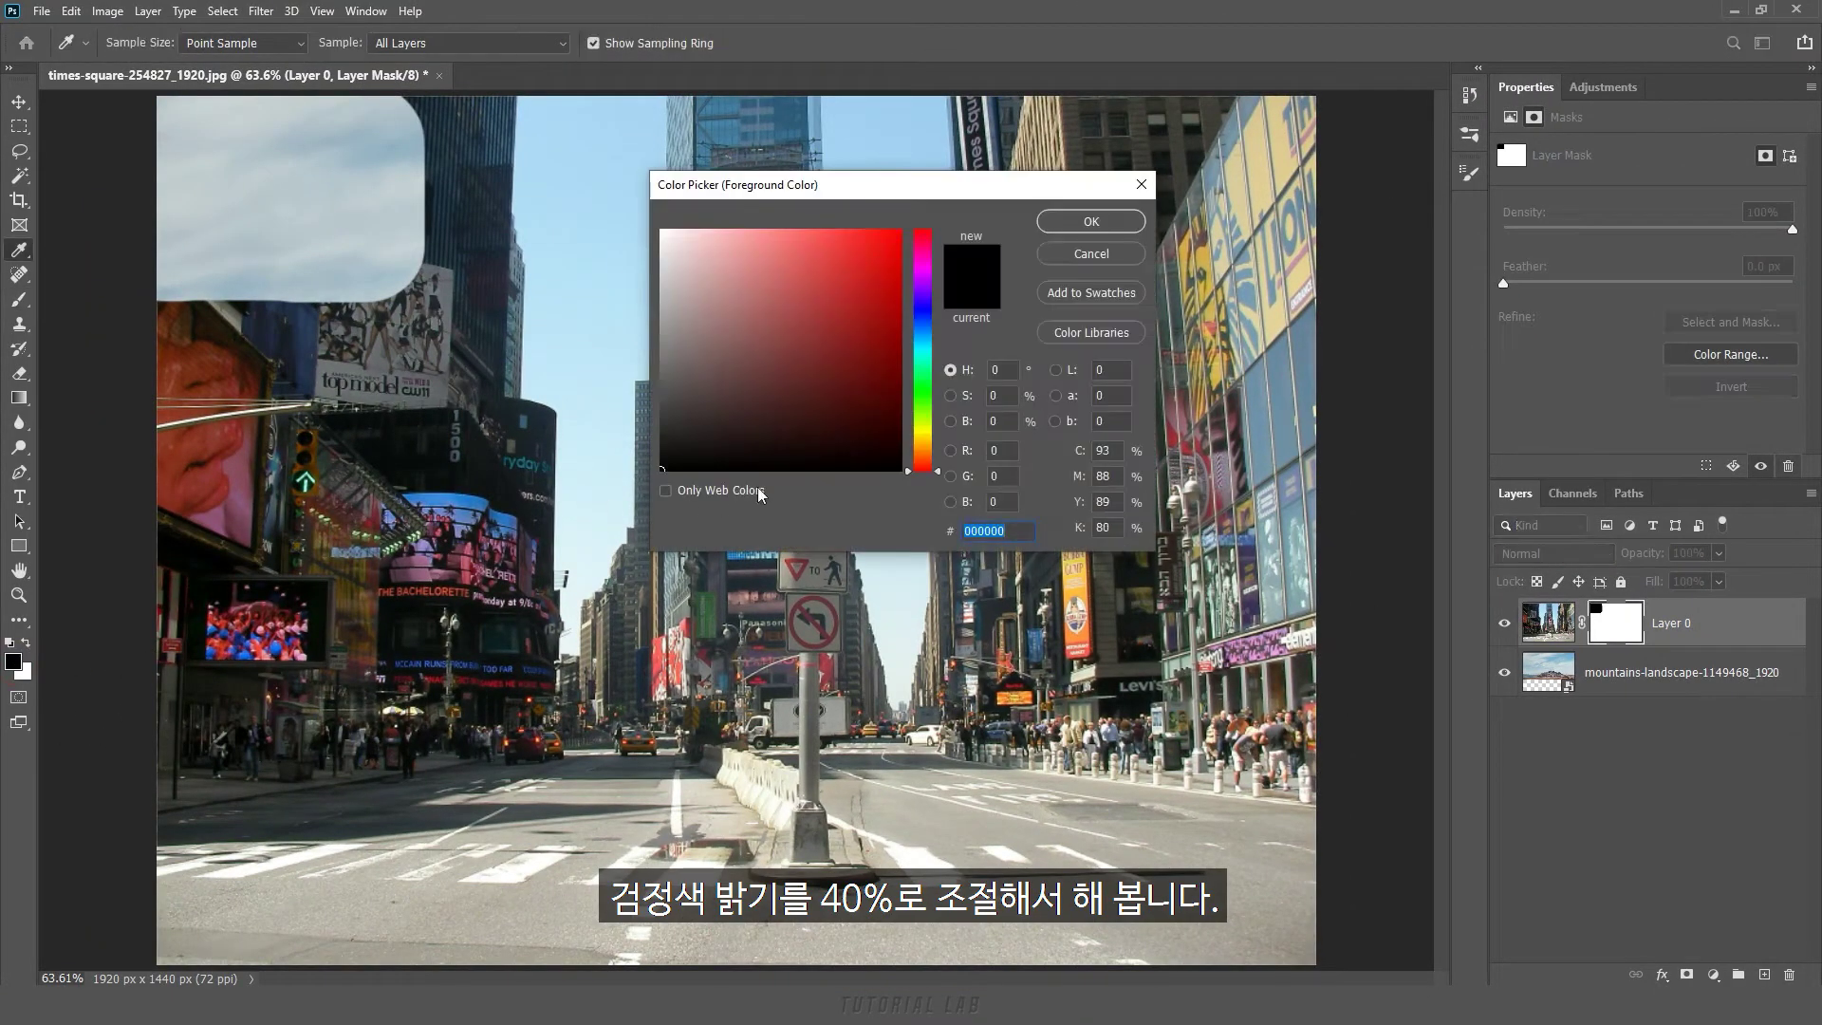
{"action": "left_click", "coordinate": [1008, 418]}
{"action": "type", "text": "40"}
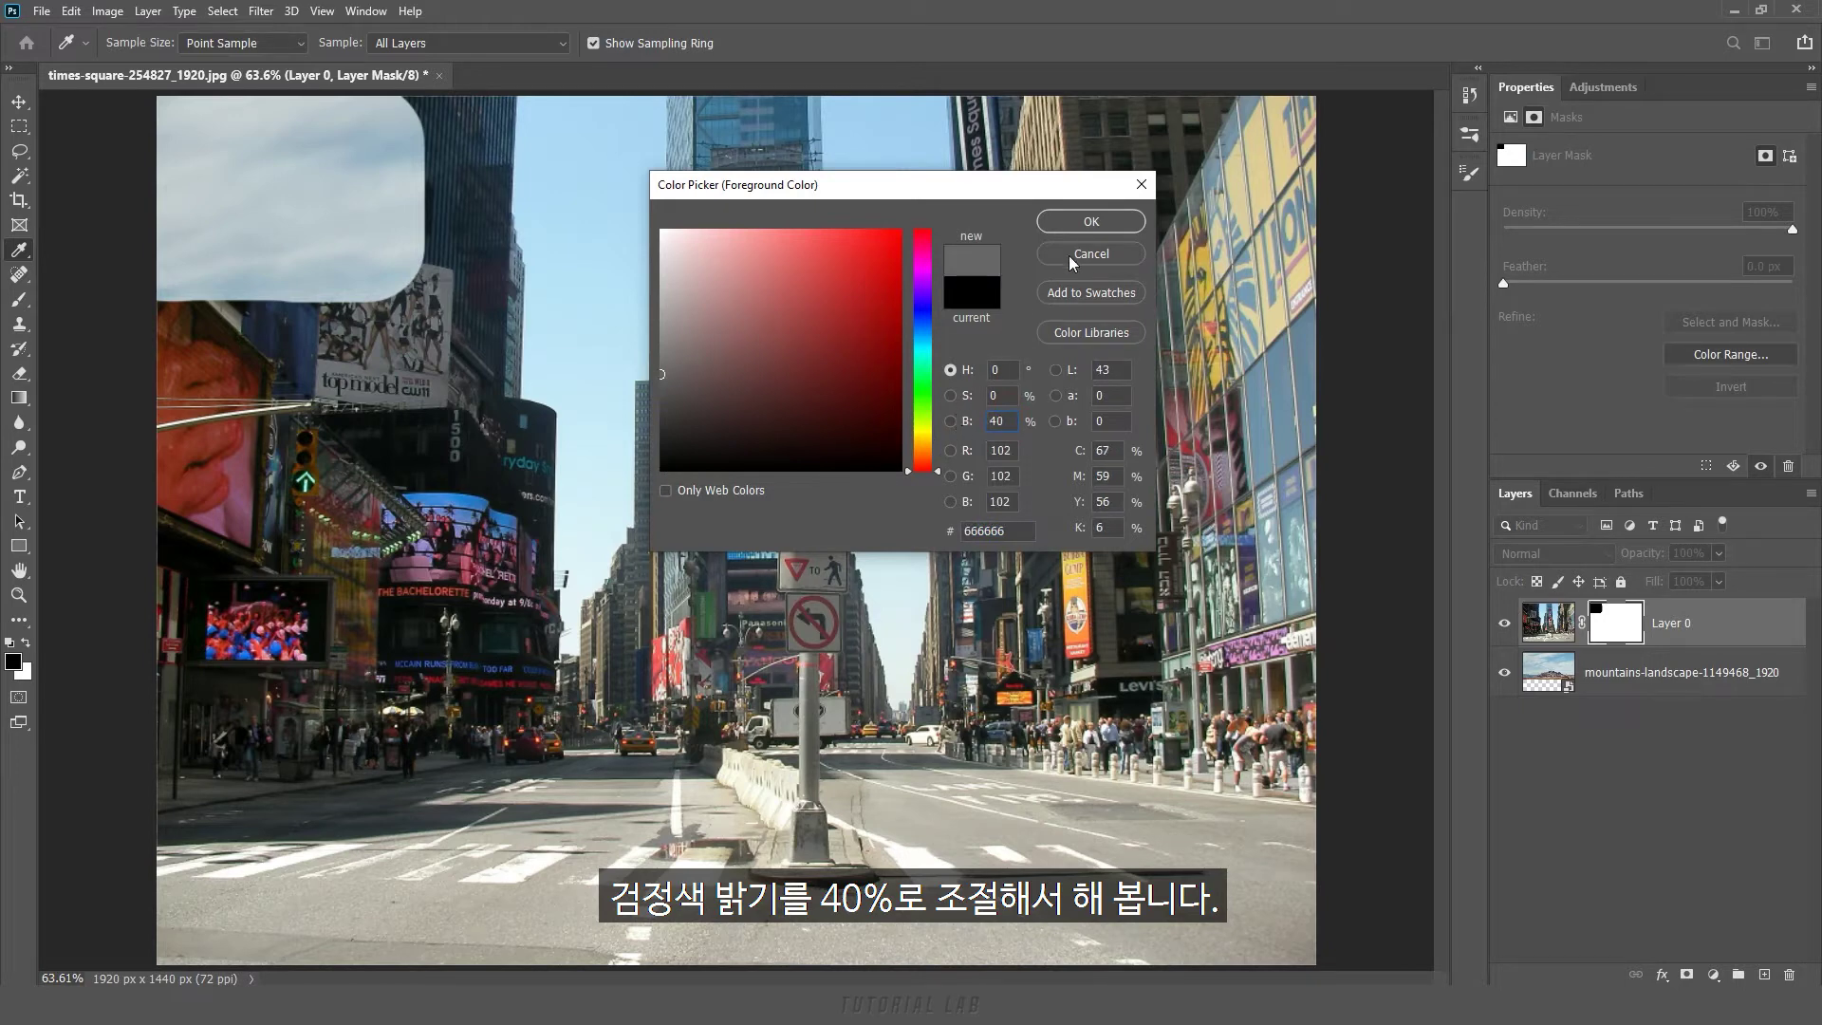
{"action": "left_click", "coordinate": [1091, 221]}
{"action": "mouse_move", "coordinate": [304, 344]}
{"action": "left_mouse_down"}
{"action": "mouse_move", "coordinate": [179, 343]}
{"action": "mouse_move", "coordinate": [357, 351]}
{"action": "mouse_move", "coordinate": [364, 458]}
{"action": "mouse_move", "coordinate": [159, 472]}
{"action": "mouse_move", "coordinate": [153, 440]}
{"action": "mouse_move", "coordinate": [175, 421]}
{"action": "mouse_move", "coordinate": [315, 414]}
{"action": "left_mouse_up"}
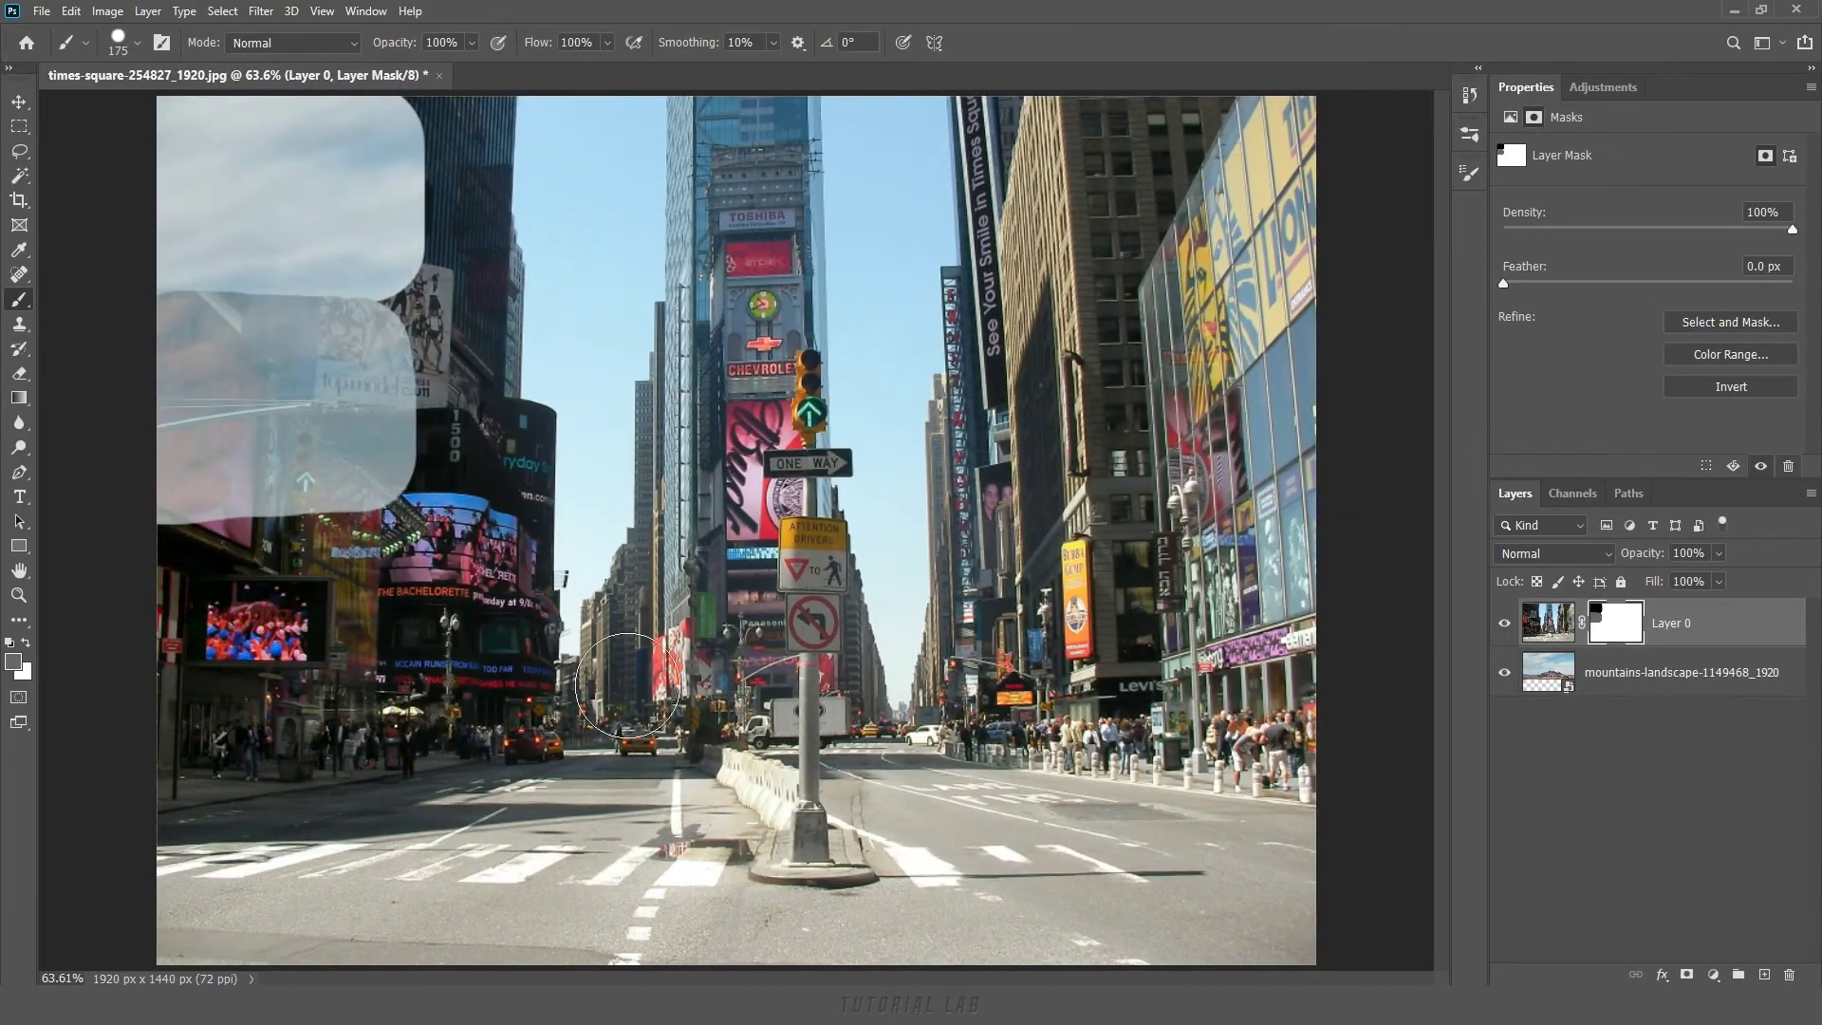
Set the foreground colour to 80% brightness grey and brush a third patch on the mask below the darker grey one
{"action": "left_click", "coordinate": [13, 662]}
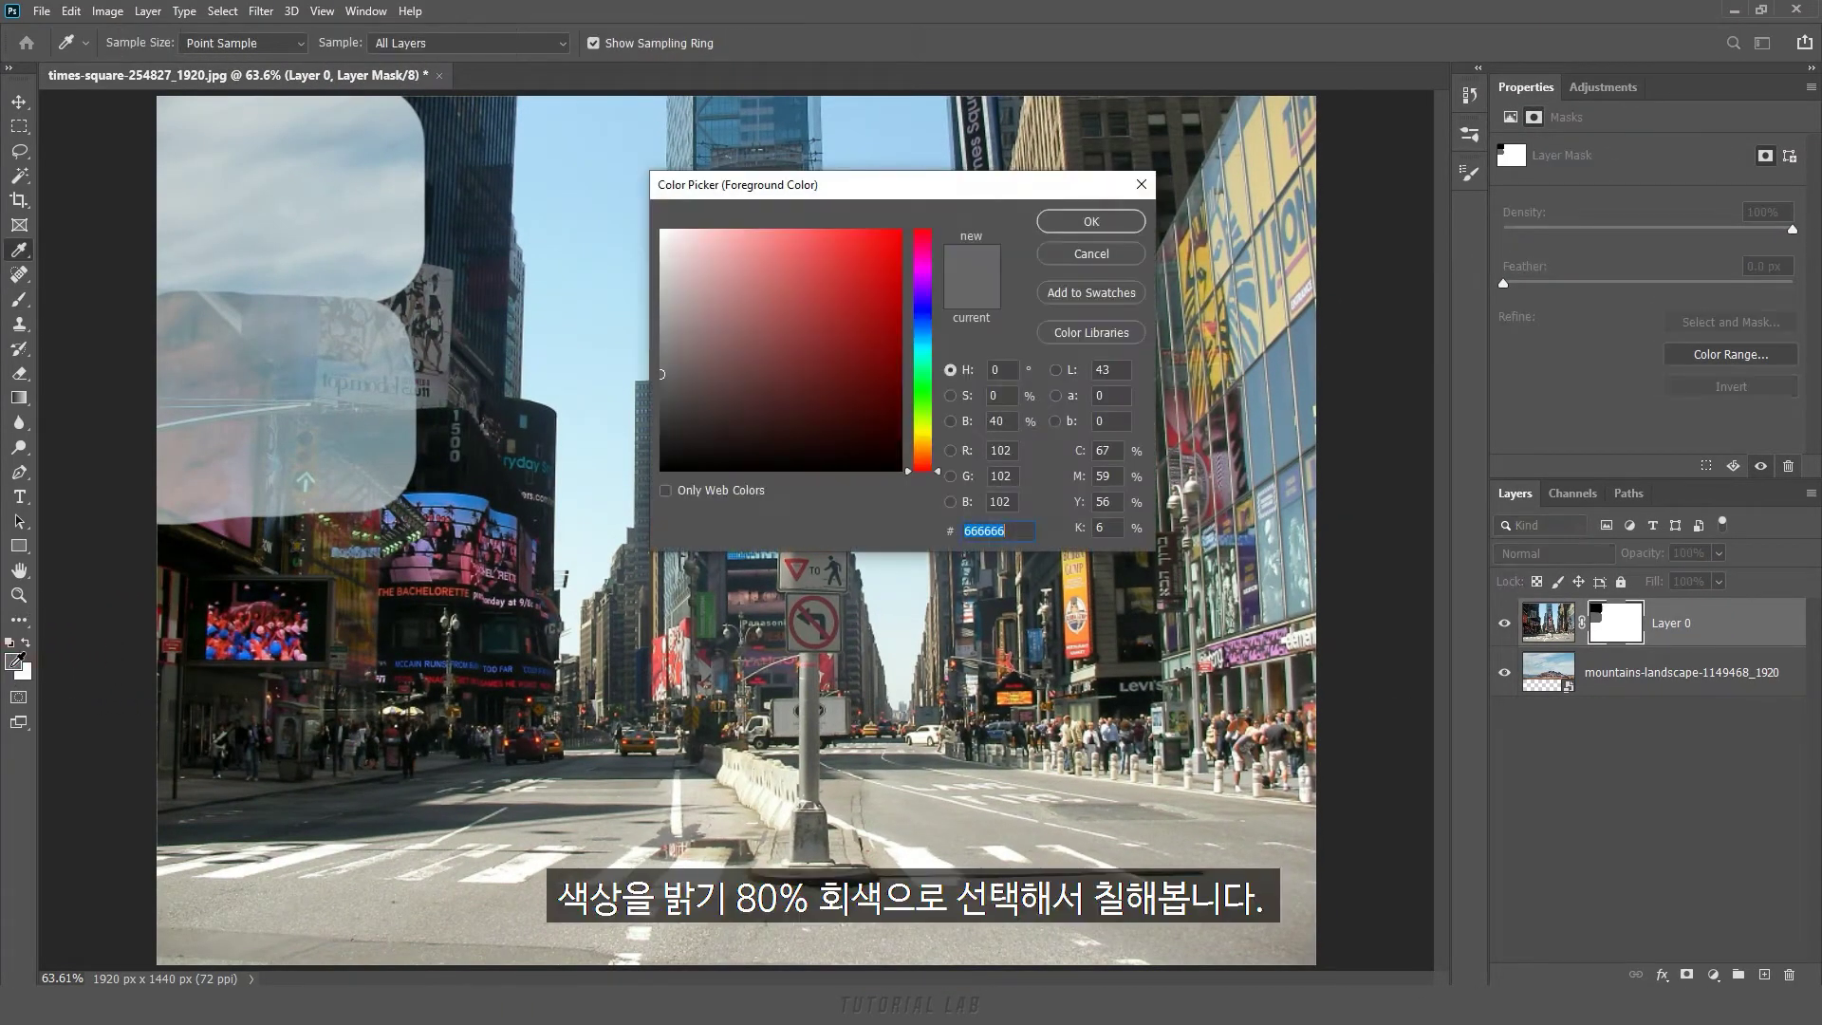
{"action": "left_click_drag", "start_coordinate": [1003, 423], "coordinate": [971, 426]}
{"action": "type", "text": "80"}
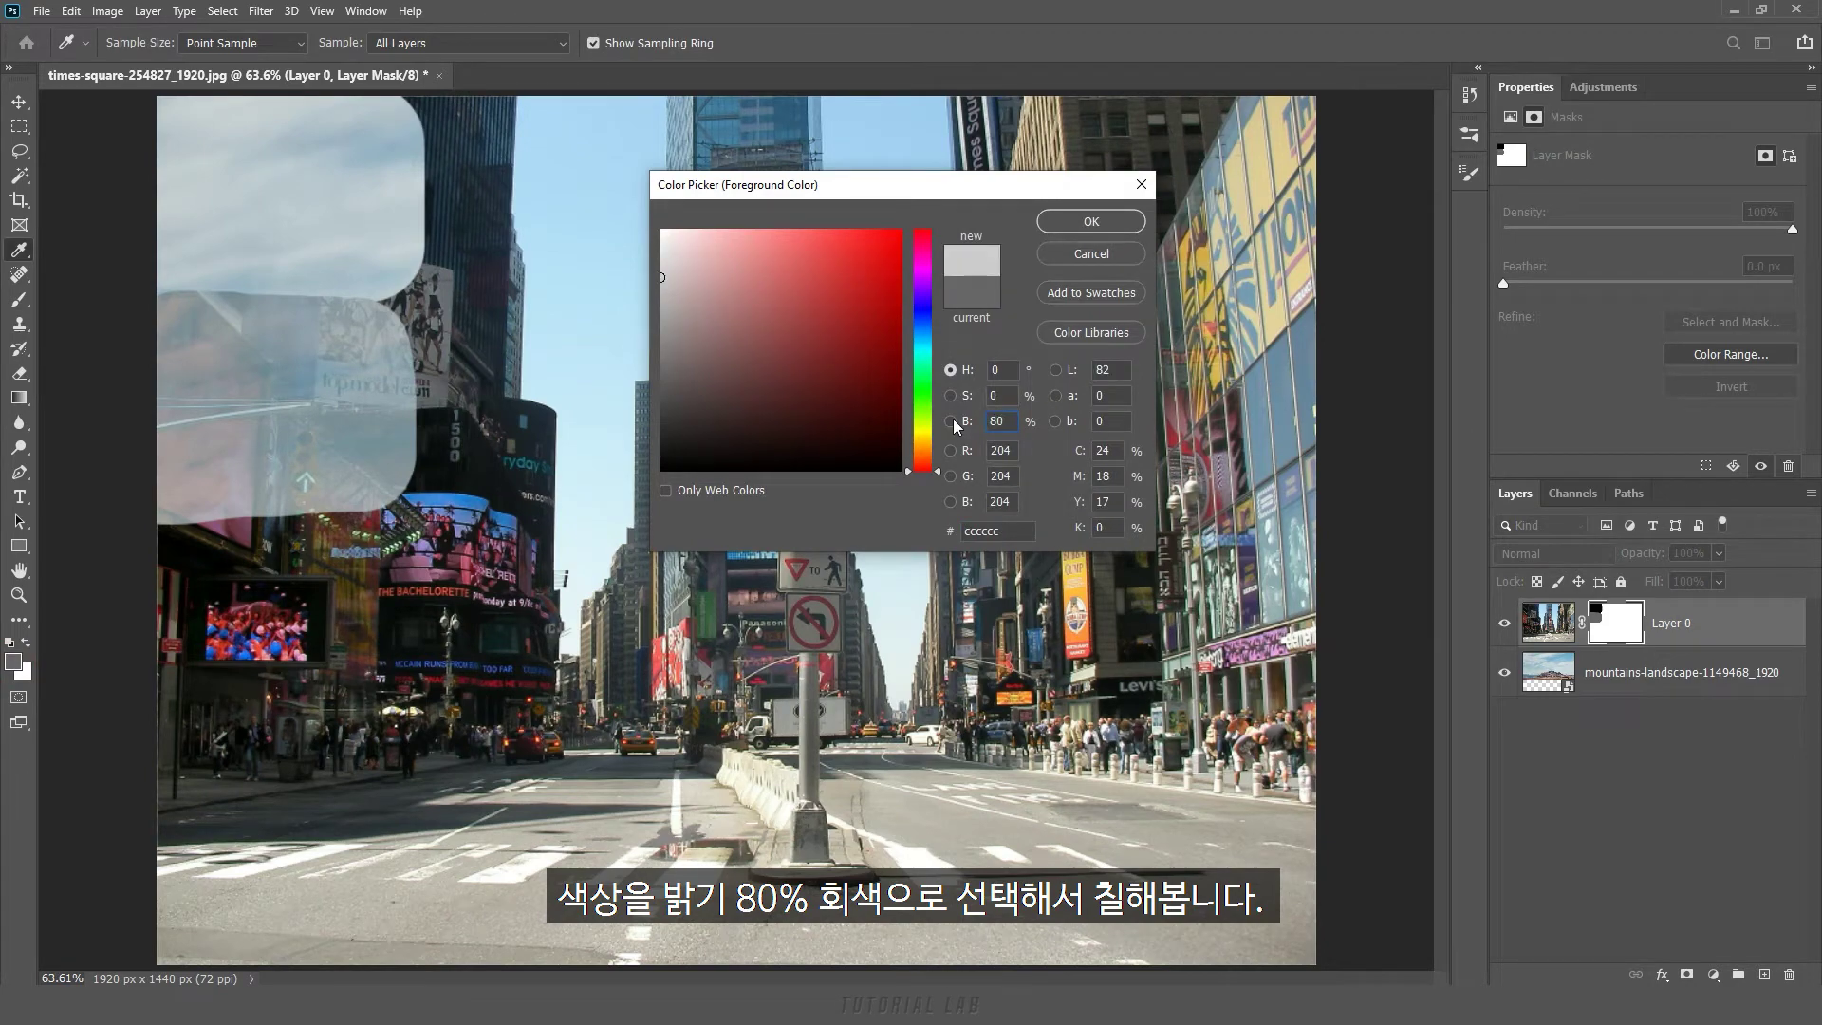
{"action": "left_click", "coordinate": [1067, 224]}
{"action": "key", "text": "b"}
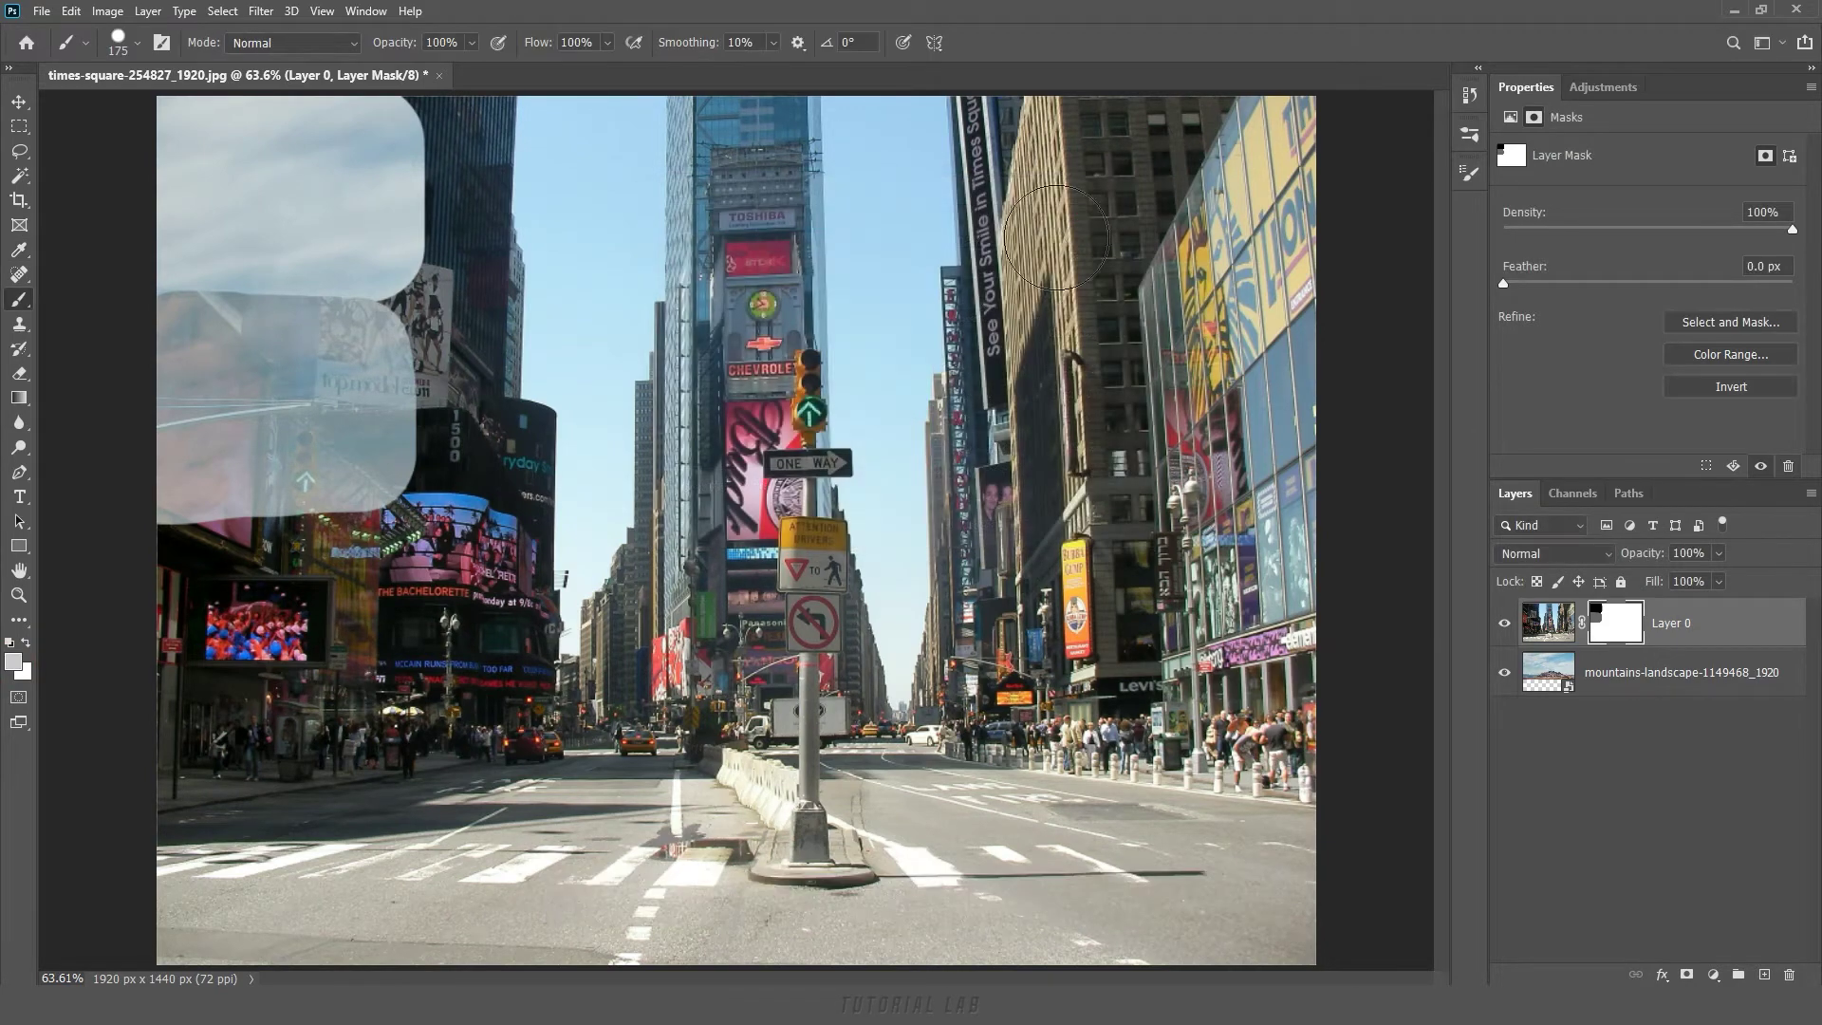
{"action": "mouse_move", "coordinate": [173, 548]}
{"action": "left_mouse_down"}
{"action": "mouse_move", "coordinate": [351, 538]}
{"action": "mouse_move", "coordinate": [351, 632]}
{"action": "mouse_move", "coordinate": [168, 644]}
{"action": "left_mouse_up"}
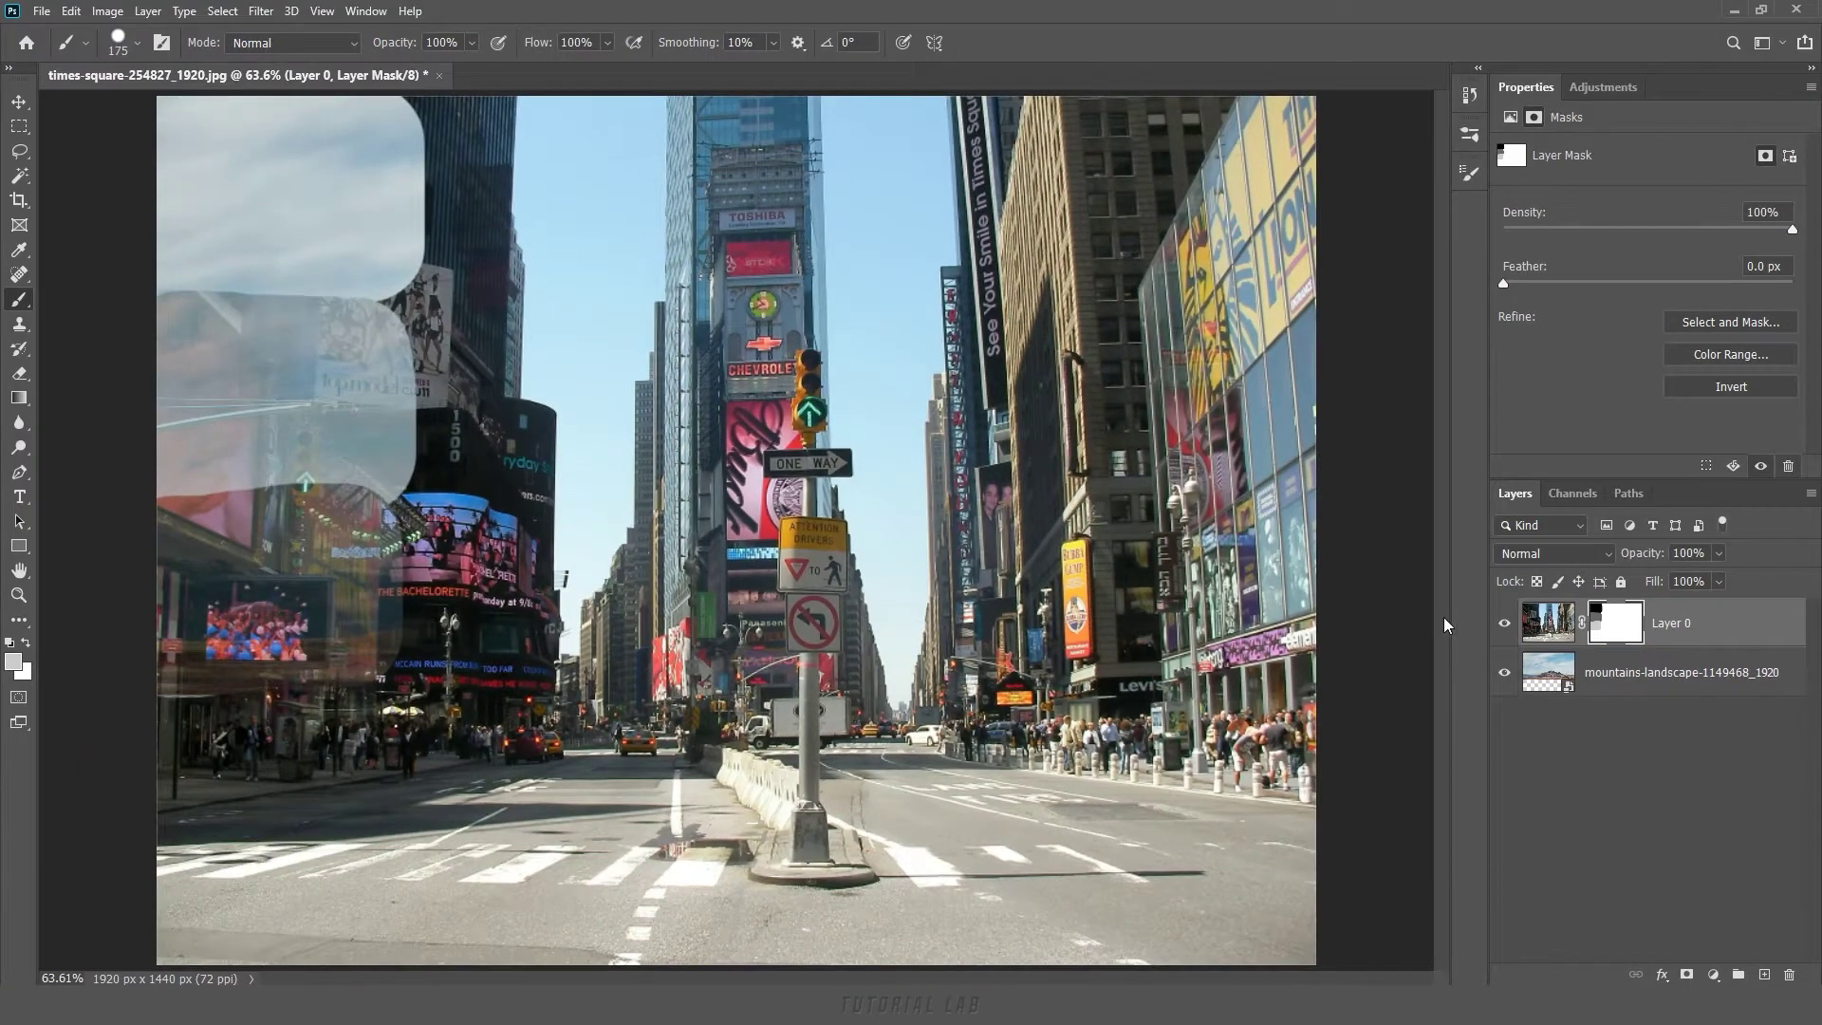
Make a rectangular marquee selection over the buildings on the photo's right side, from the top edge down to just above the crowd
{"action": "left_click", "coordinate": [23, 129]}
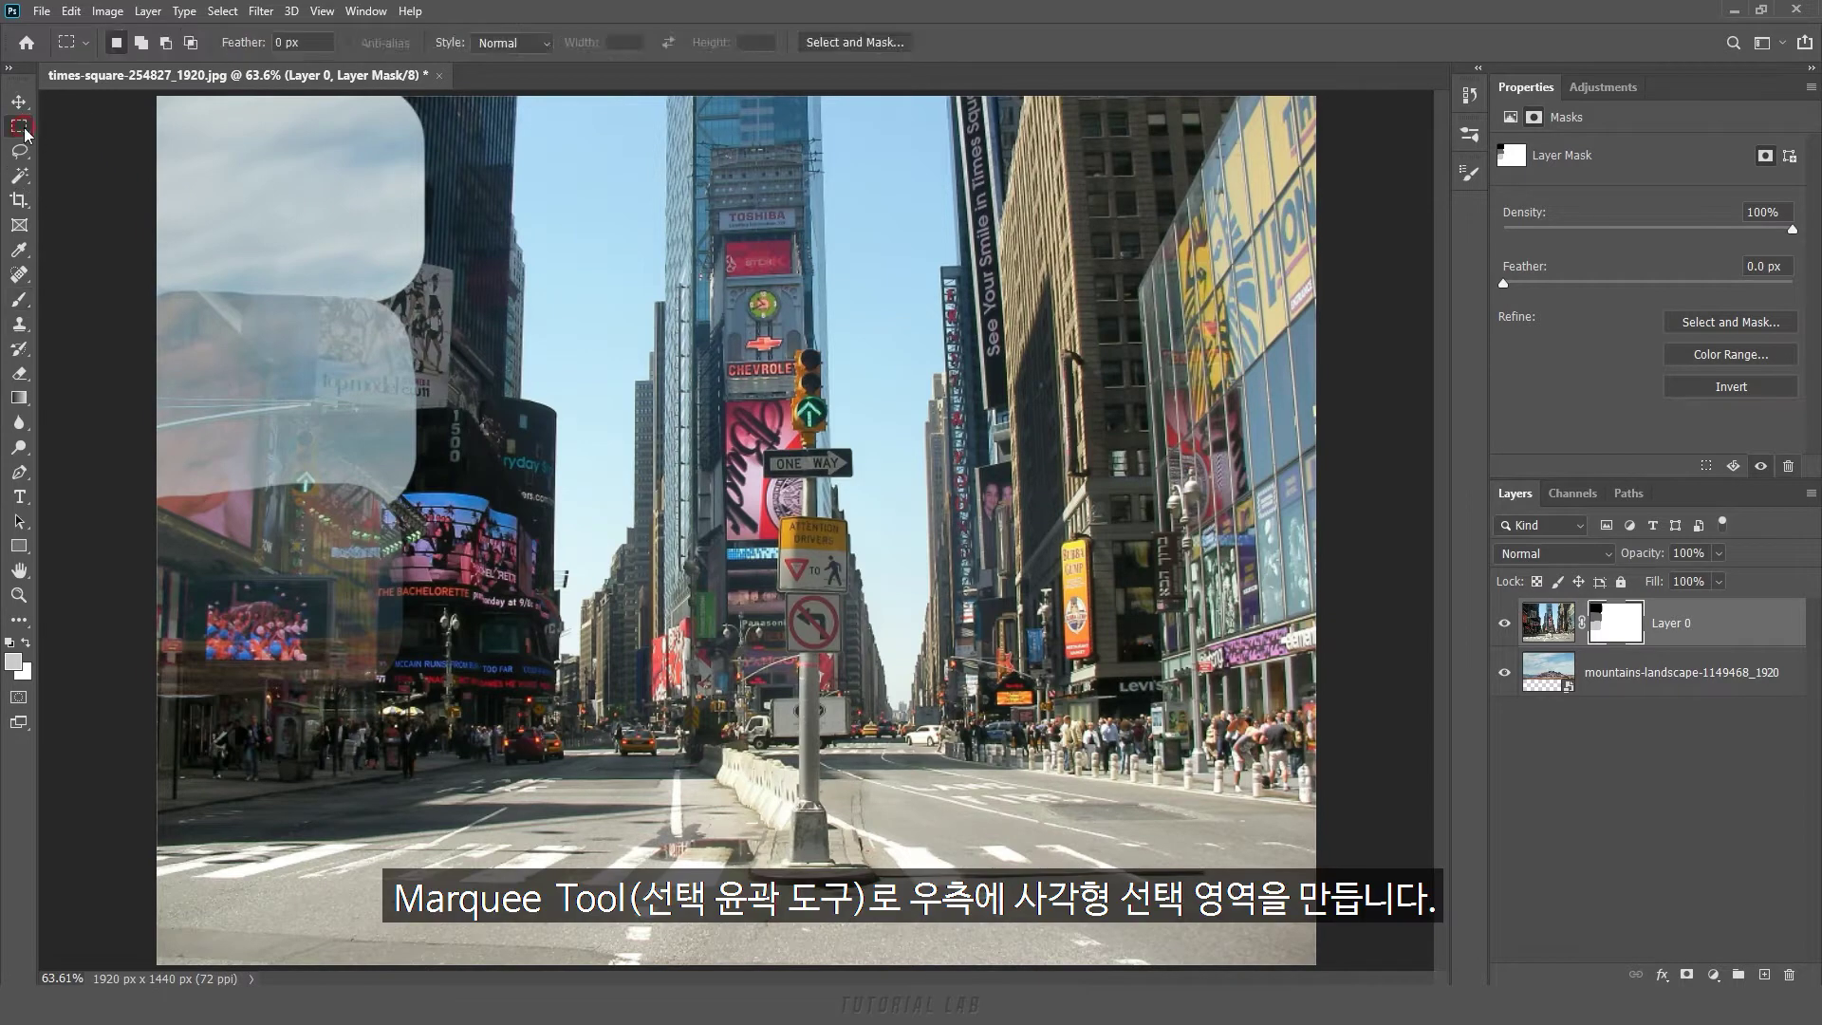
{"action": "right_click", "coordinate": [22, 129]}
{"action": "left_click", "coordinate": [74, 128]}
{"action": "left_click_drag", "start_coordinate": [1363, 95], "coordinate": [1018, 695]}
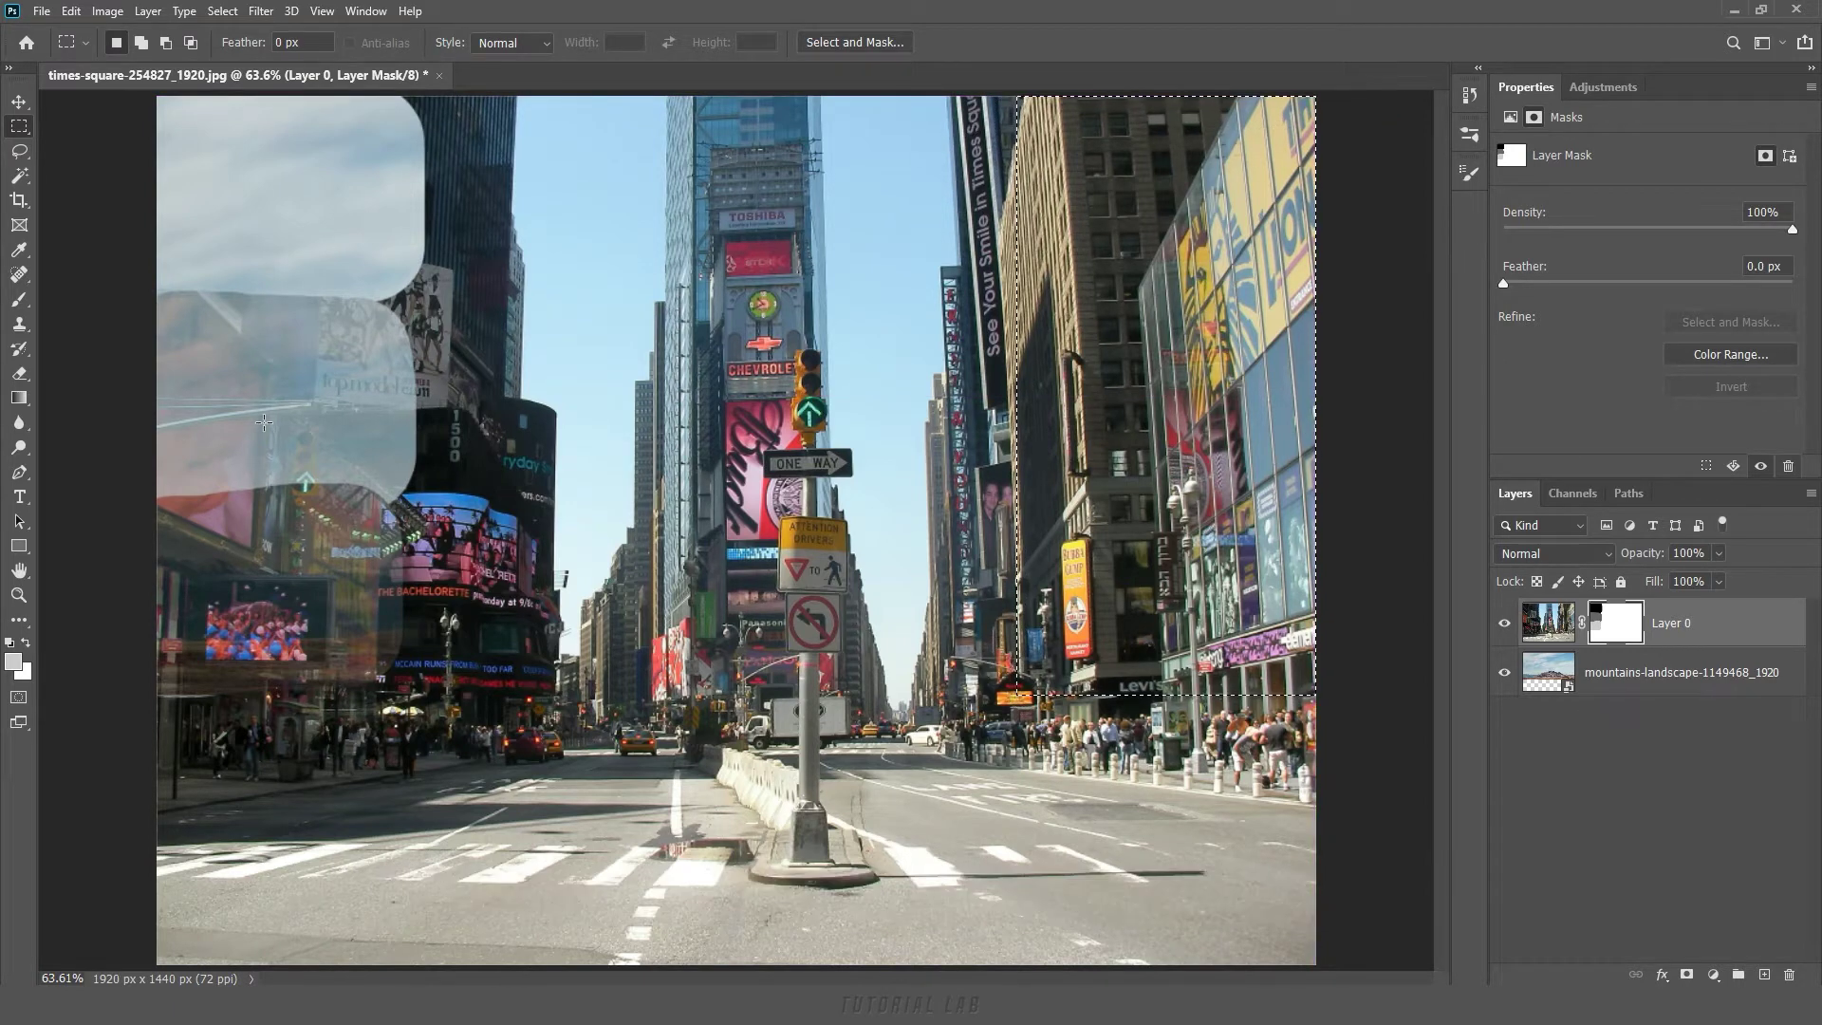
Fill the selected part of the mask with a vertical black-to-white linear gradient from top to bottom, and deselect
{"action": "left_click", "coordinate": [25, 403]}
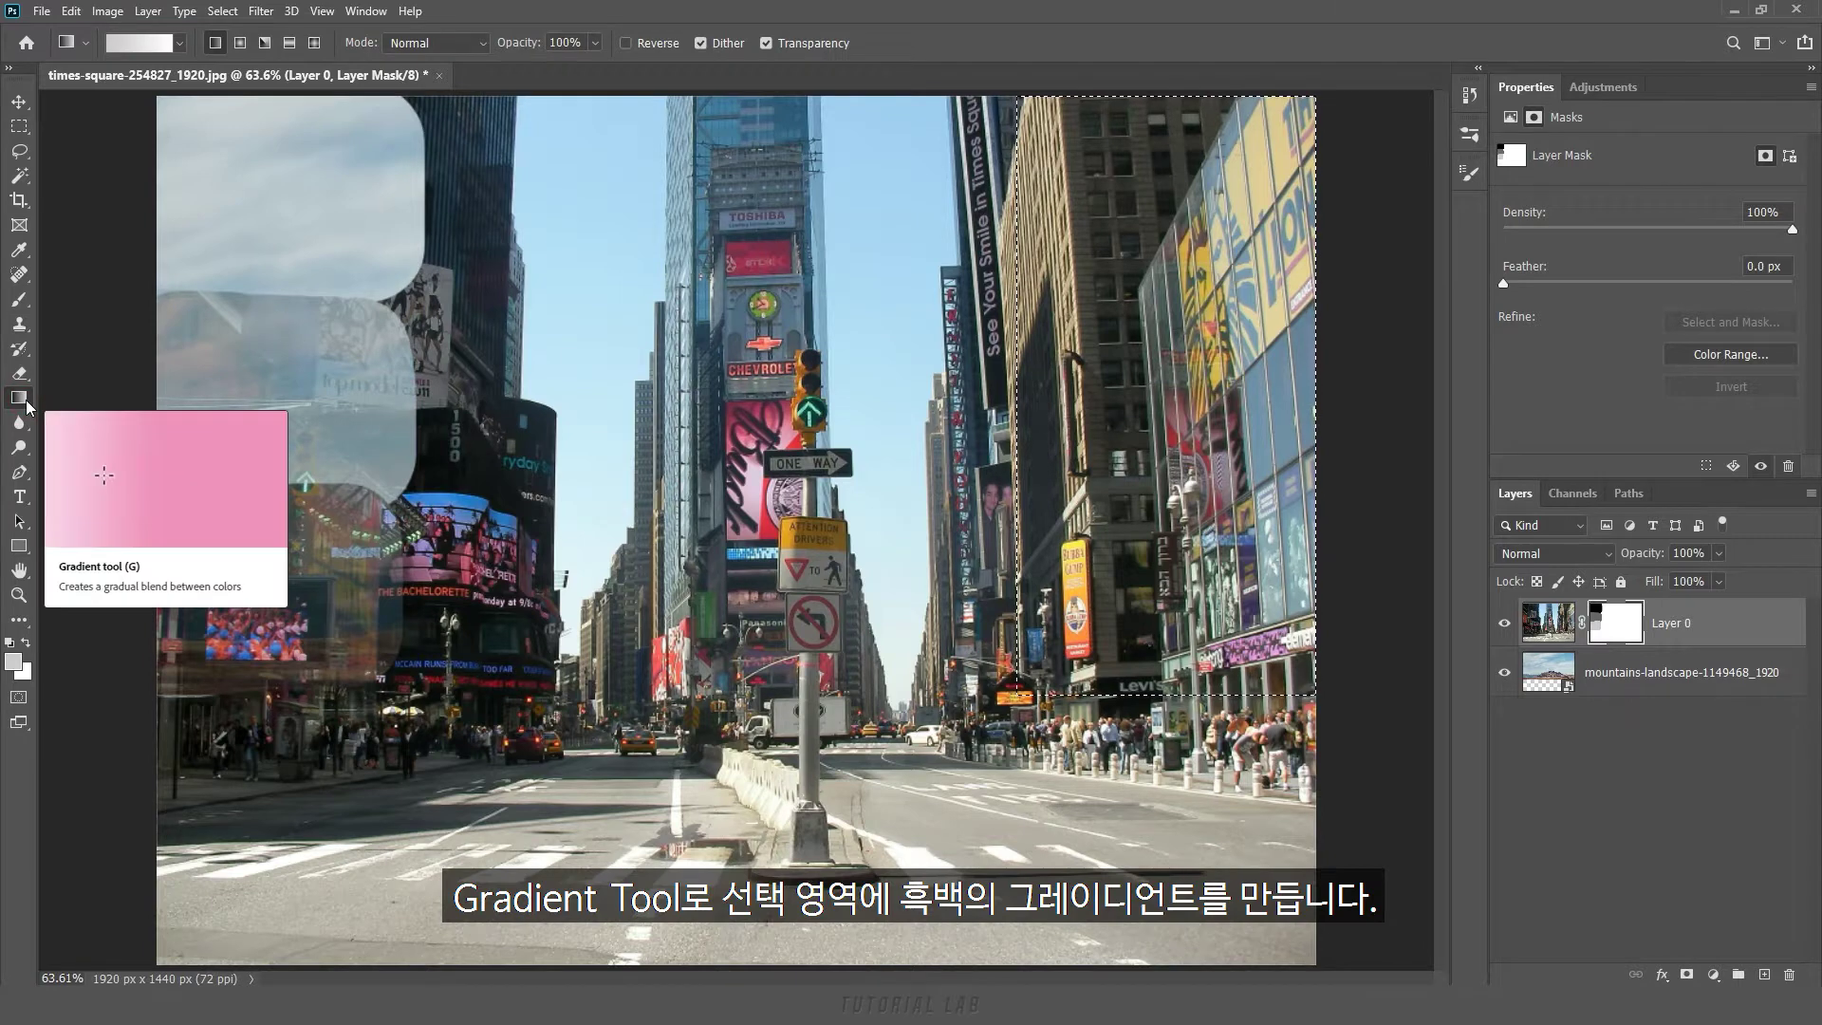
{"action": "left_click", "coordinate": [13, 645]}
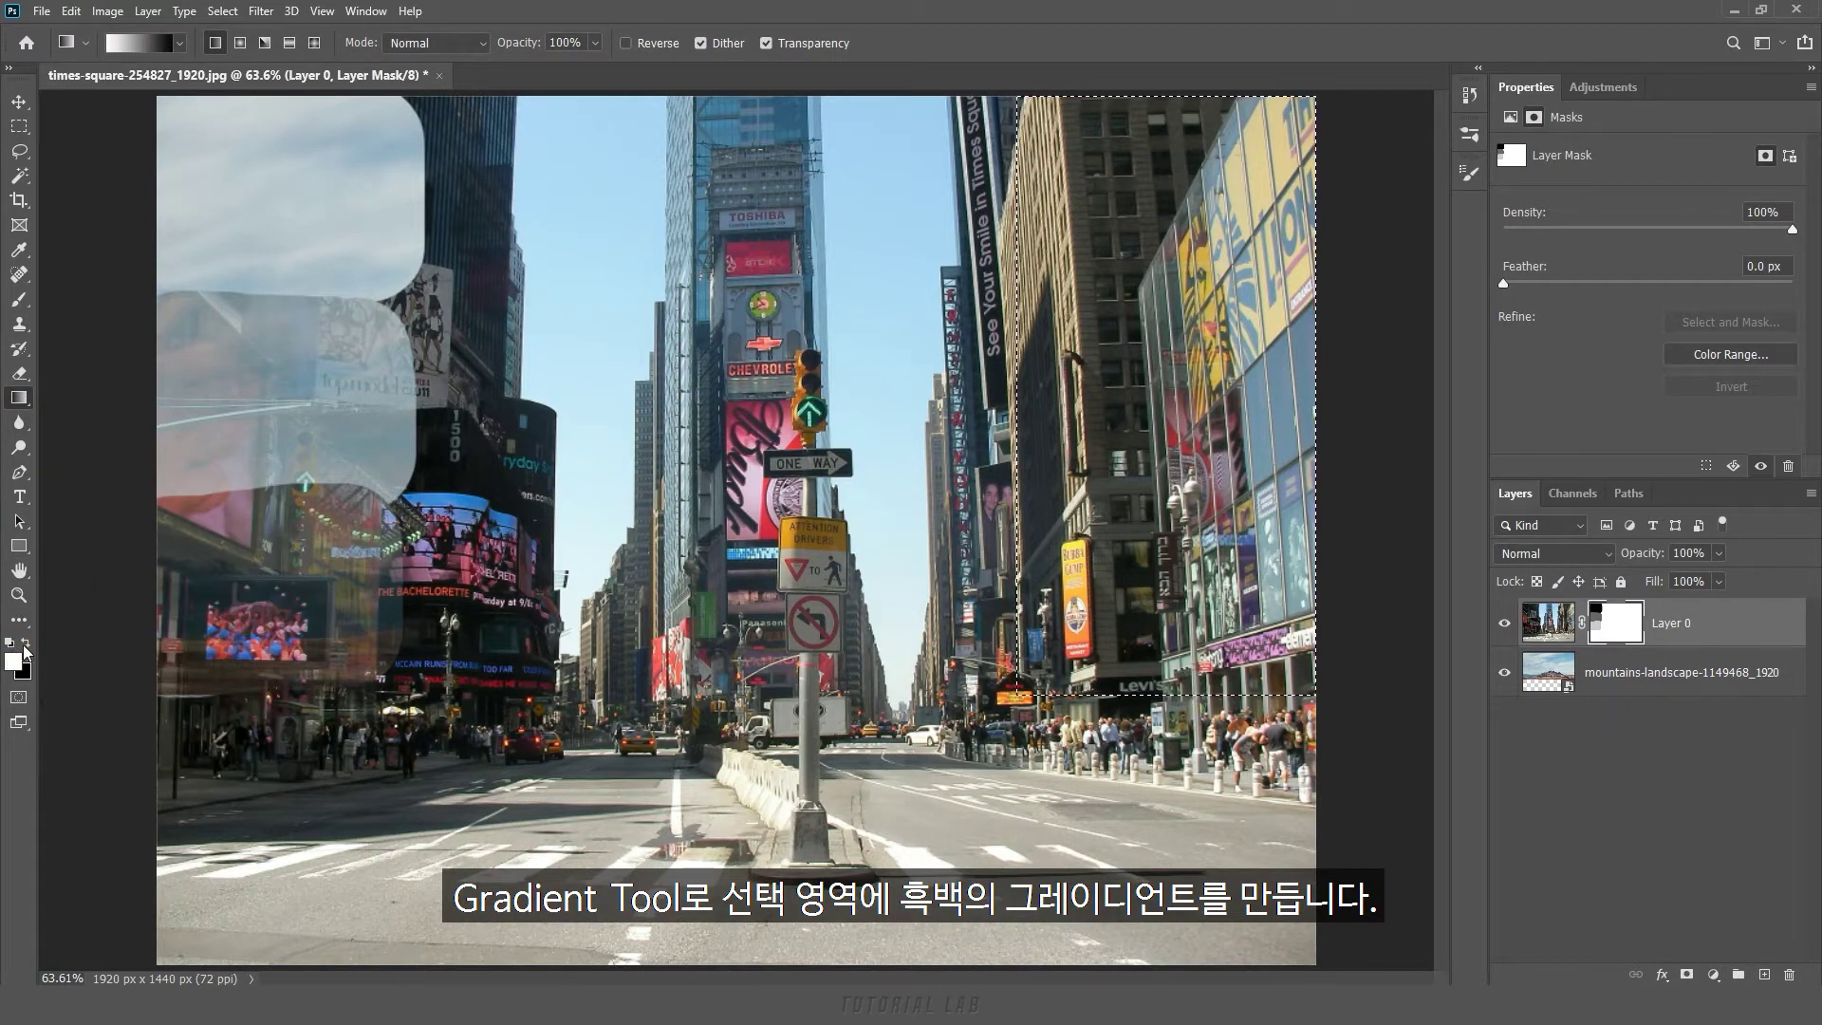
{"action": "left_click", "coordinate": [27, 642]}
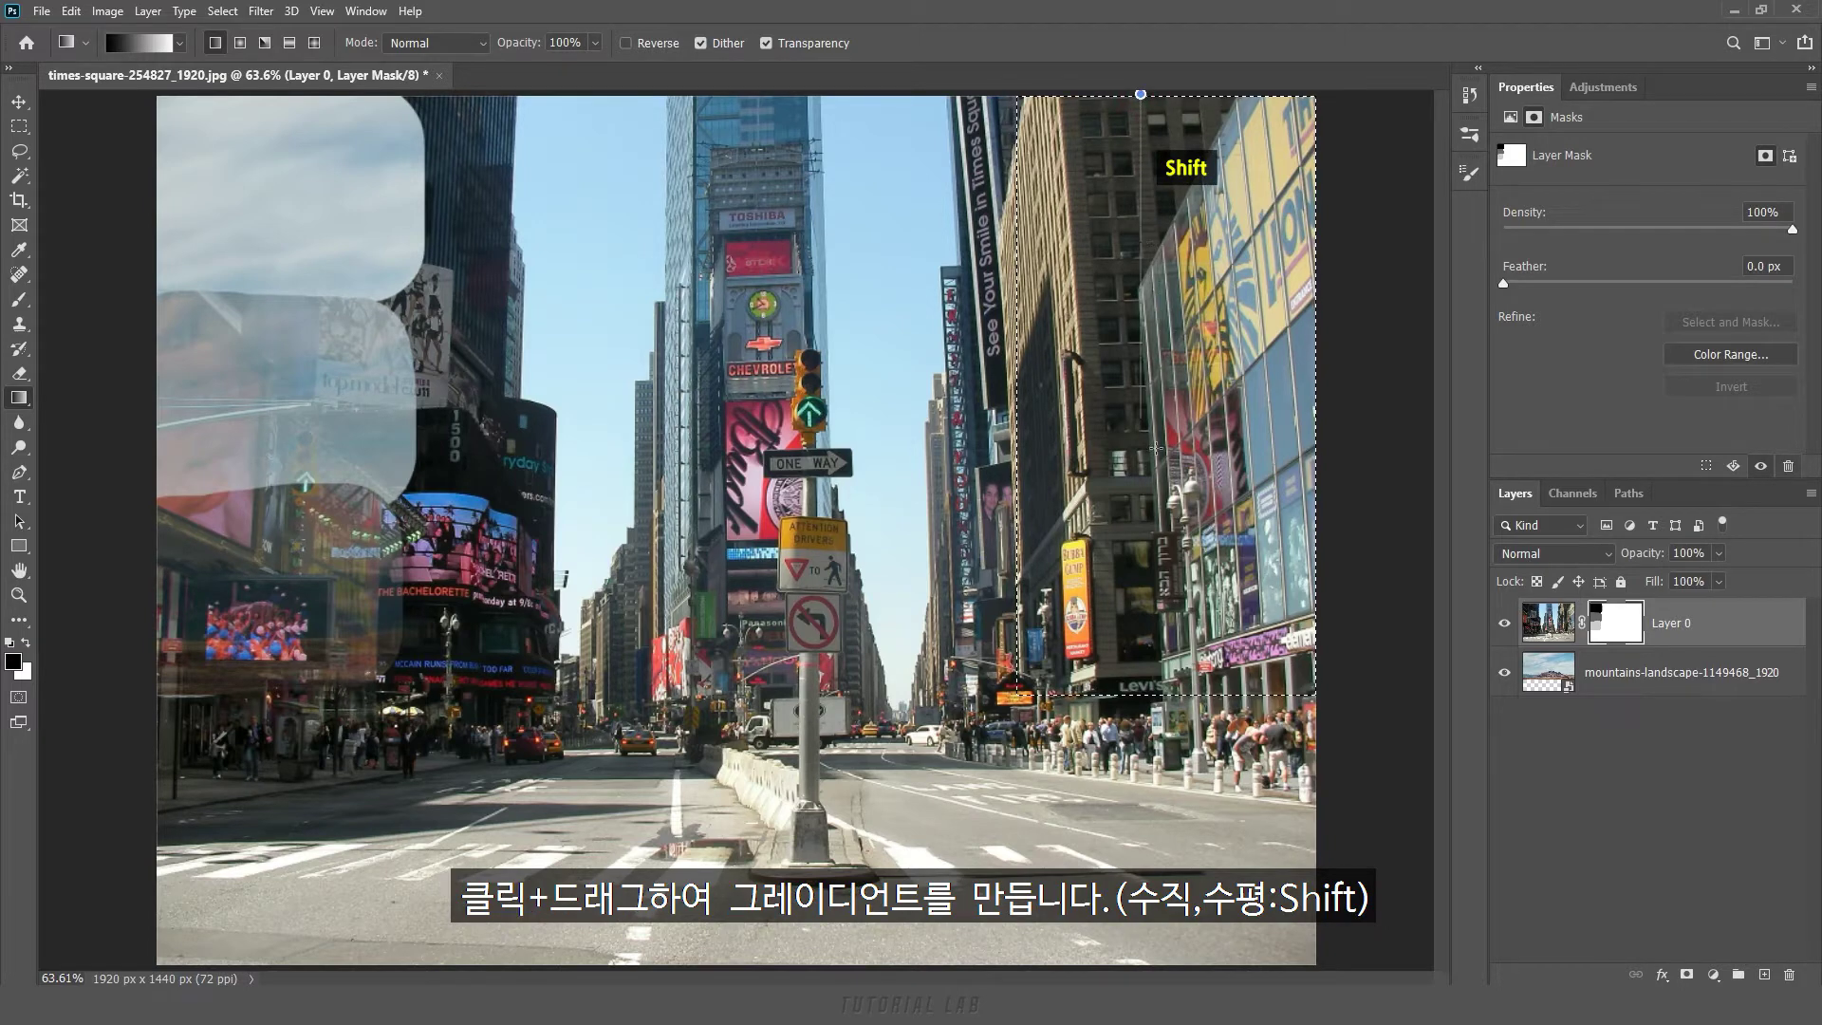
{"action": "left_click_drag", "start_coordinate": [1141, 769], "coordinate": [1142, 768]}
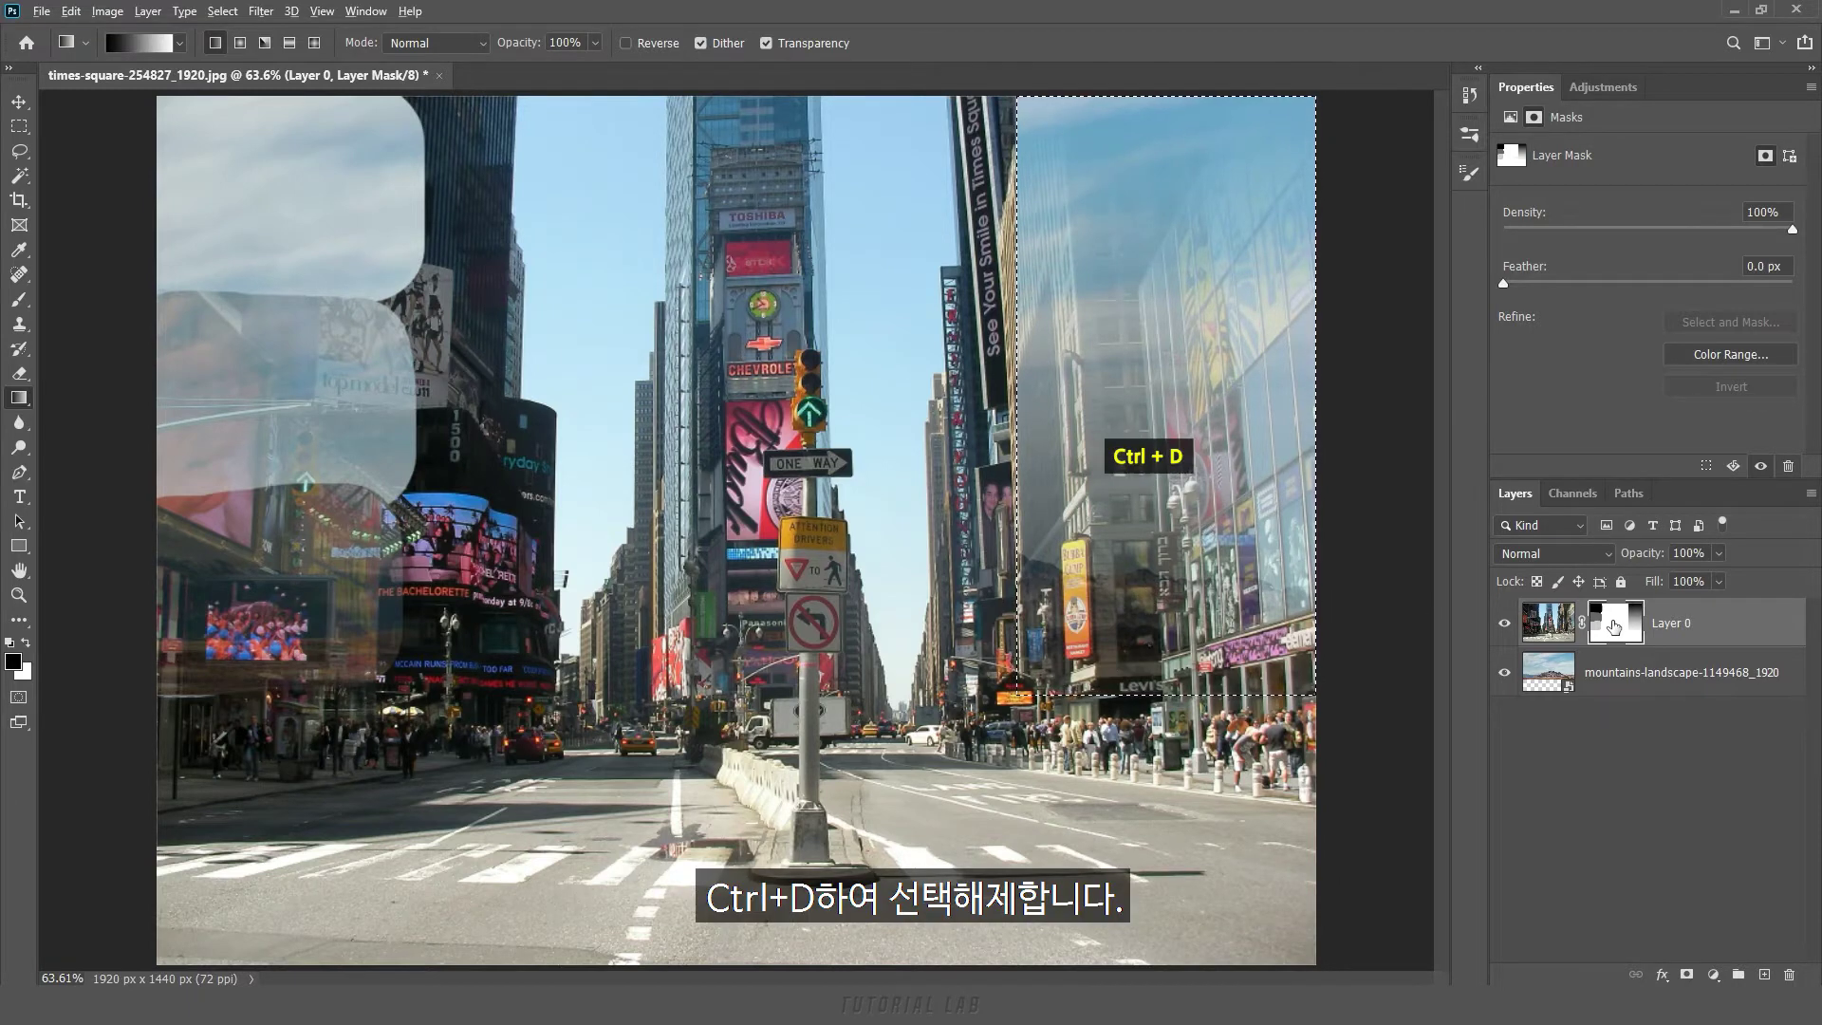
{"action": "key", "text": "ctrl+d"}
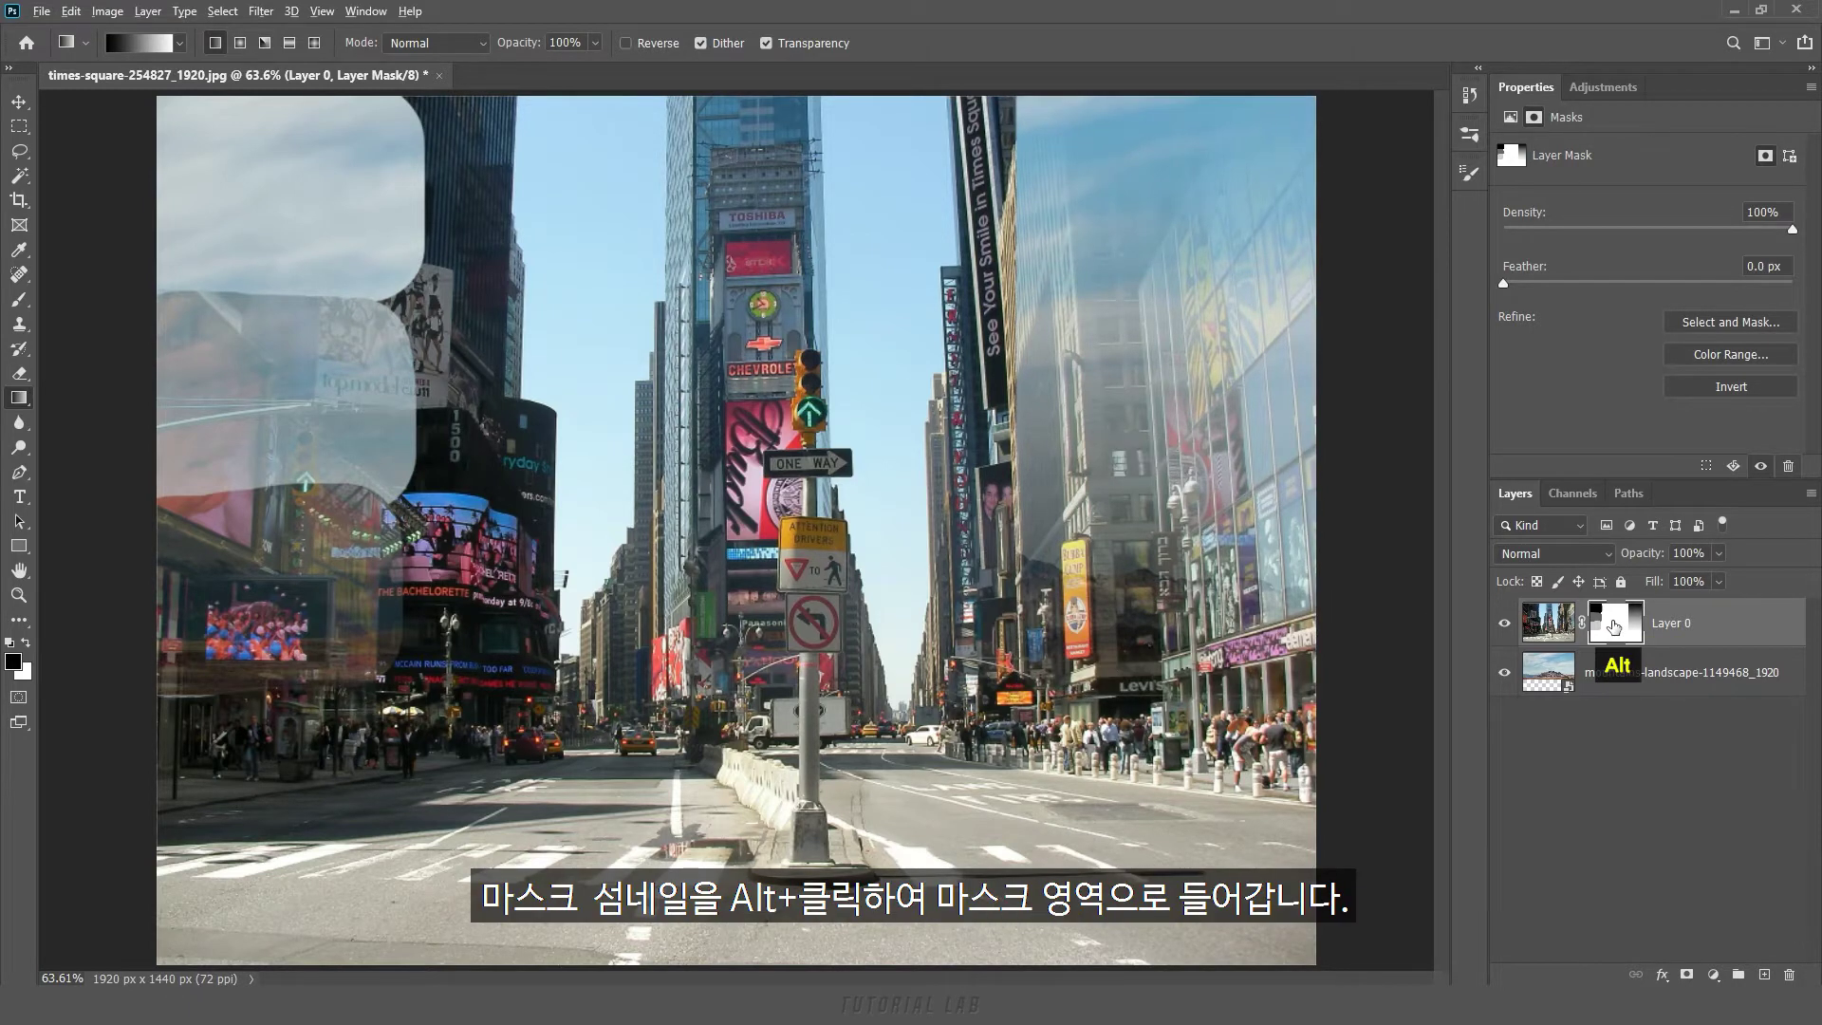
Display Layer 0's mask on its own, brush a rounded black area near its centre, and return to the normal image view
{"action": "left_click", "coordinate": [1614, 624], "text": "alt"}
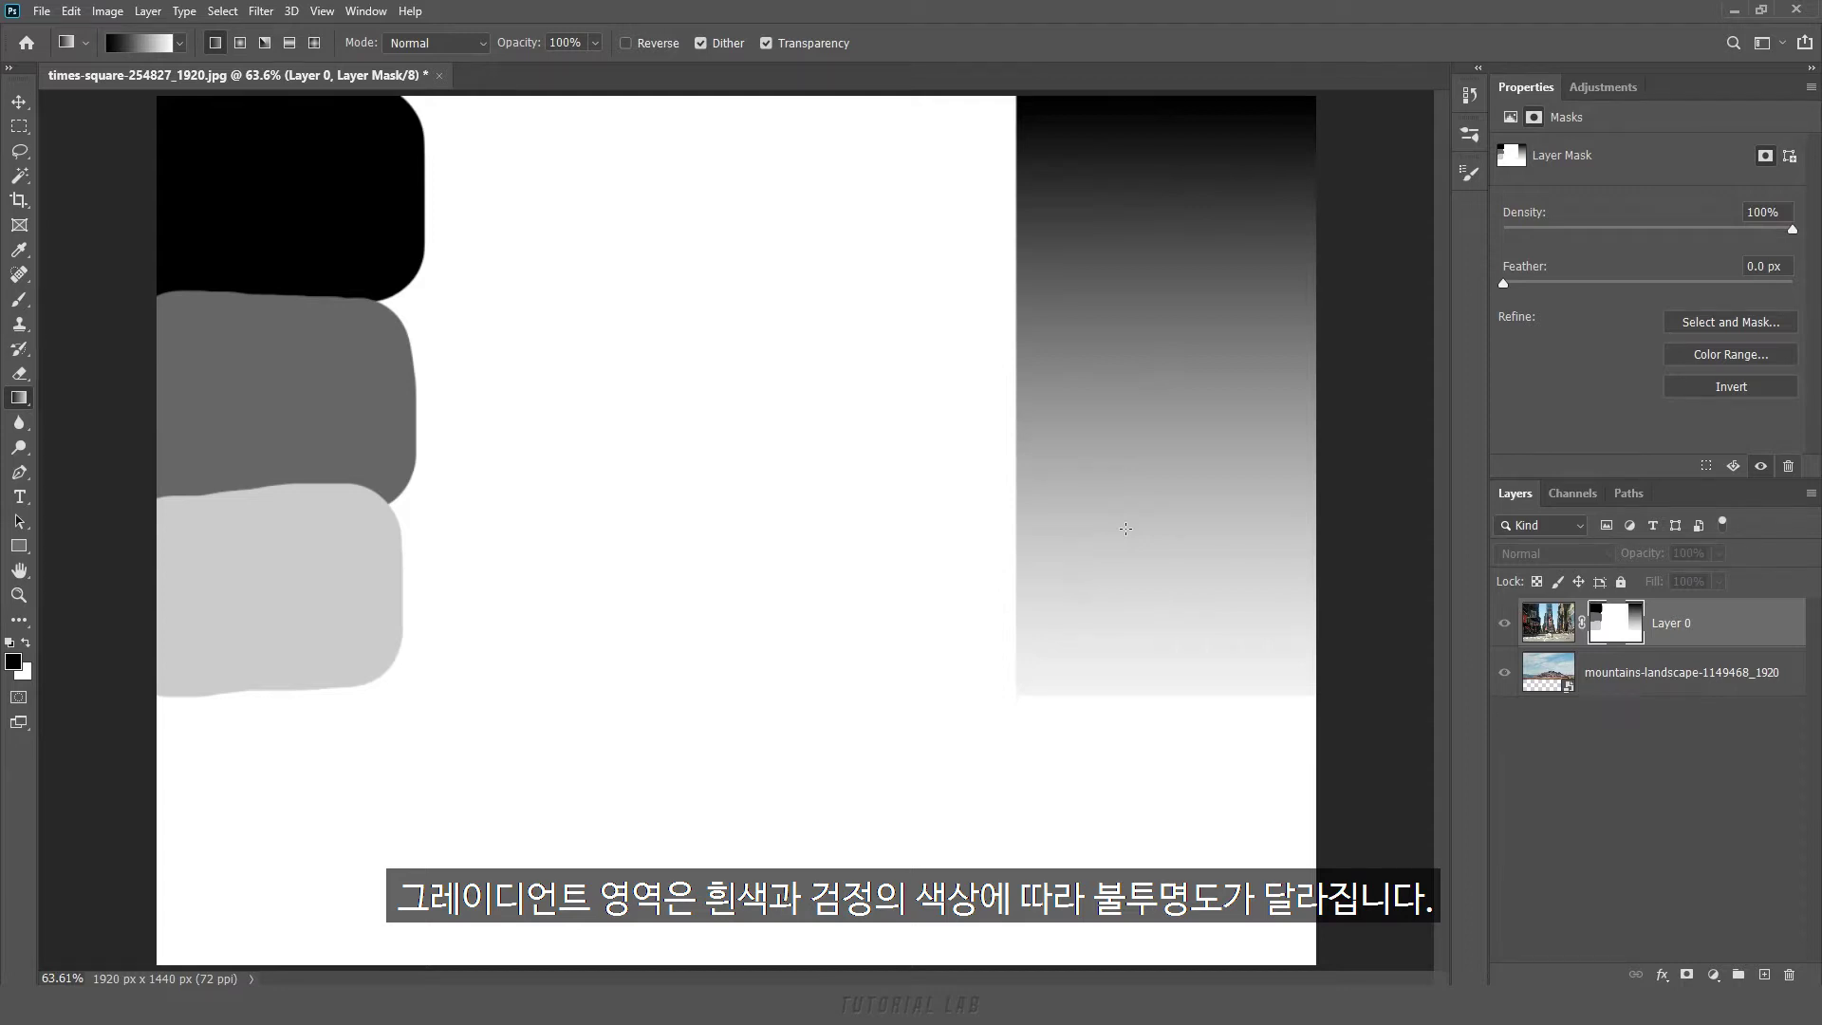
{"action": "key", "text": "b"}
{"action": "mouse_move", "coordinate": [751, 567]}
{"action": "left_mouse_down"}
{"action": "mouse_move", "coordinate": [645, 579]}
{"action": "mouse_move", "coordinate": [635, 472]}
{"action": "mouse_move", "coordinate": [736, 447]}
{"action": "mouse_move", "coordinate": [783, 542]}
{"action": "mouse_move", "coordinate": [681, 585]}
{"action": "mouse_move", "coordinate": [676, 518]}
{"action": "mouse_move", "coordinate": [728, 539]}
{"action": "left_mouse_up"}
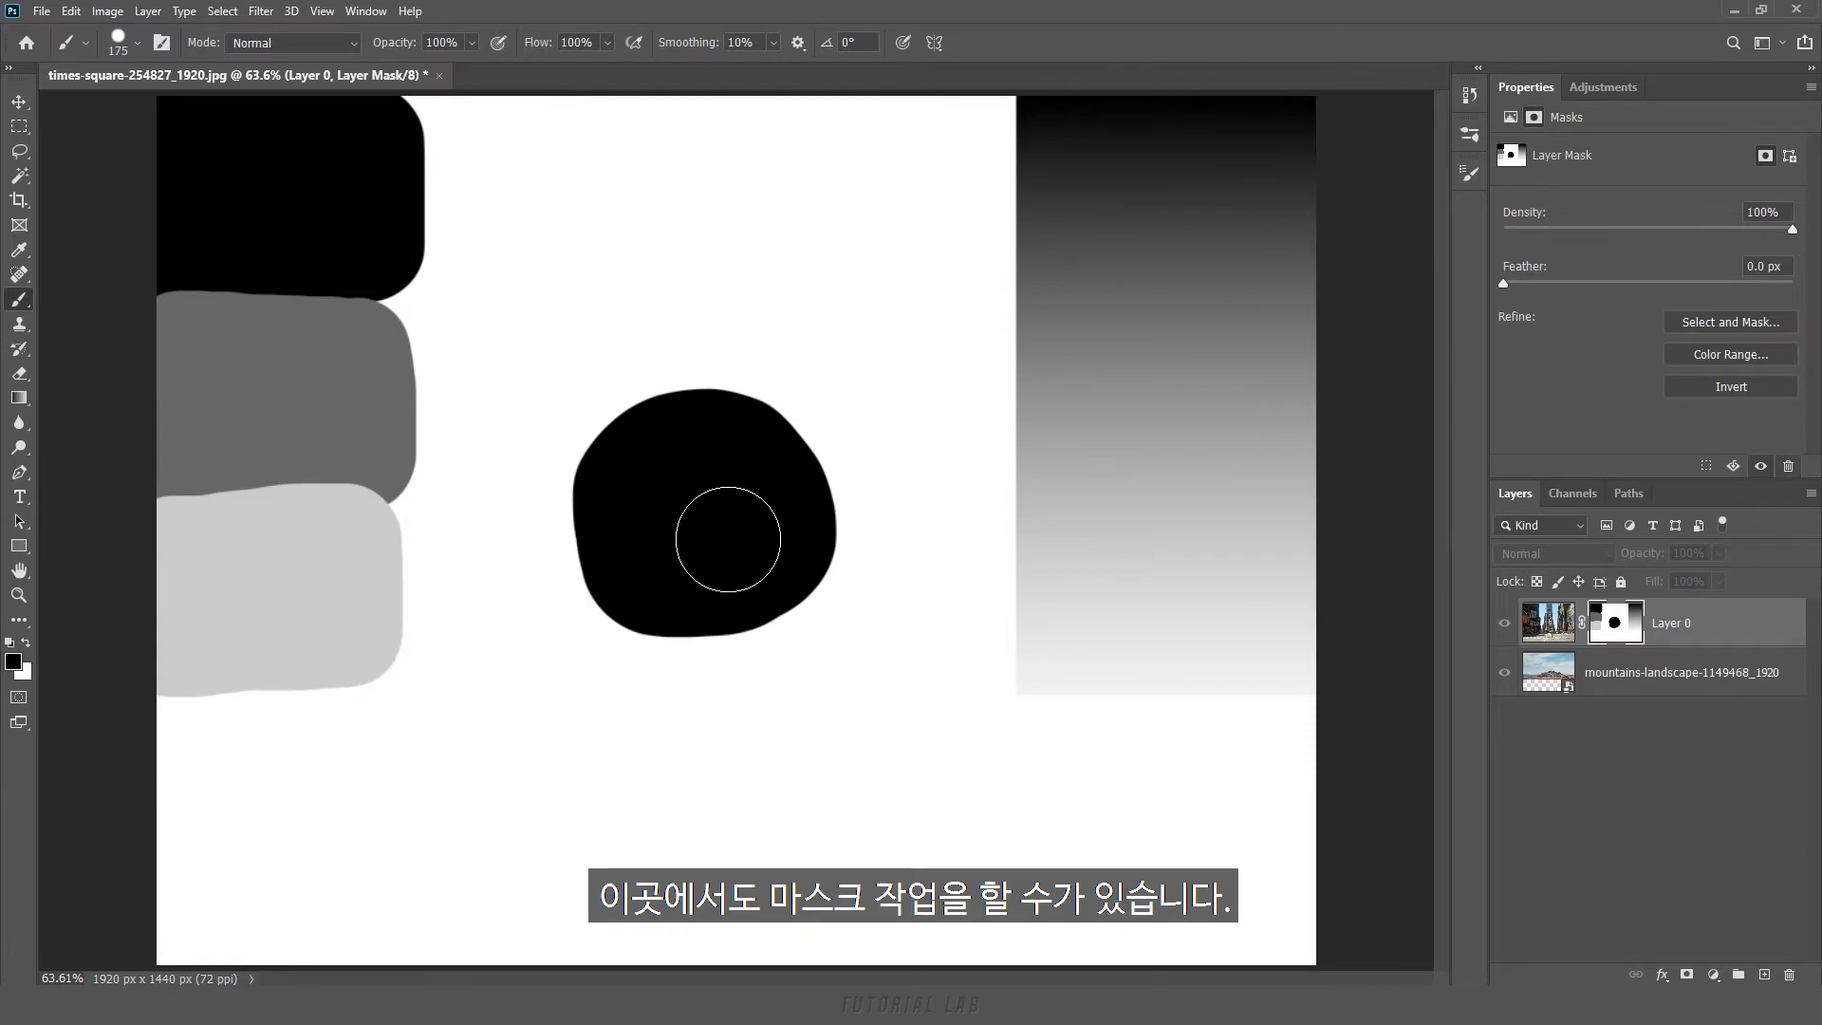
{"action": "left_click", "coordinate": [1632, 632], "text": "alt"}
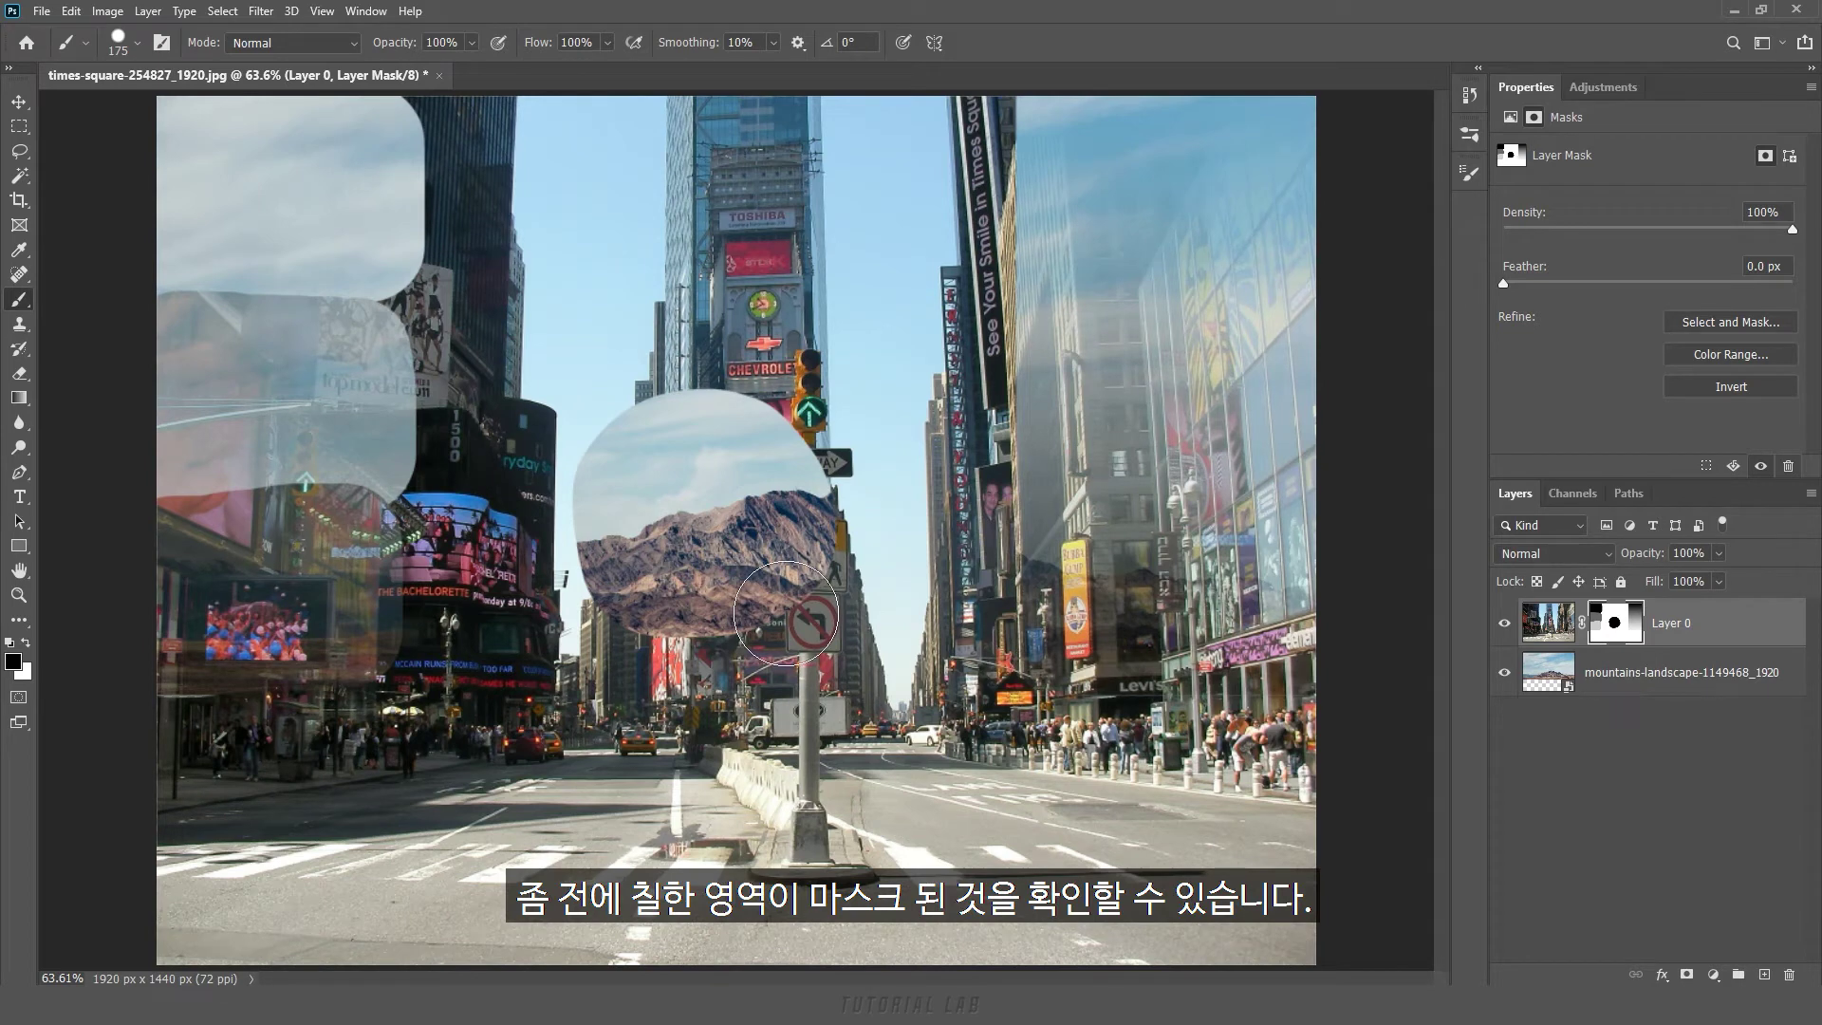
Delete the painted layer mask from Layer 0
{"action": "right_click", "coordinate": [1603, 629]}
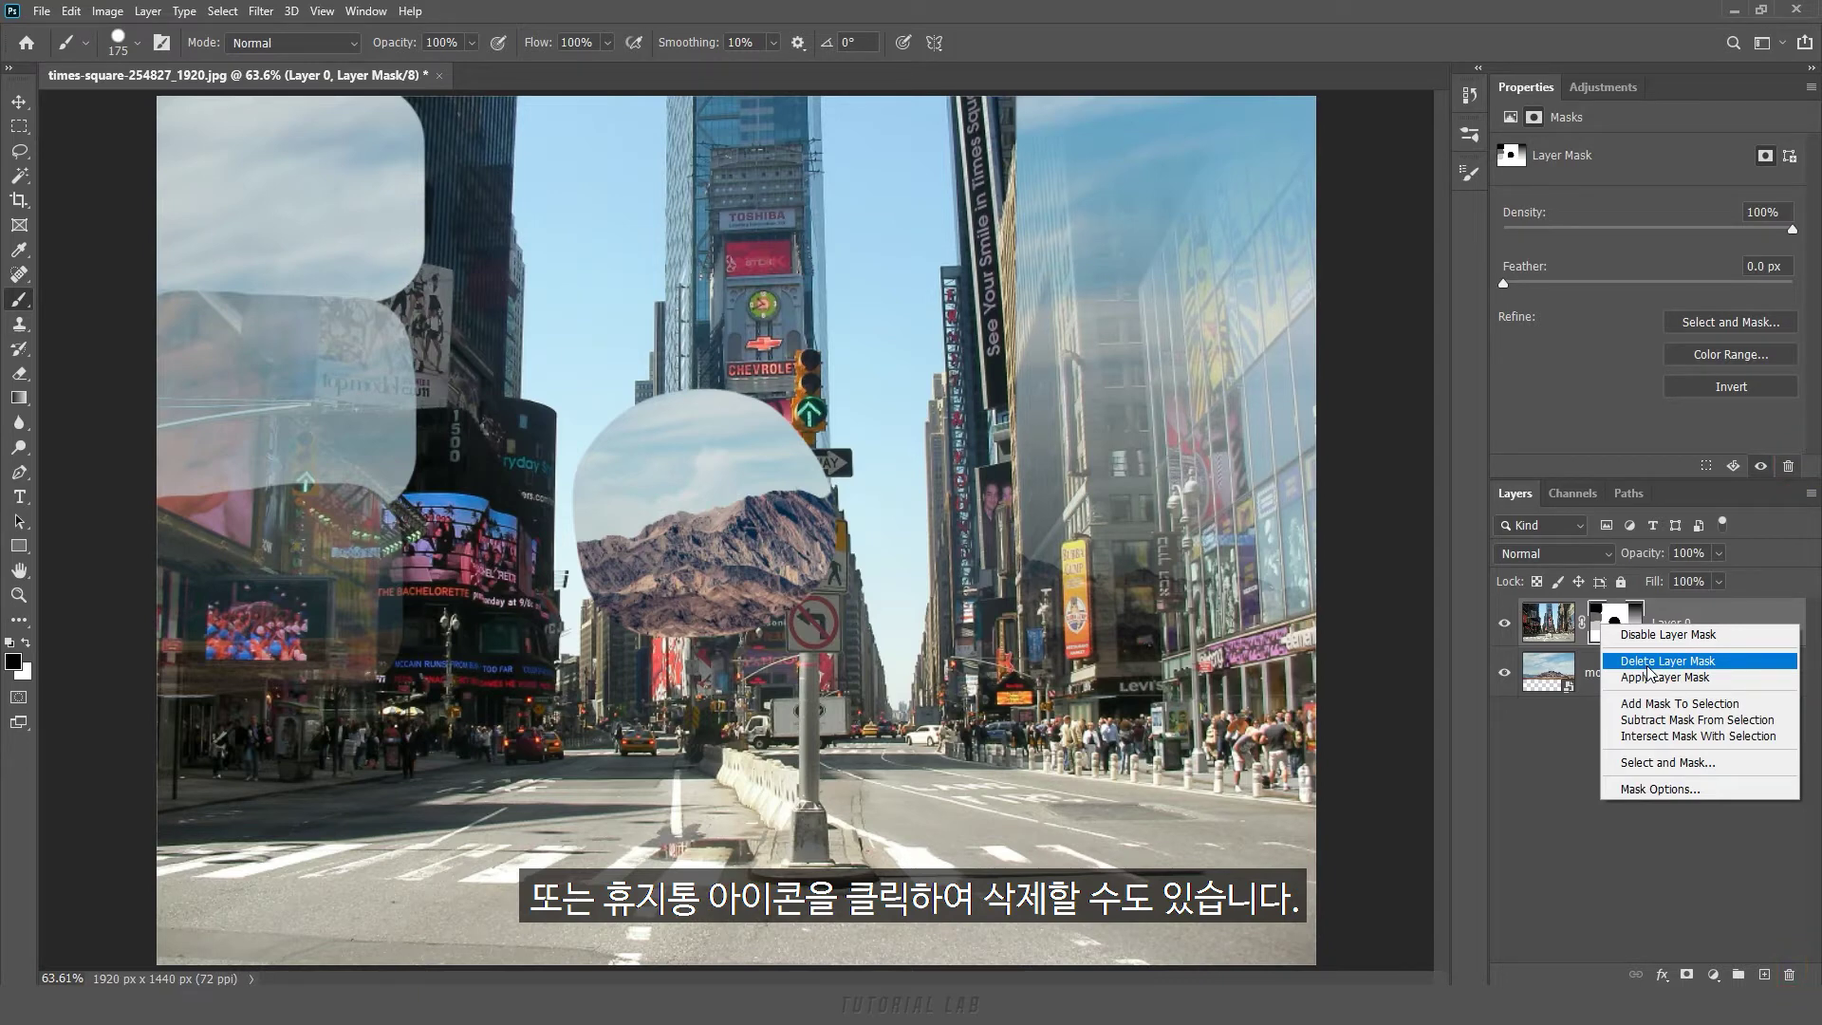
{"action": "left_click", "coordinate": [1647, 664]}
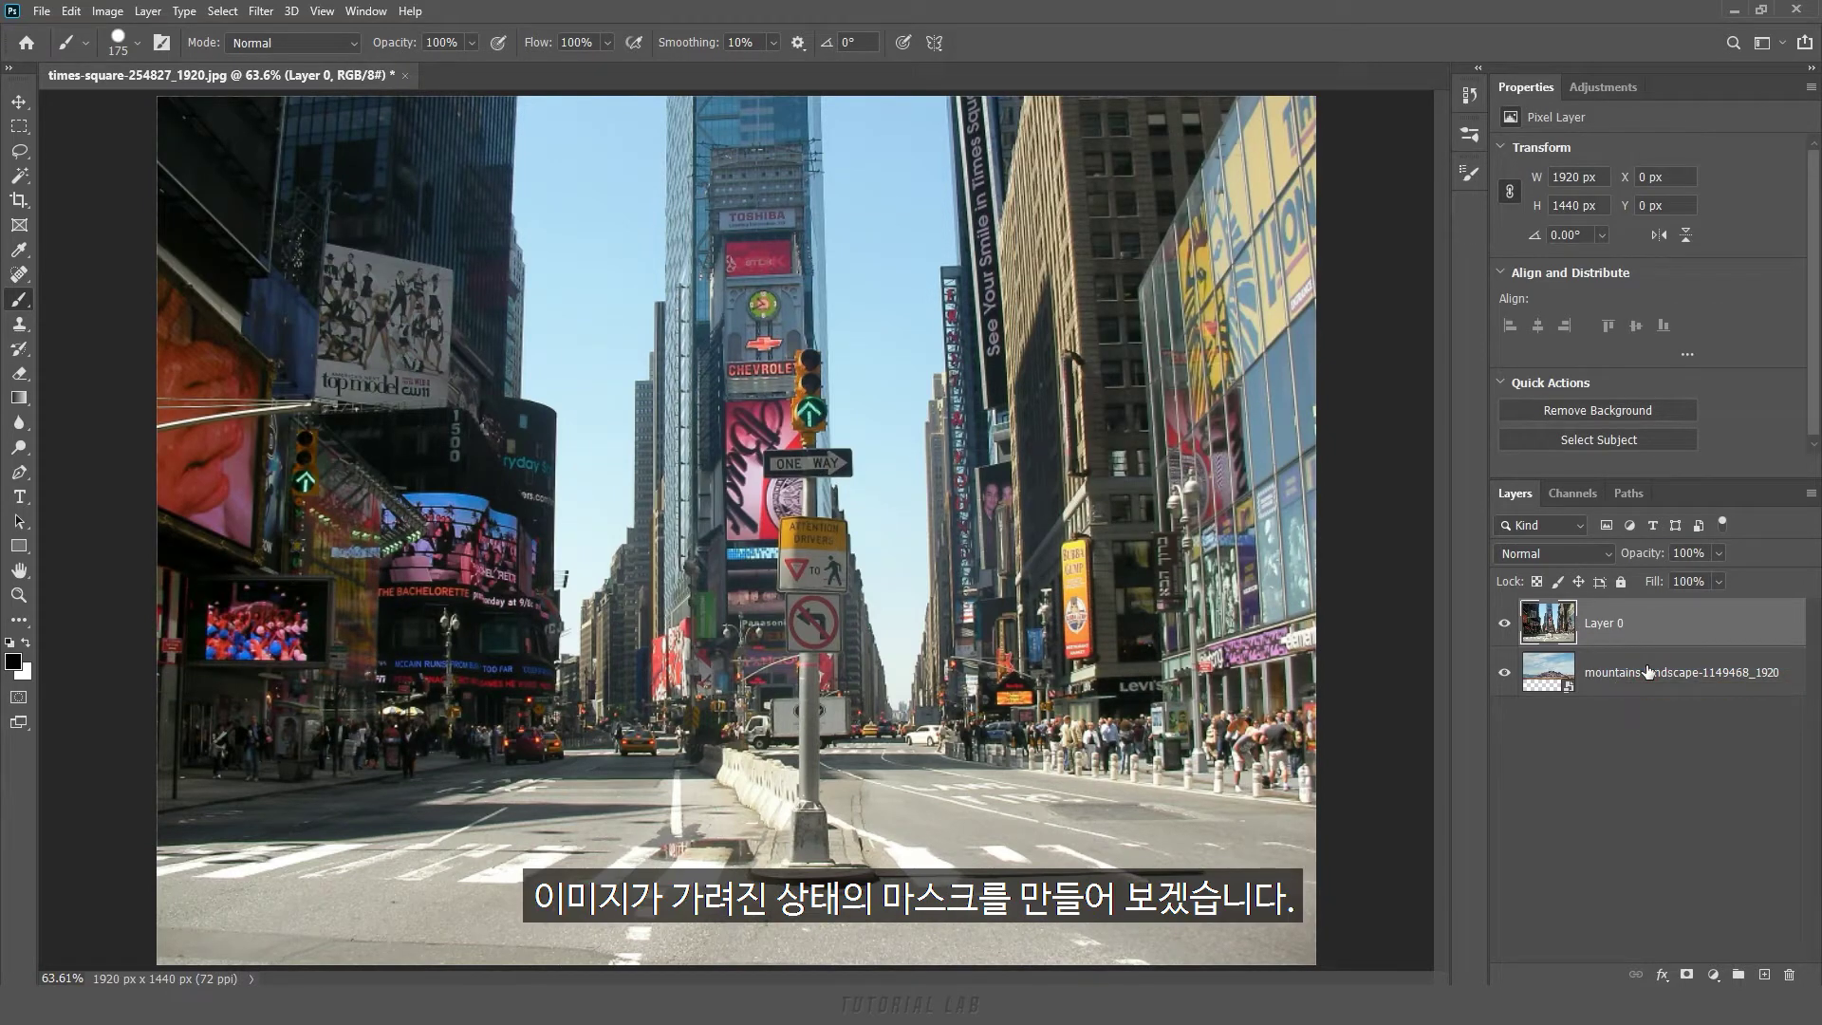
Add a Hide All layer mask to Layer 0, and delete that mask again
{"action": "left_click", "coordinate": [154, 18]}
{"action": "mouse_move", "coordinate": [167, 310]}
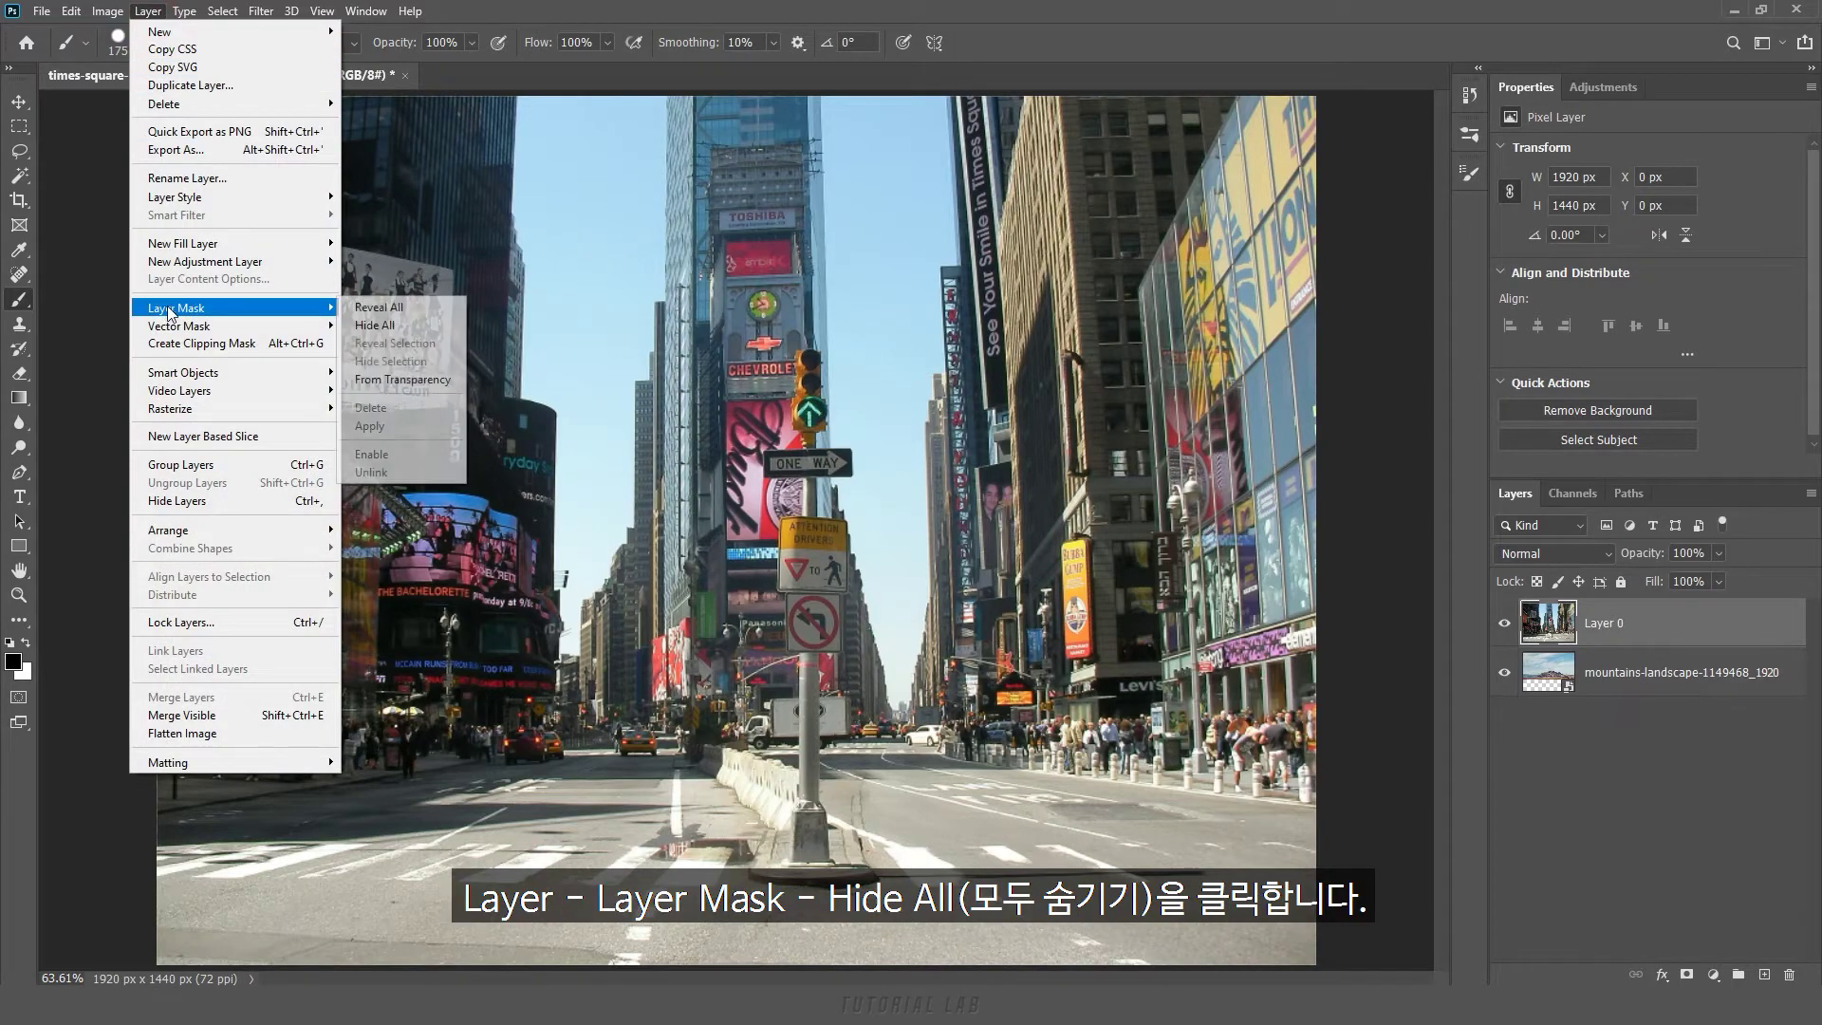
{"action": "left_click", "coordinate": [410, 331]}
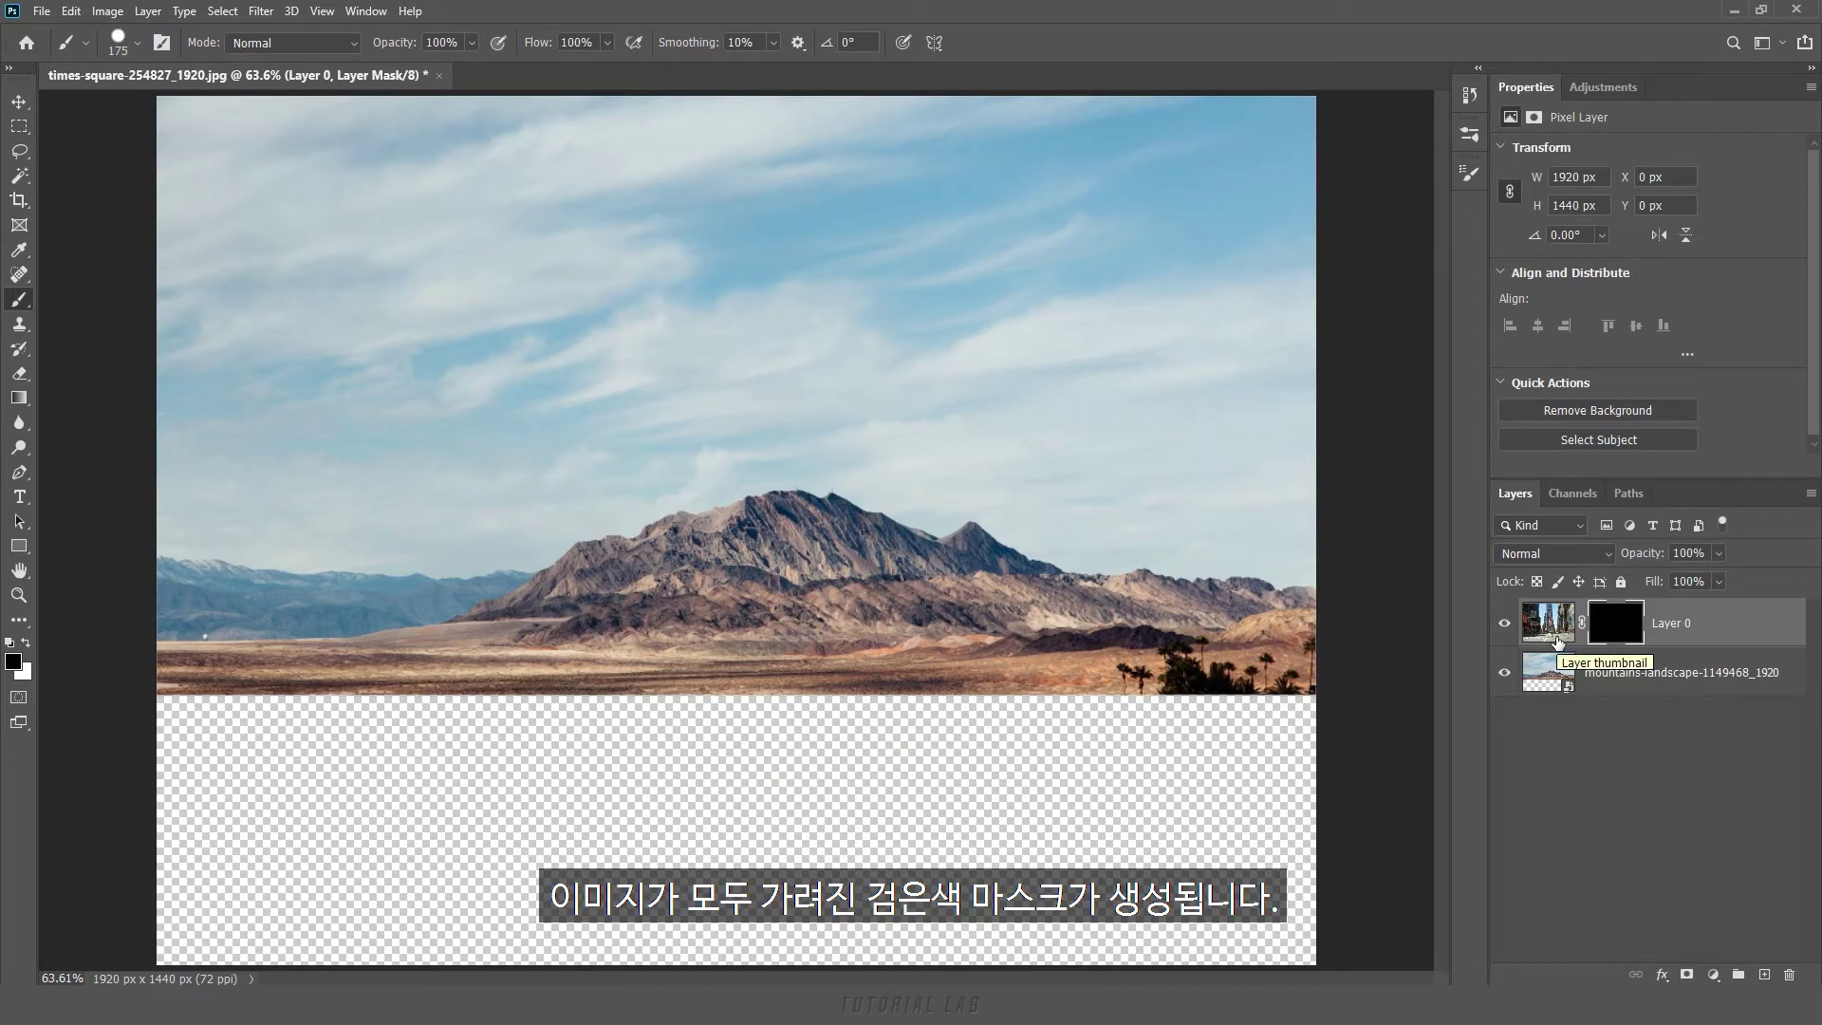
{"action": "right_click", "coordinate": [1605, 638]}
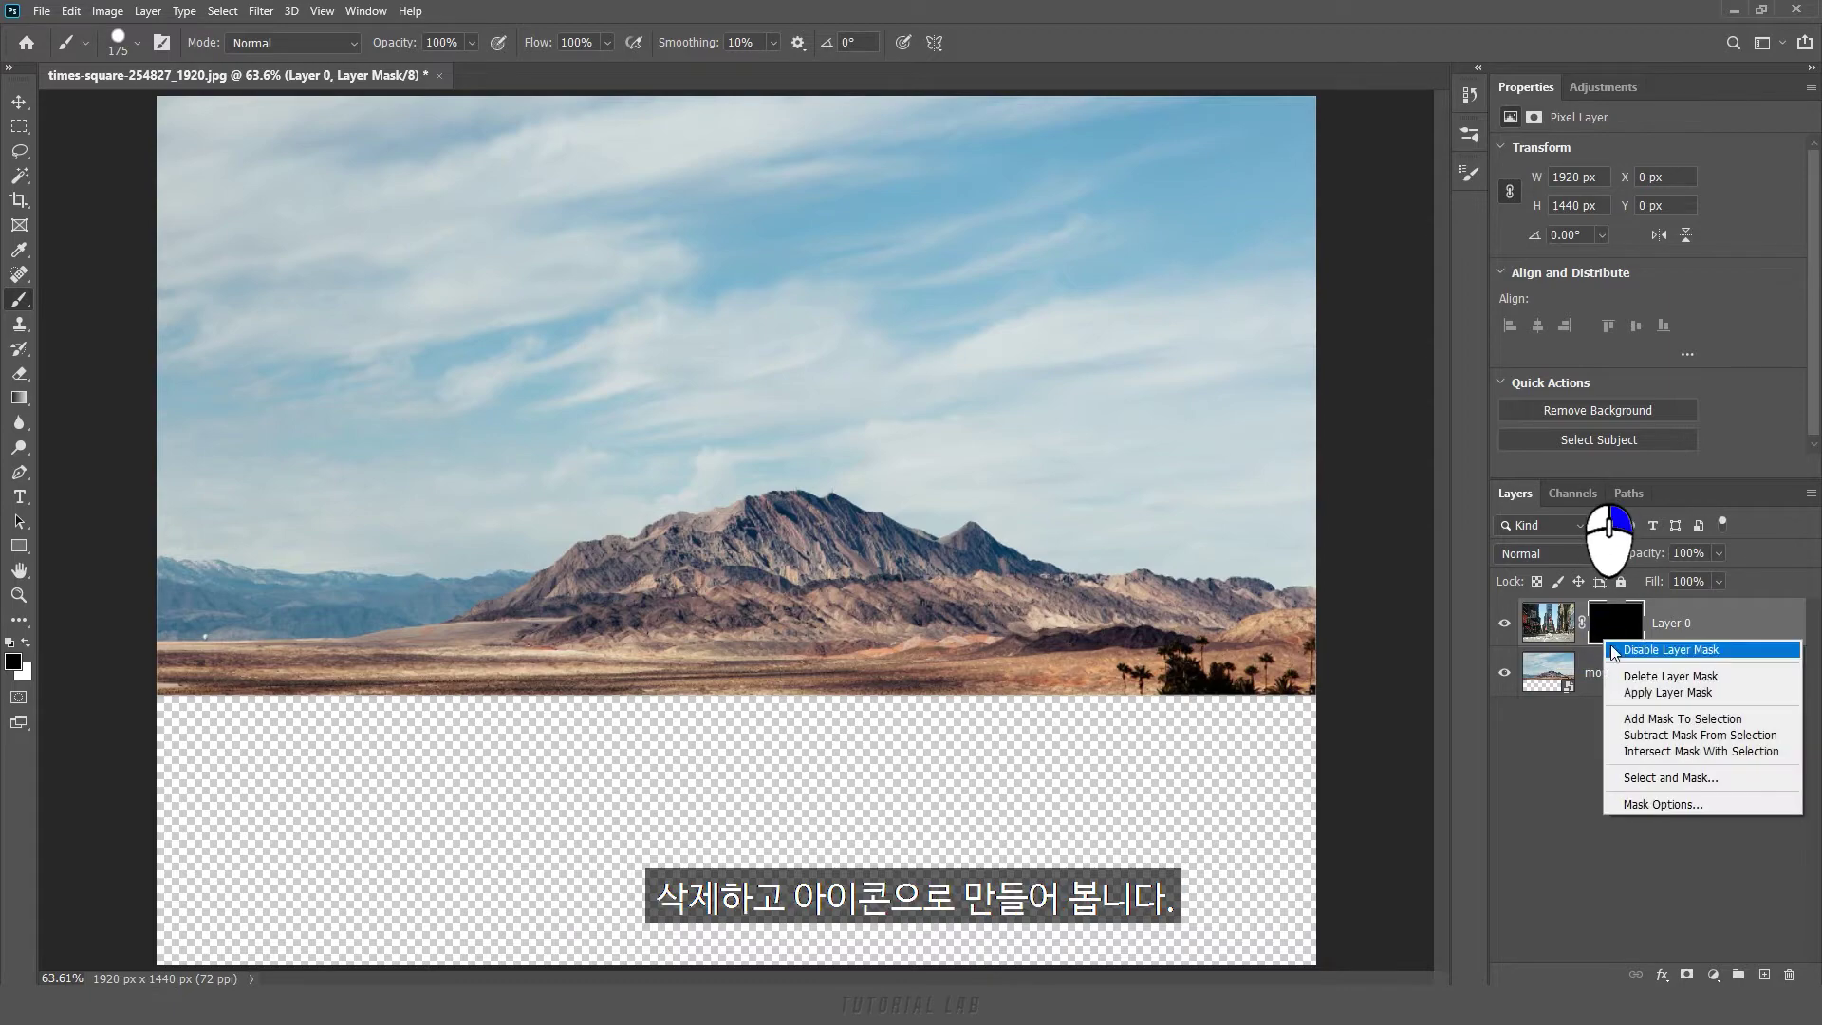
{"action": "left_click", "coordinate": [1625, 678]}
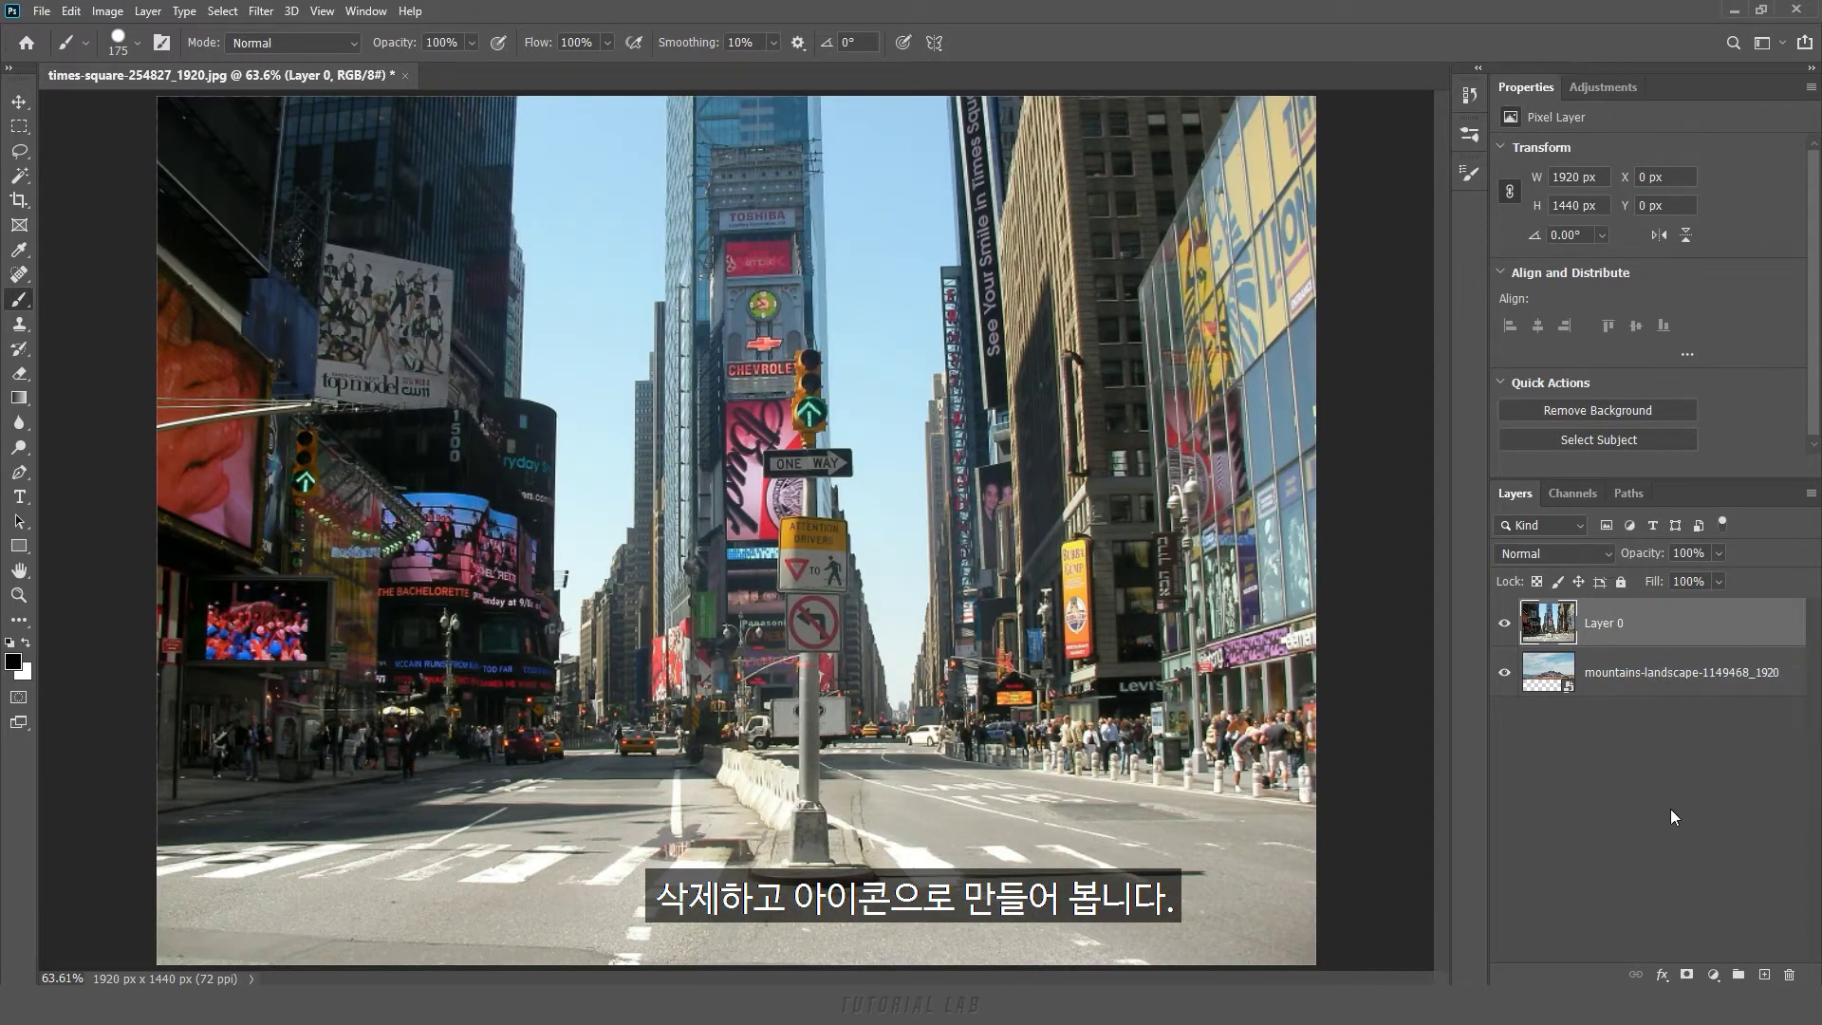
Create a black, all-hiding mask on Layer 0 directly from the Layers panel, and remove it
{"action": "left_click", "coordinate": [1690, 974], "text": "alt"}
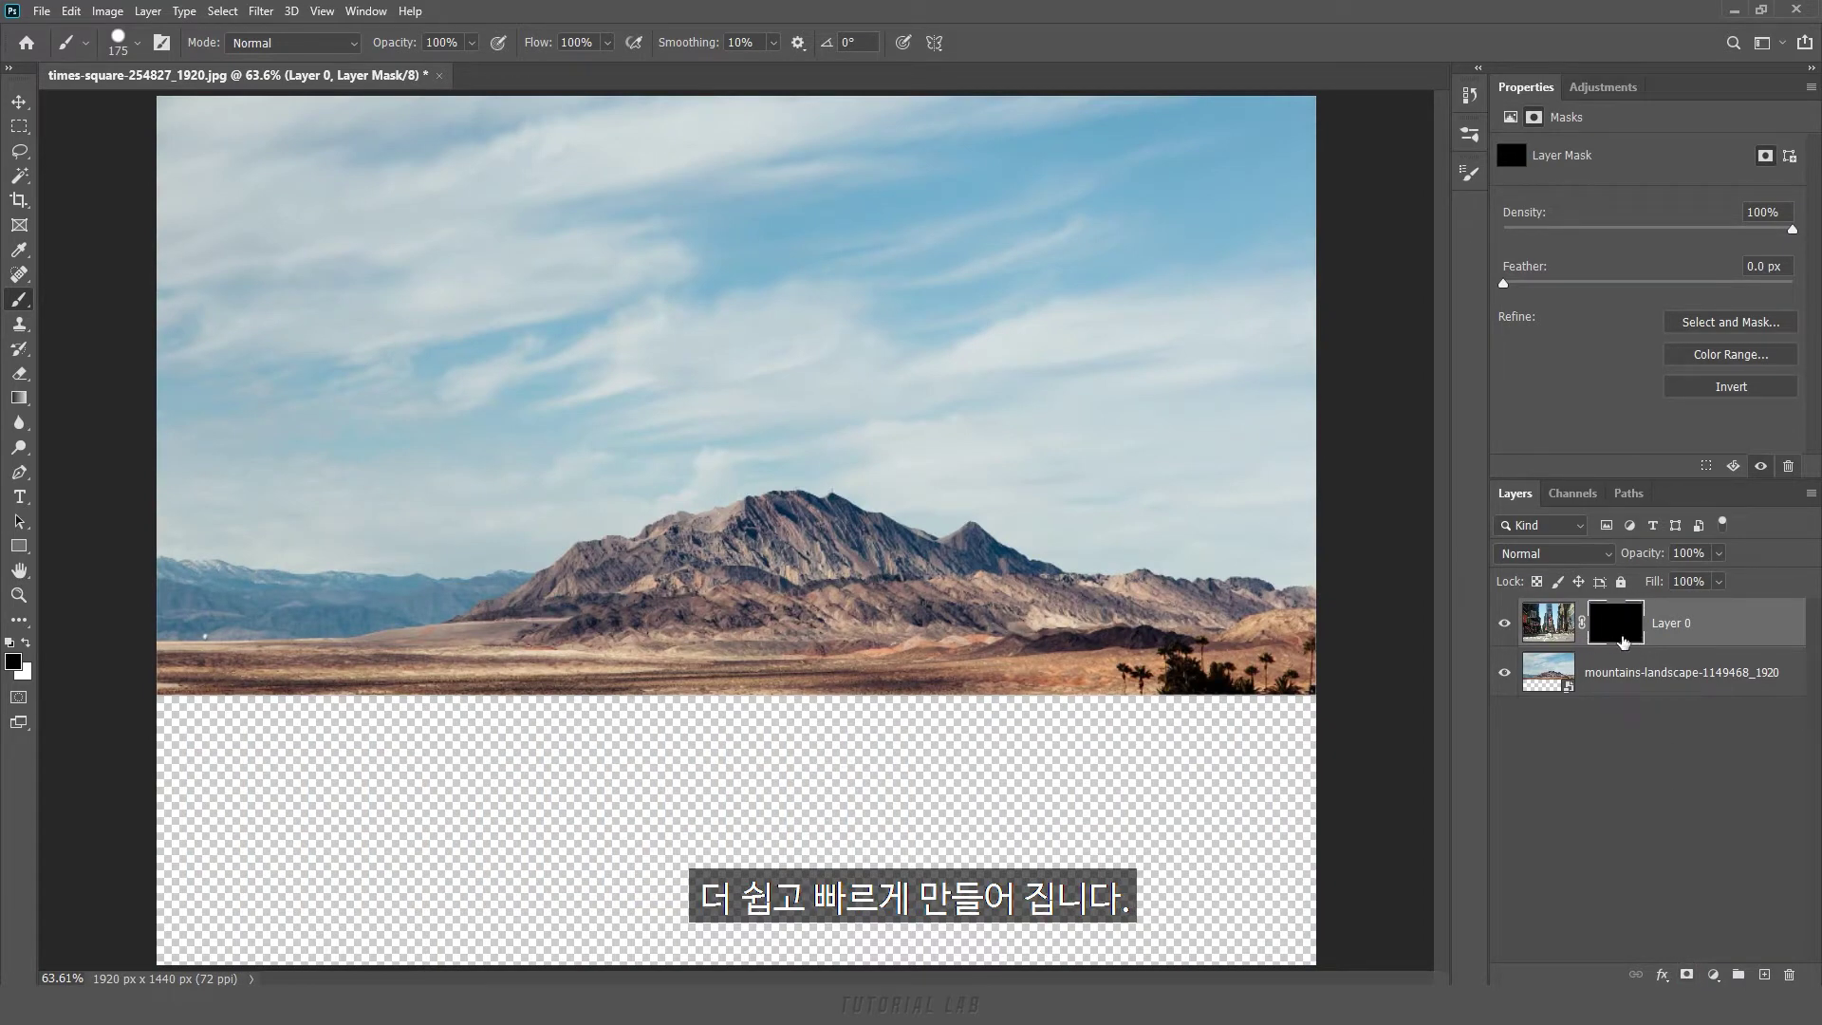
{"action": "left_click", "coordinate": [1788, 466]}
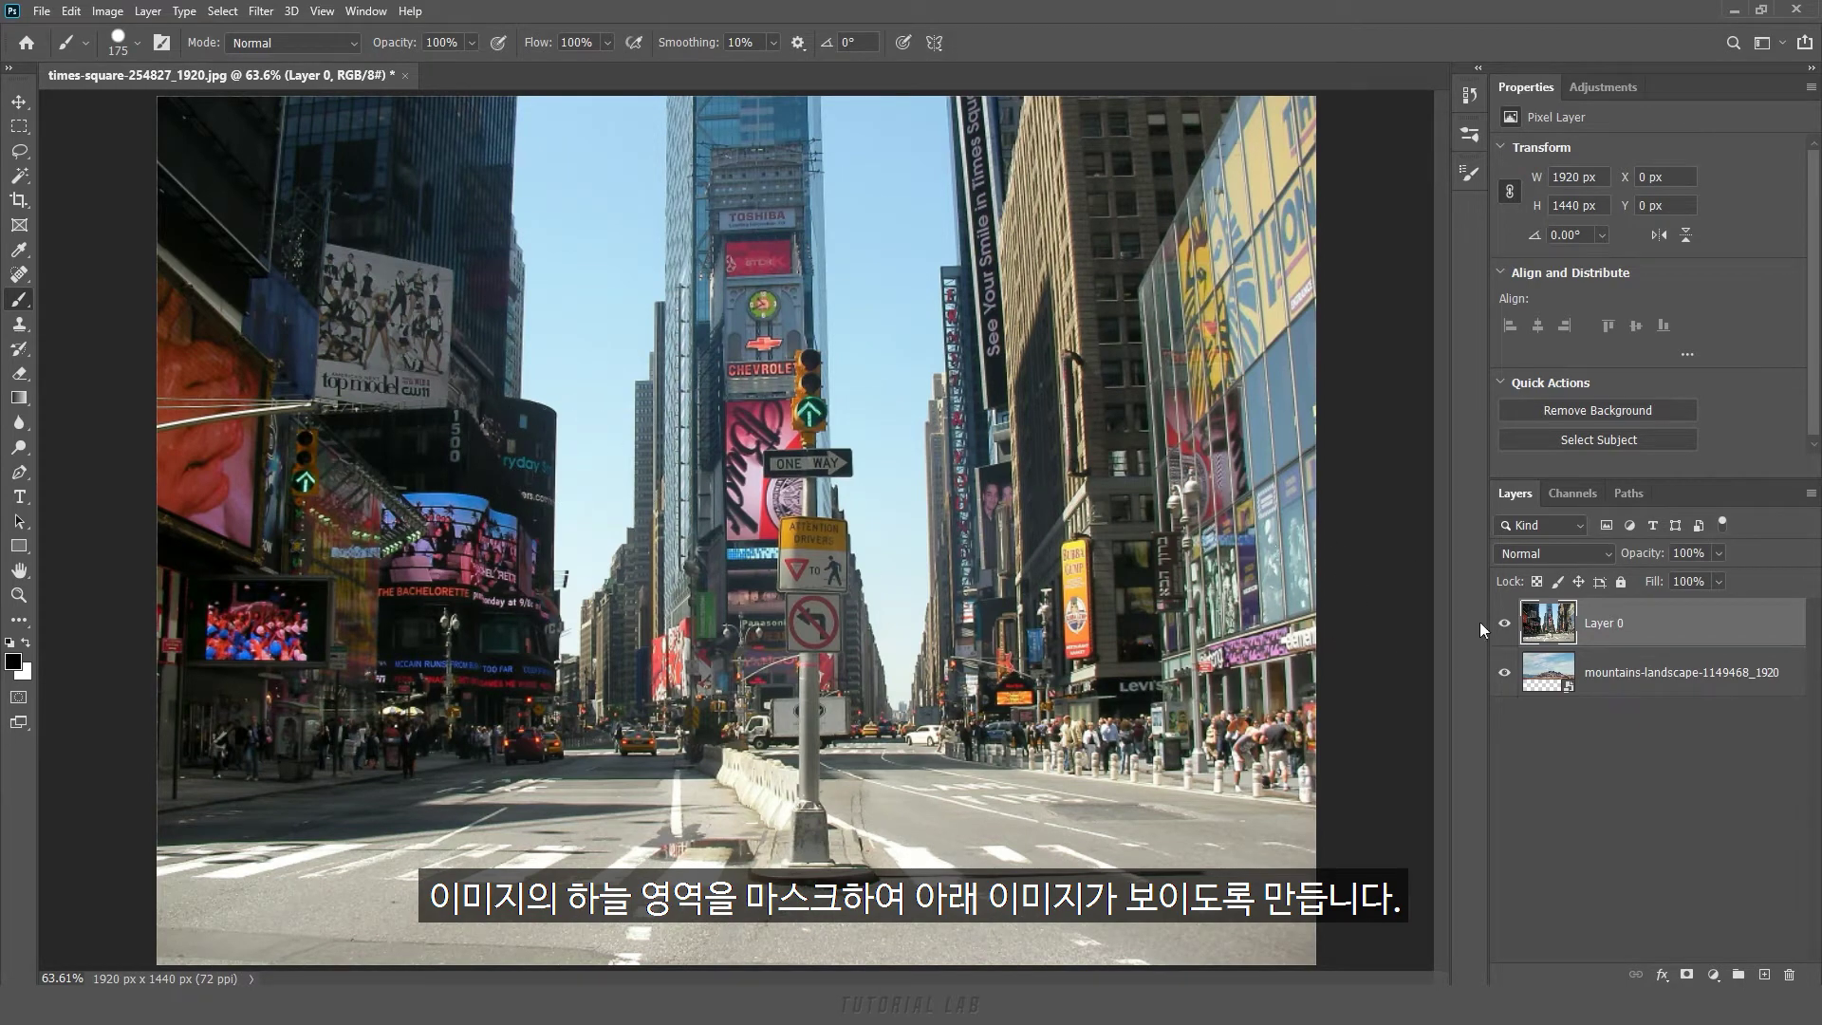
Check the mountain layer beneath Layer 0, and select the sky between the buildings using the Magic Wand in add-to-selection mode
{"action": "left_click", "coordinate": [1505, 624]}
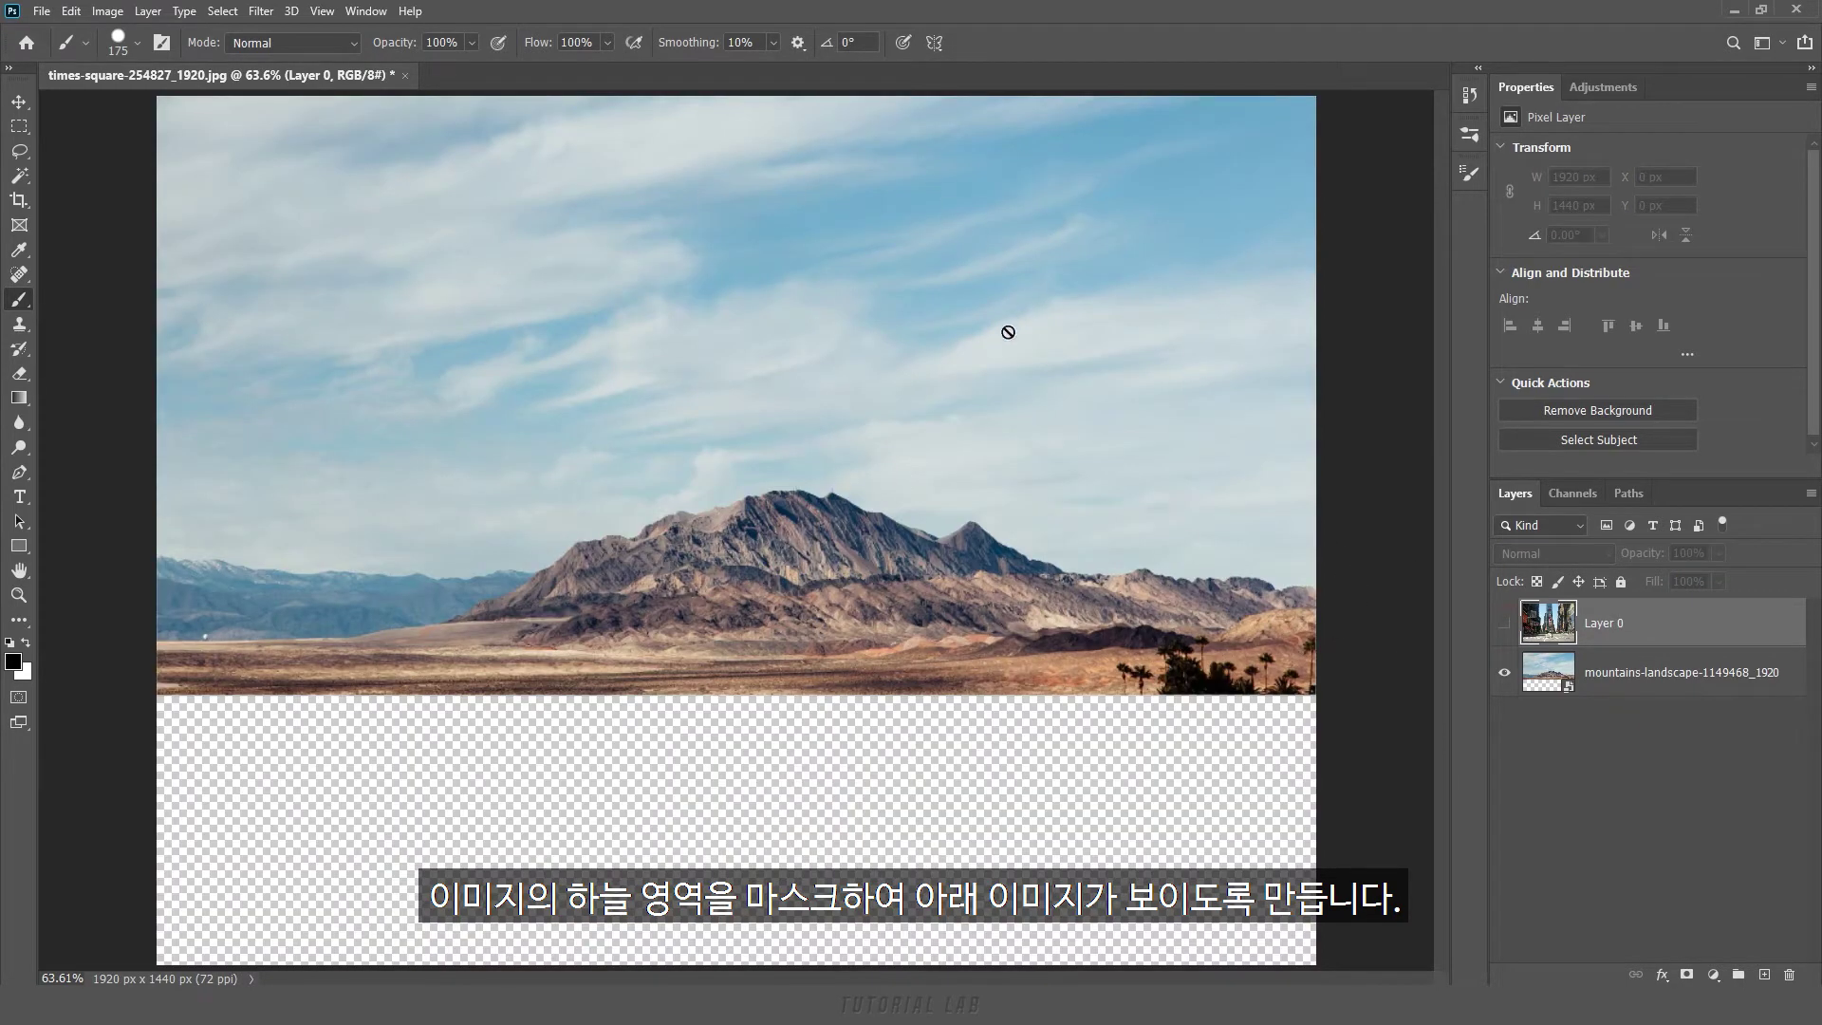
{"action": "left_click", "coordinate": [1505, 623]}
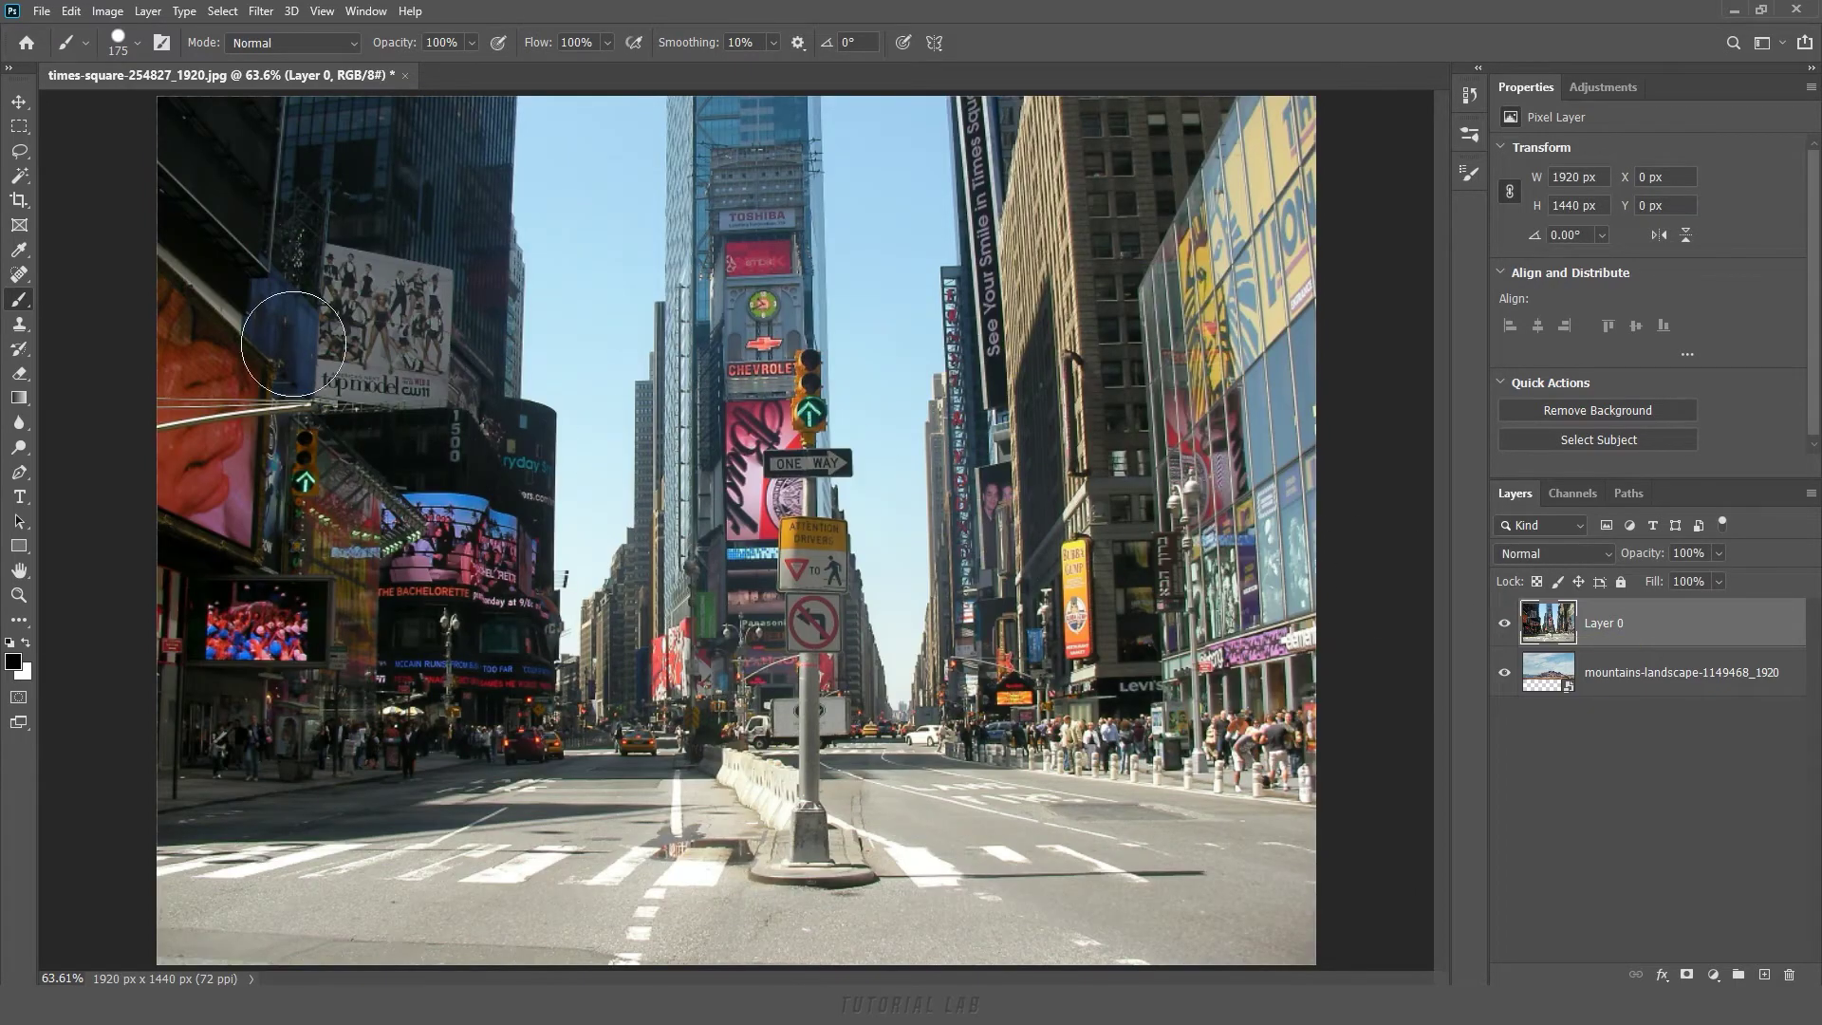
{"action": "left_click", "coordinate": [15, 182]}
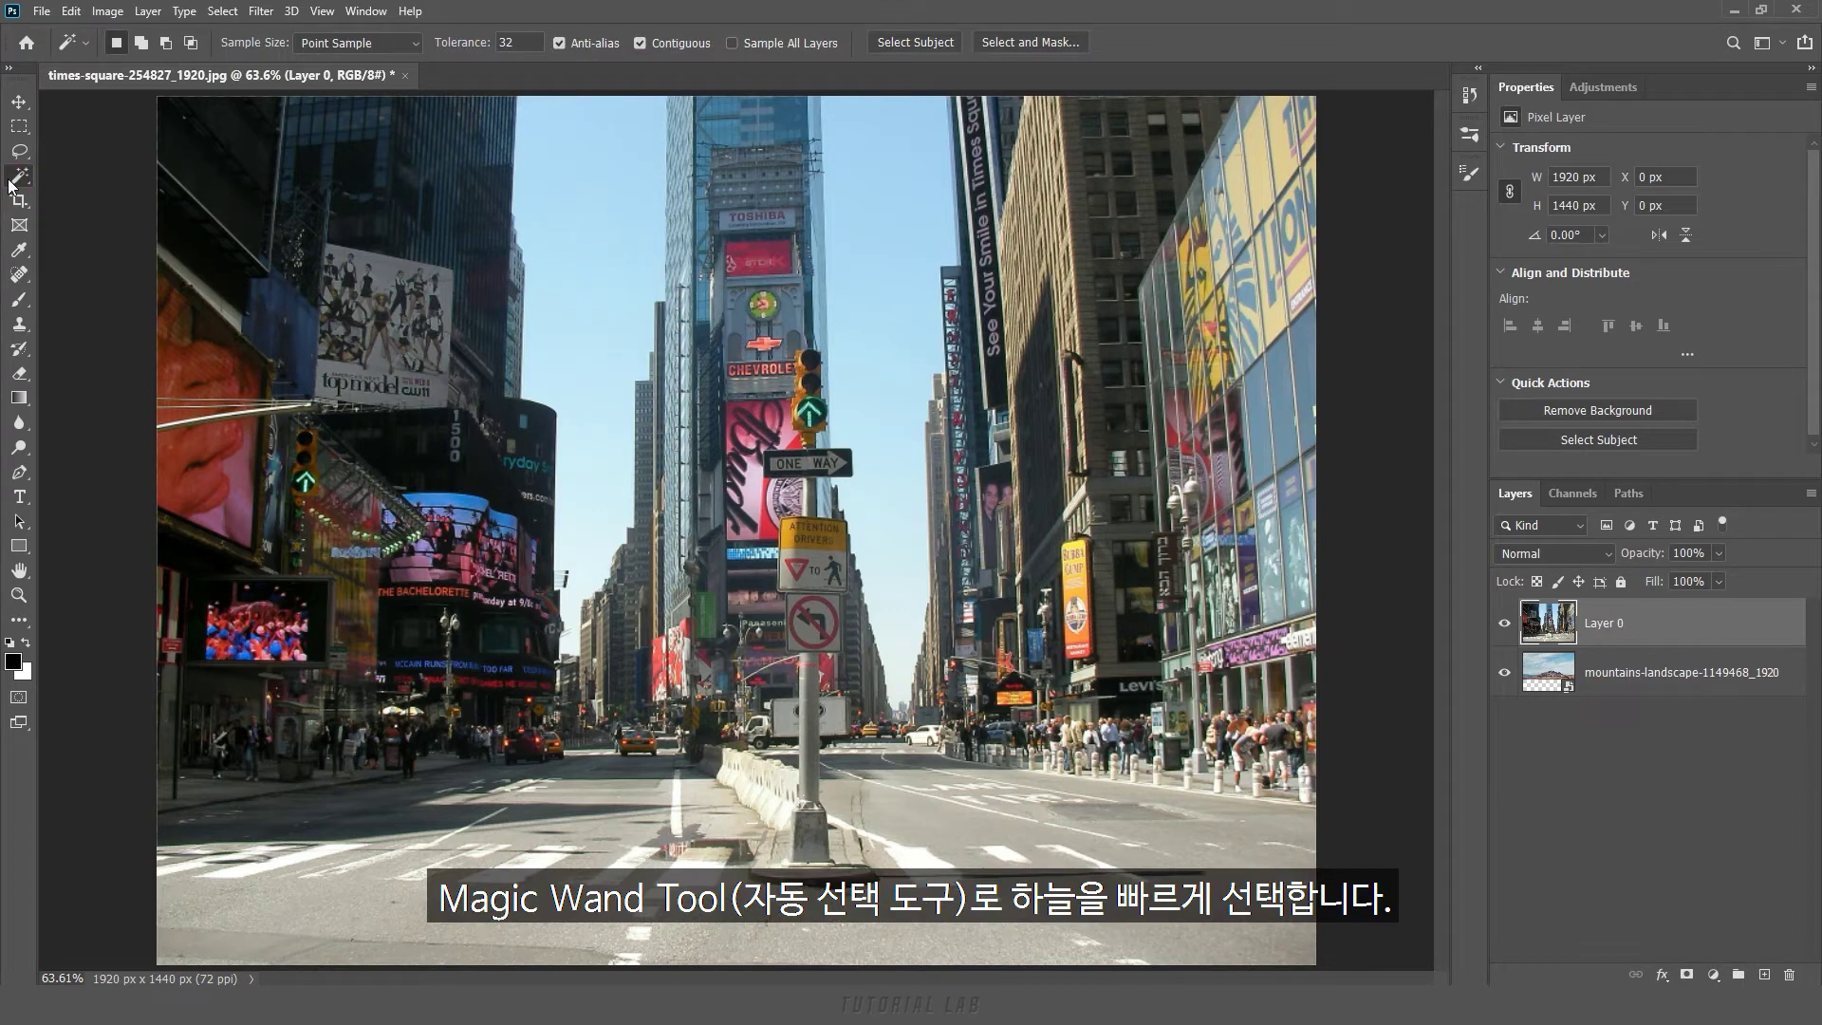
{"action": "left_click", "coordinate": [142, 43]}
{"action": "left_click", "coordinate": [589, 205]}
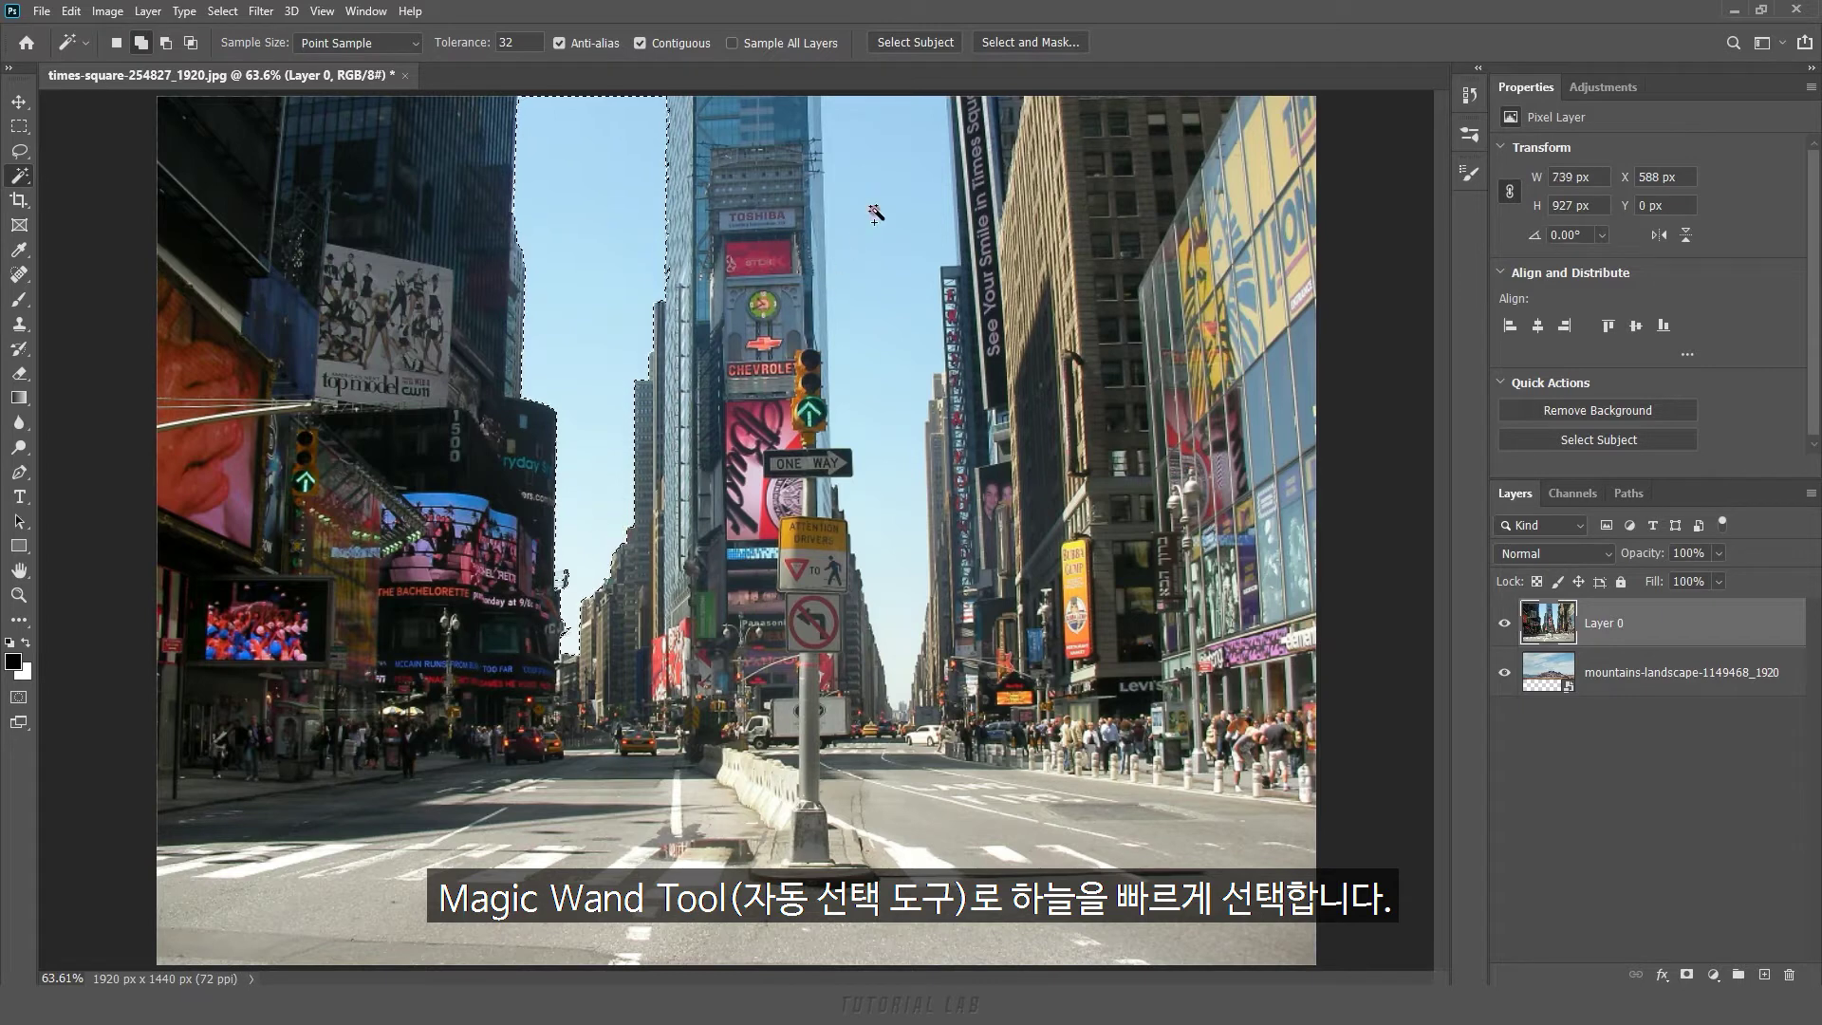
{"action": "left_click", "coordinate": [906, 539]}
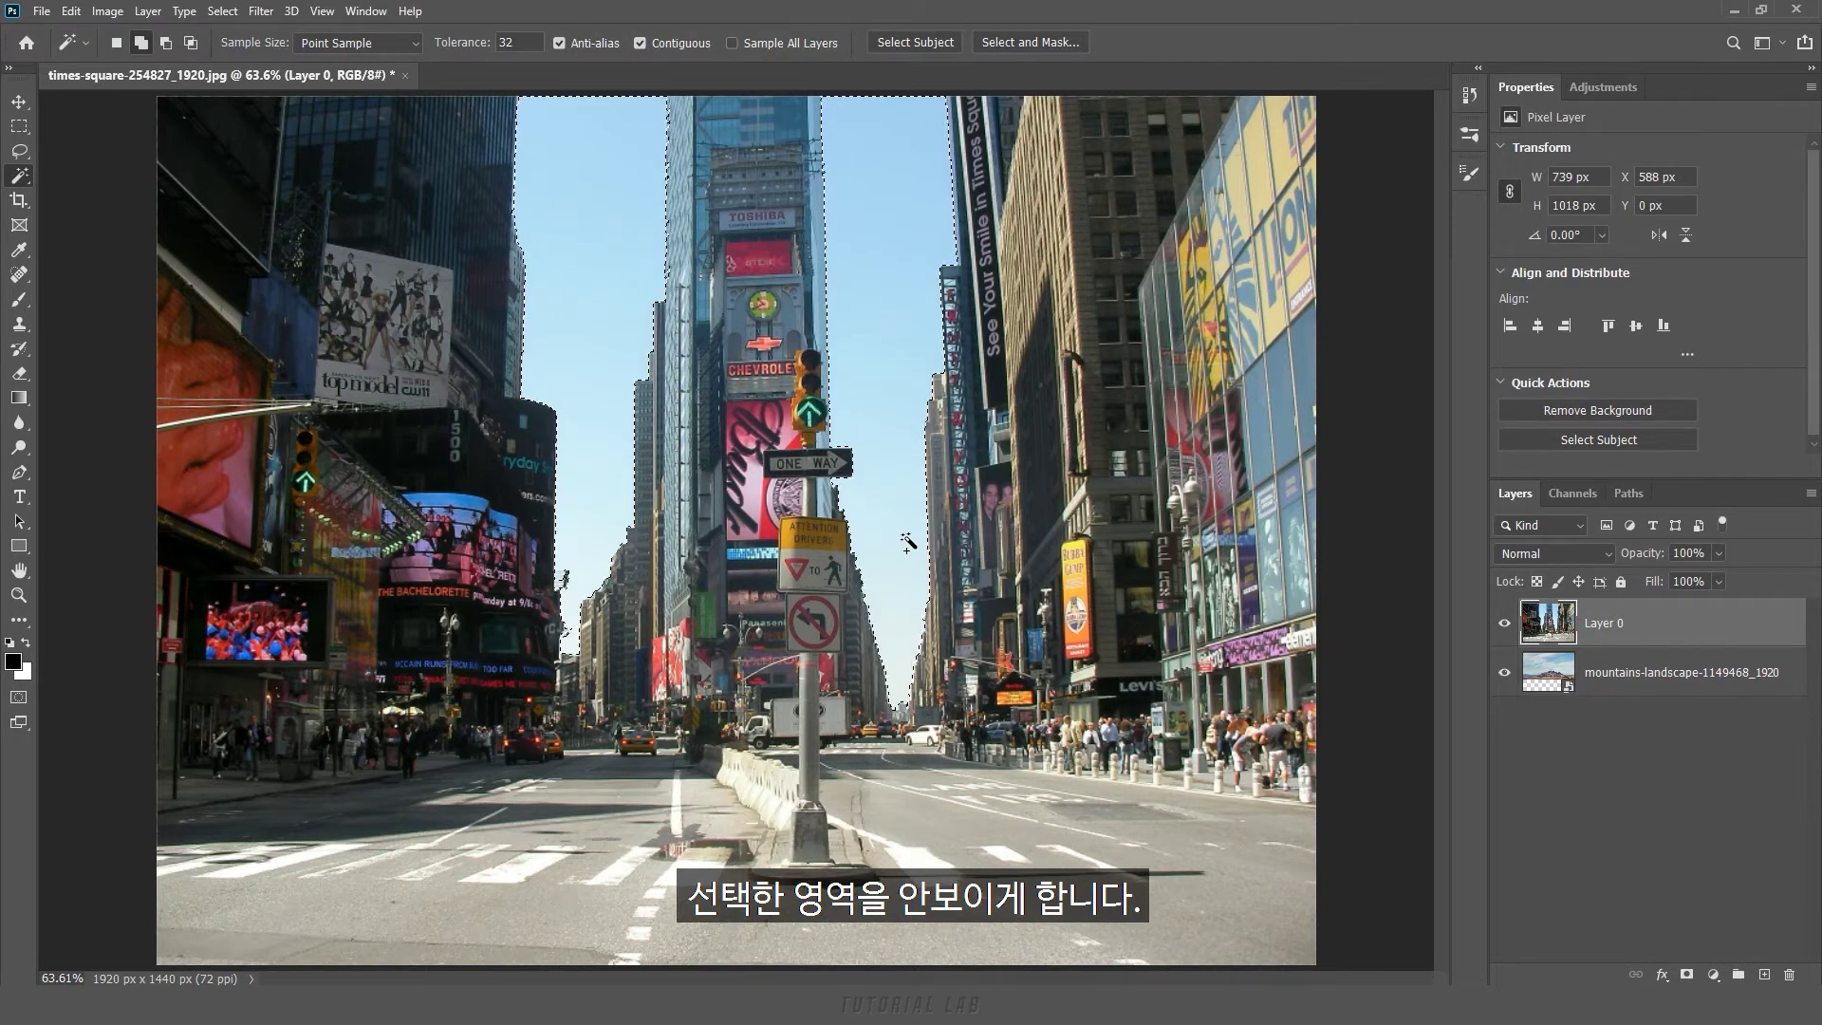
Hide the selected sky with a layer mask on Layer 0, and load that mask as a selection inverted to cover the hidden sky
{"action": "left_click", "coordinate": [1687, 974], "text": "alt"}
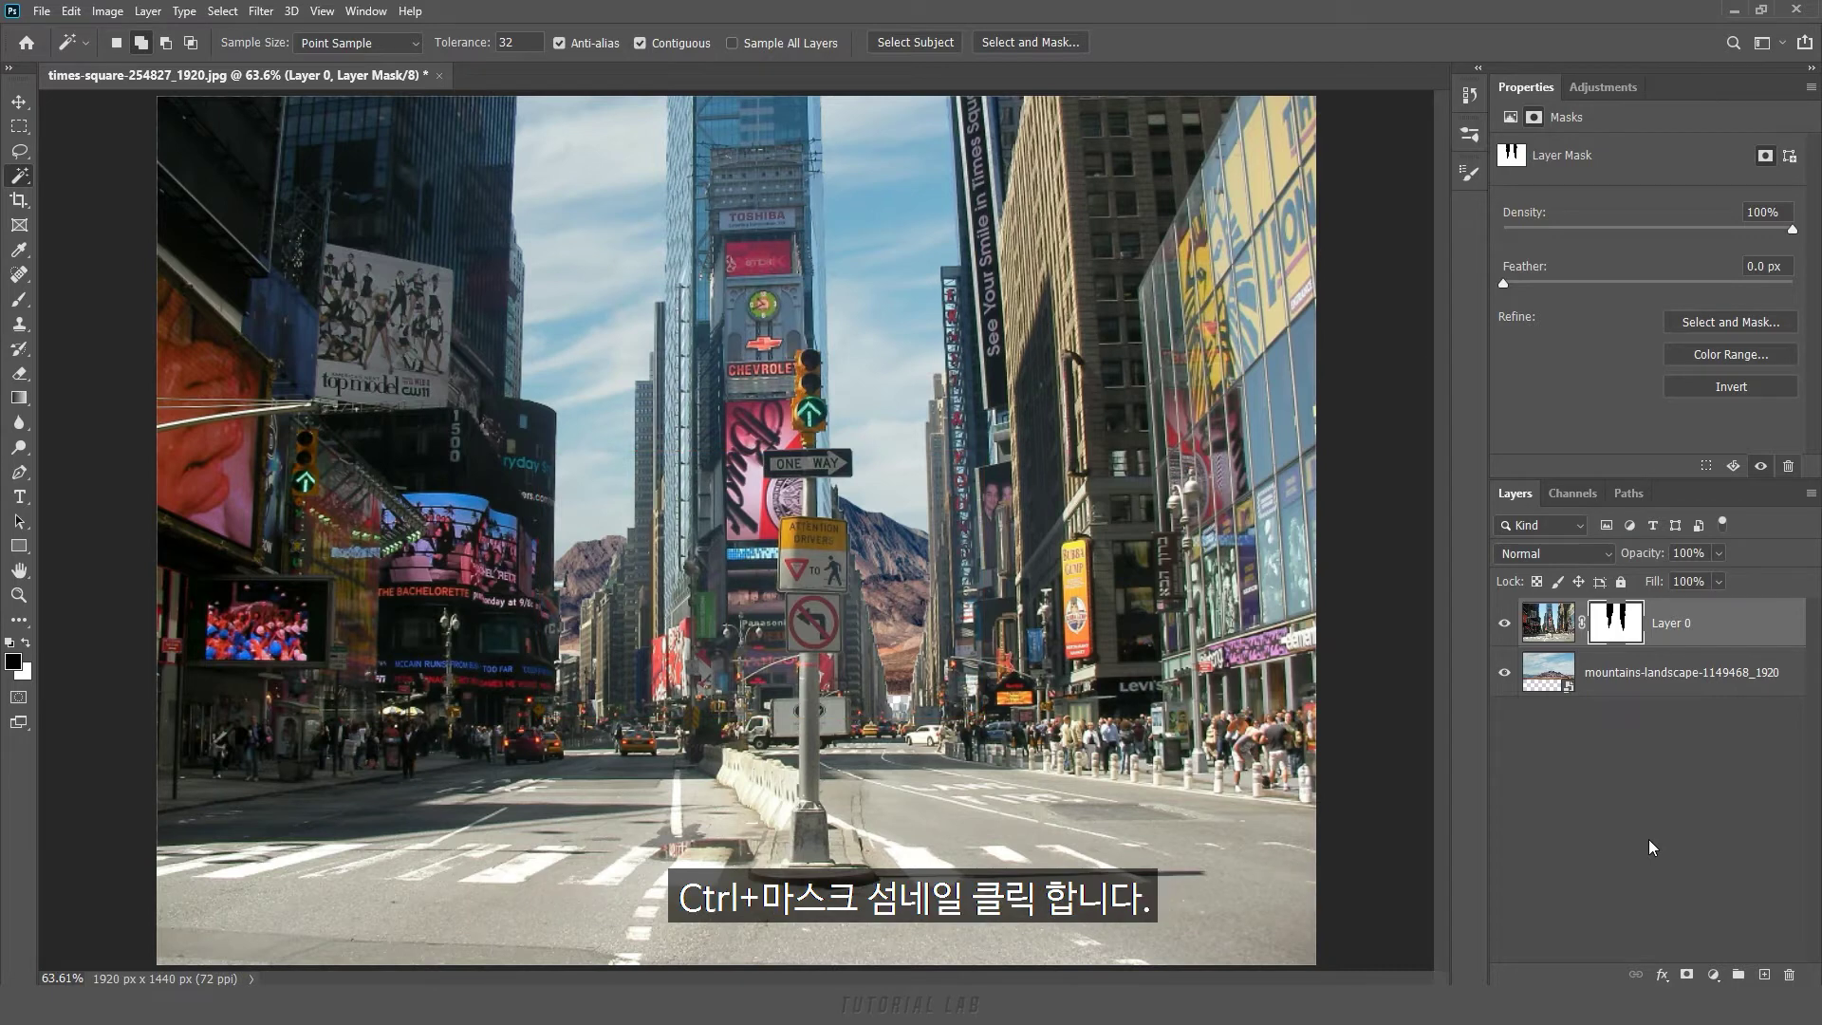
{"action": "left_click", "coordinate": [1615, 634], "text": "ctrl"}
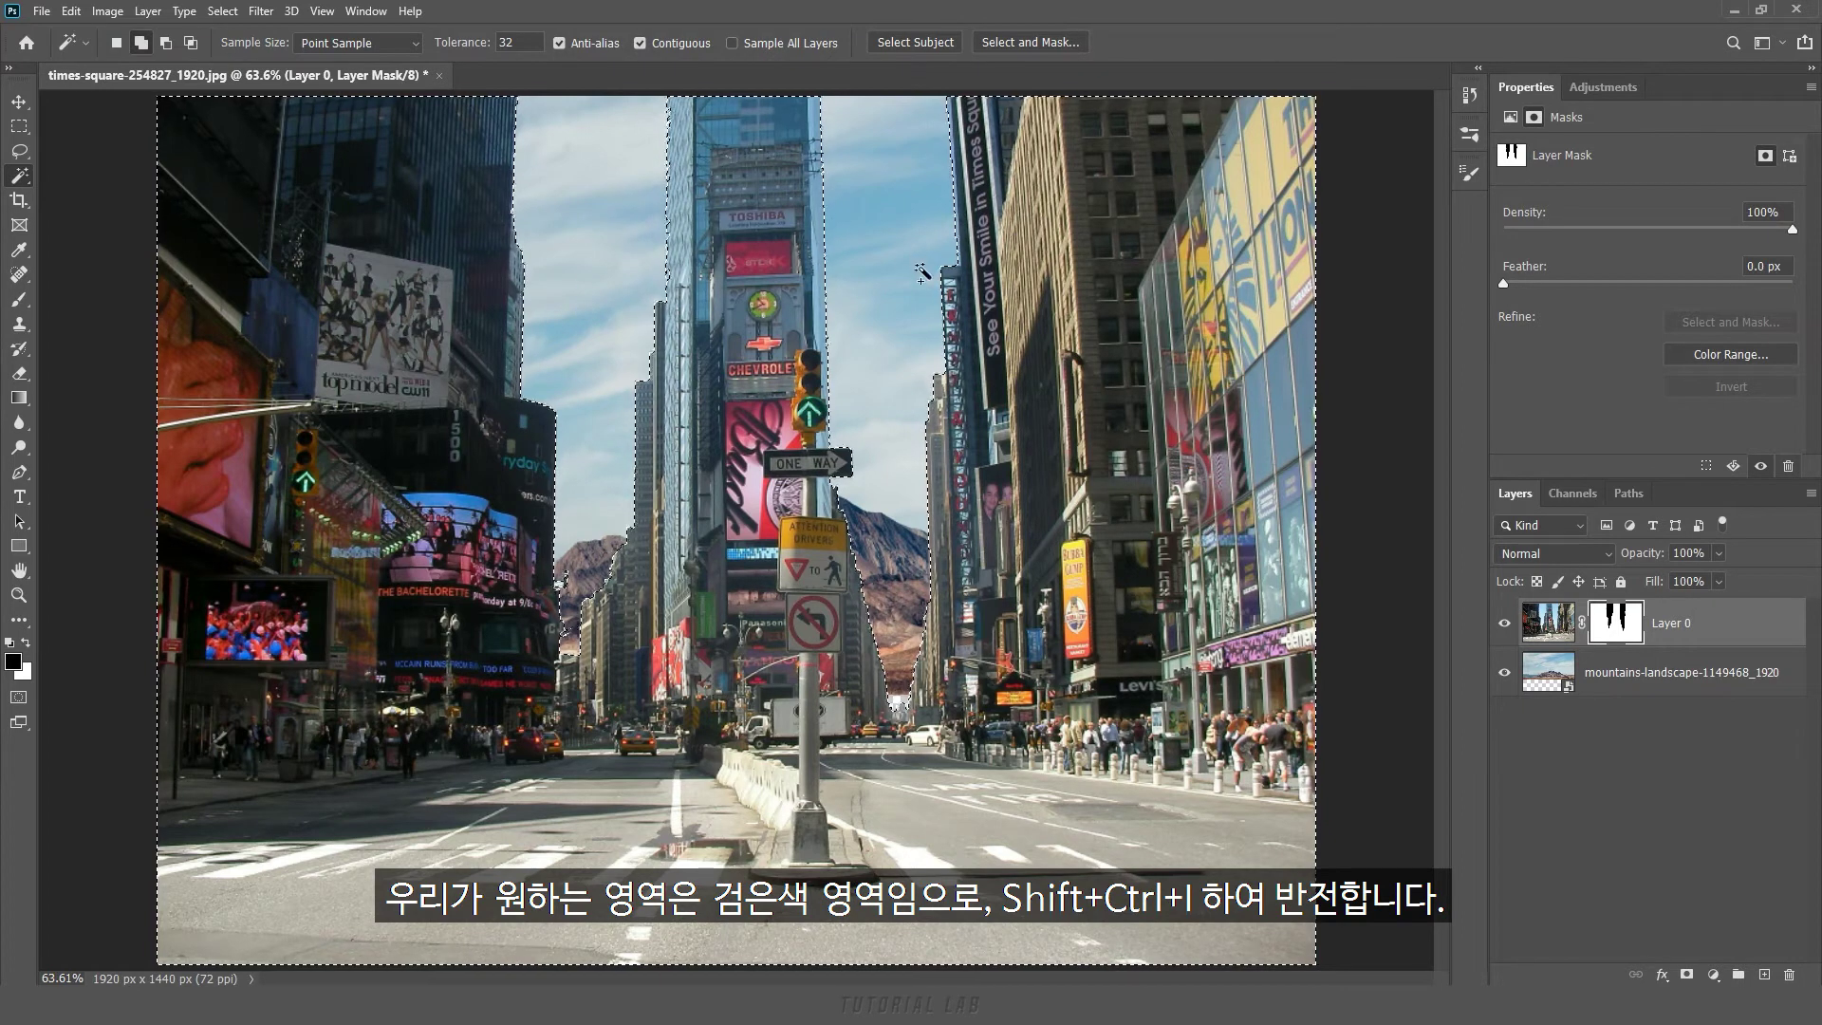
{"action": "key", "text": "ctrl+shift+i"}
{"action": "key", "text": "ctrl+shift+i"}
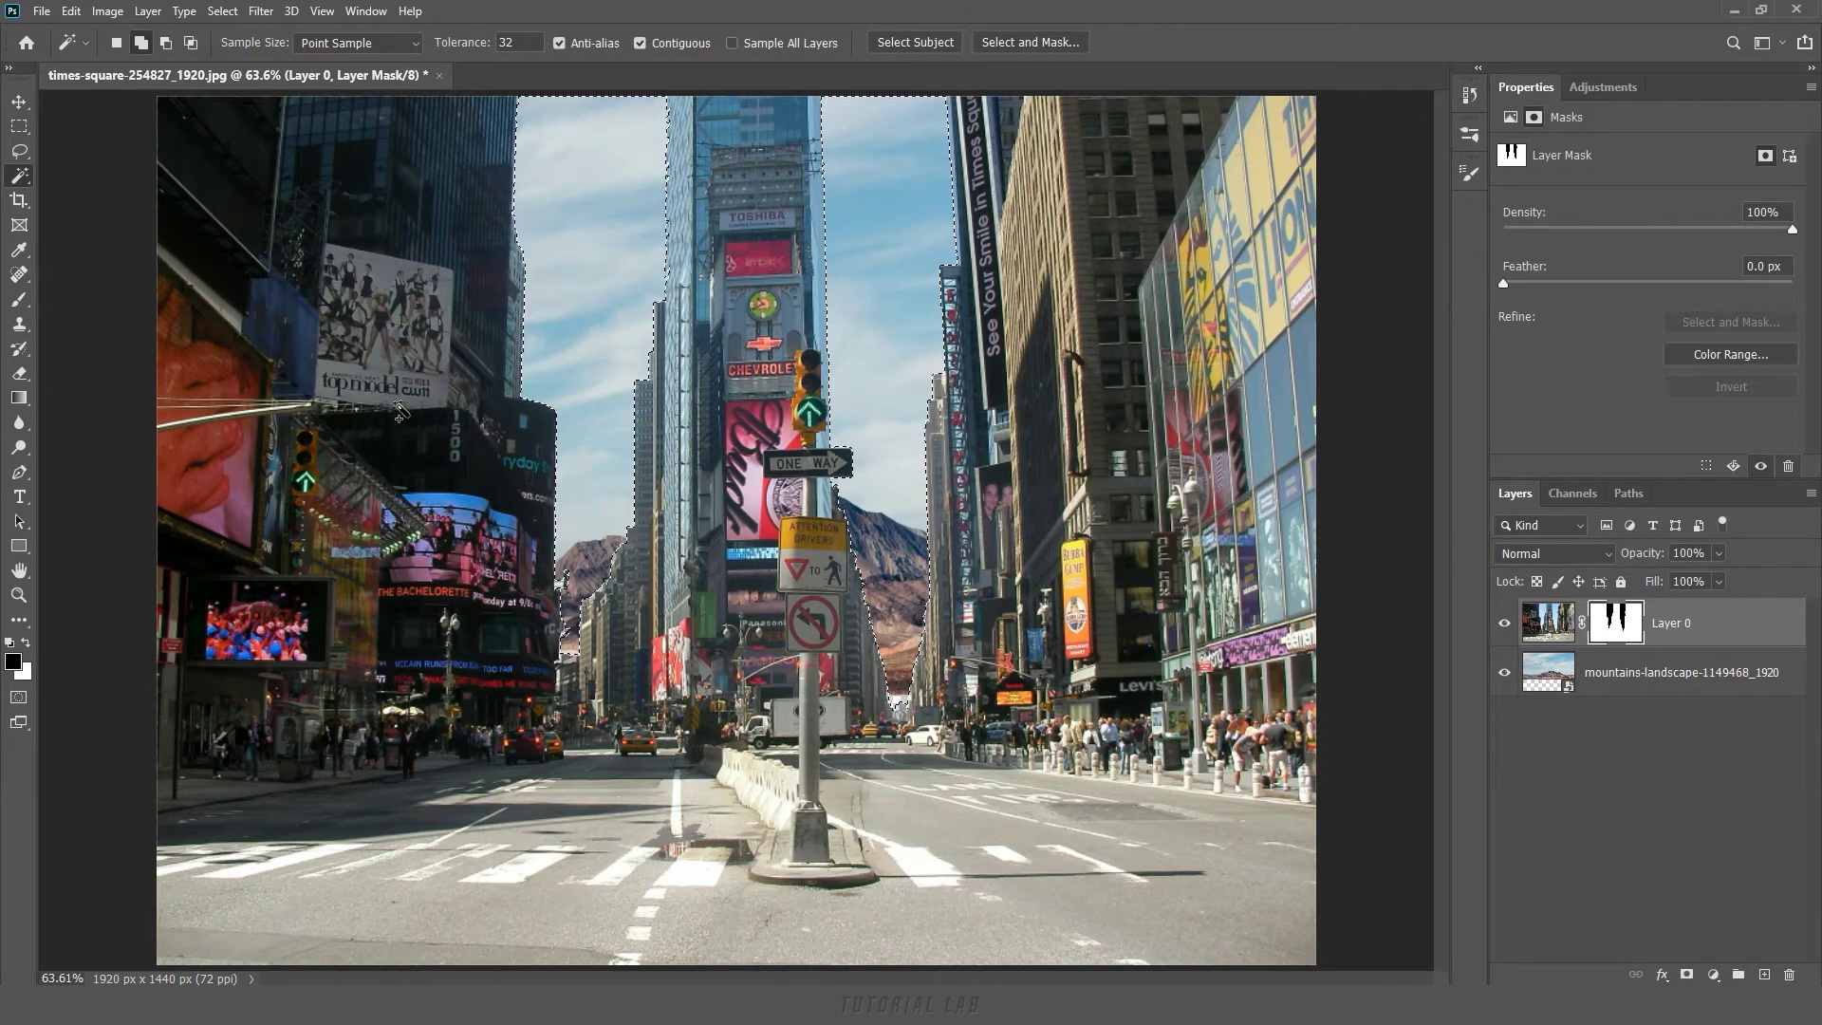
Fill the selected sky area of Layer 0's mask with a vertical Foreground to Background linear gradient that hides the mountains, and deselect
{"action": "left_click", "coordinate": [19, 399]}
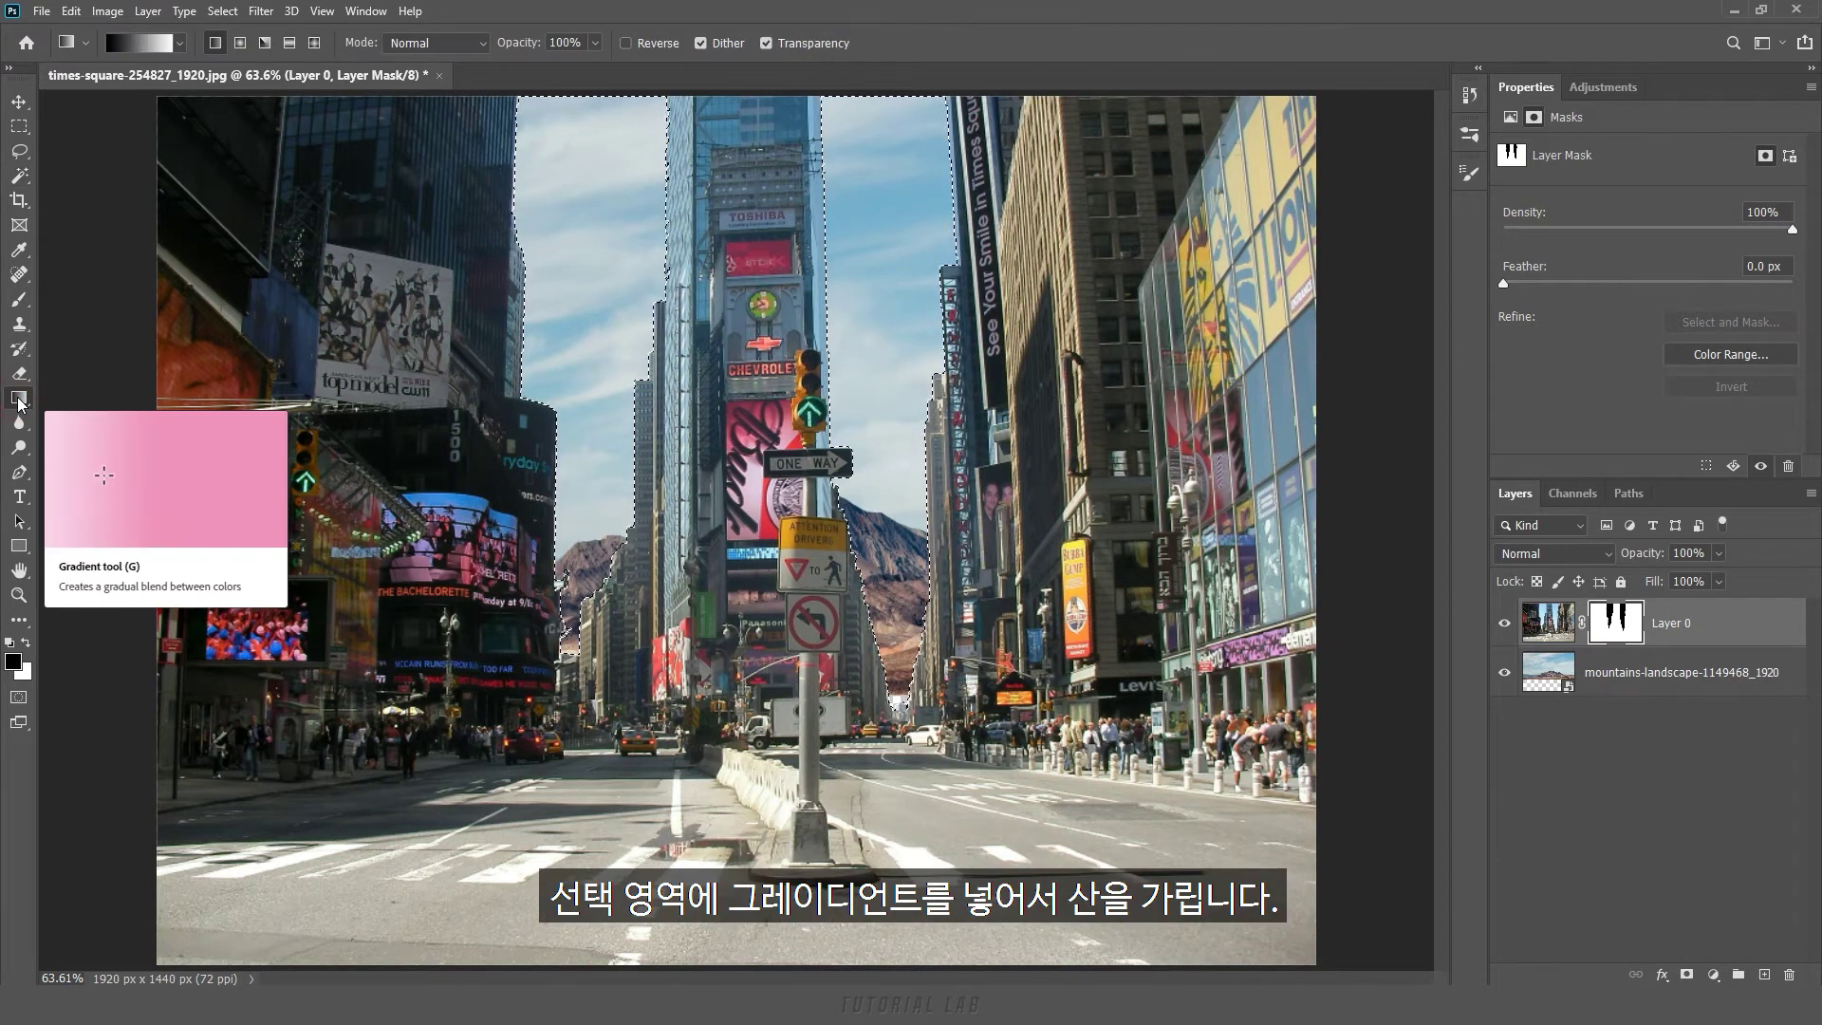
{"action": "left_click", "coordinate": [144, 43]}
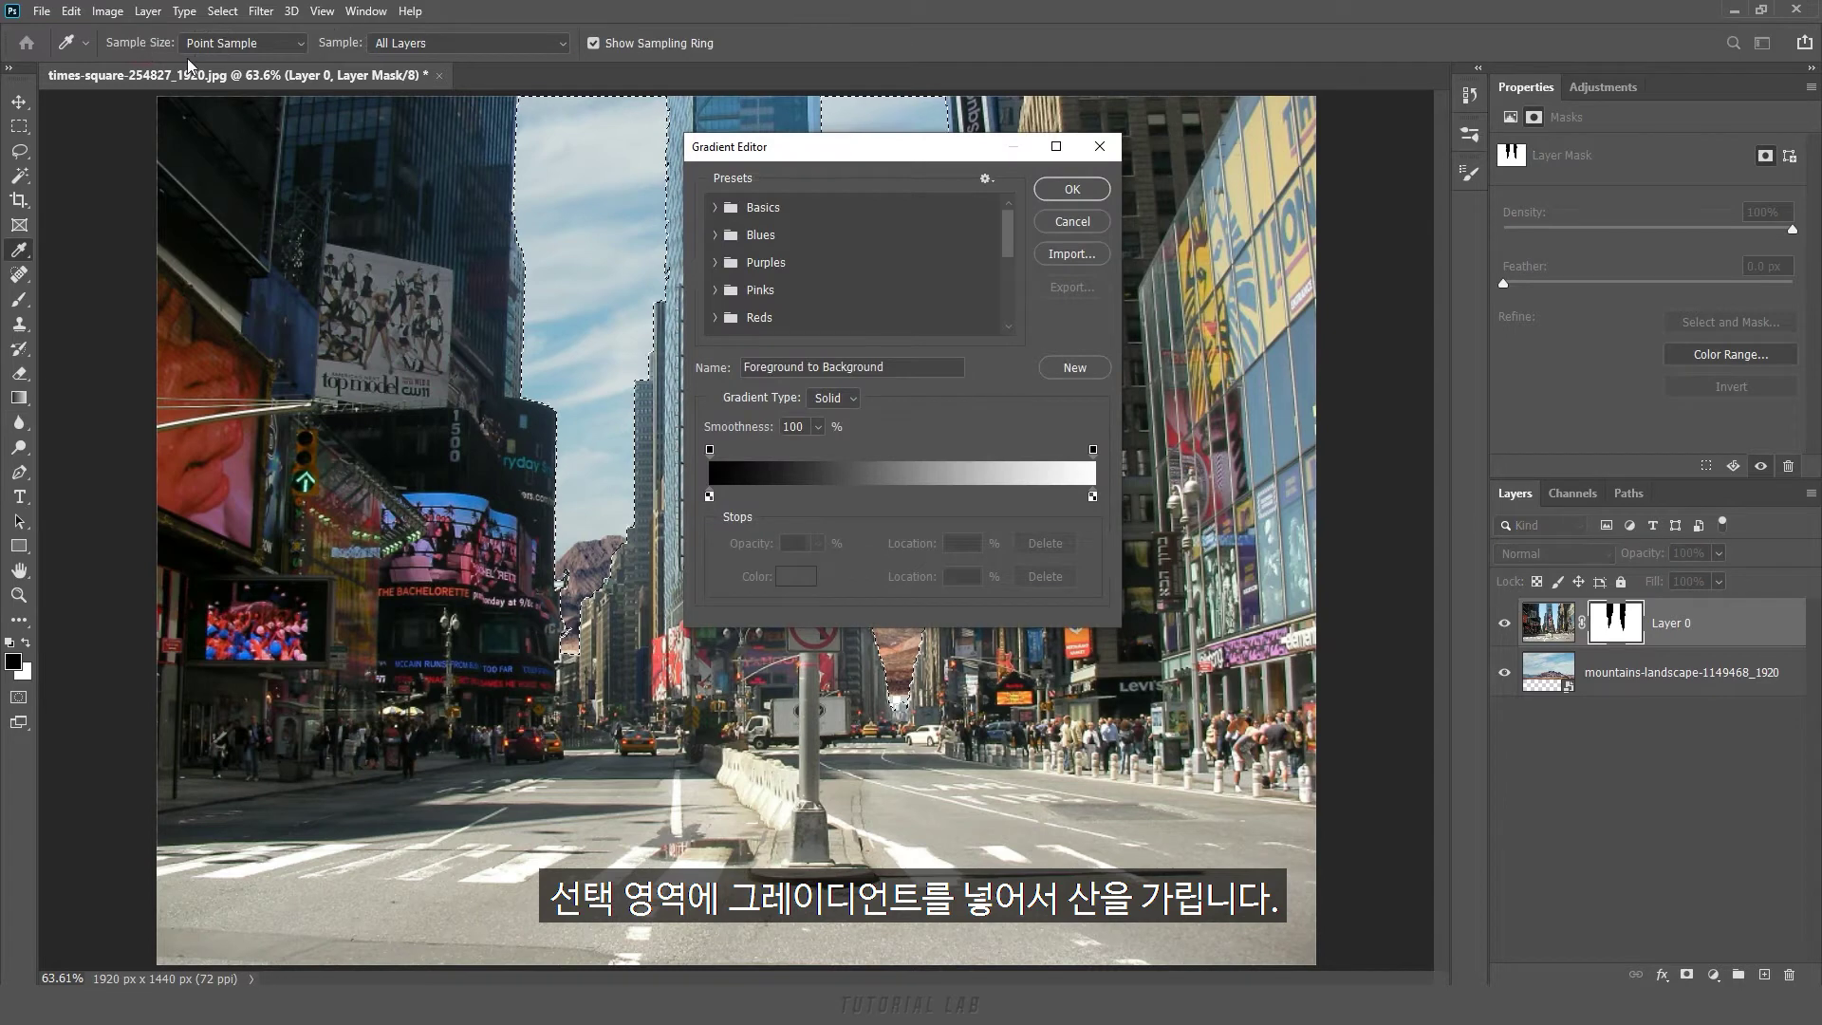
{"action": "left_click", "coordinate": [713, 208]}
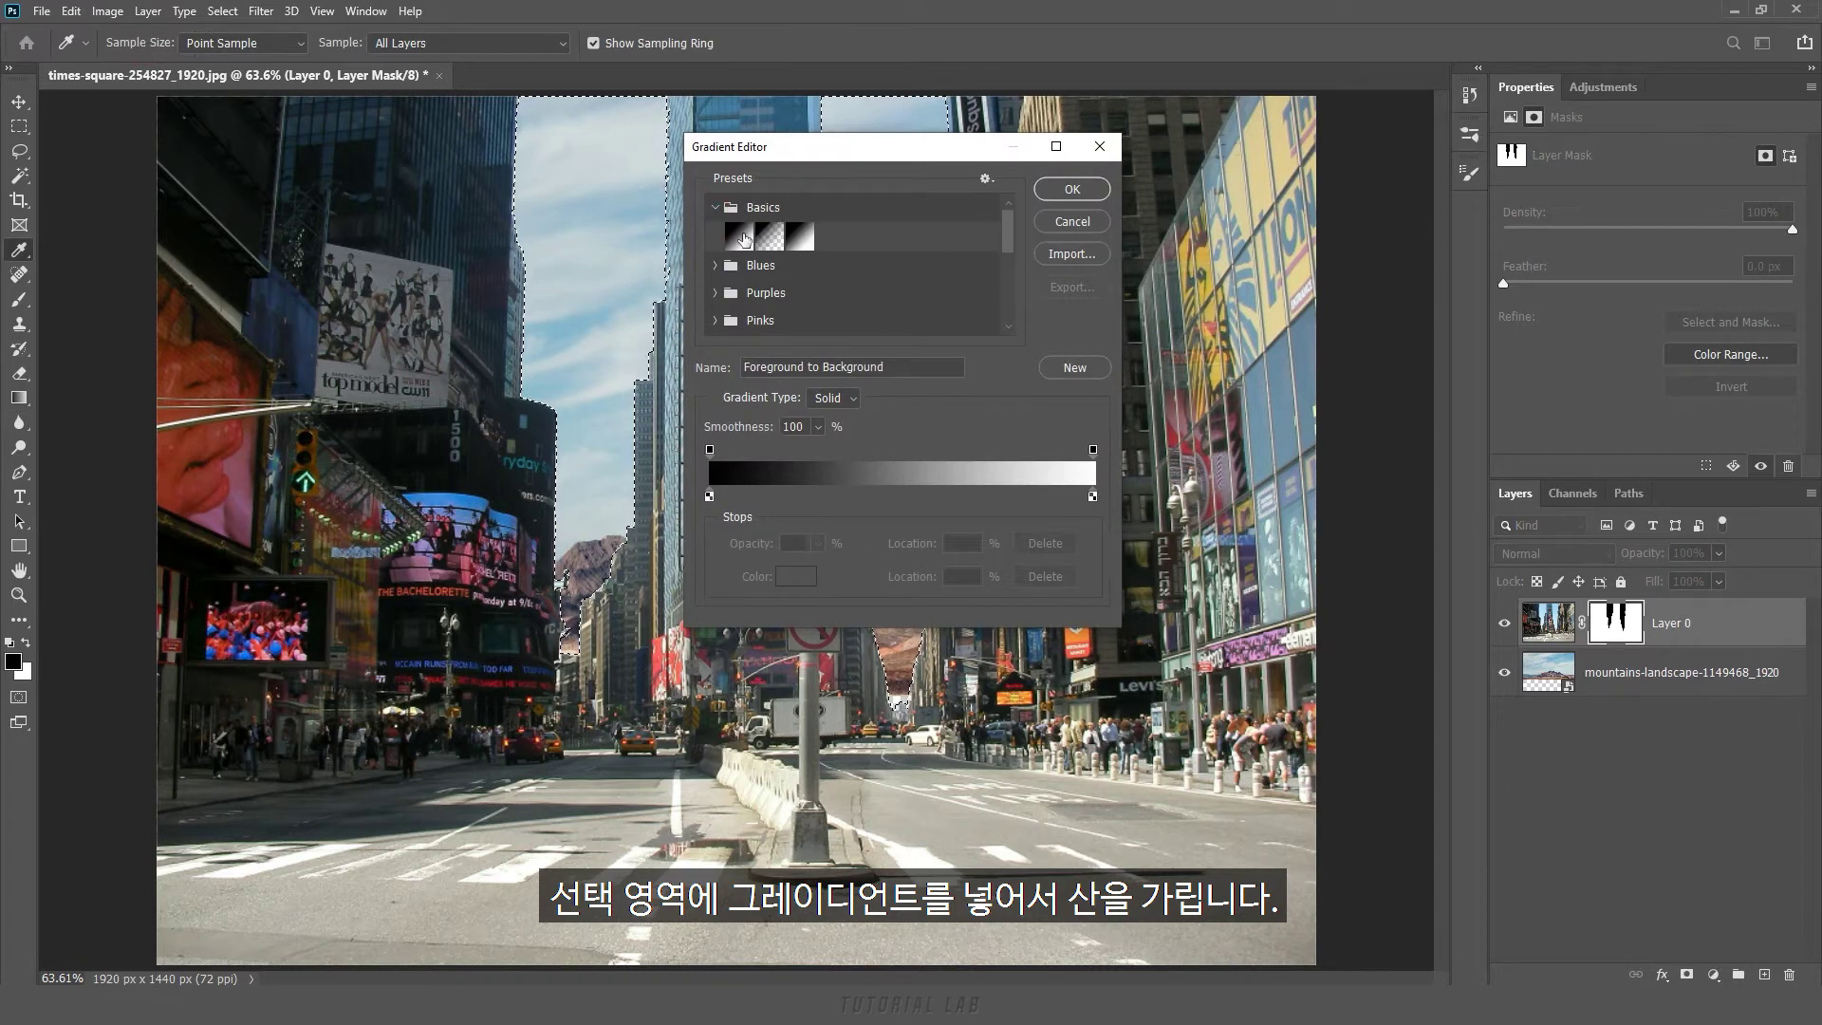
{"action": "left_click", "coordinate": [1074, 189]}
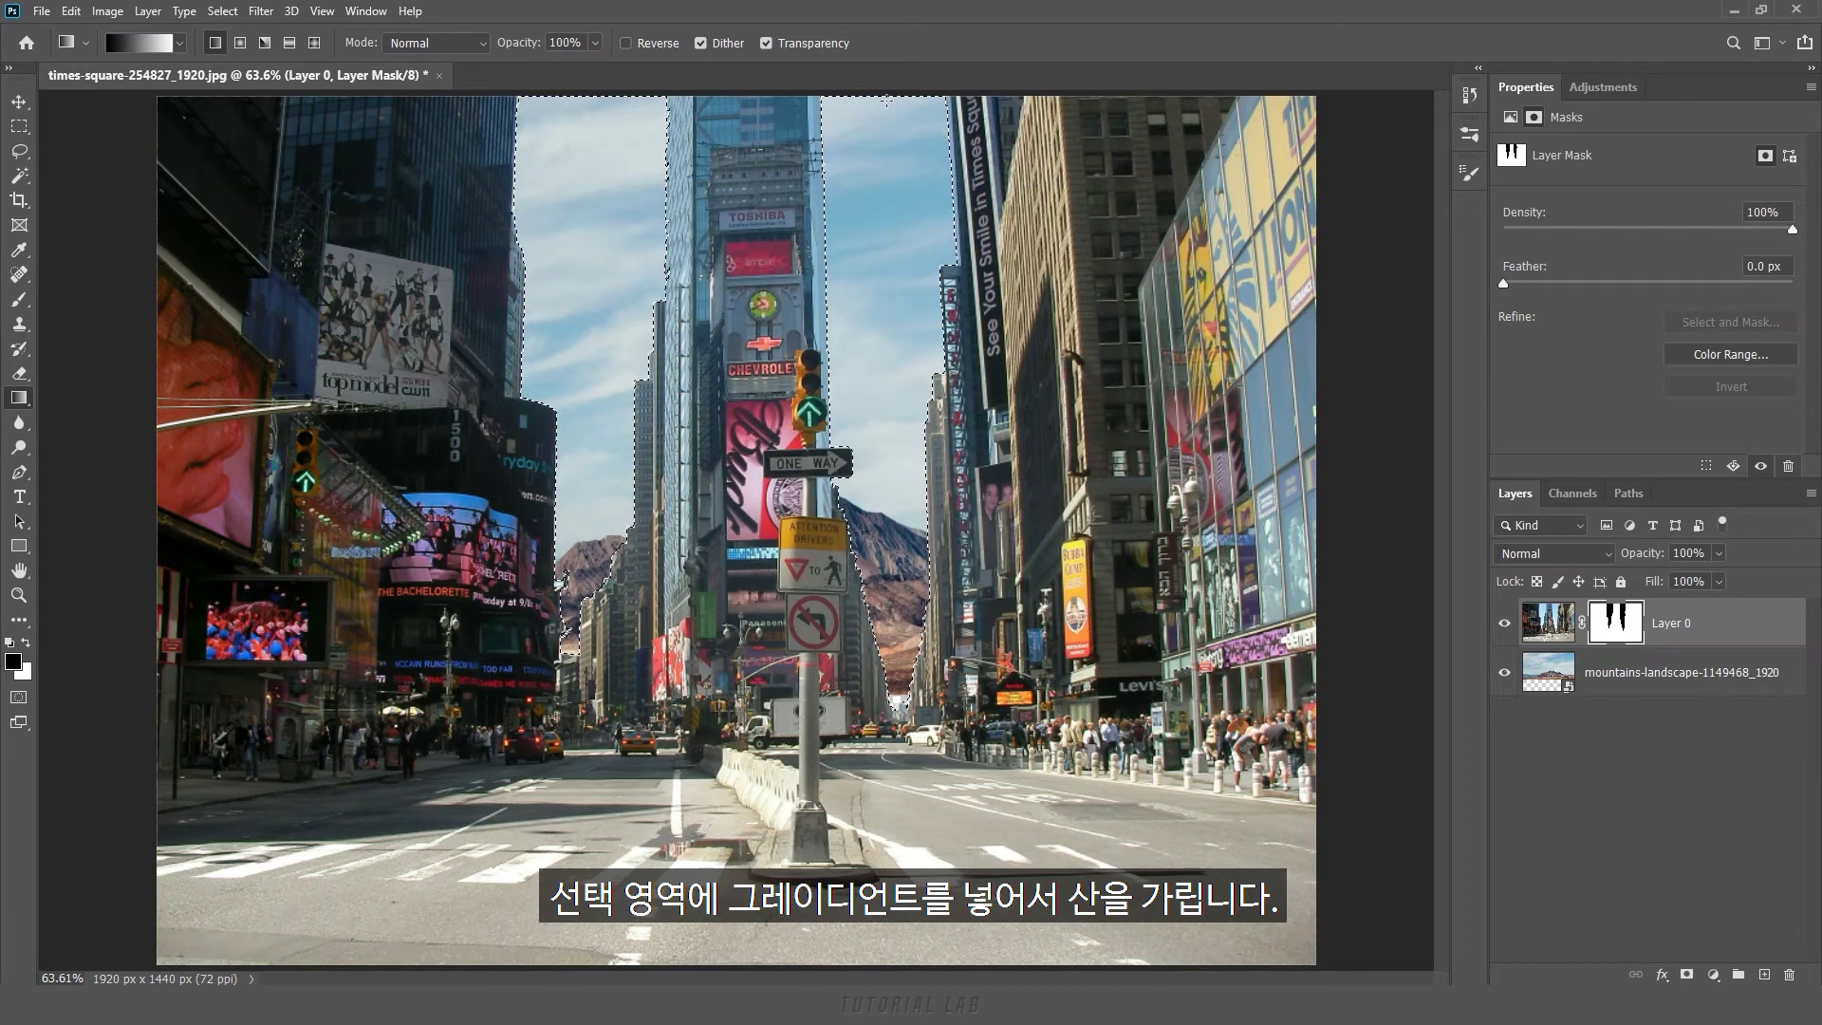
{"action": "key", "text": "shift"}
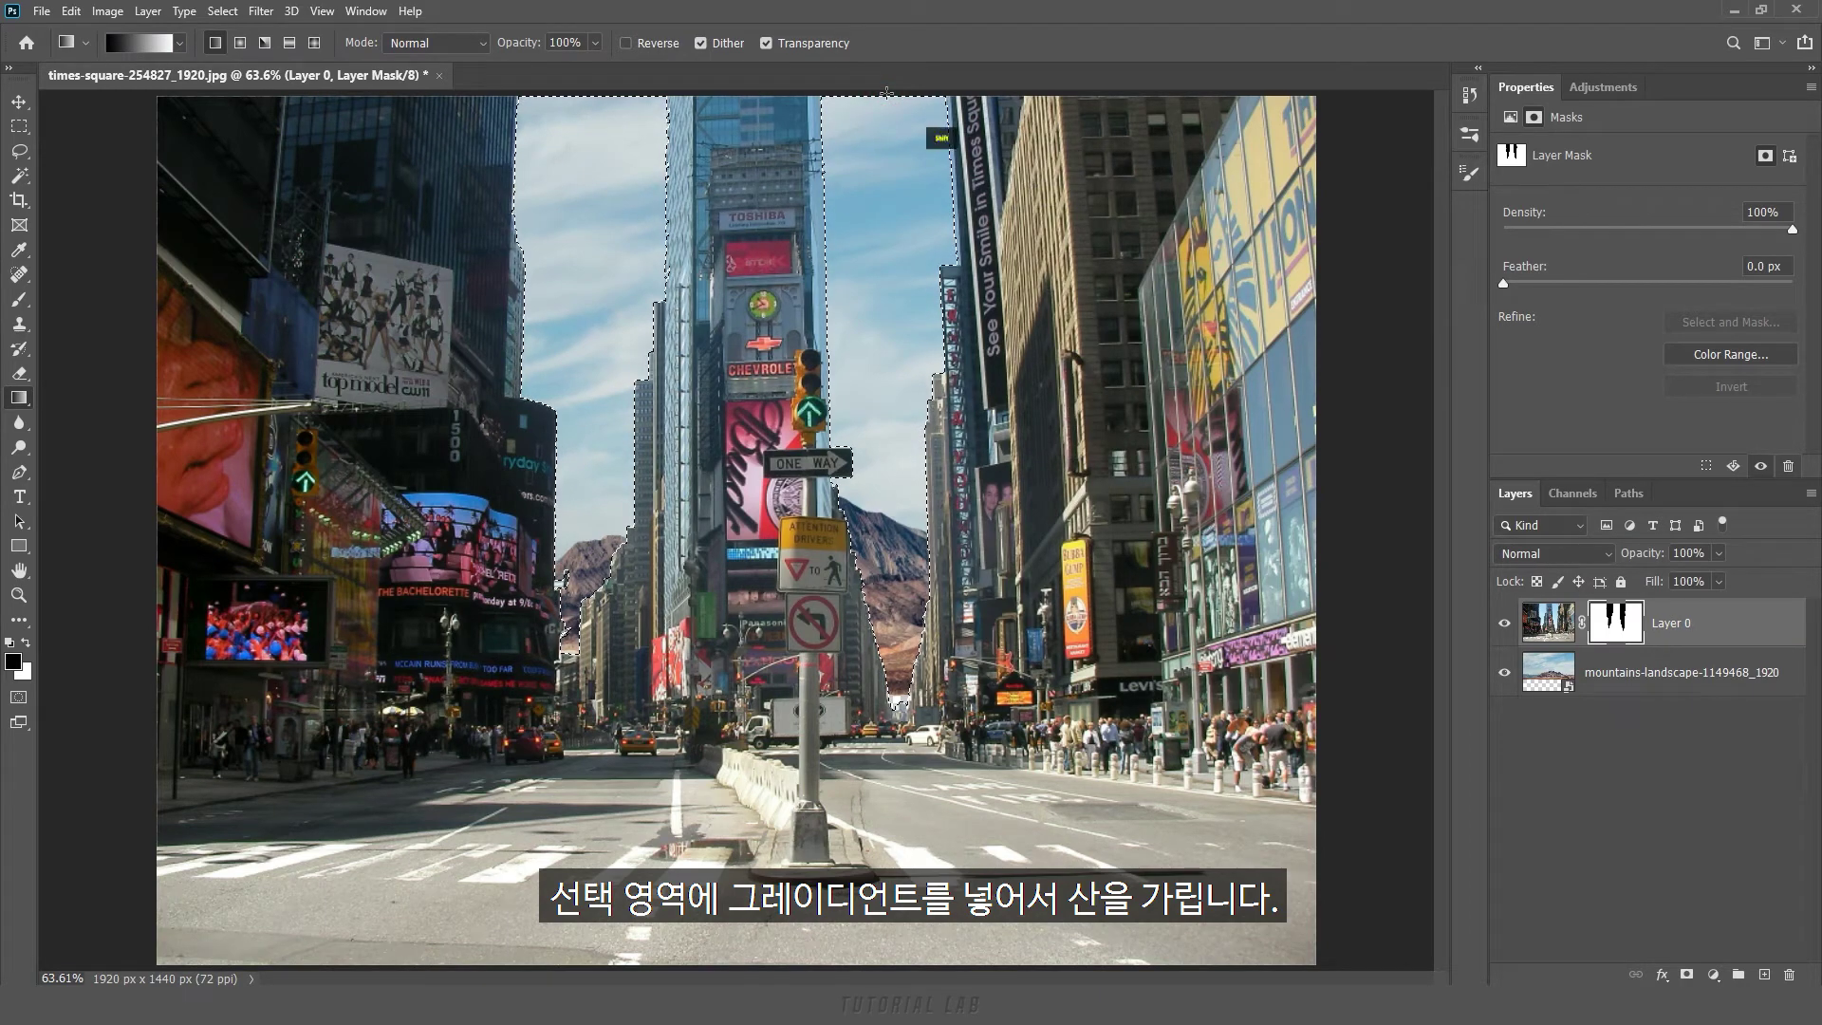
{"action": "left_click_drag", "start_coordinate": [894, 320], "coordinate": [917, 522]}
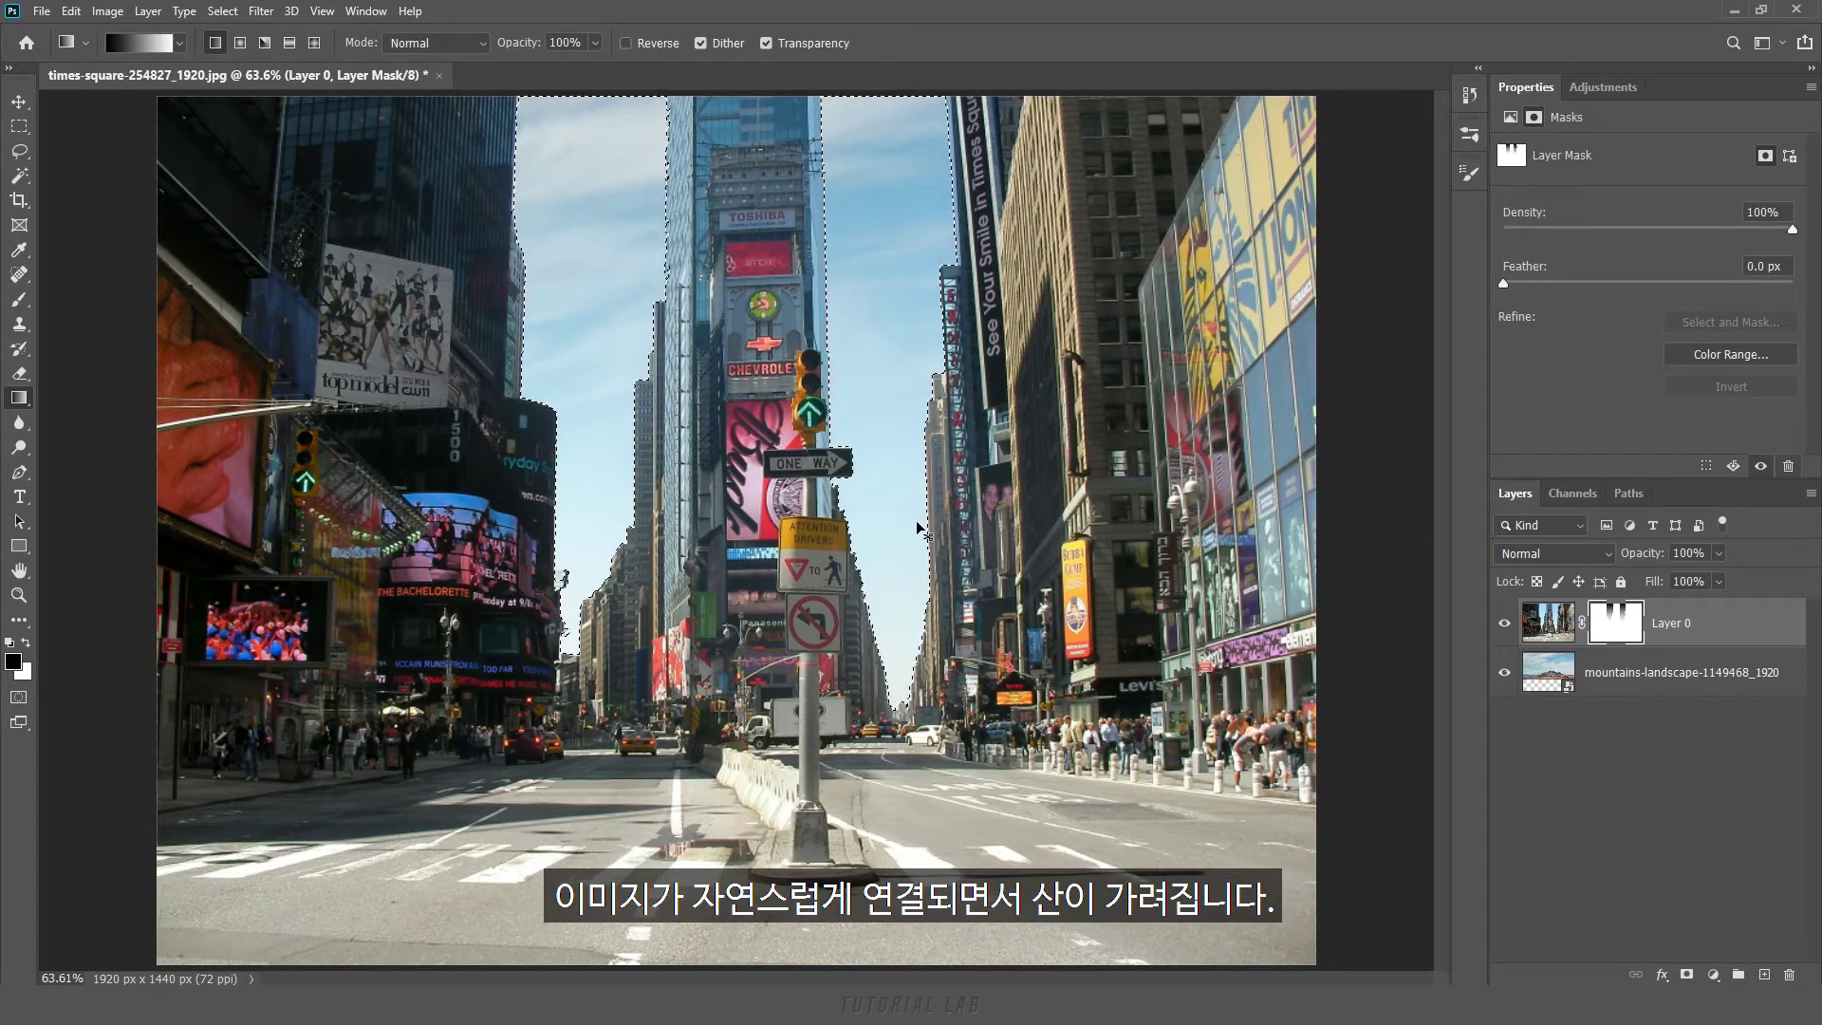
{"action": "key", "text": "ctrl+d"}
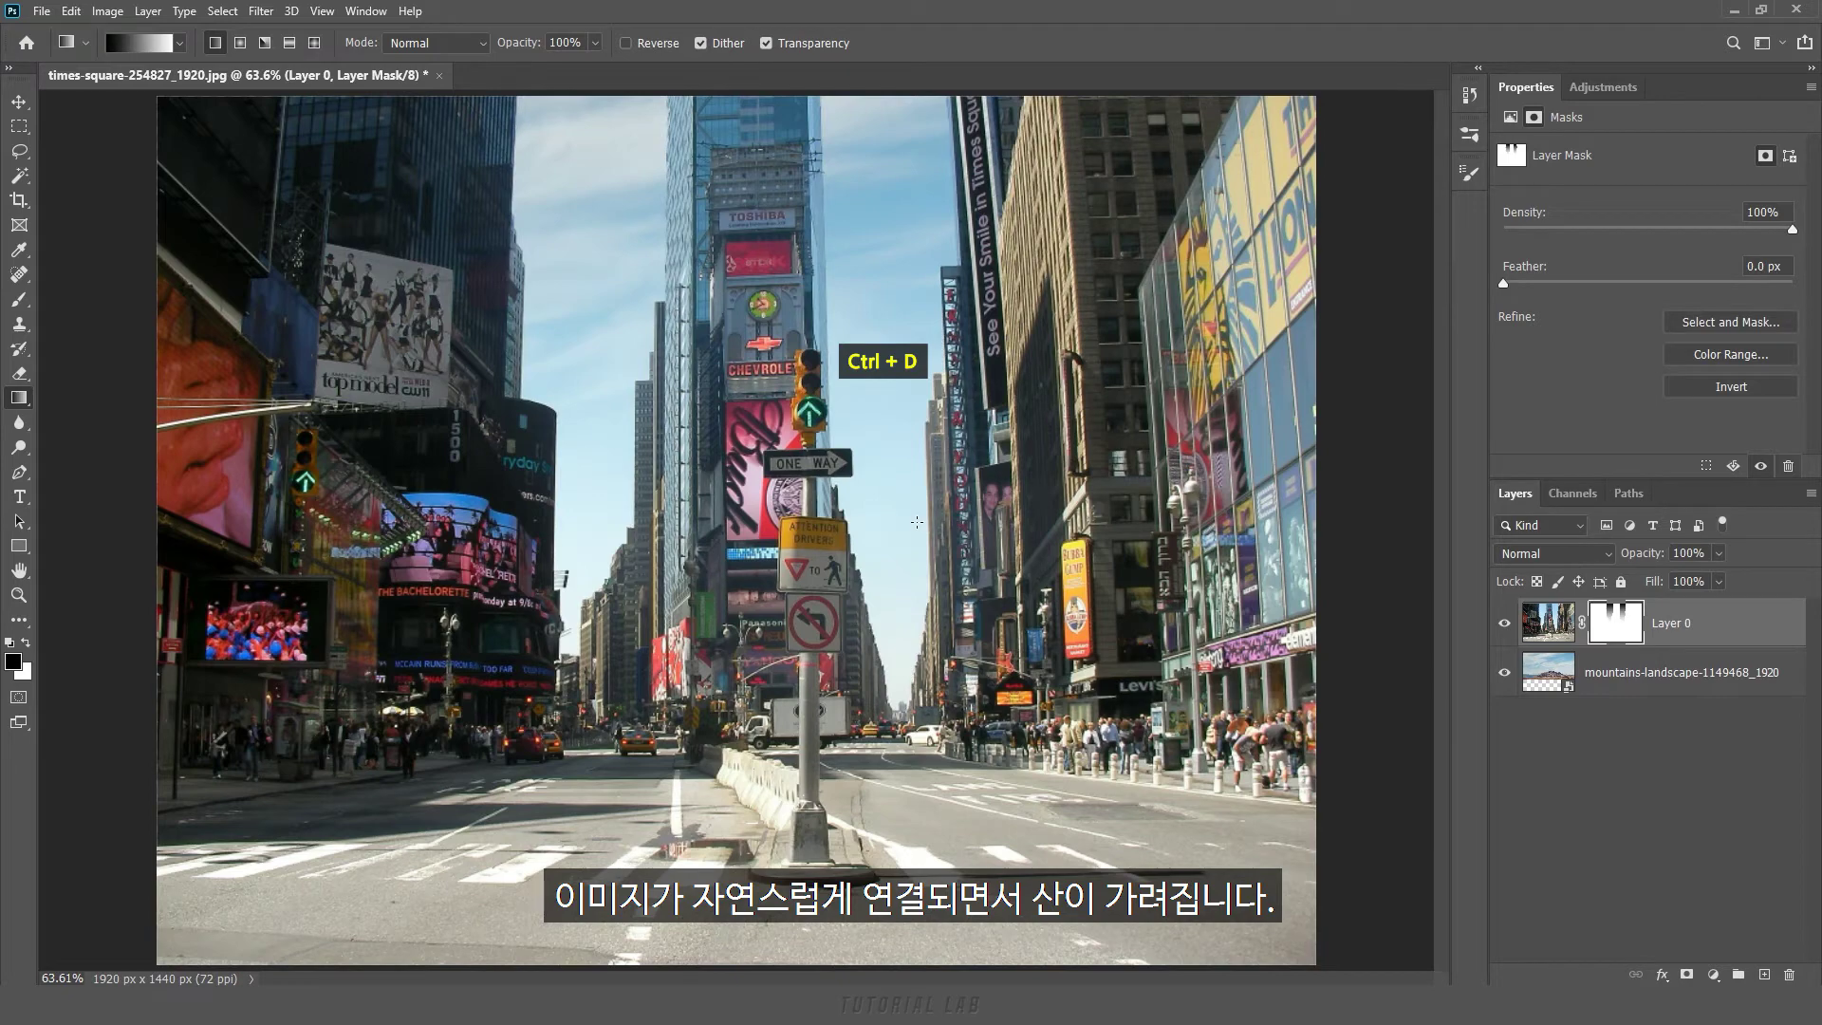
Compare the composite with Layer 0 and its layer mask each temporarily turned off and on again
{"action": "left_click", "coordinate": [1505, 624]}
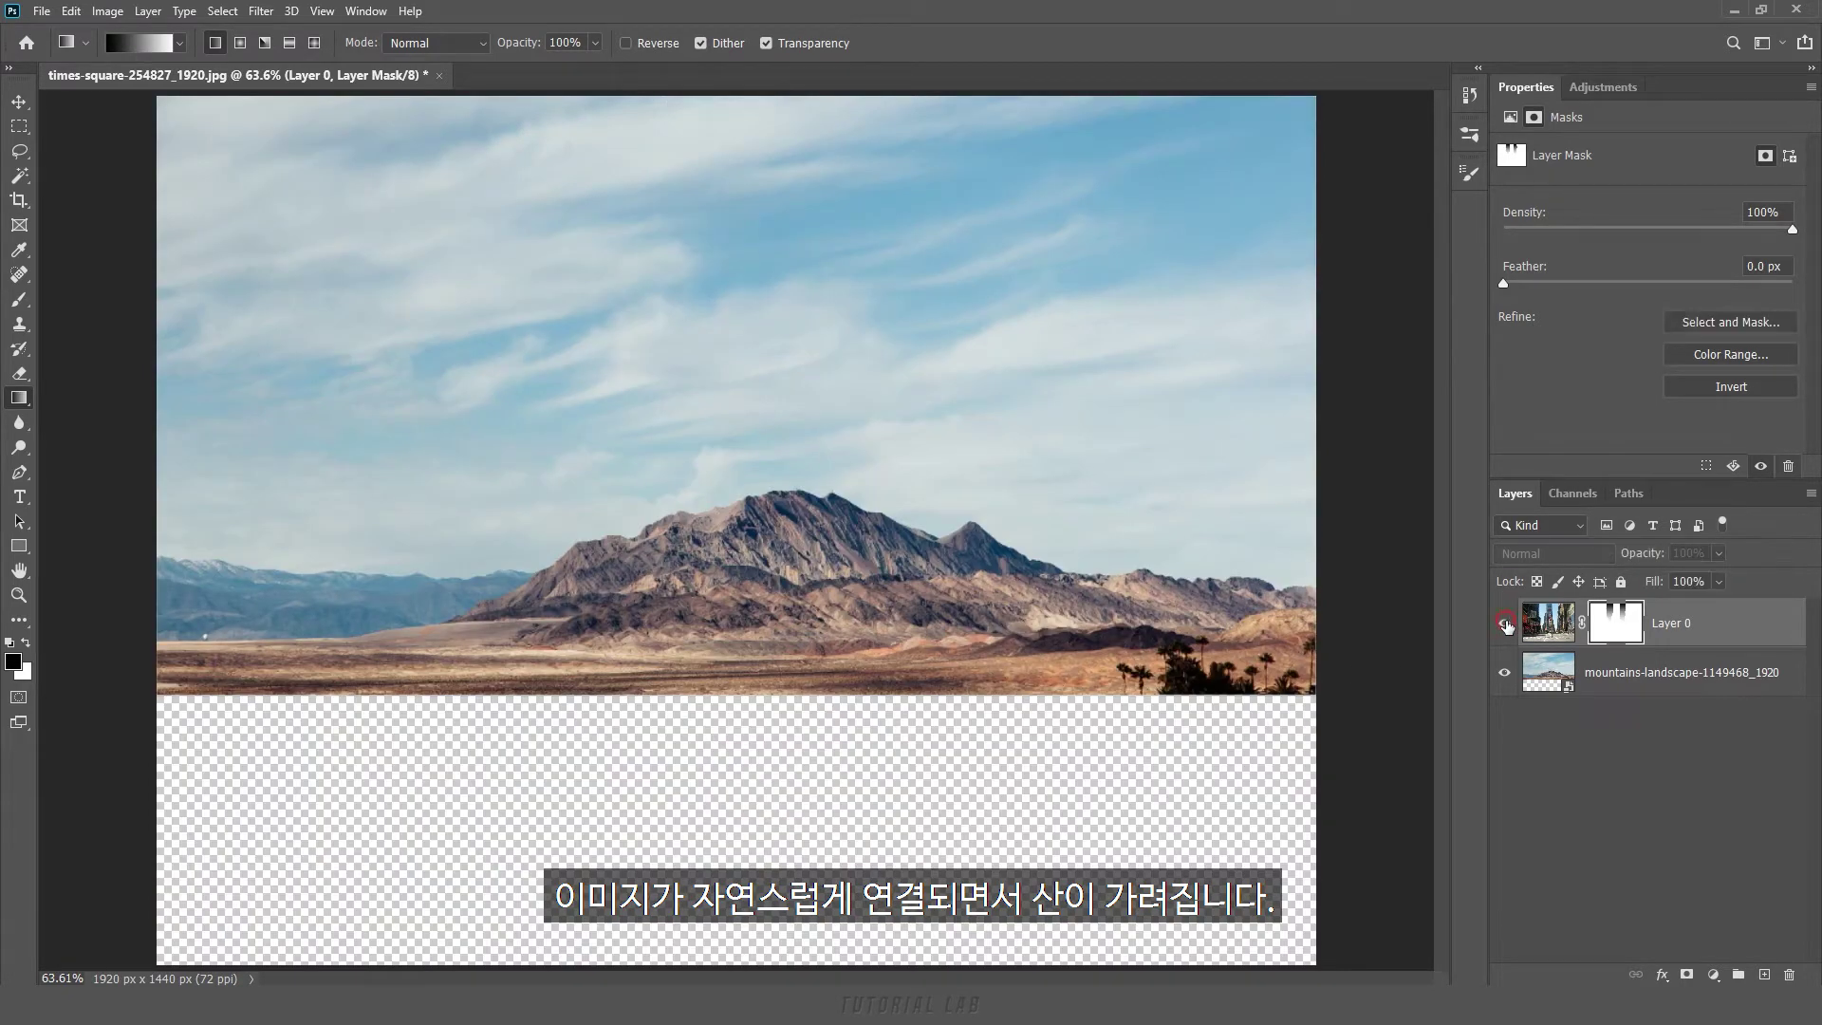
{"action": "left_click", "coordinate": [1506, 624]}
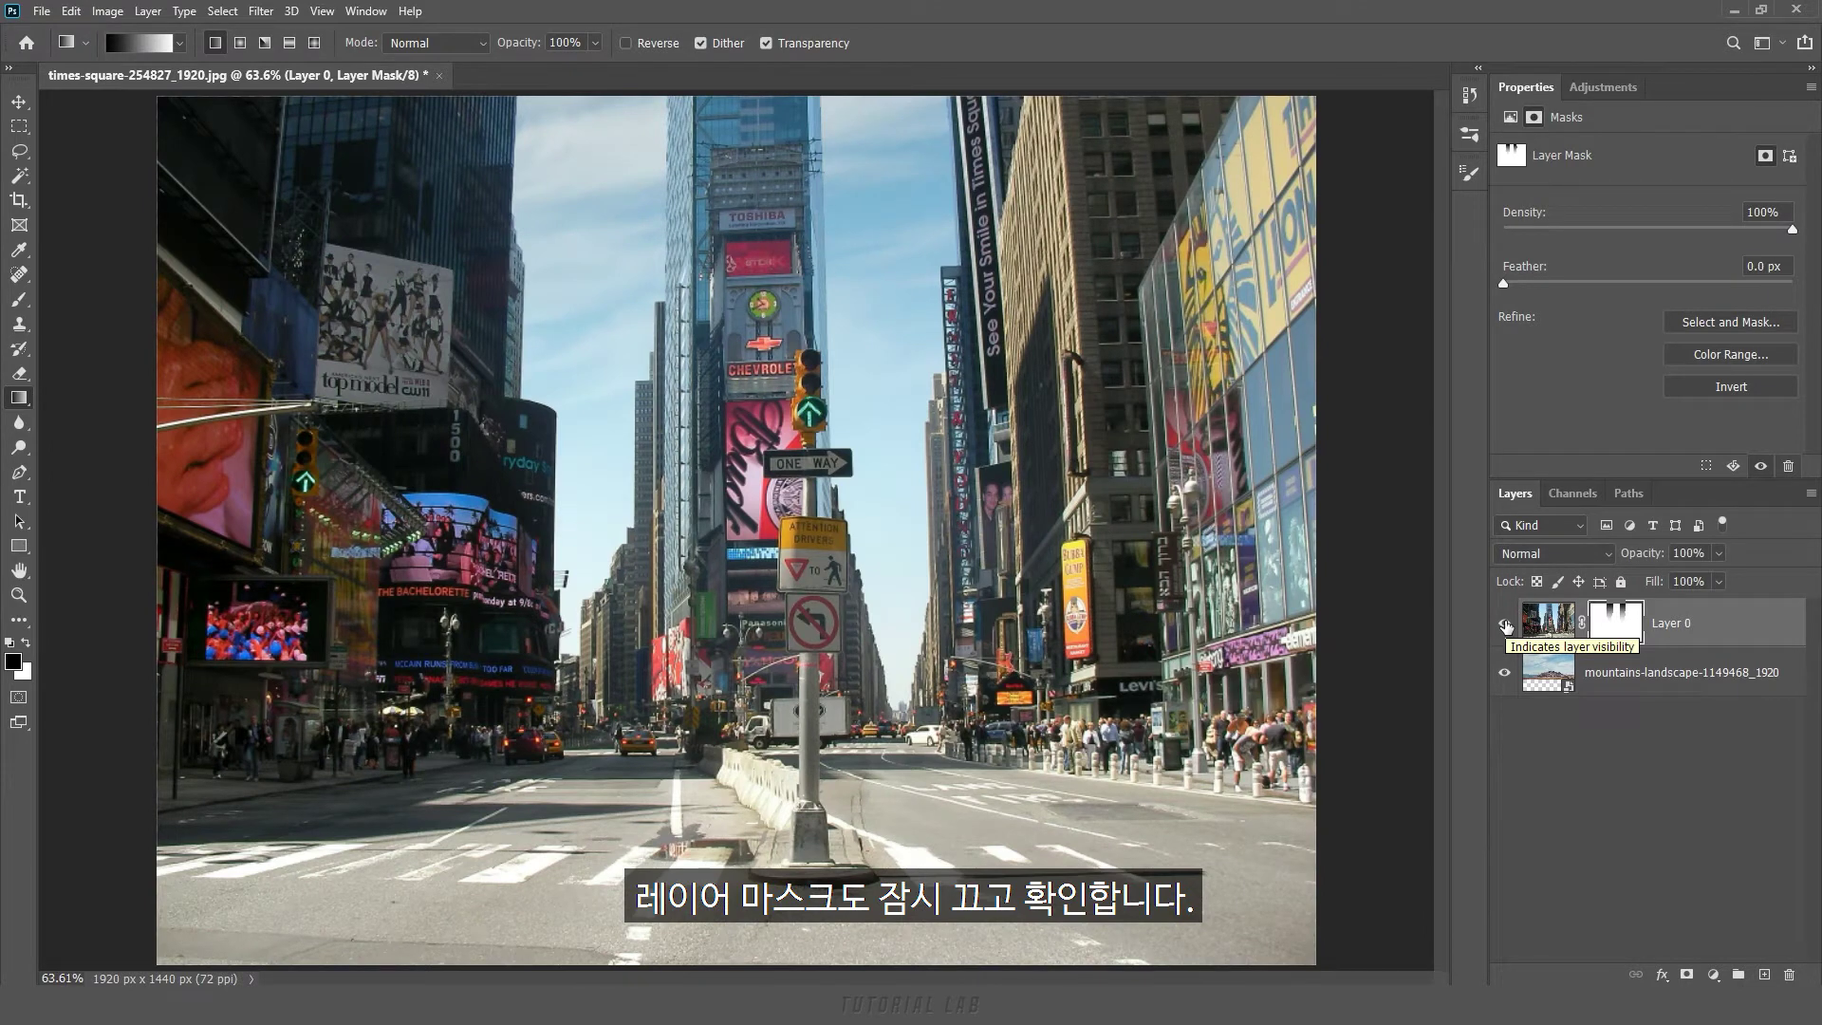
{"action": "left_click", "coordinate": [1616, 623], "text": "shift"}
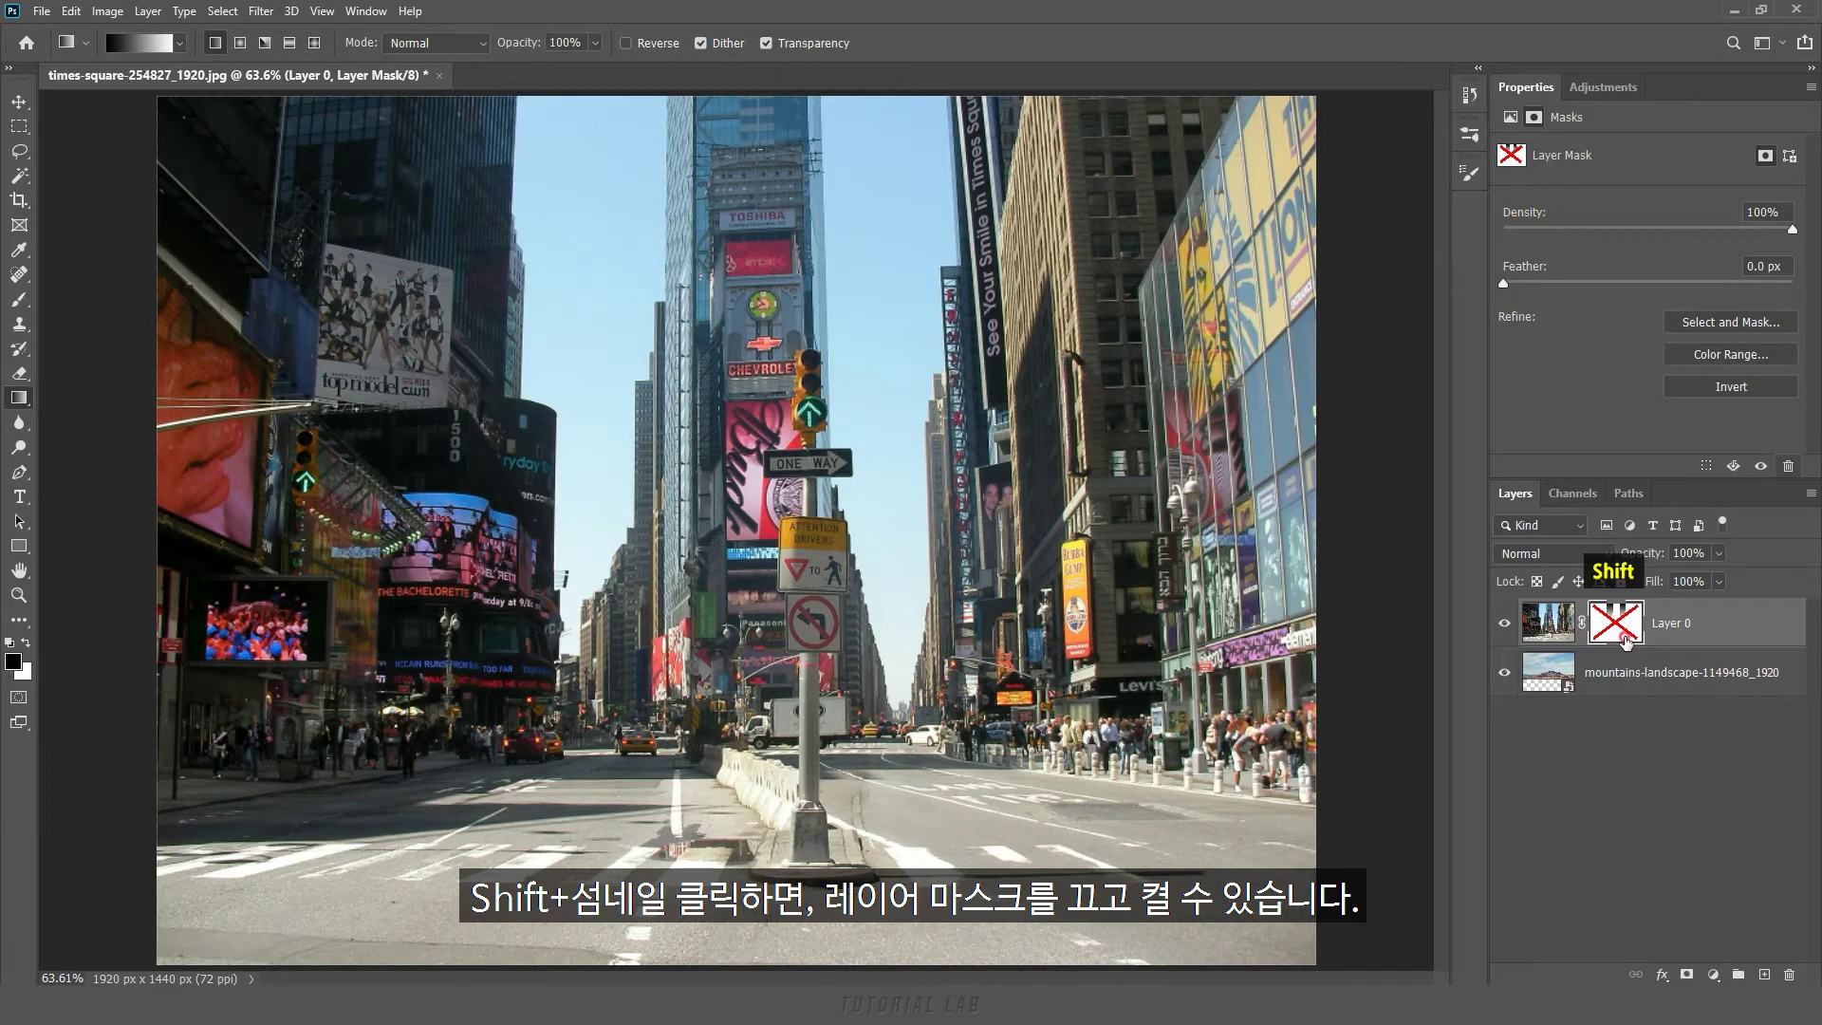
{"action": "left_click", "coordinate": [1625, 642], "text": "shift"}
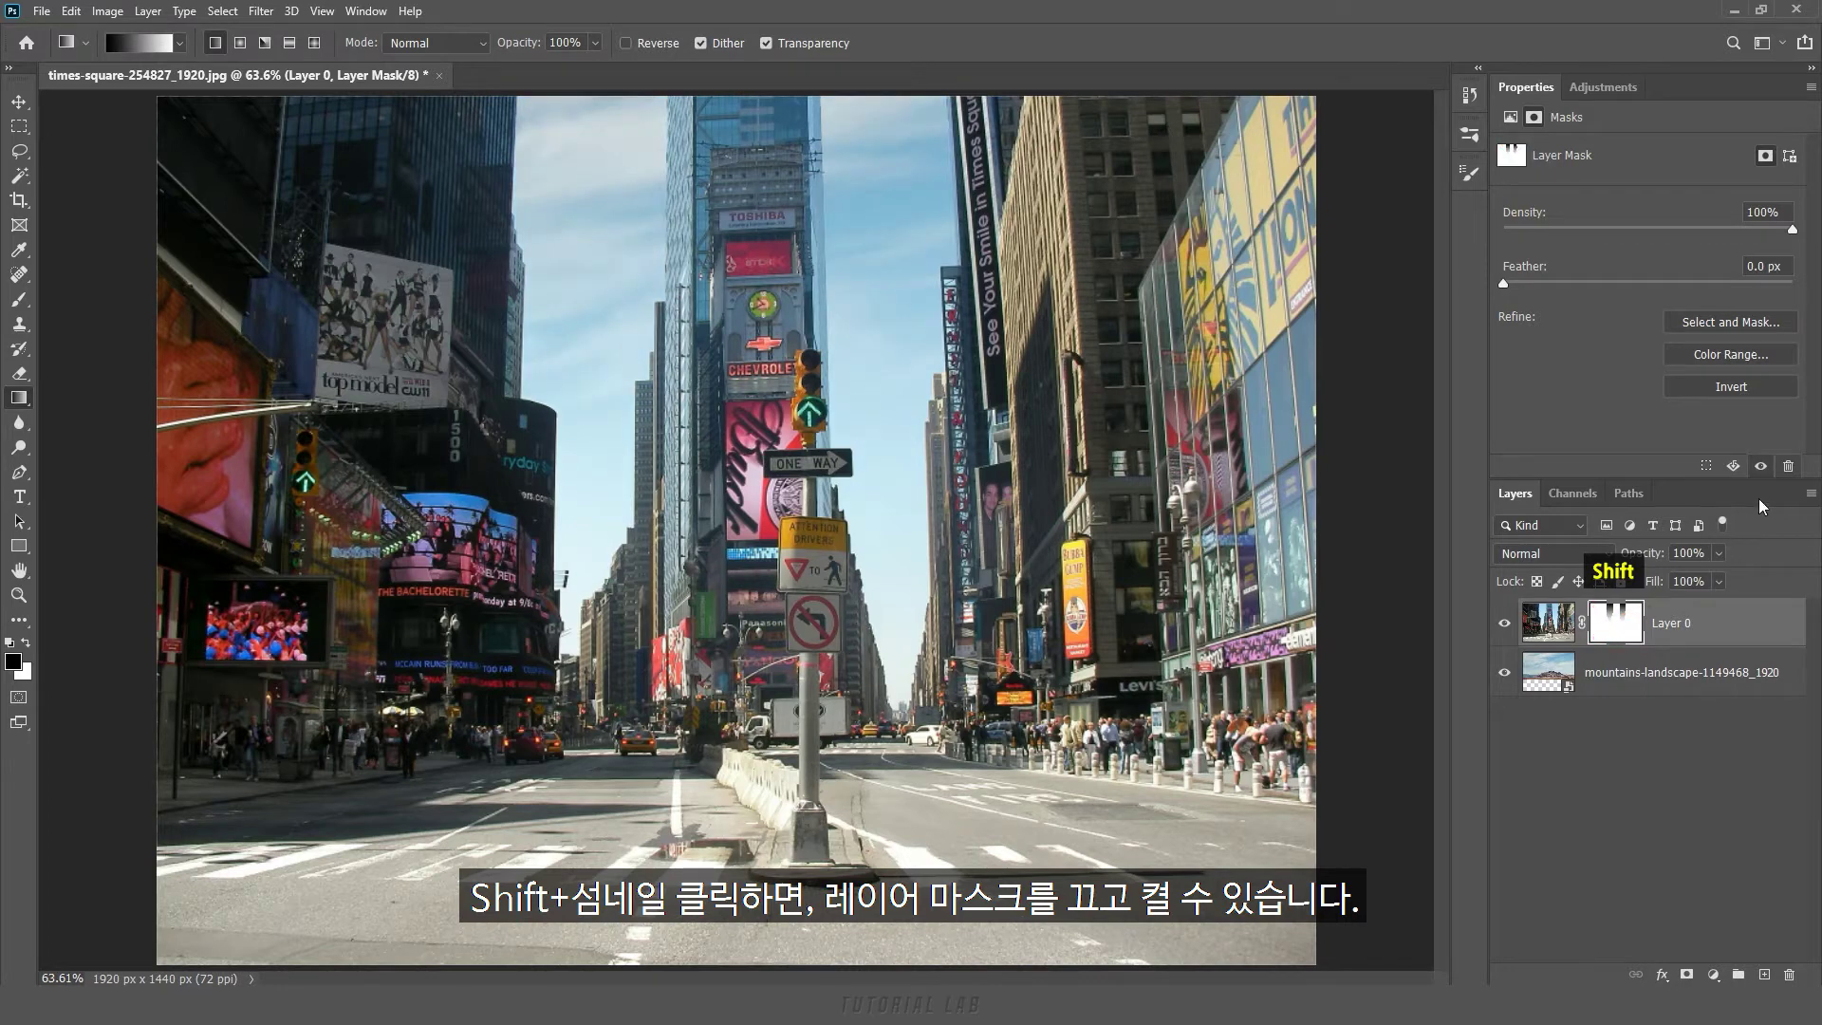
{"action": "left_click", "coordinate": [1761, 466]}
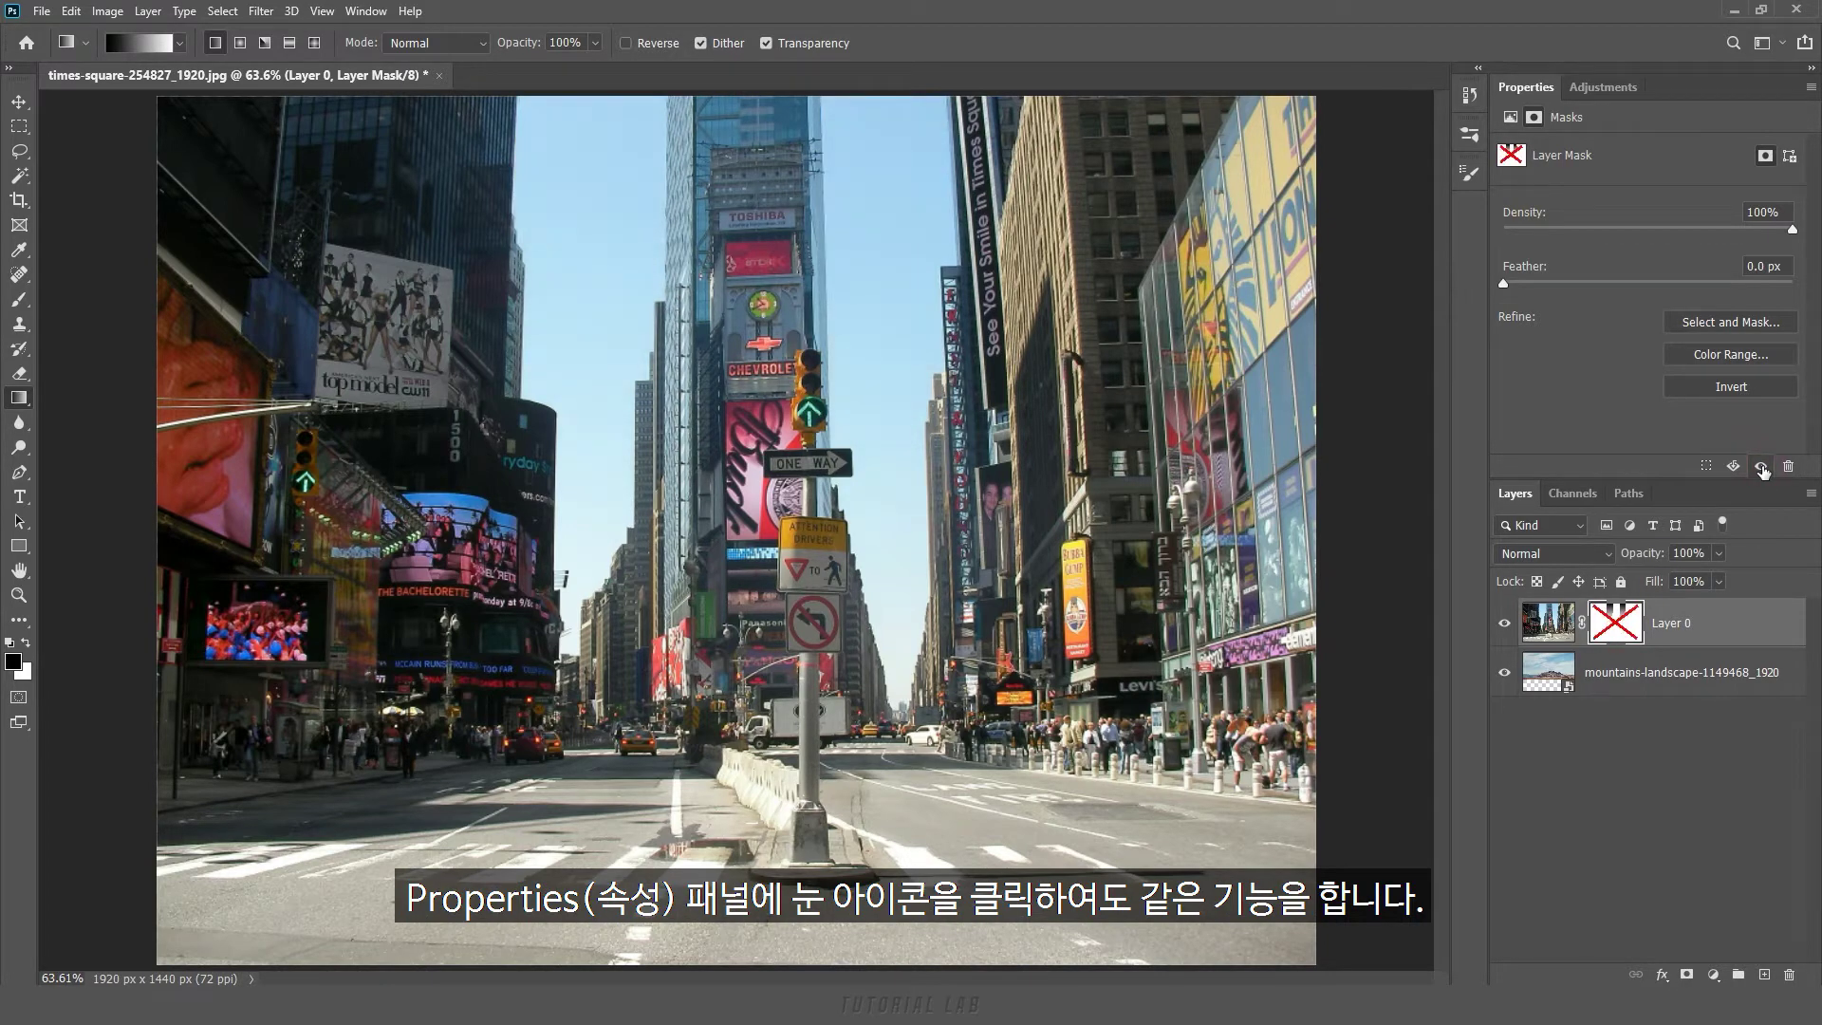
{"action": "left_click", "coordinate": [1760, 465]}
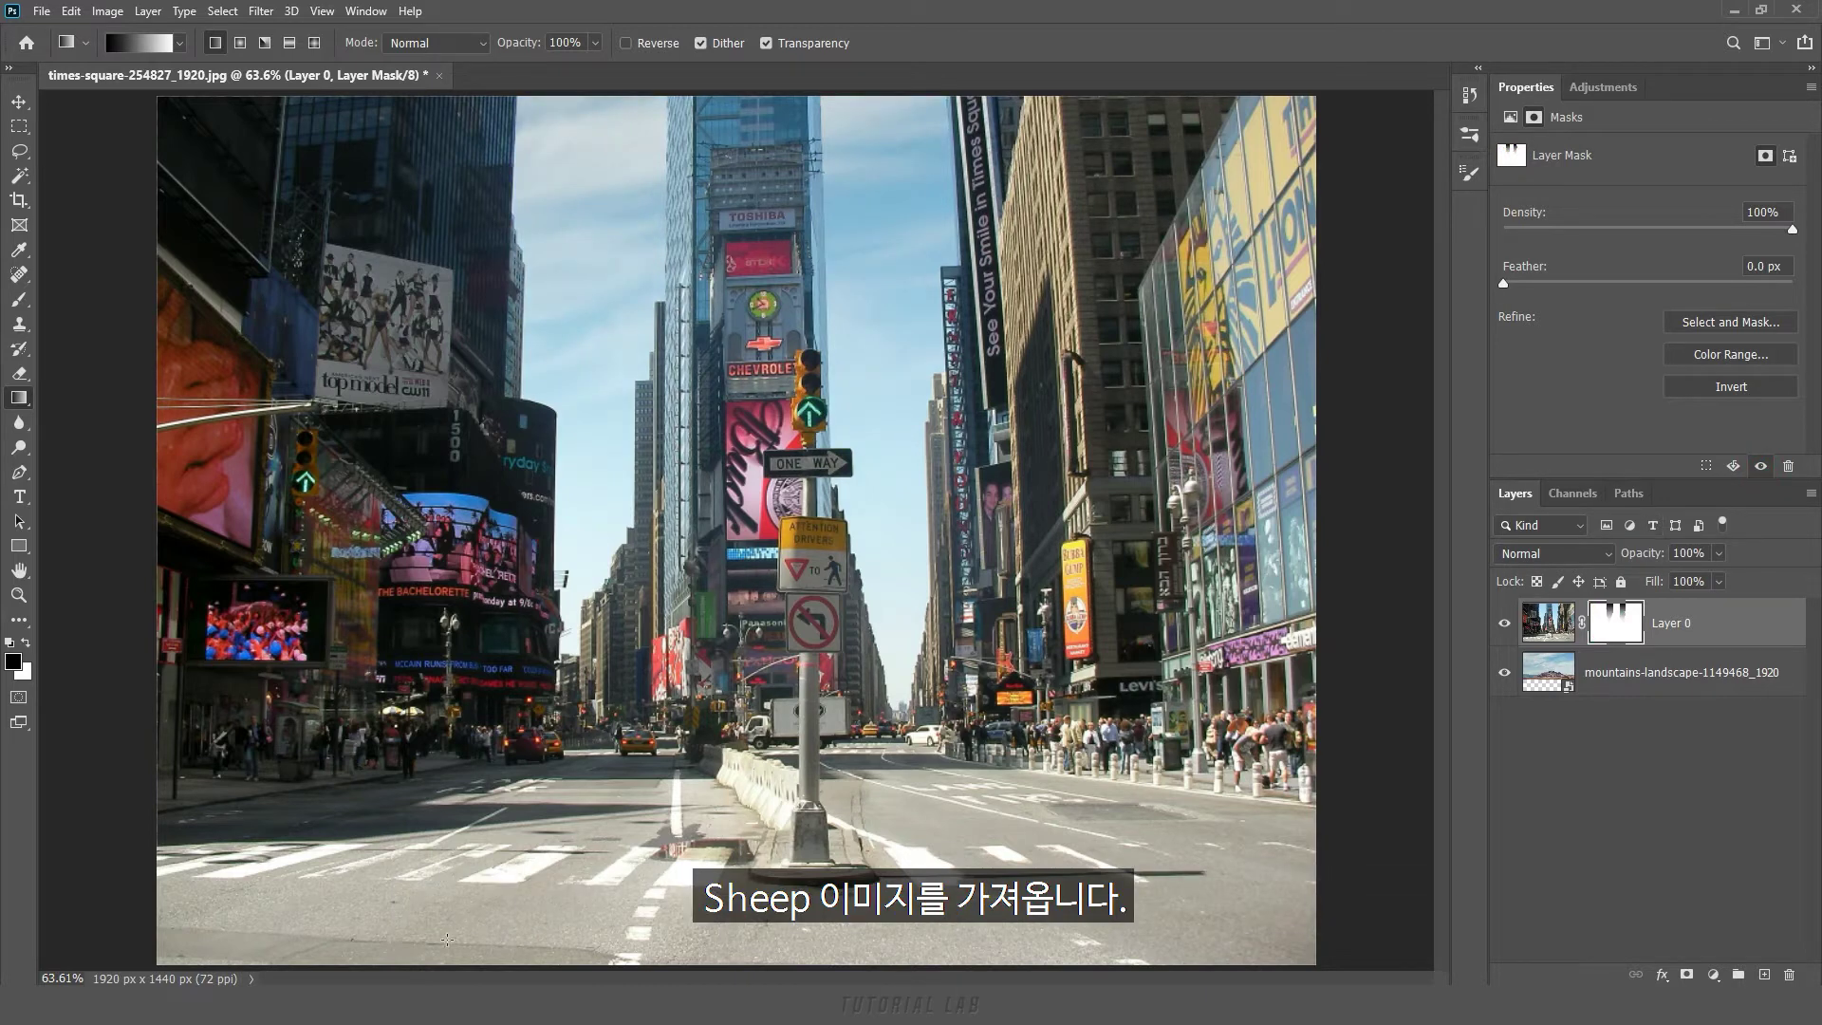
Place the sheep-2372148_1920 image above Layer 0, scaled to about 224% and positioned between the two rows of buildings
{"action": "mouse_move", "coordinate": [301, 1005]}
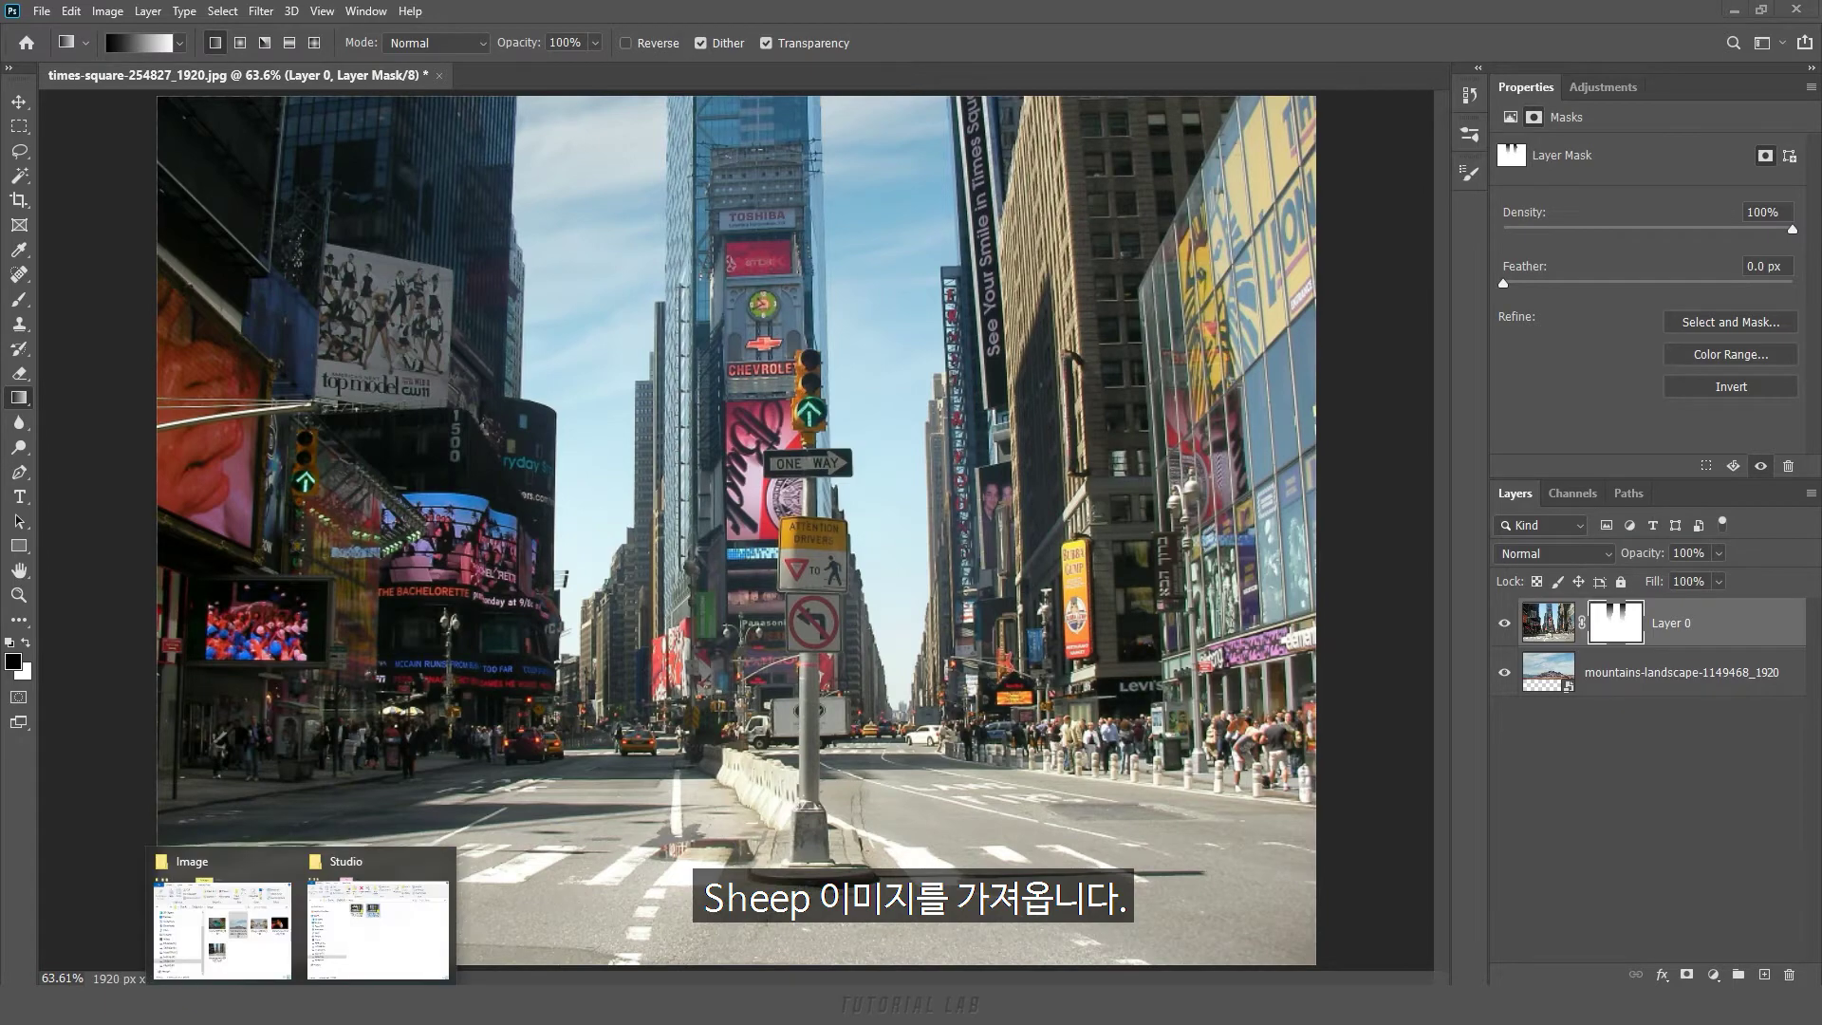
{"action": "left_click", "coordinate": [264, 958]}
{"action": "left_click_drag", "start_coordinate": [919, 589], "coordinate": [1159, 484]}
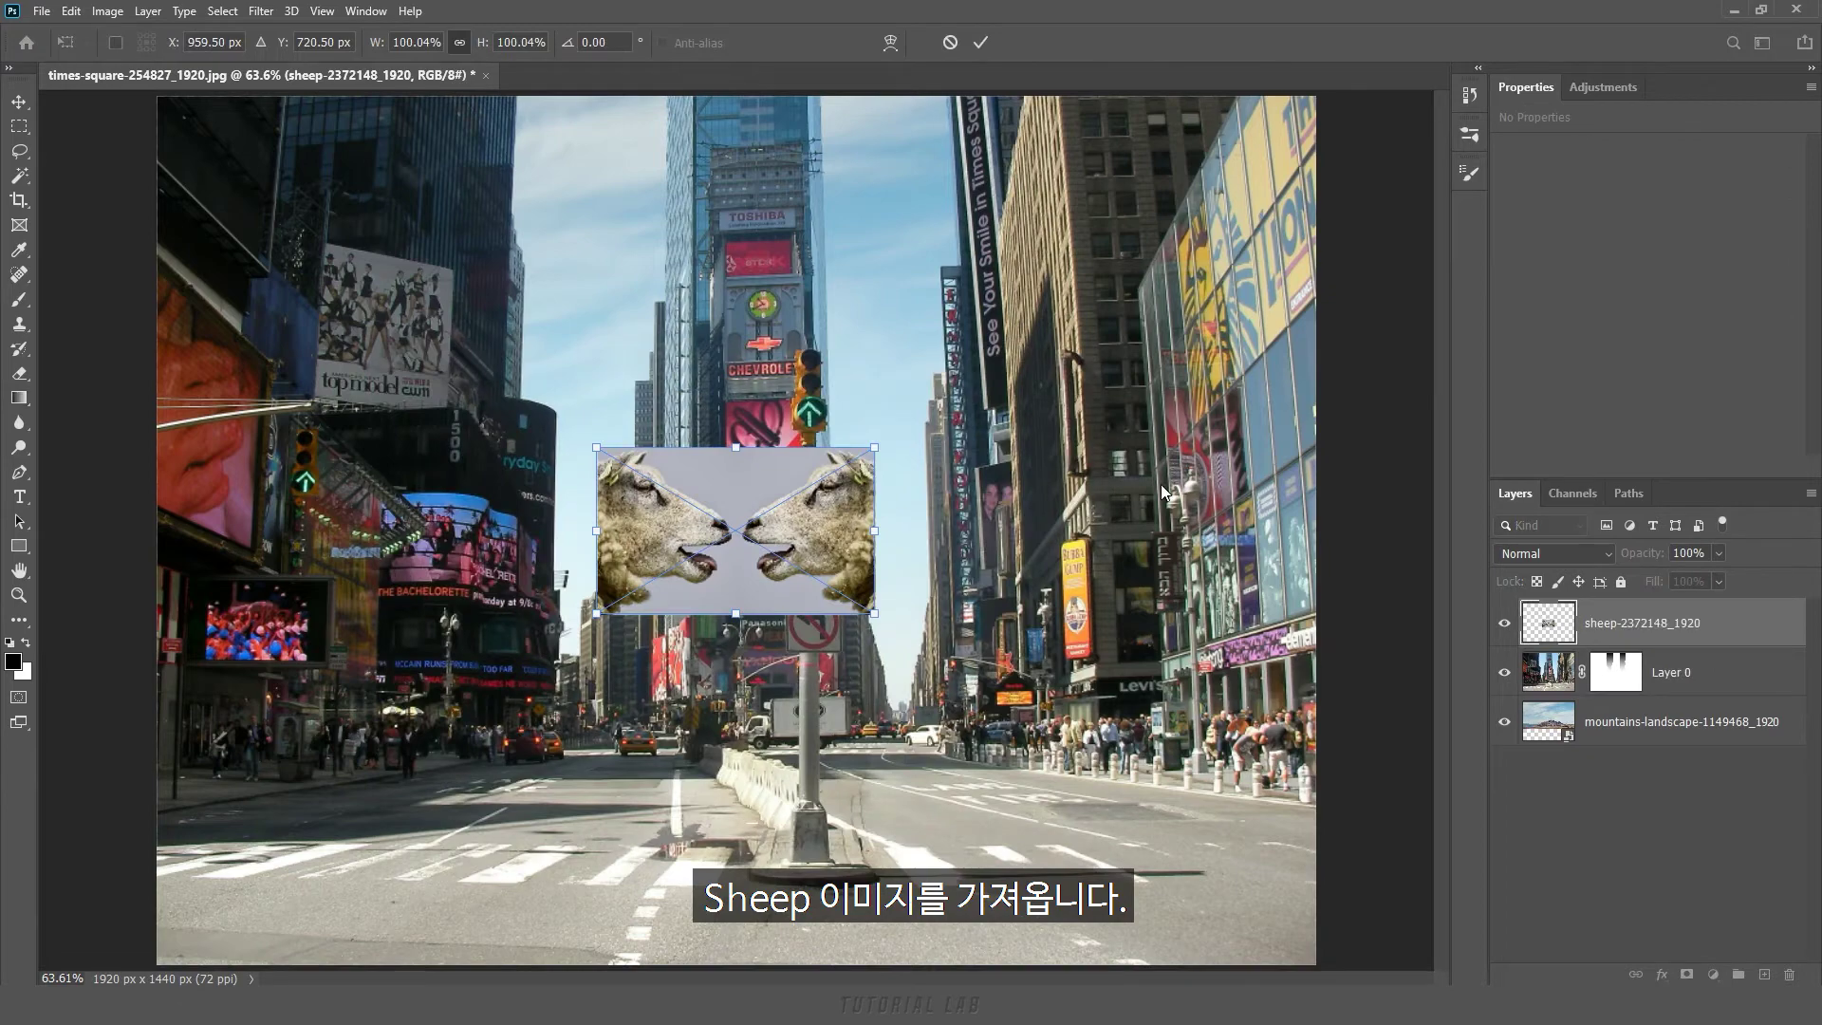
{"action": "left_click_drag", "start_coordinate": [874, 617], "coordinate": [1037, 529]}
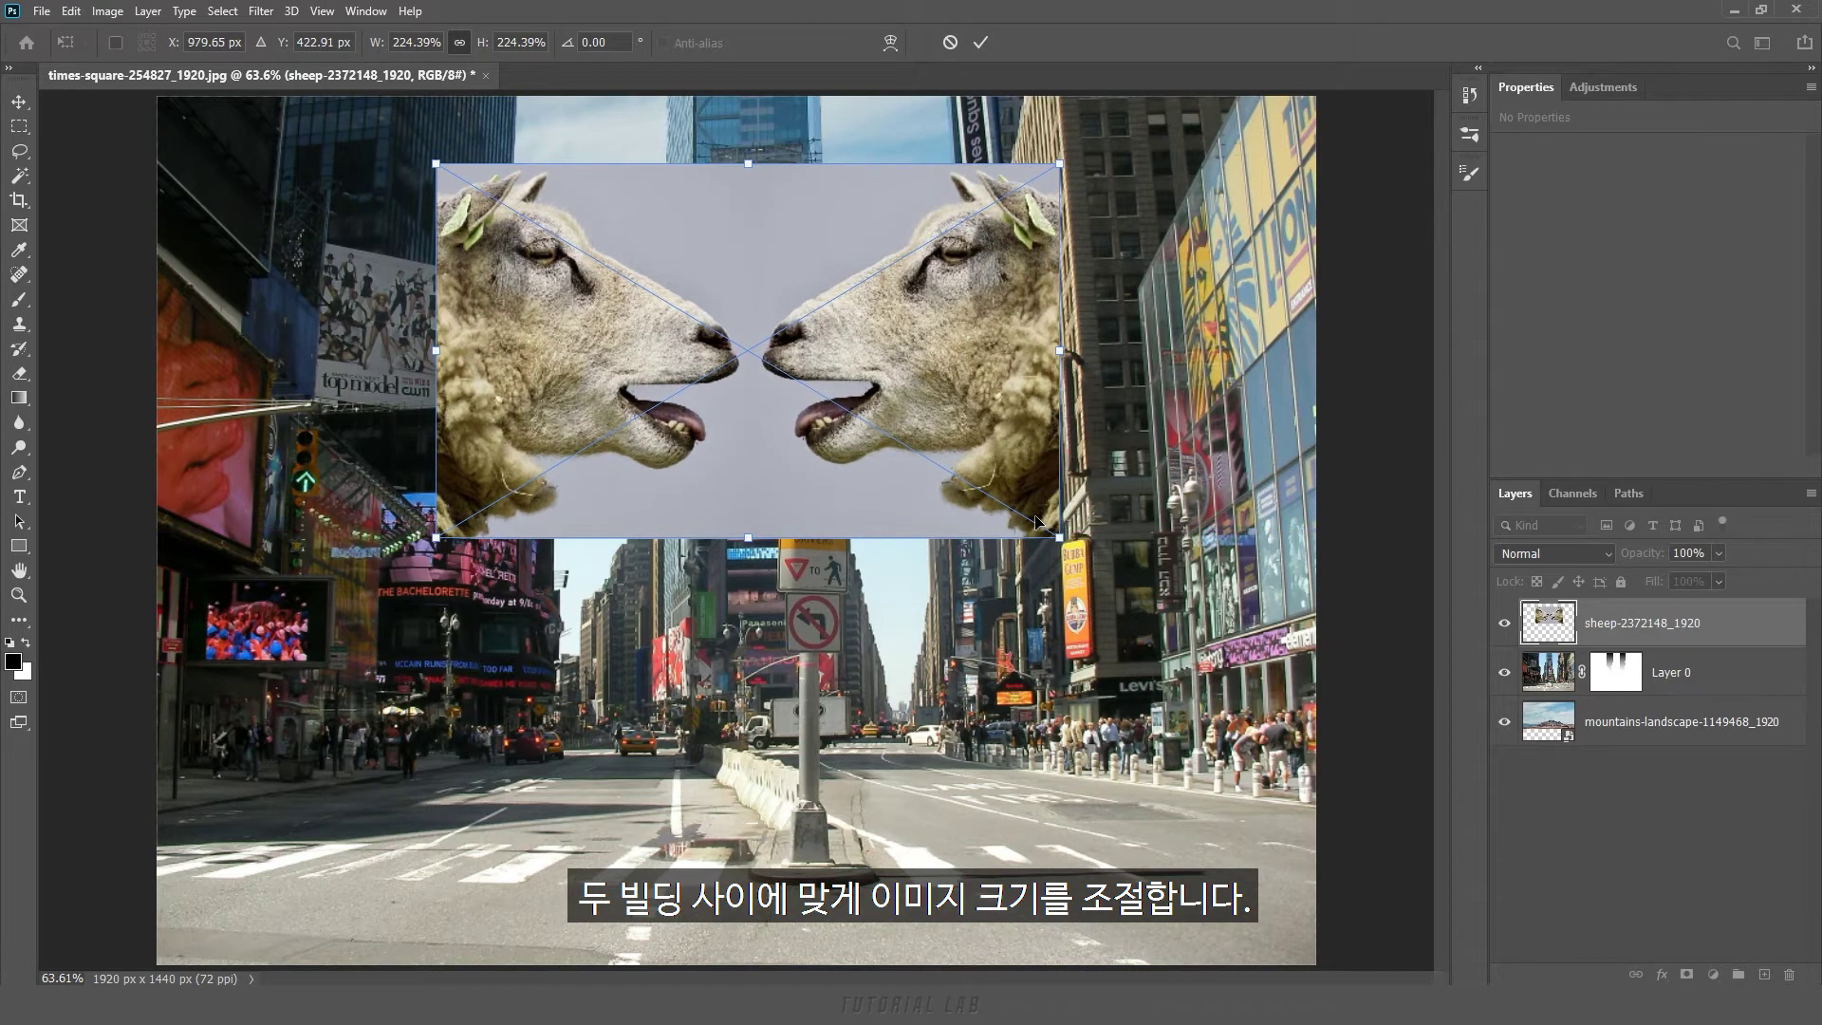
{"action": "left_click", "coordinate": [976, 49]}
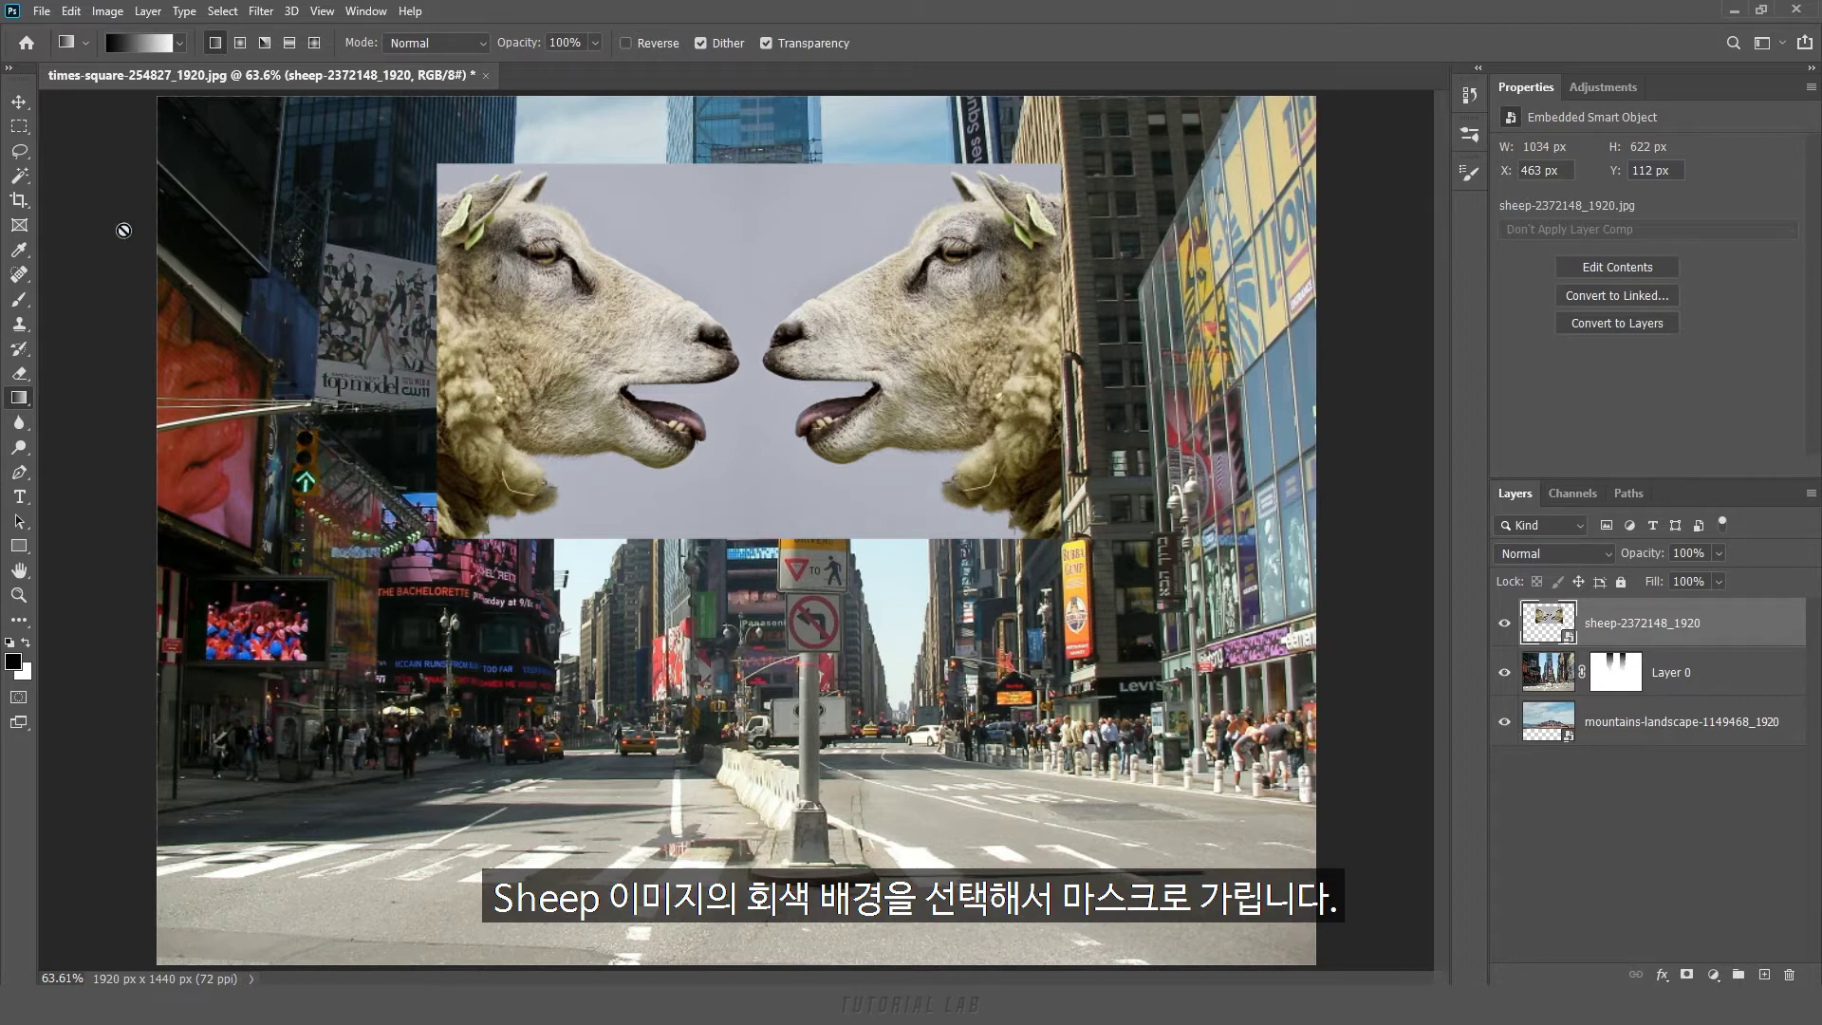
Select the sheep image's gray background with the Magic Wand and hide it with a layer mask
{"action": "left_click", "coordinate": [20, 176]}
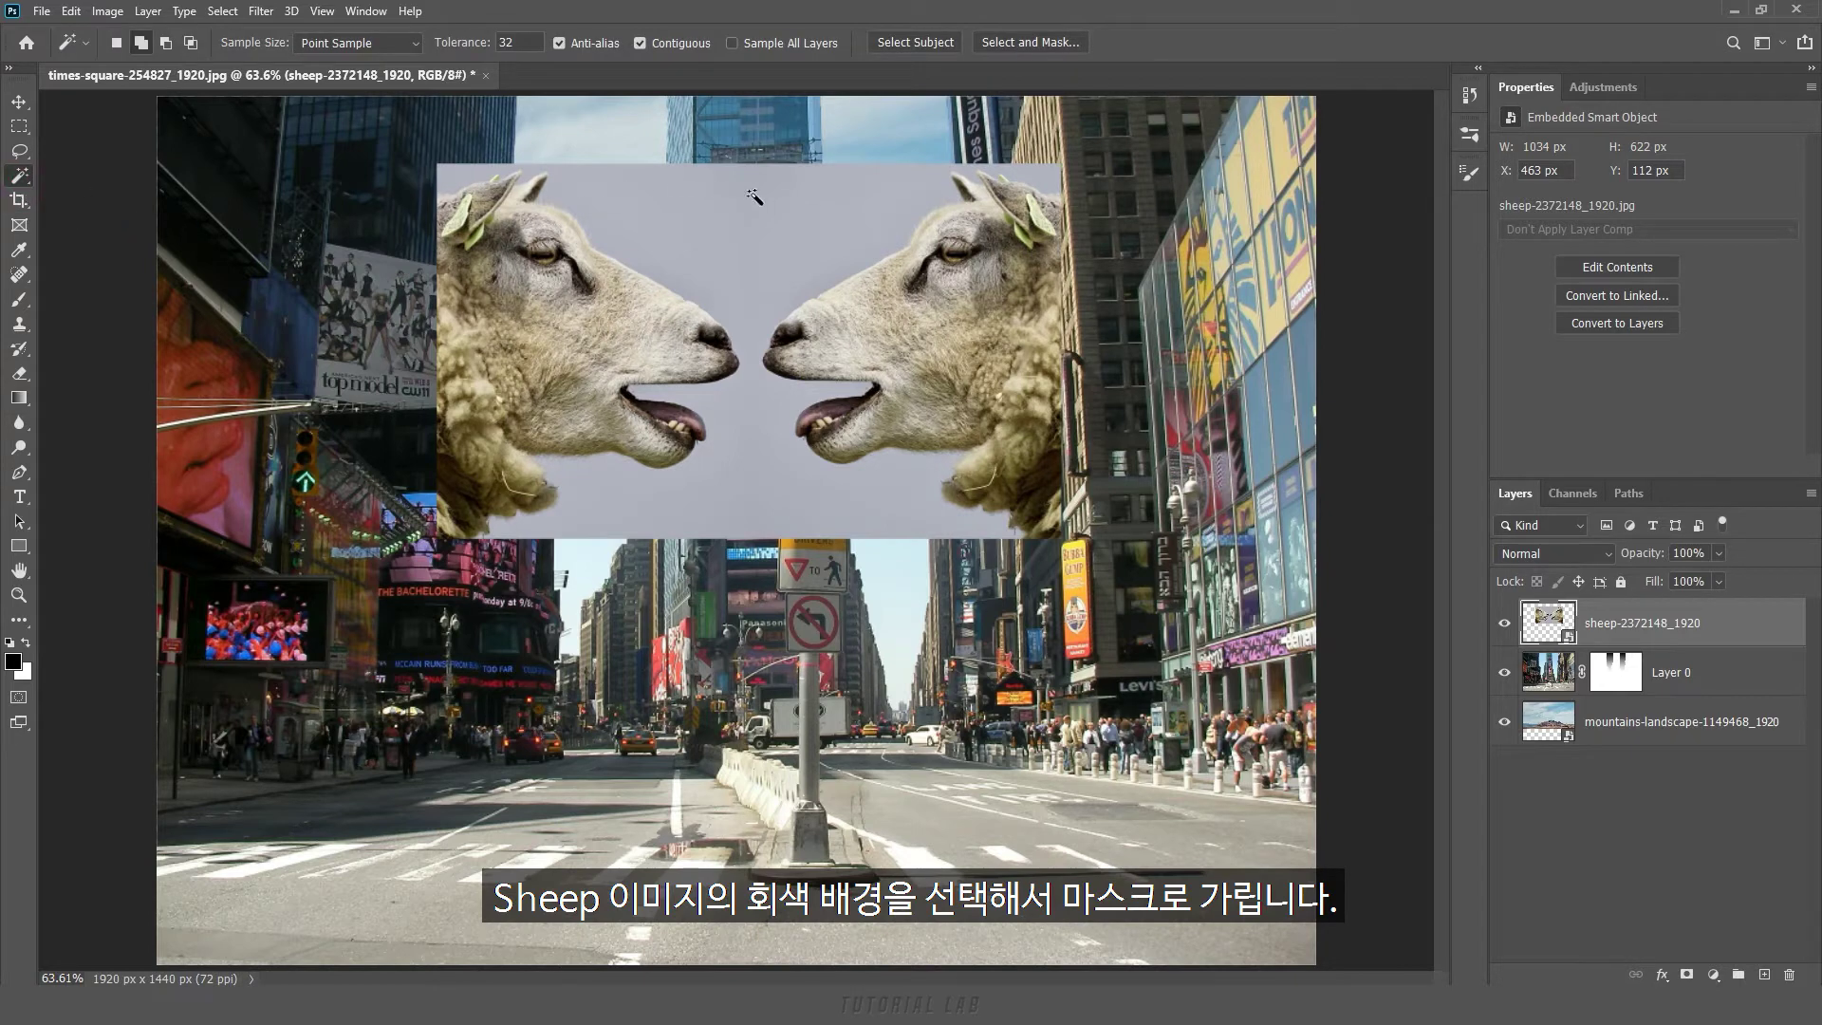
{"action": "left_click", "coordinate": [775, 225]}
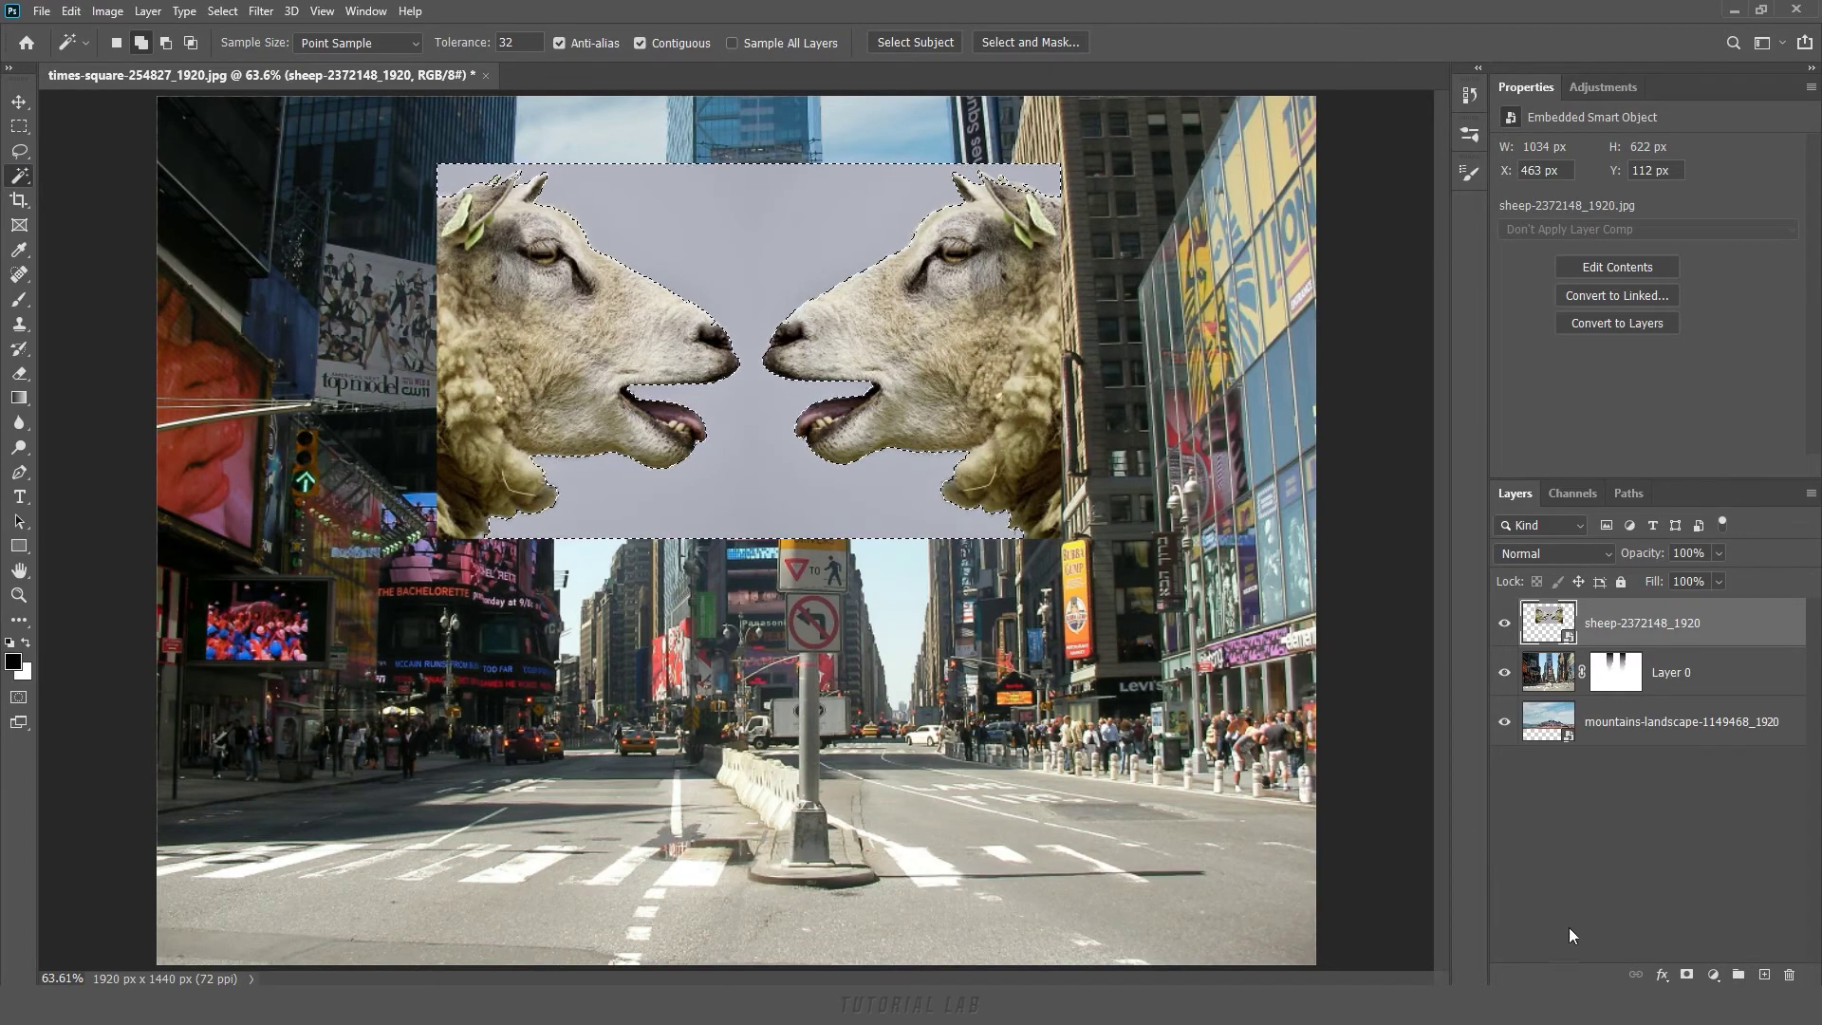
{"action": "left_click", "coordinate": [1687, 976], "text": "alt"}
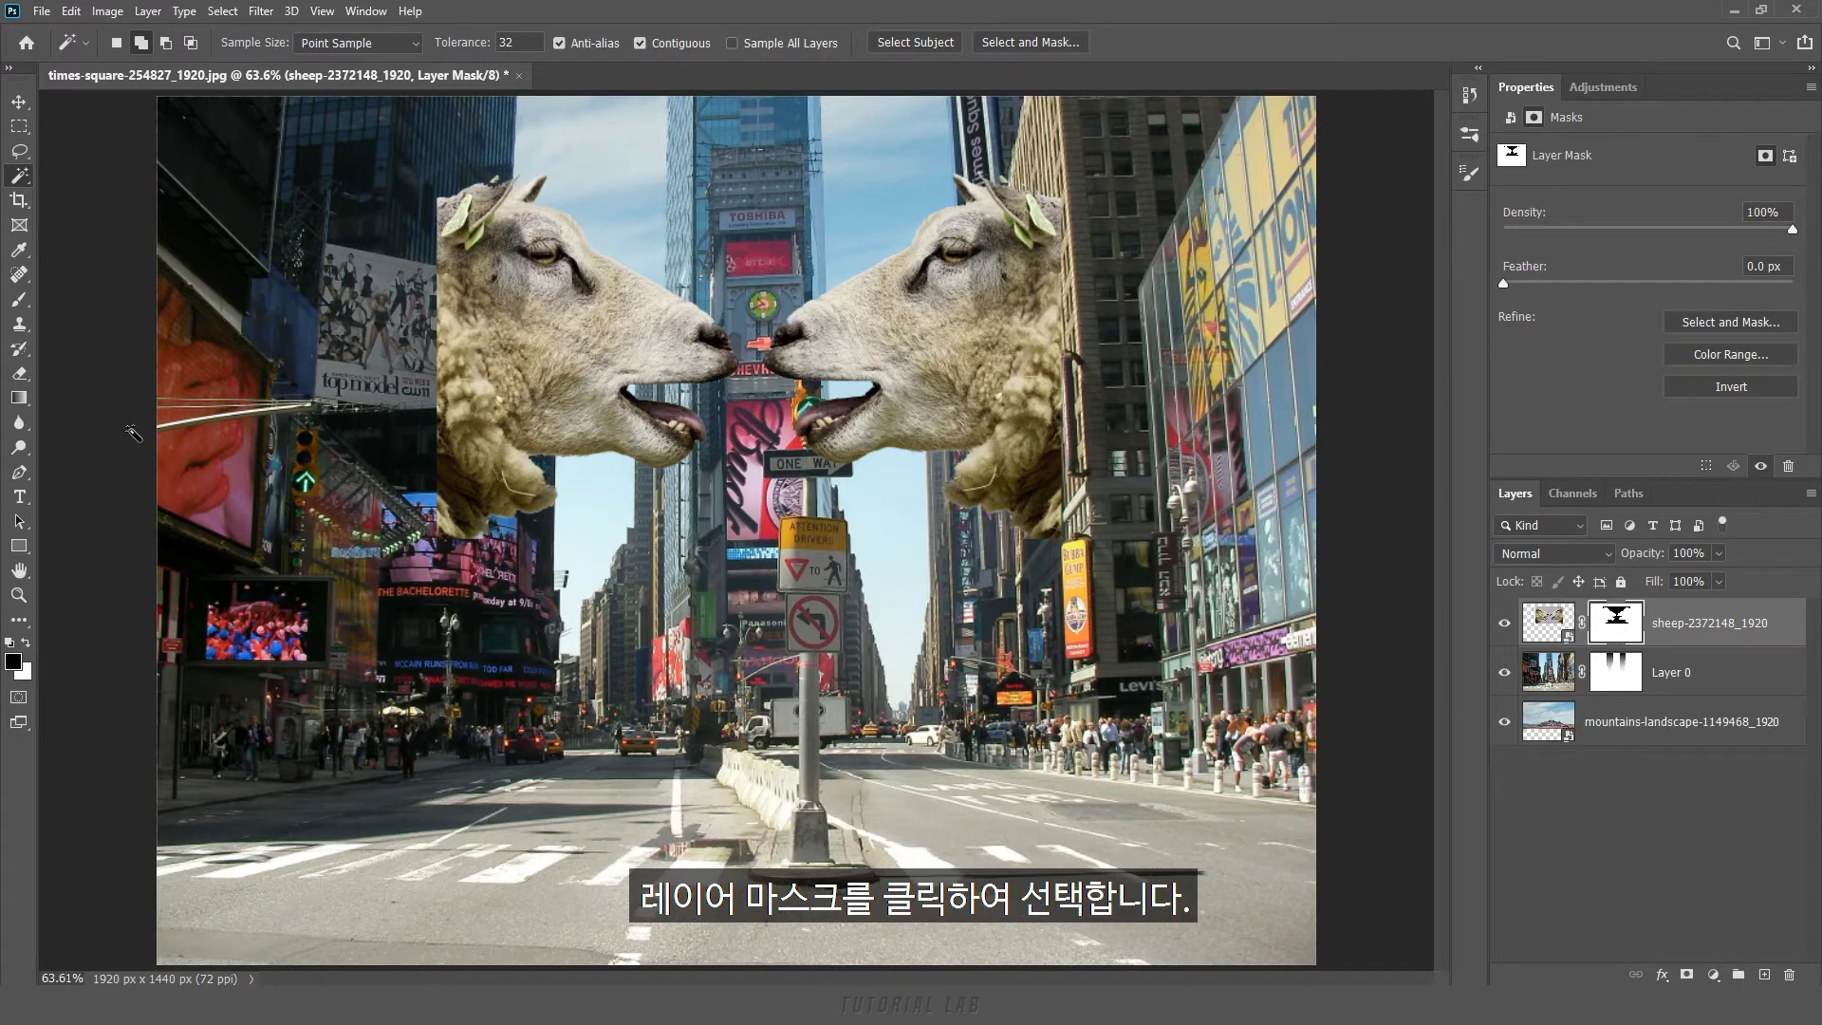
Paint black on the sheep layer's mask along both outer neck edges using a soft brush about 172 px wide with 0% hardness
{"action": "left_click", "coordinate": [19, 299]}
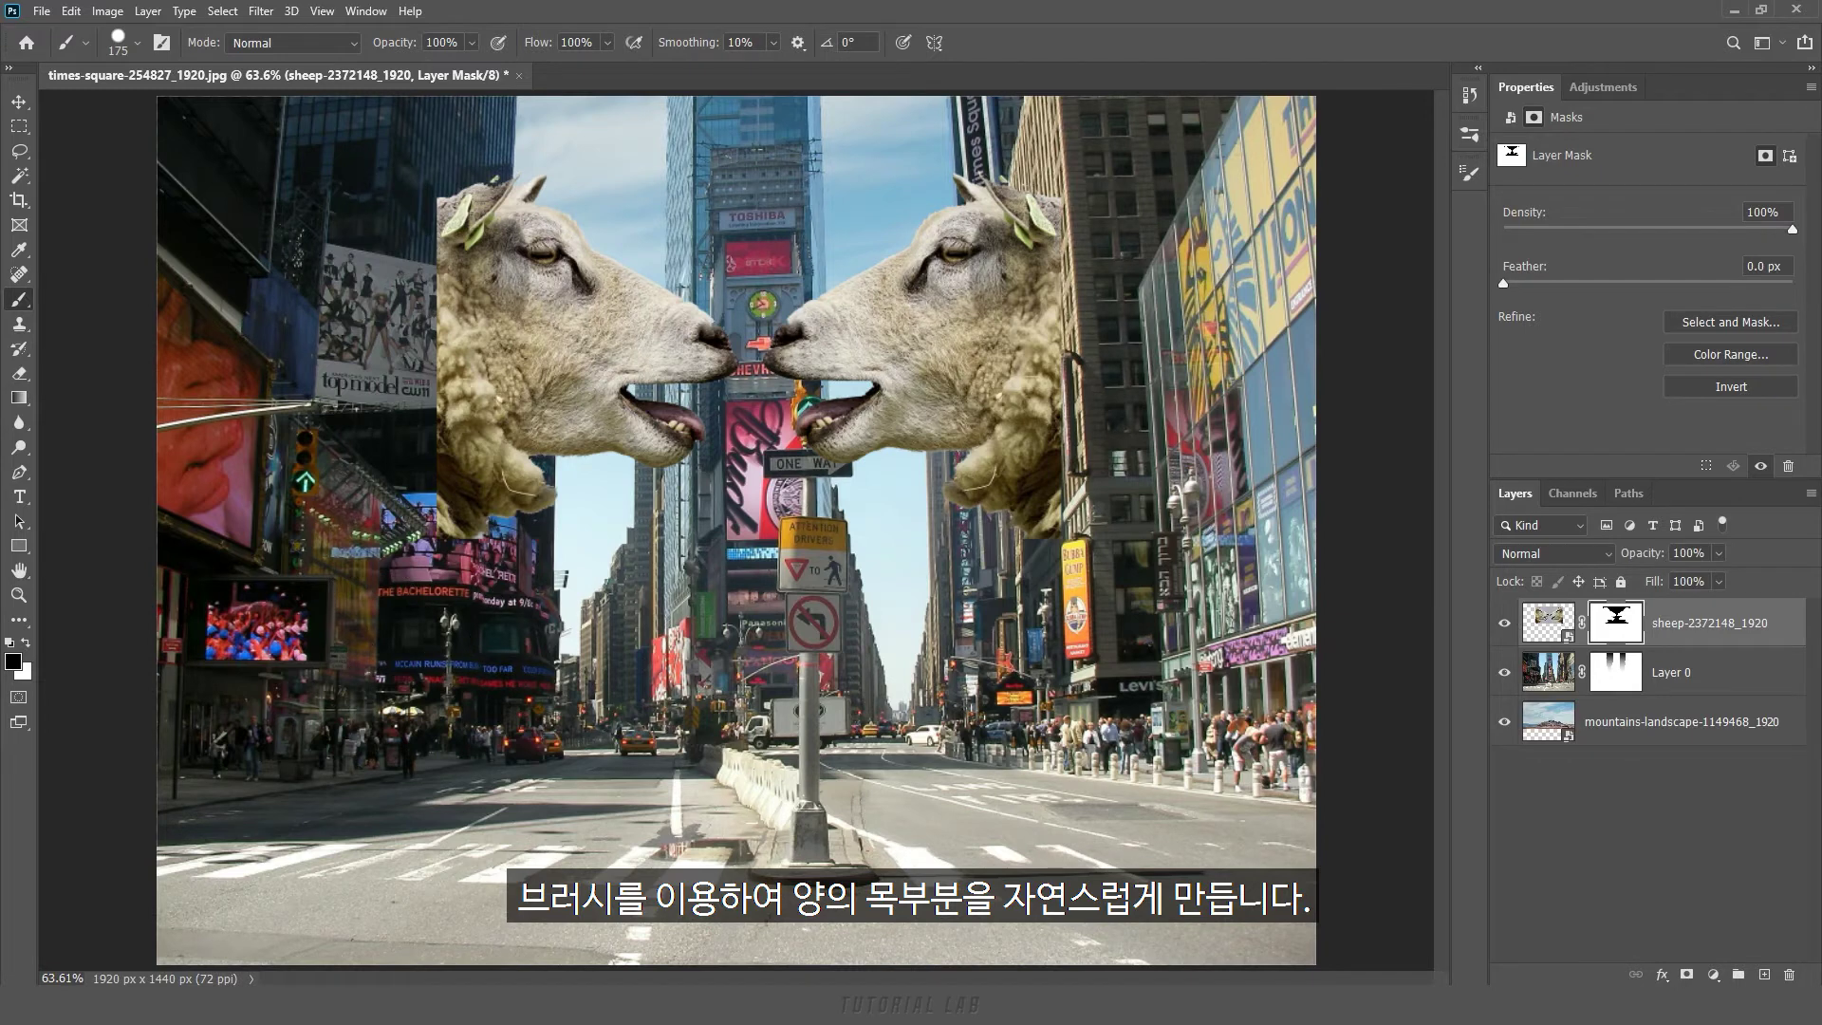
{"action": "right_click", "coordinate": [822, 590], "text": "alt"}
{"action": "left_click_drag", "start_coordinate": [822, 525], "coordinate": [812, 344]}
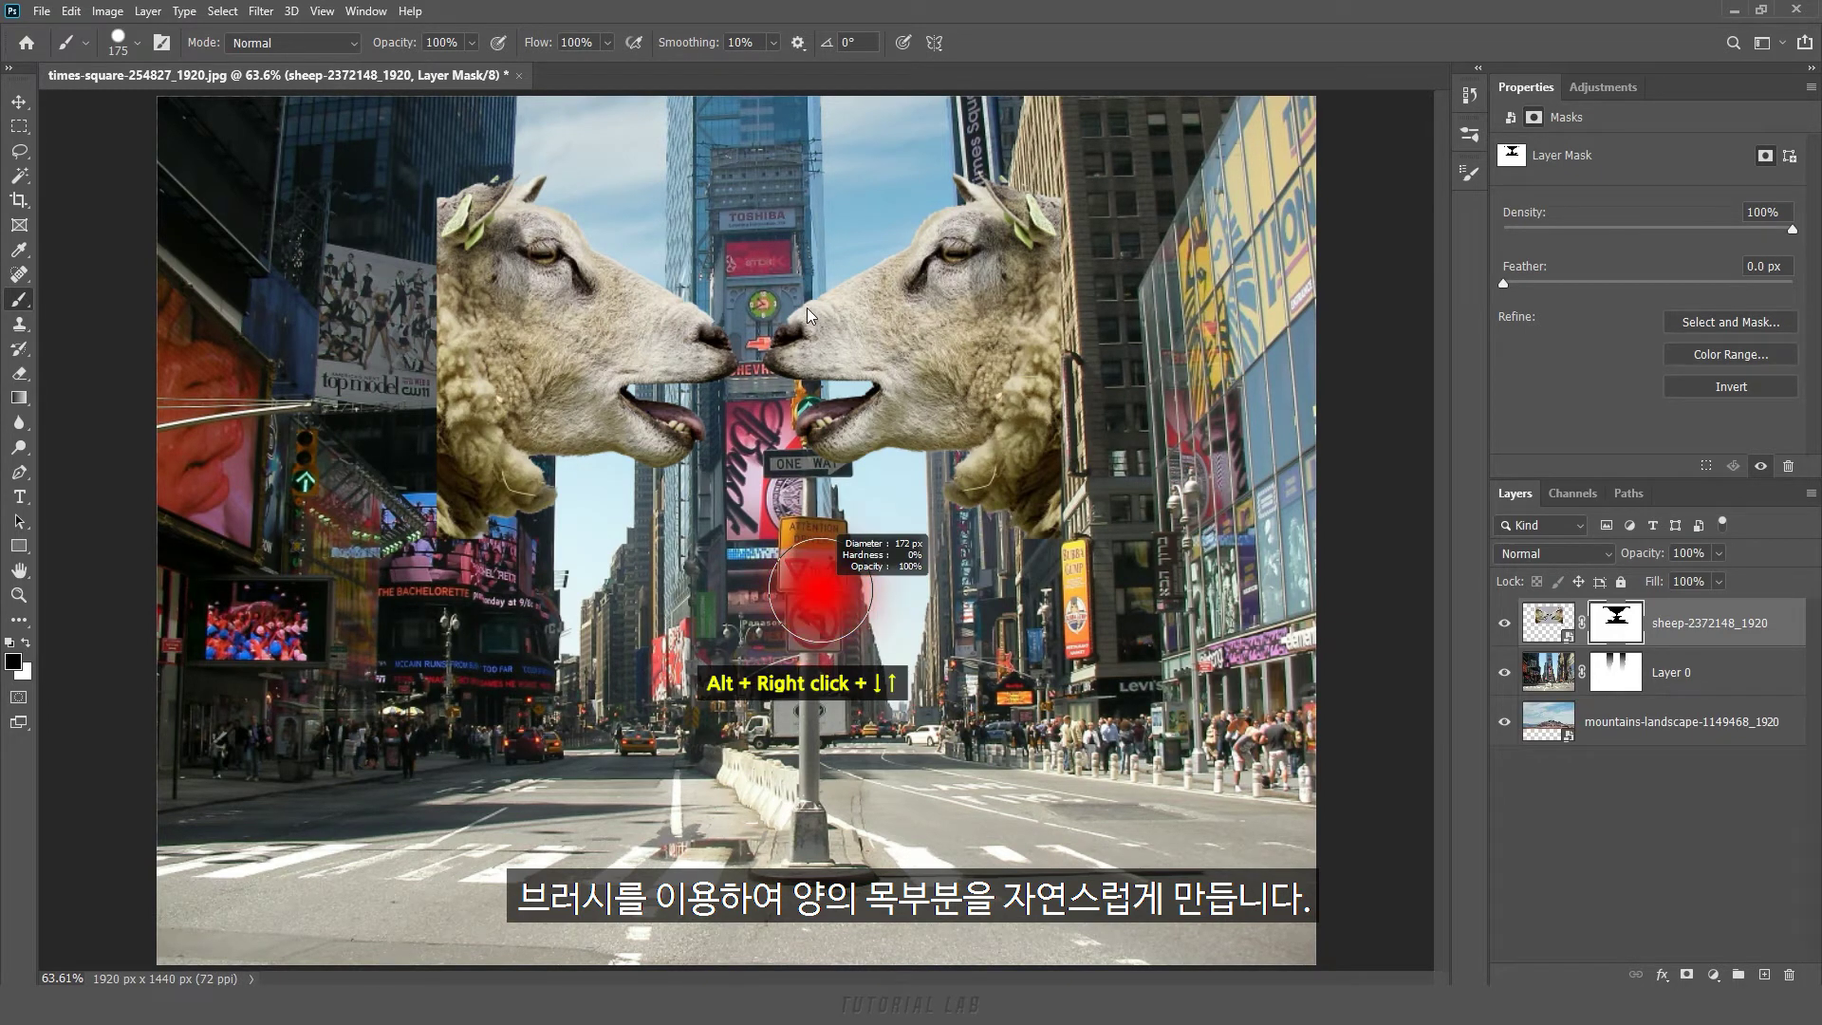
{"action": "left_click_drag", "start_coordinate": [805, 275], "coordinate": [806, 275]}
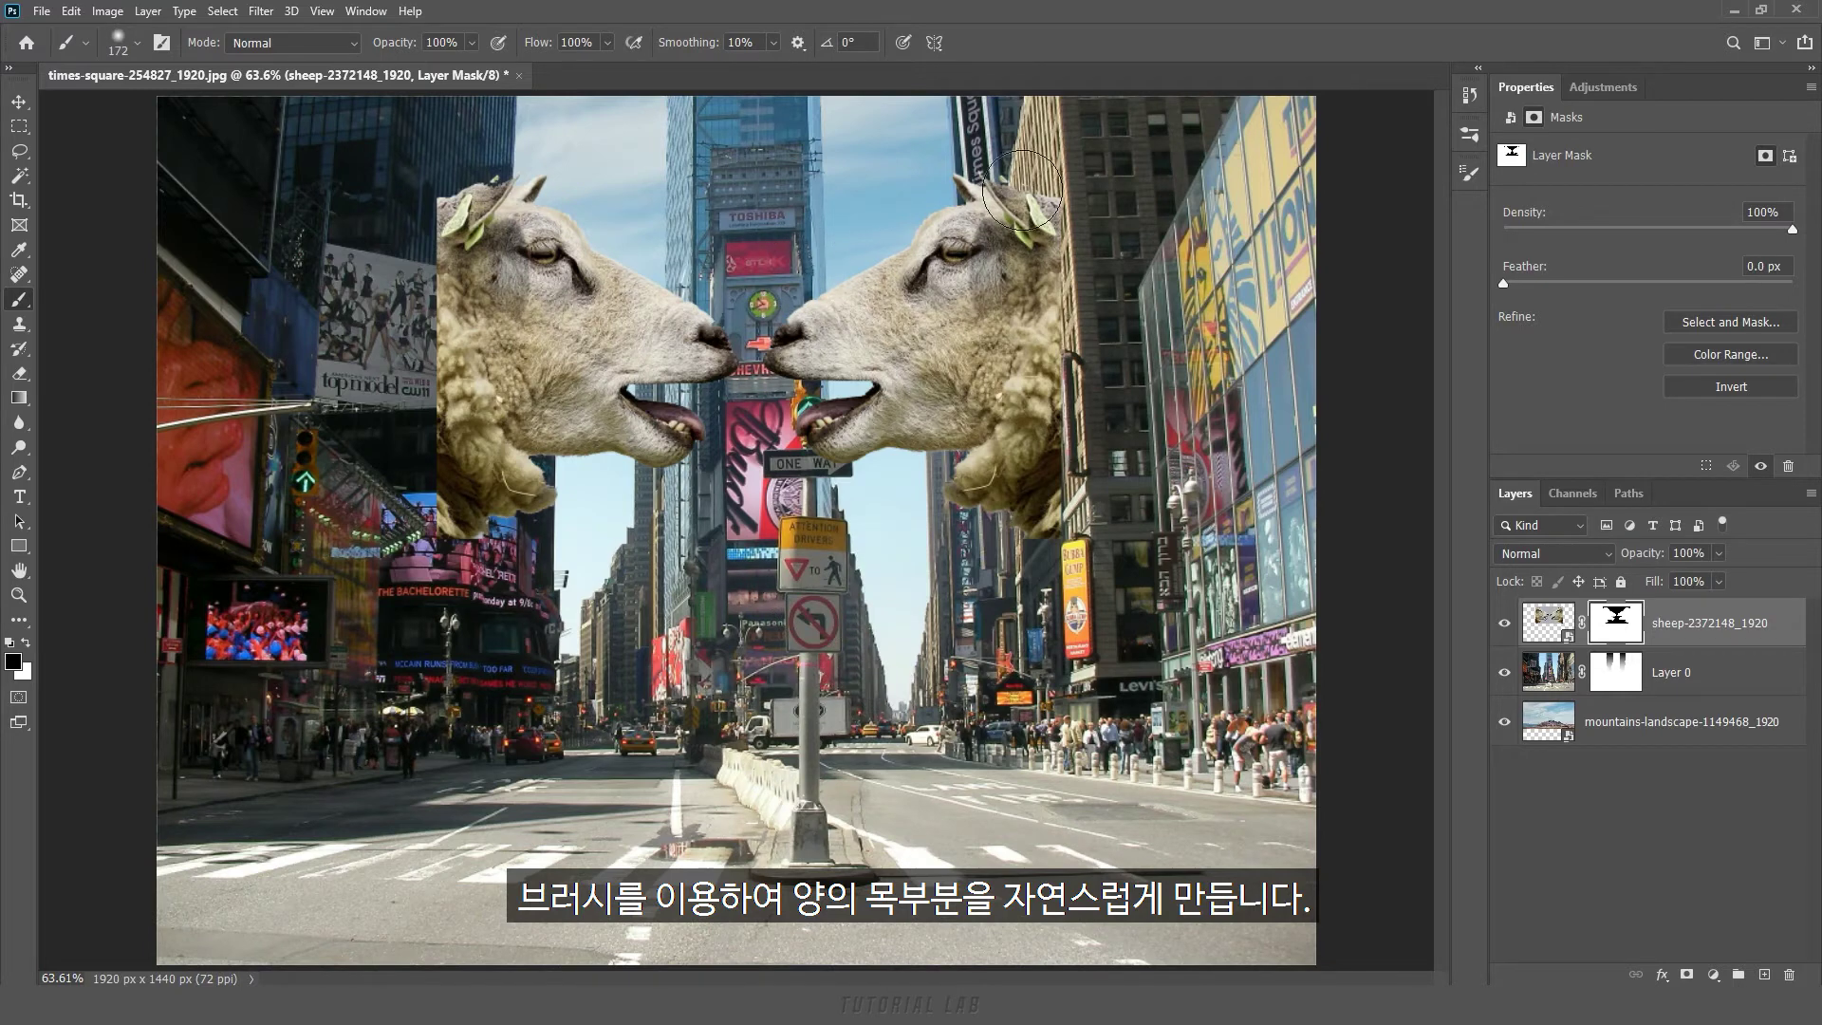
{"action": "mouse_move", "coordinate": [1072, 192]}
{"action": "left_mouse_down"}
{"action": "mouse_move", "coordinate": [1049, 190]}
{"action": "mouse_move", "coordinate": [1063, 194]}
{"action": "left_mouse_up"}
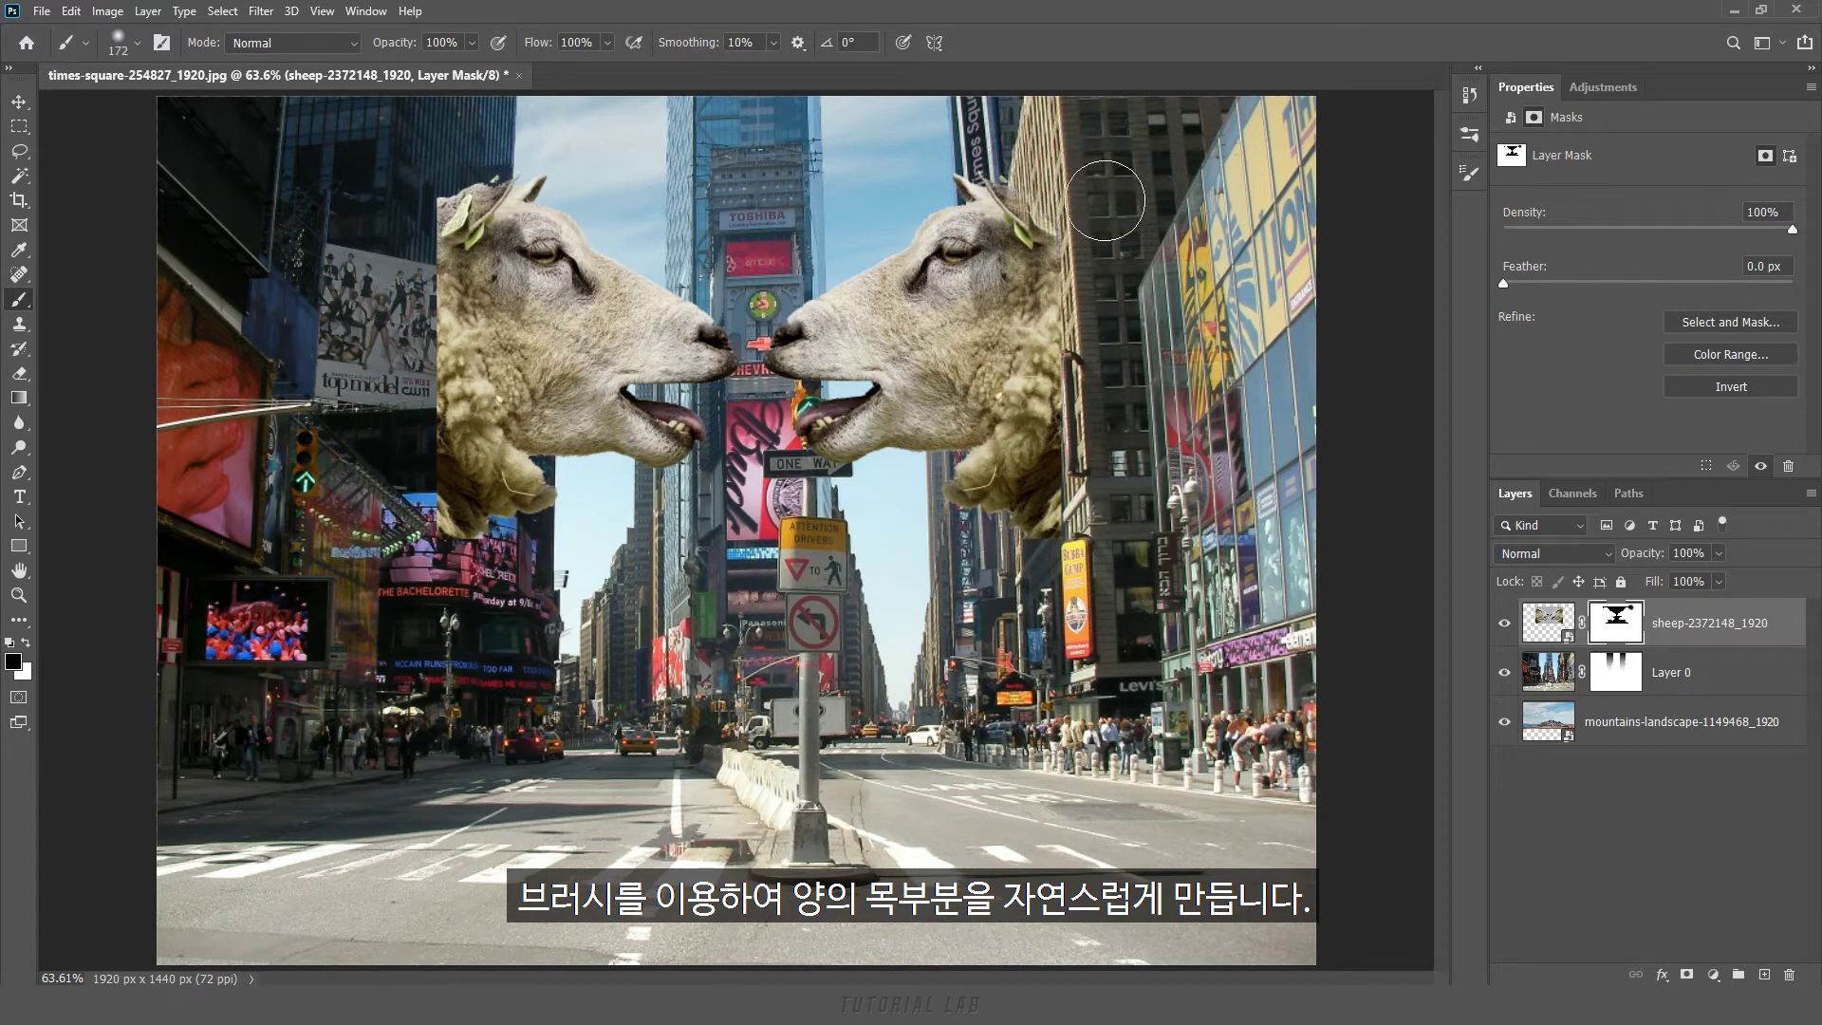
{"action": "mouse_move", "coordinate": [1110, 277]}
{"action": "left_mouse_down"}
{"action": "mouse_move", "coordinate": [1113, 459]}
{"action": "mouse_move", "coordinate": [1051, 586]}
{"action": "mouse_move", "coordinate": [1105, 509]}
{"action": "mouse_move", "coordinate": [1127, 426]}
{"action": "mouse_move", "coordinate": [1117, 370]}
{"action": "left_mouse_up"}
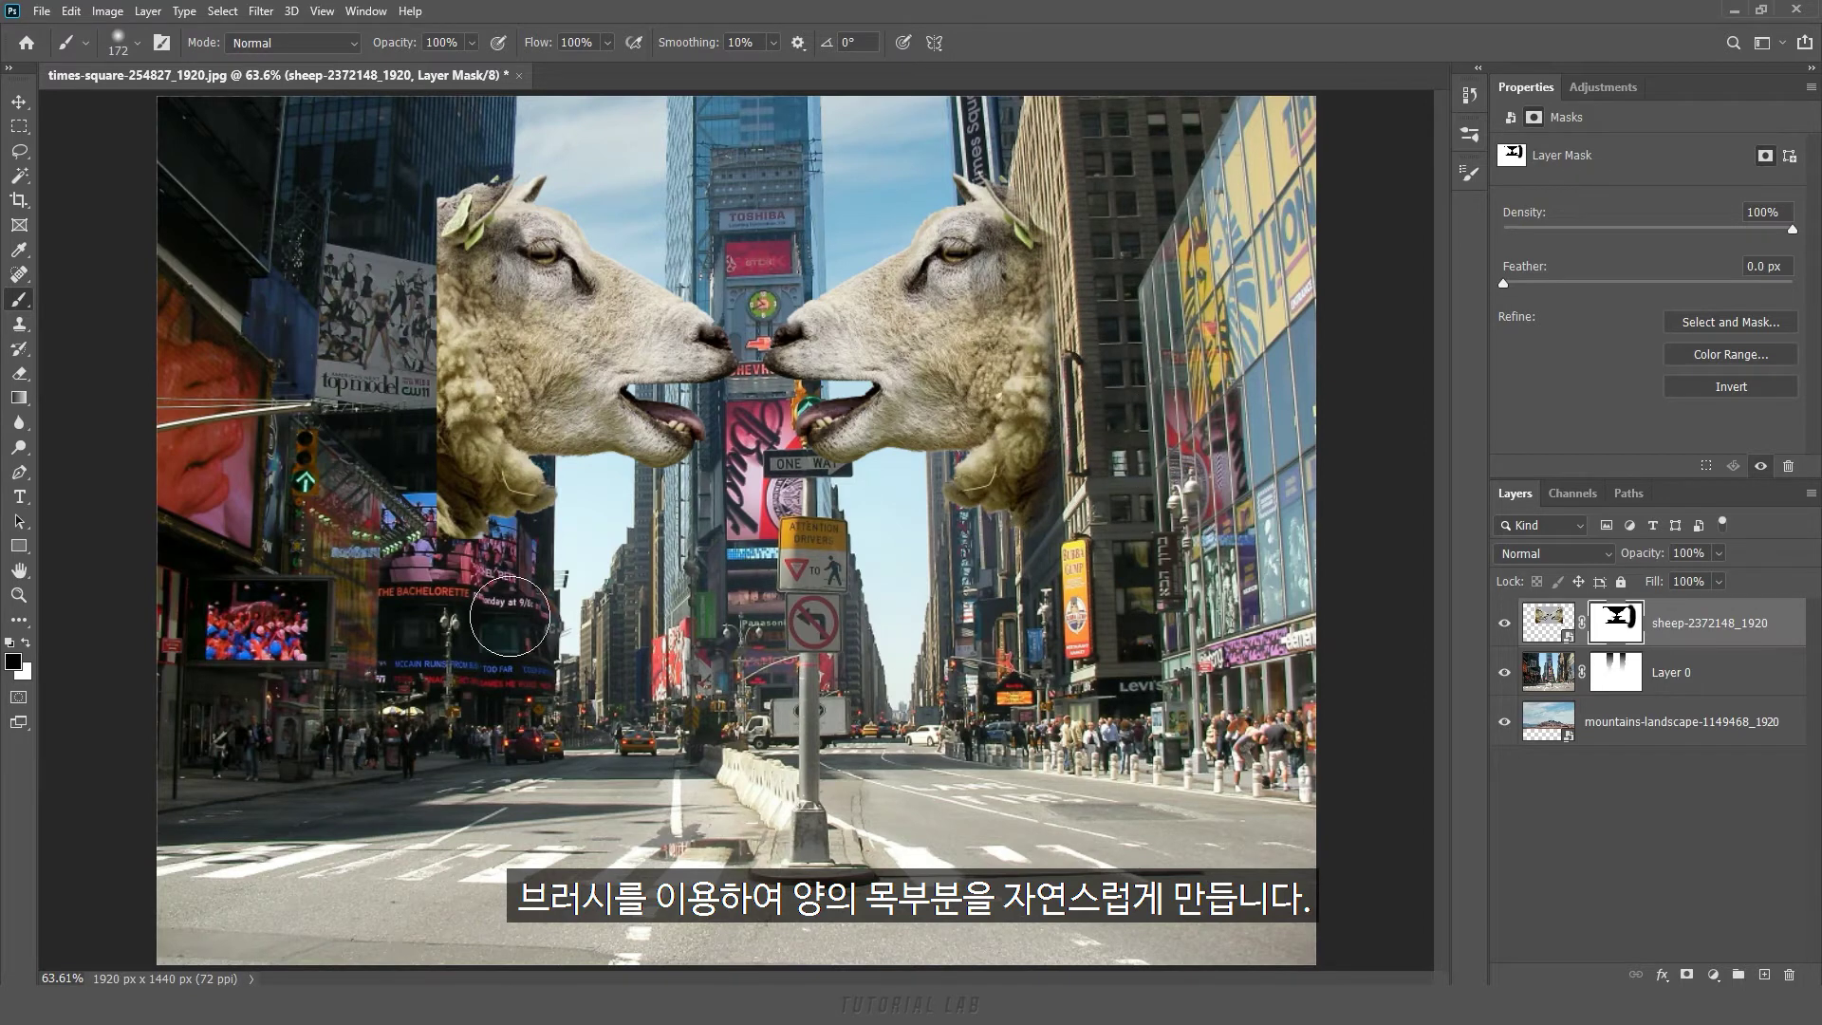
{"action": "mouse_move", "coordinate": [432, 532]}
{"action": "left_mouse_down"}
{"action": "mouse_move", "coordinate": [398, 470]}
{"action": "mouse_move", "coordinate": [398, 175]}
{"action": "mouse_move", "coordinate": [377, 306]}
{"action": "left_mouse_up"}
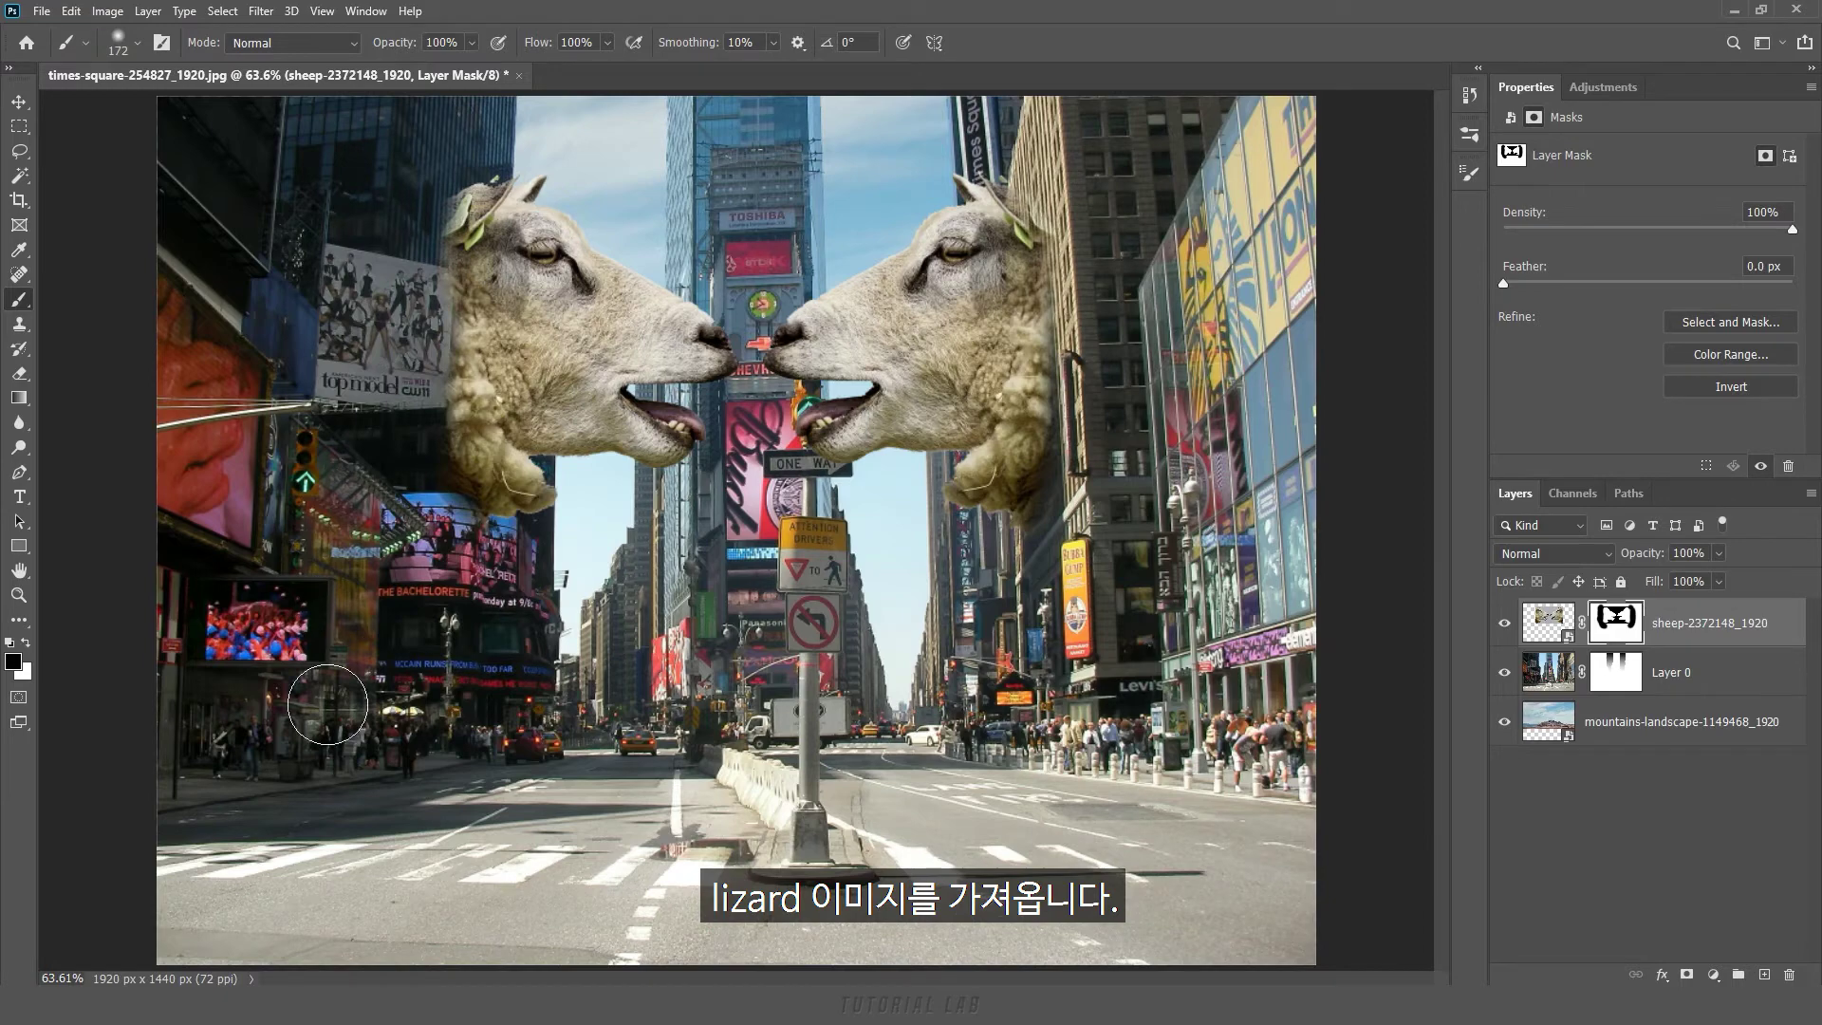
Place the lizard-4763351_1920 image above the sheep layer and lower its opacity to 50%
{"action": "mouse_move", "coordinate": [302, 1006]}
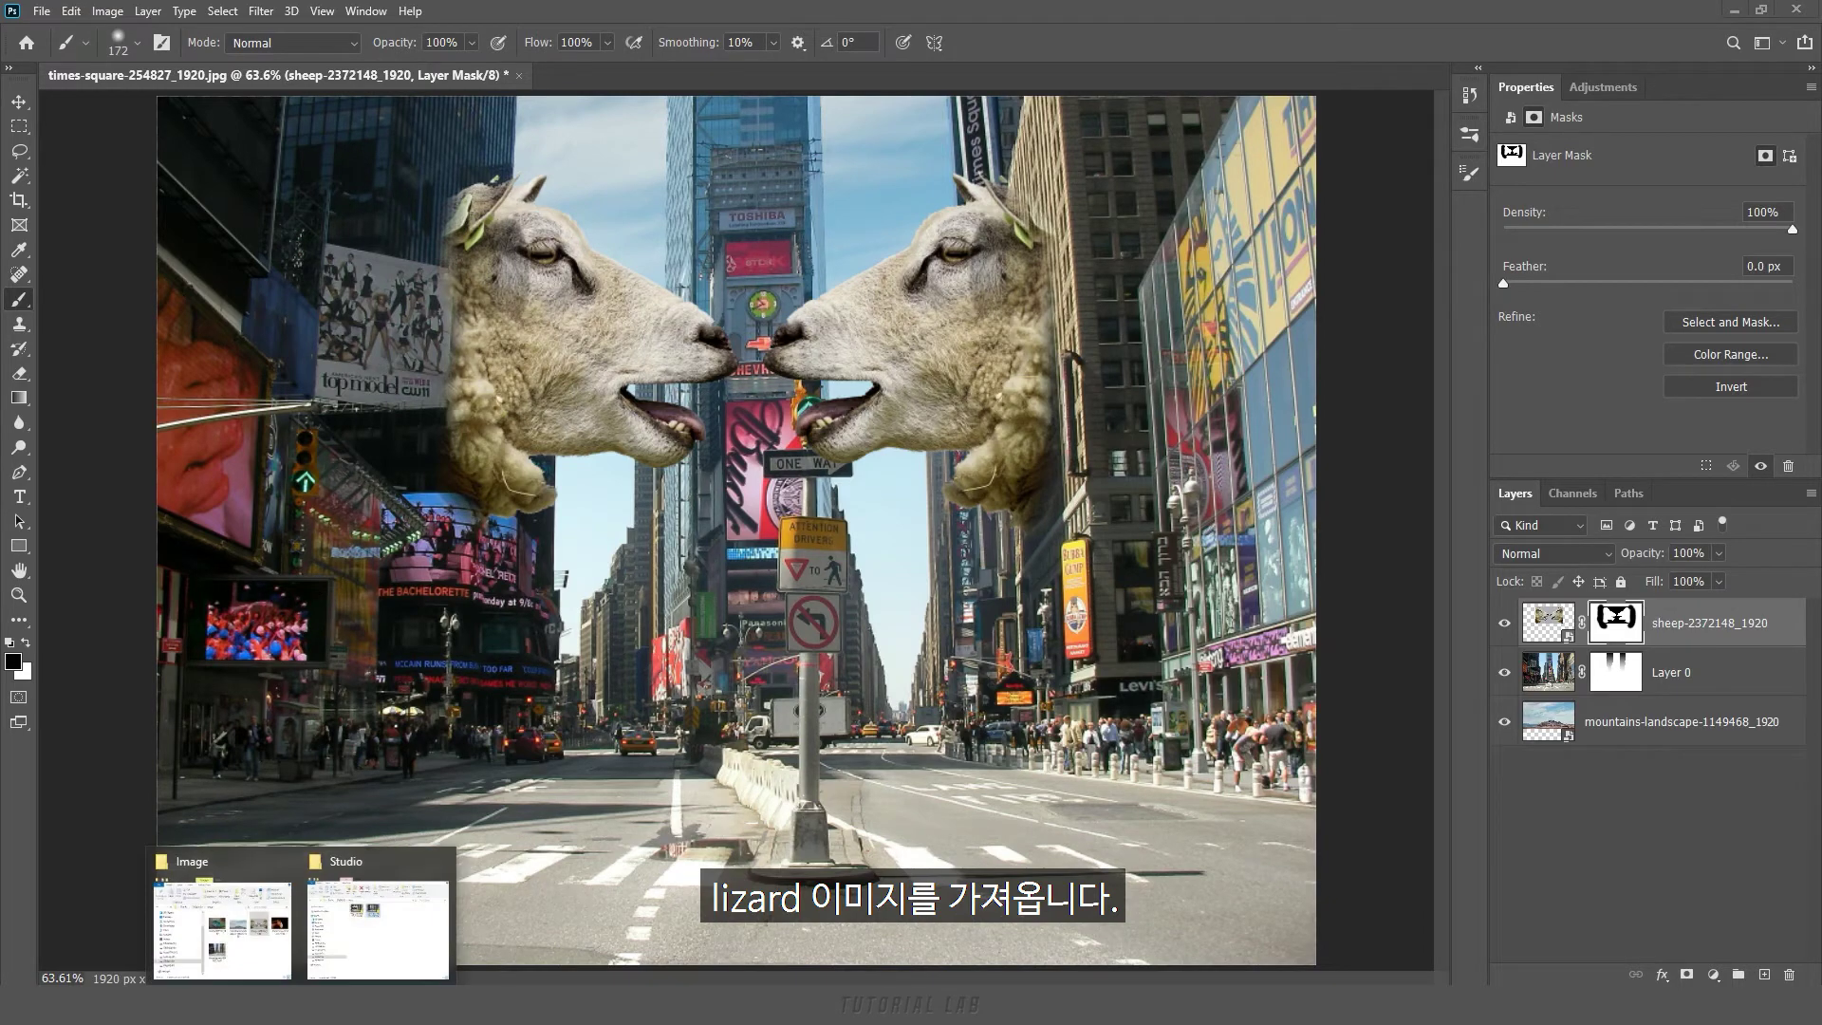
{"action": "left_click", "coordinate": [277, 965]}
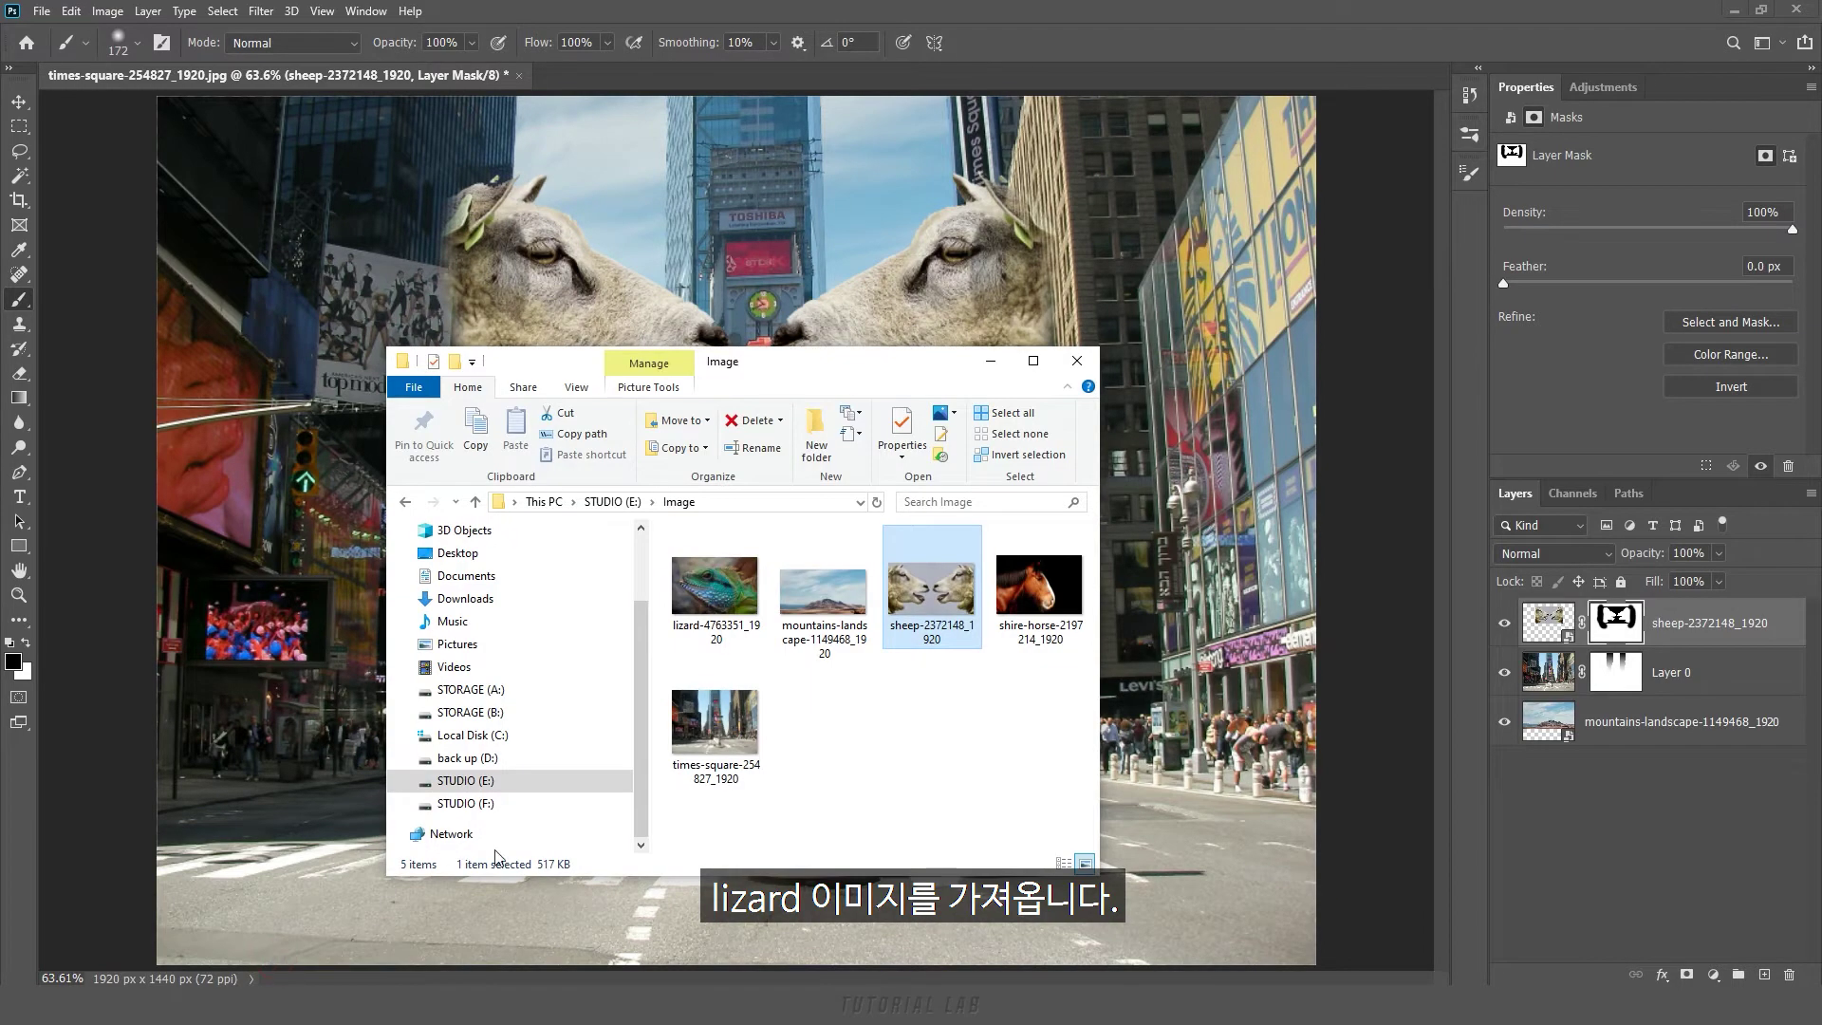
{"action": "left_click", "coordinate": [715, 589]}
{"action": "left_click", "coordinate": [1222, 531]}
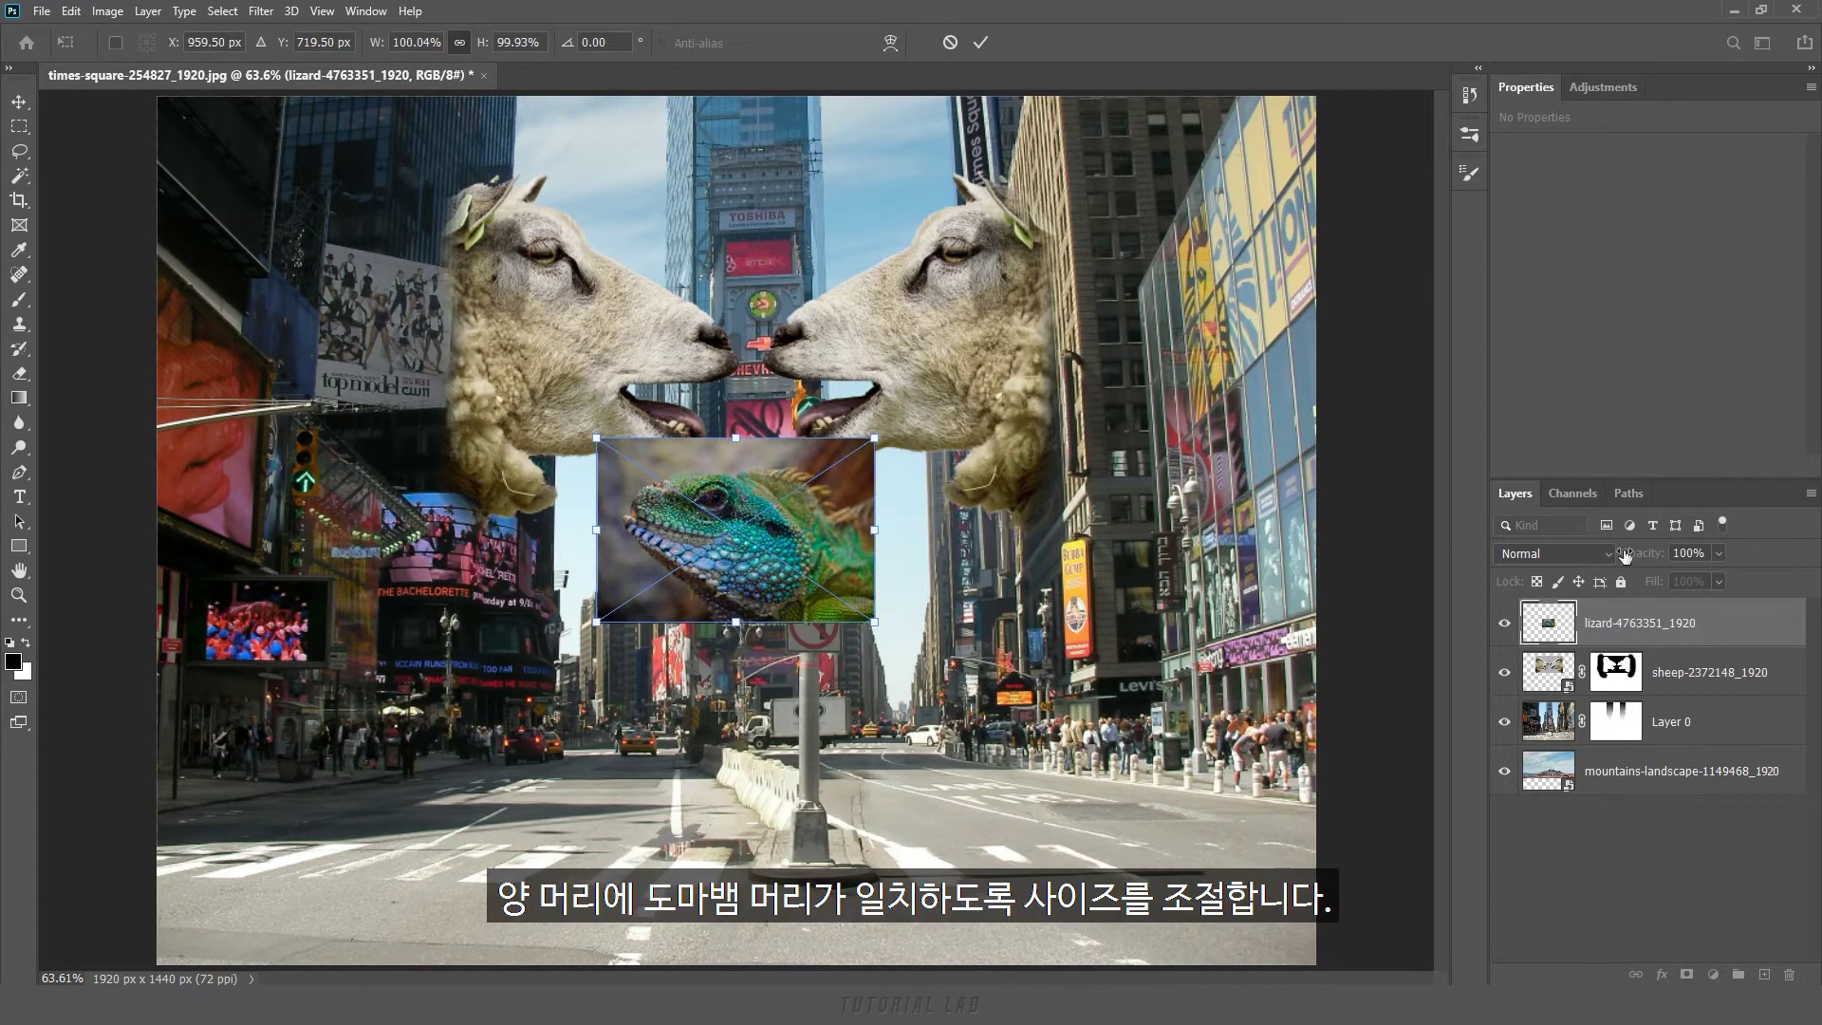
{"action": "left_click", "coordinate": [1717, 555]}
{"action": "left_click_drag", "start_coordinate": [1683, 582], "coordinate": [1674, 589]}
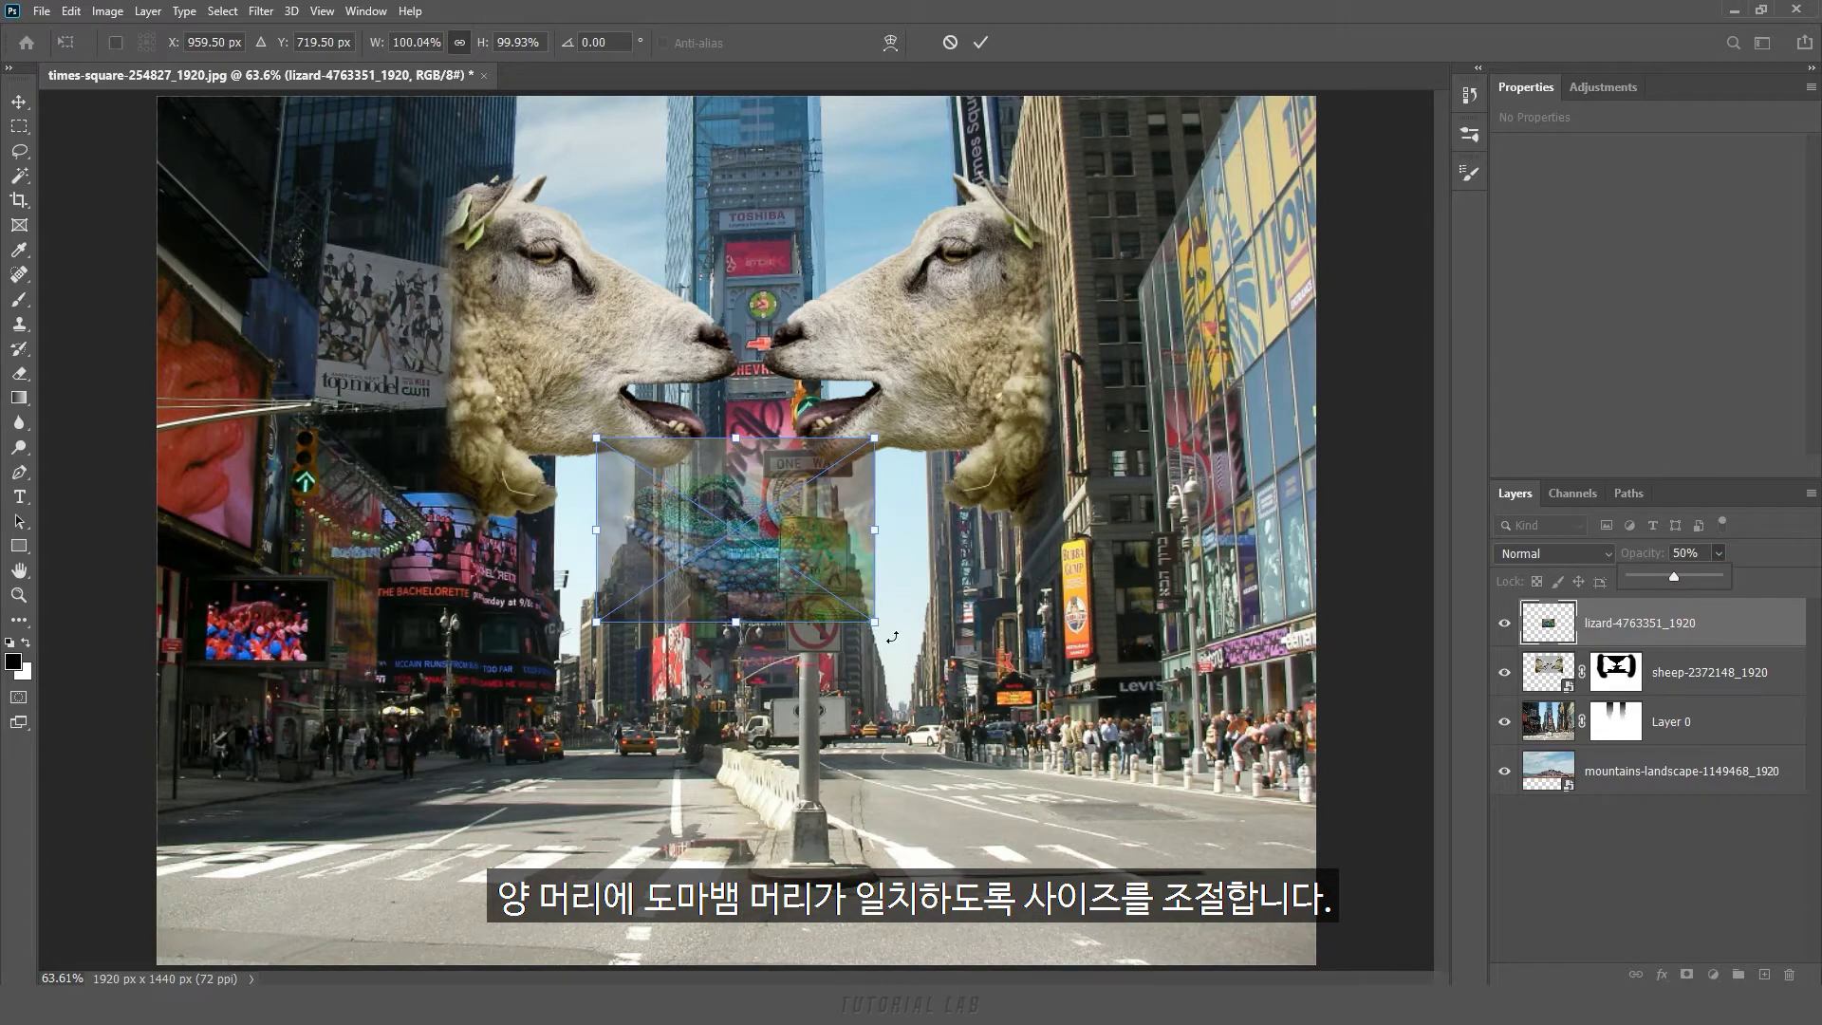
Scale, rotate and move the lizard to about 1509 × 1310 px so its head matches the right sheep's head, and restore opacity to 100%
{"action": "left_click_drag", "start_coordinate": [875, 626], "coordinate": [1198, 839]}
{"action": "left_click_drag", "start_coordinate": [1011, 745], "coordinate": [1127, 438]}
{"action": "left_click_drag", "start_coordinate": [1330, 550], "coordinate": [1399, 351]}
{"action": "left_click_drag", "start_coordinate": [969, 529], "coordinate": [987, 493]}
{"action": "left_click_drag", "start_coordinate": [887, 642], "coordinate": [808, 686]}
{"action": "left_click_drag", "start_coordinate": [1005, 465], "coordinate": [1045, 439]}
{"action": "left_click_drag", "start_coordinate": [849, 675], "coordinate": [803, 716]}
{"action": "left_click_drag", "start_coordinate": [960, 515], "coordinate": [978, 493]}
{"action": "left_click_drag", "start_coordinate": [820, 693], "coordinate": [801, 723]}
{"action": "left_click_drag", "start_coordinate": [915, 591], "coordinate": [925, 578]}
{"action": "left_click", "coordinate": [979, 48]}
{"action": "key", "text": "b"}
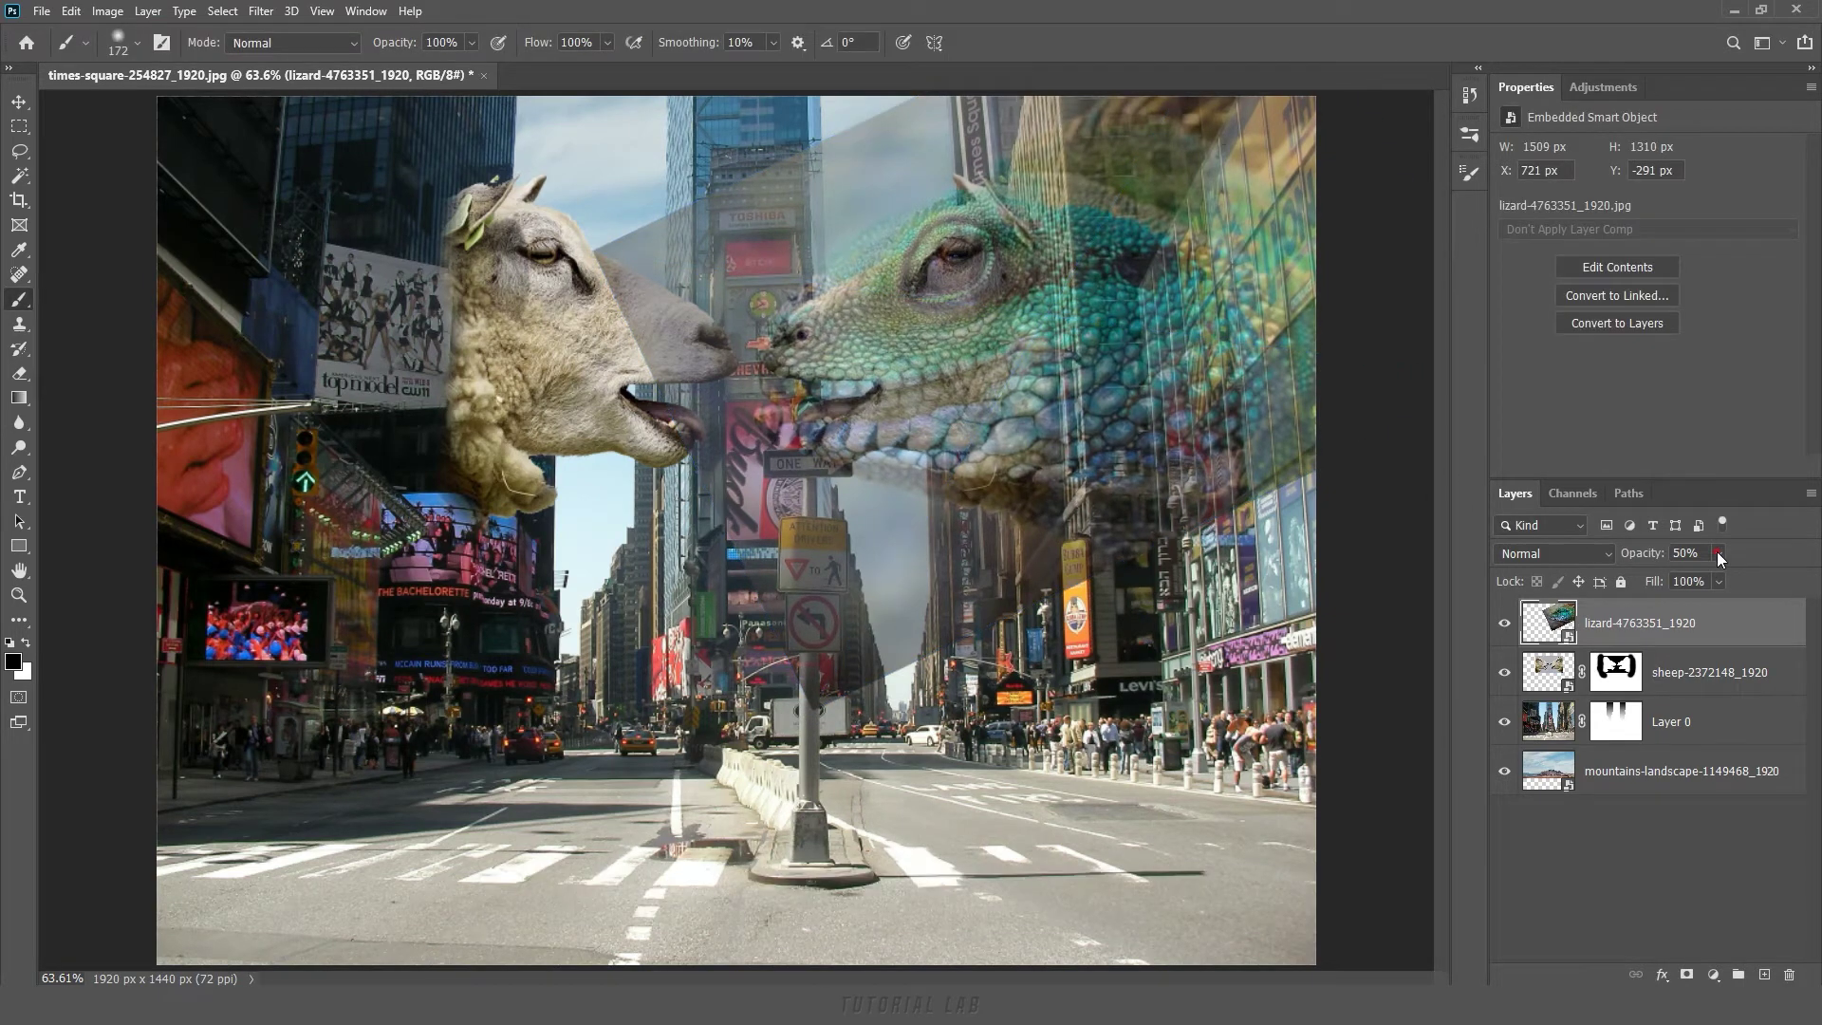
{"action": "left_click", "coordinate": [1776, 548]}
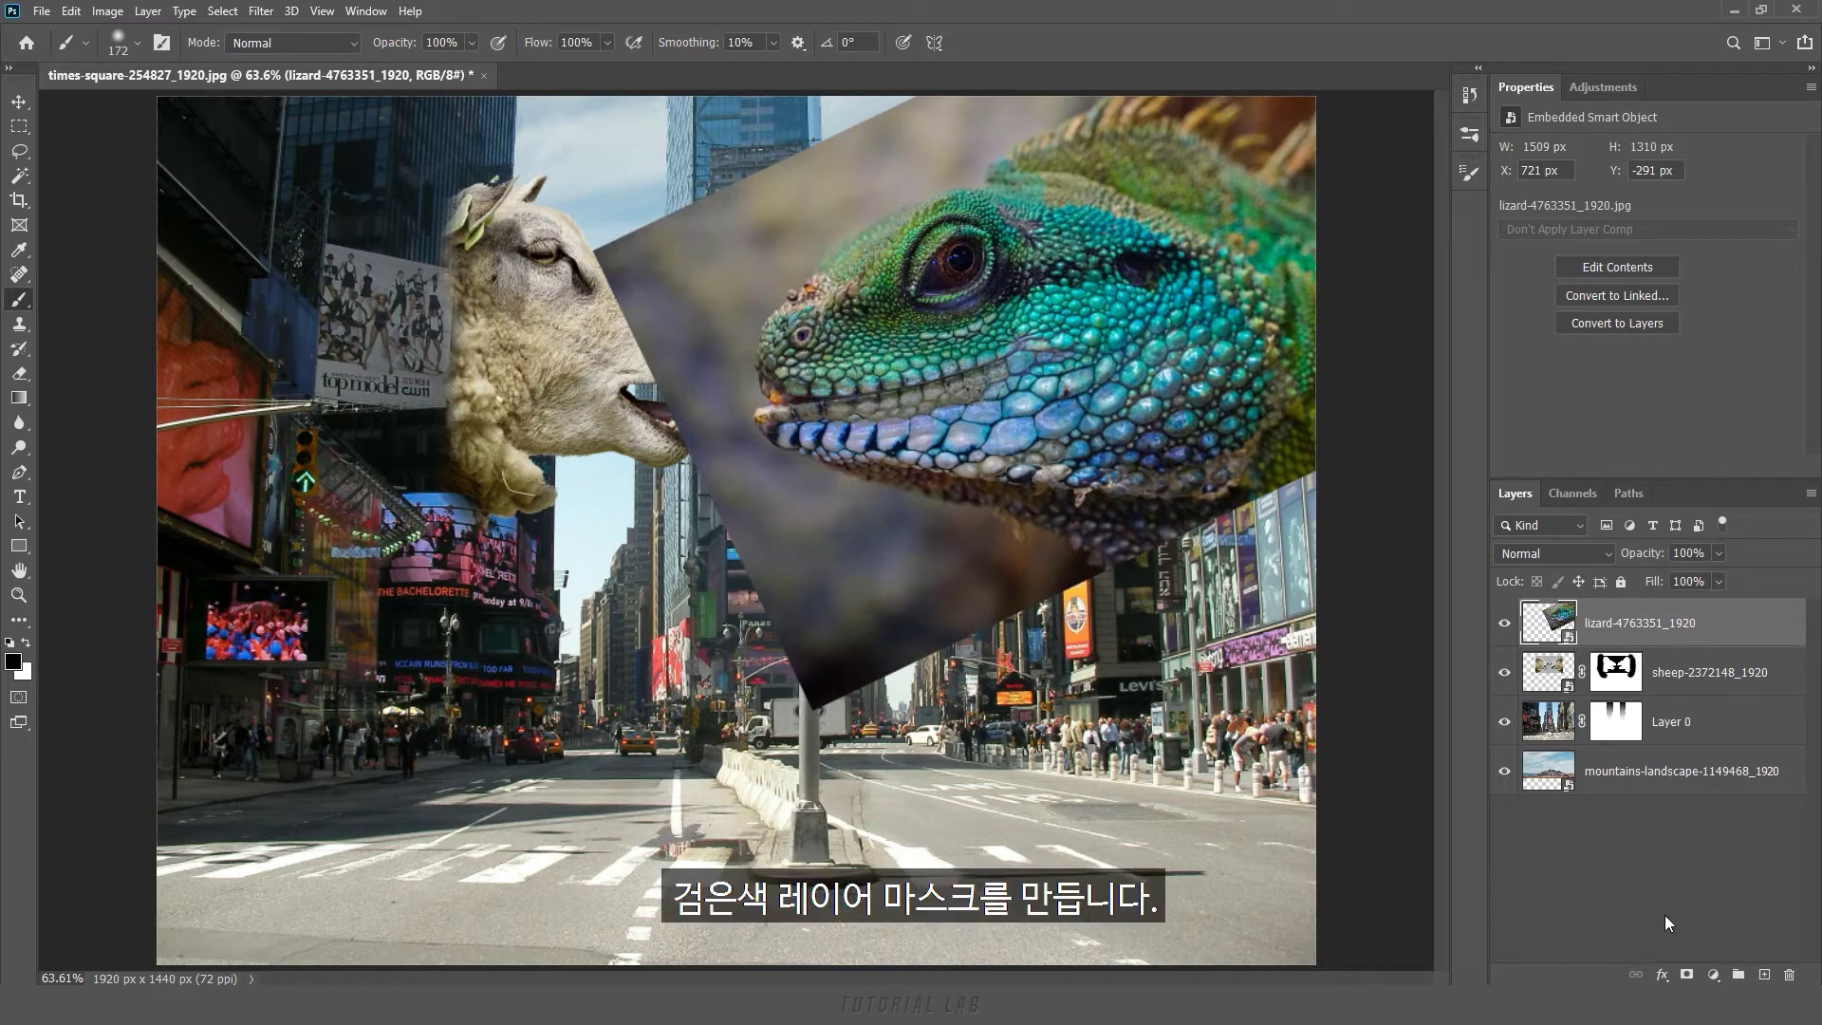
Add a black layer mask to the lizard layer and paint white over the right sheep's face, reducing the soft brush to 50 px
{"action": "left_click", "coordinate": [1686, 974], "text": "alt"}
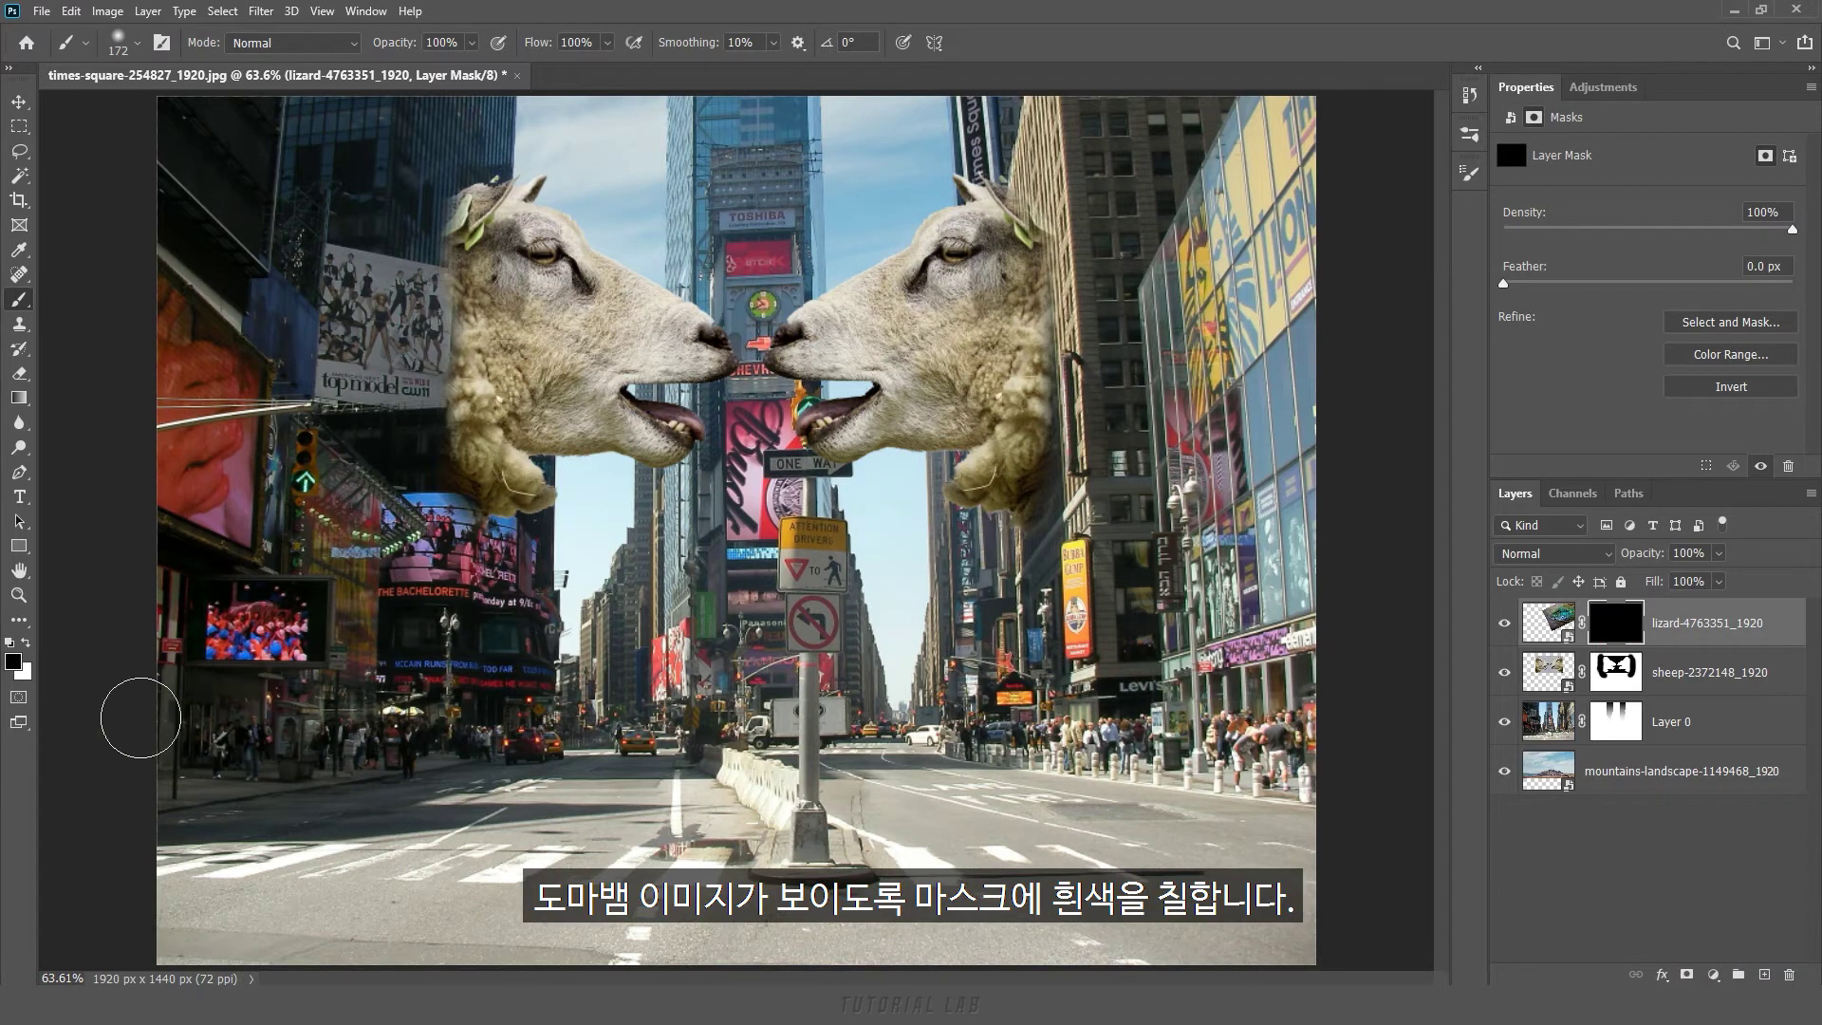
{"action": "left_click", "coordinate": [28, 643]}
{"action": "key", "text": "bracketleft"}
{"action": "key", "text": "bracketleft"}
{"action": "mouse_move", "coordinate": [973, 235]}
{"action": "left_mouse_down"}
{"action": "mouse_move", "coordinate": [894, 302]}
{"action": "mouse_move", "coordinate": [930, 290]}
{"action": "mouse_move", "coordinate": [844, 331]}
{"action": "mouse_move", "coordinate": [969, 295]}
{"action": "mouse_move", "coordinate": [927, 385]}
{"action": "mouse_move", "coordinate": [955, 384]}
{"action": "mouse_move", "coordinate": [912, 389]}
{"action": "mouse_move", "coordinate": [834, 446]}
{"action": "left_mouse_up"}
{"action": "key", "text": "bracketleft"}
{"action": "key", "text": "bracketleft"}
{"action": "key", "text": "bracketleft"}
{"action": "key", "text": "bracketleft"}
{"action": "key", "text": "bracketleft"}
{"action": "mouse_move", "coordinate": [897, 419]}
{"action": "left_mouse_down"}
{"action": "mouse_move", "coordinate": [878, 437]}
{"action": "mouse_move", "coordinate": [966, 422]}
{"action": "left_mouse_up"}
{"action": "mouse_move", "coordinate": [829, 358]}
{"action": "left_mouse_down"}
{"action": "mouse_move", "coordinate": [785, 358]}
{"action": "mouse_move", "coordinate": [864, 362]}
{"action": "mouse_move", "coordinate": [823, 319]}
{"action": "mouse_move", "coordinate": [878, 293]}
{"action": "left_mouse_up"}
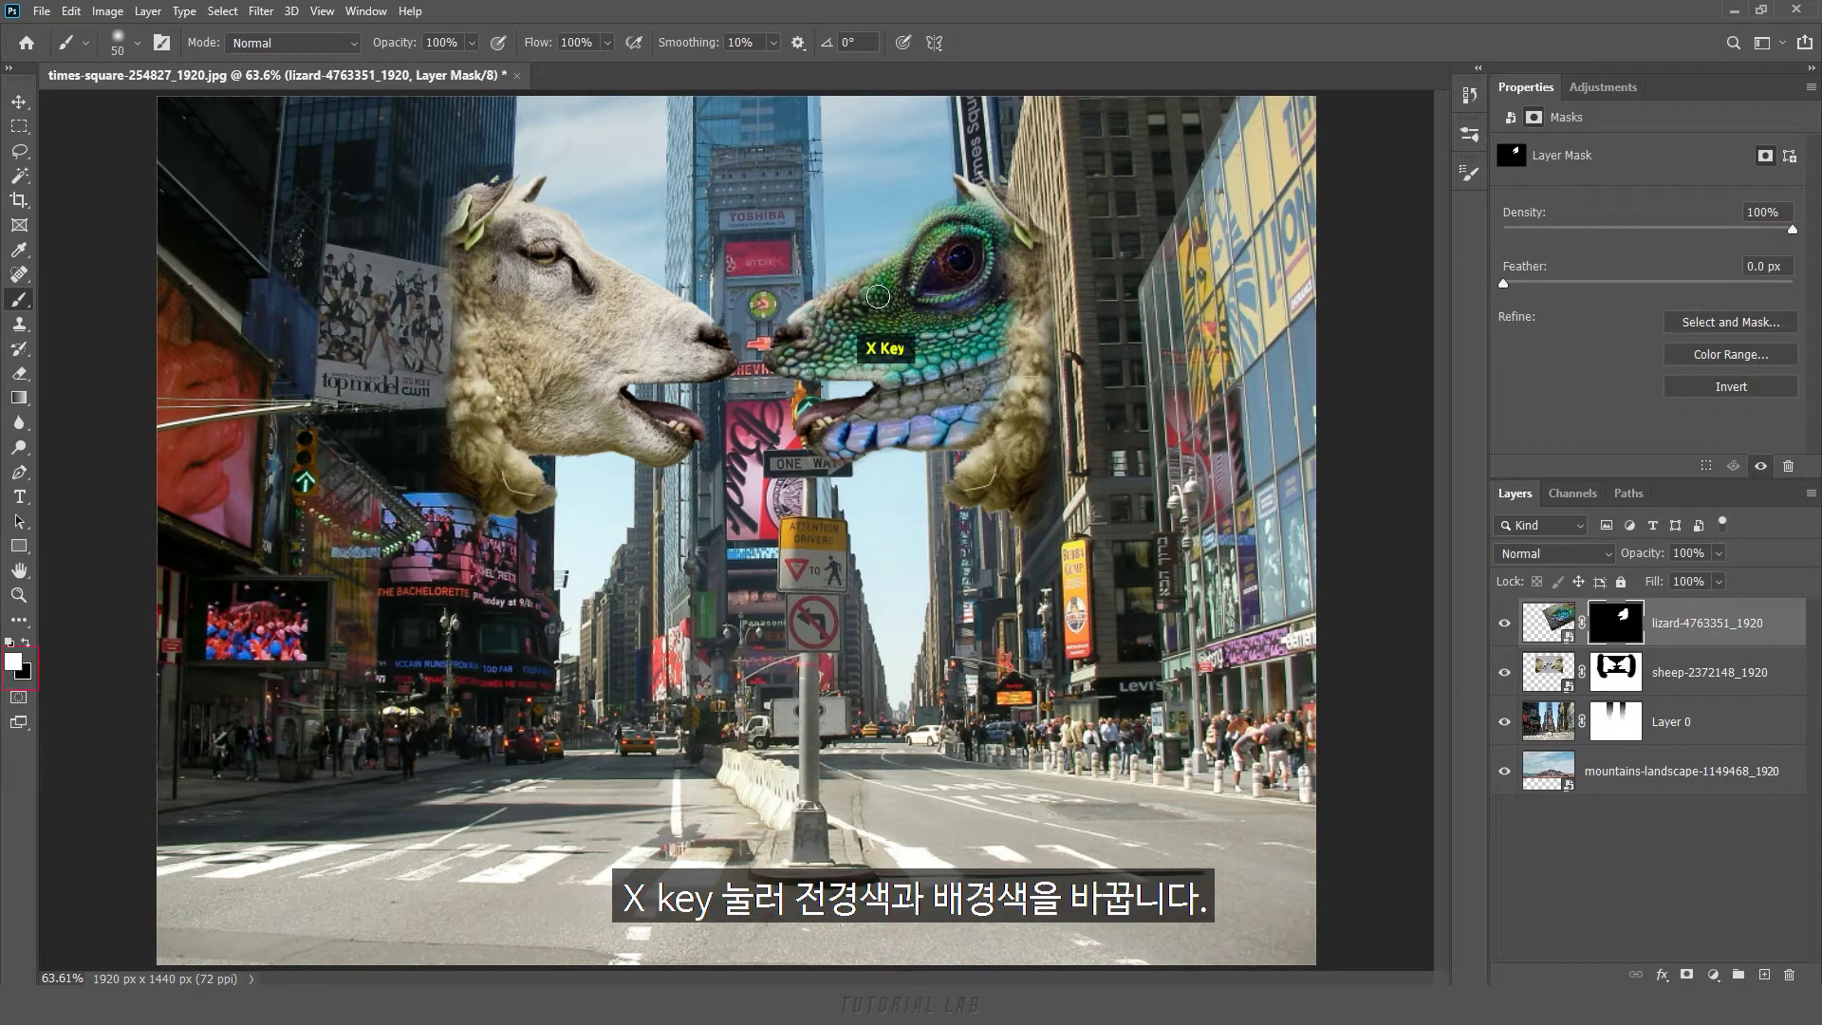
Paint black on the lizard mask with the 50 px brush to clean up lizard areas spilling beyond the forehead and lower jaw
{"action": "key", "text": "x"}
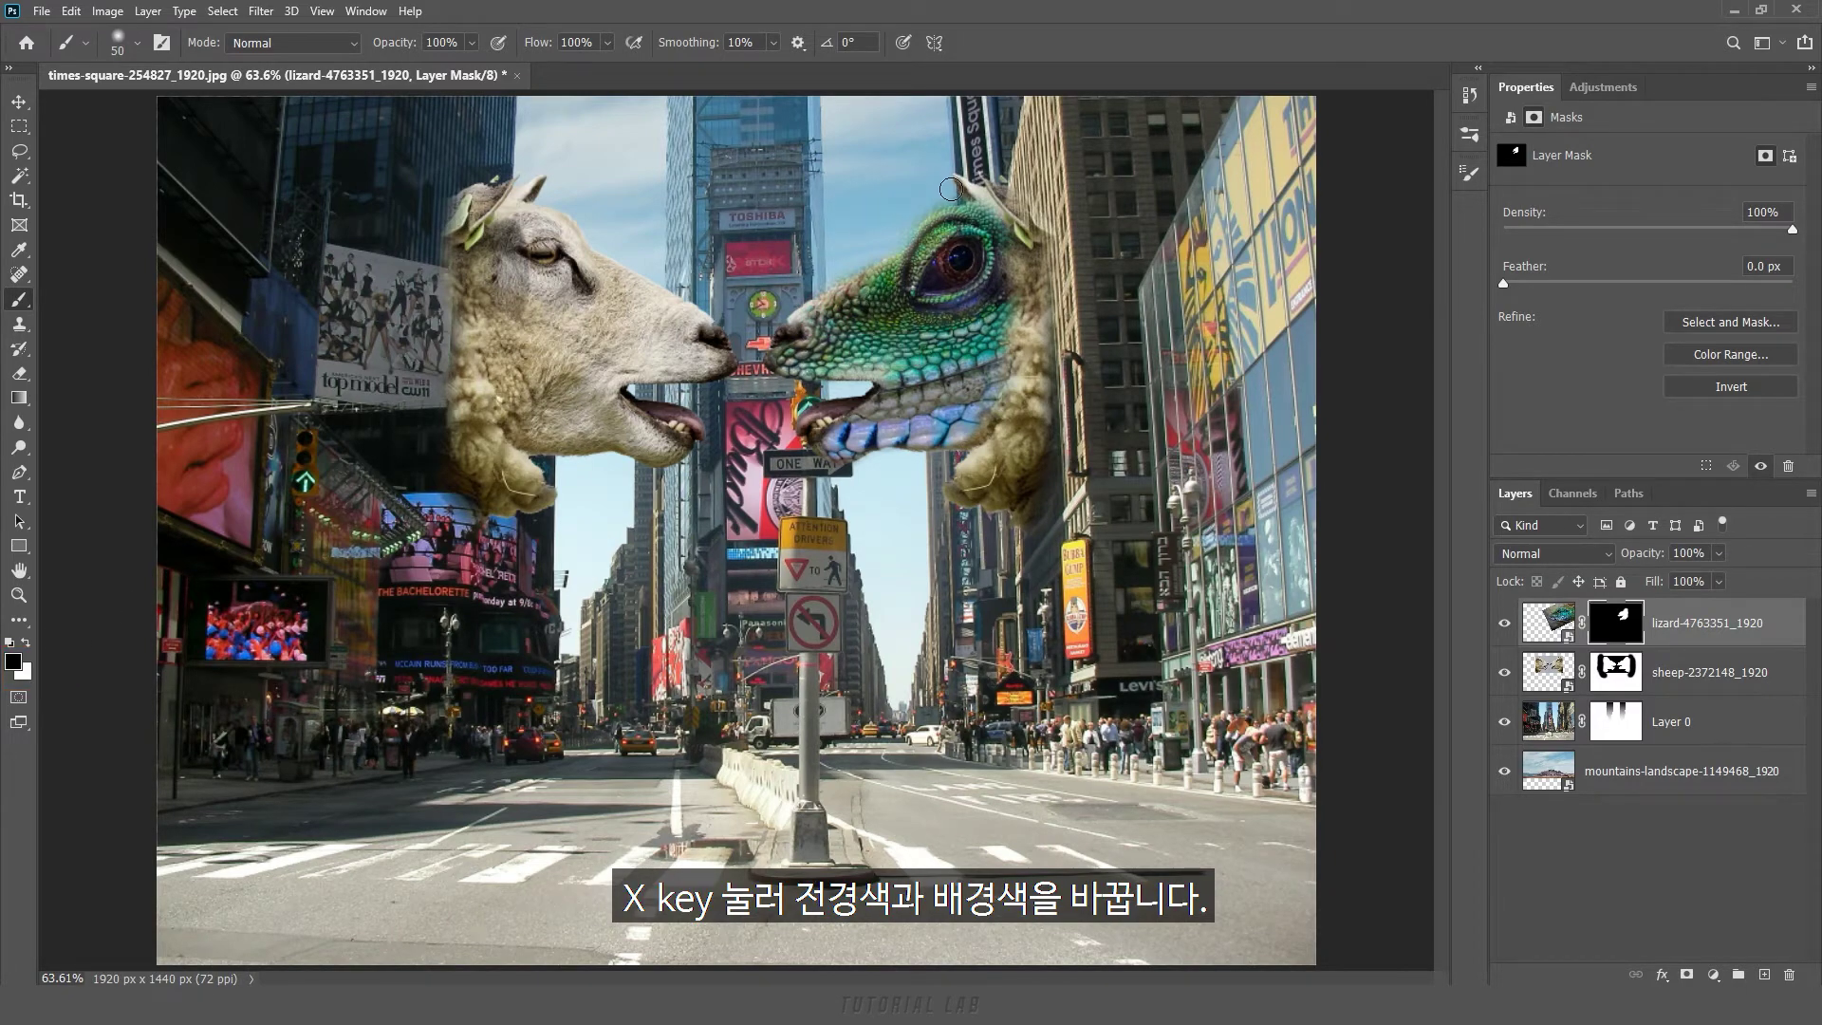
{"action": "left_click_drag", "start_coordinate": [927, 194], "coordinate": [825, 284]}
{"action": "left_click_drag", "start_coordinate": [817, 483], "coordinate": [801, 483]}
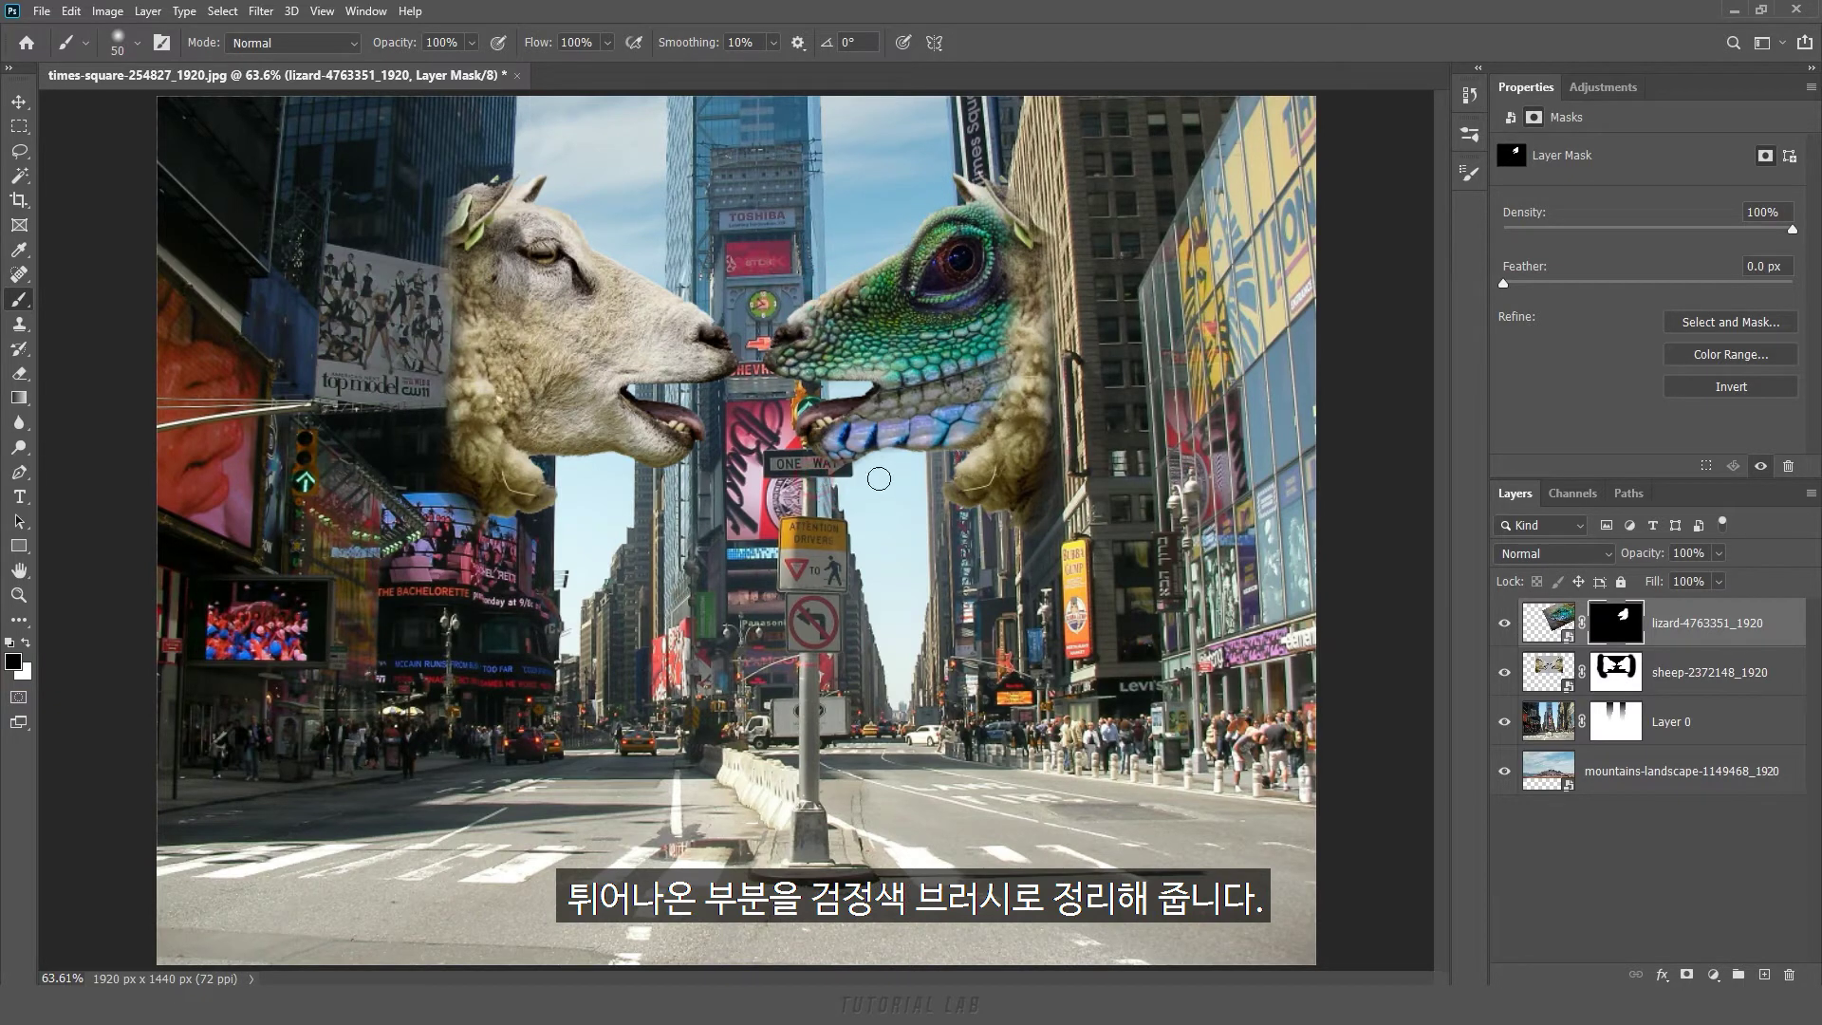
{"action": "key", "text": "bracketleft"}
{"action": "key", "text": "bracketleft"}
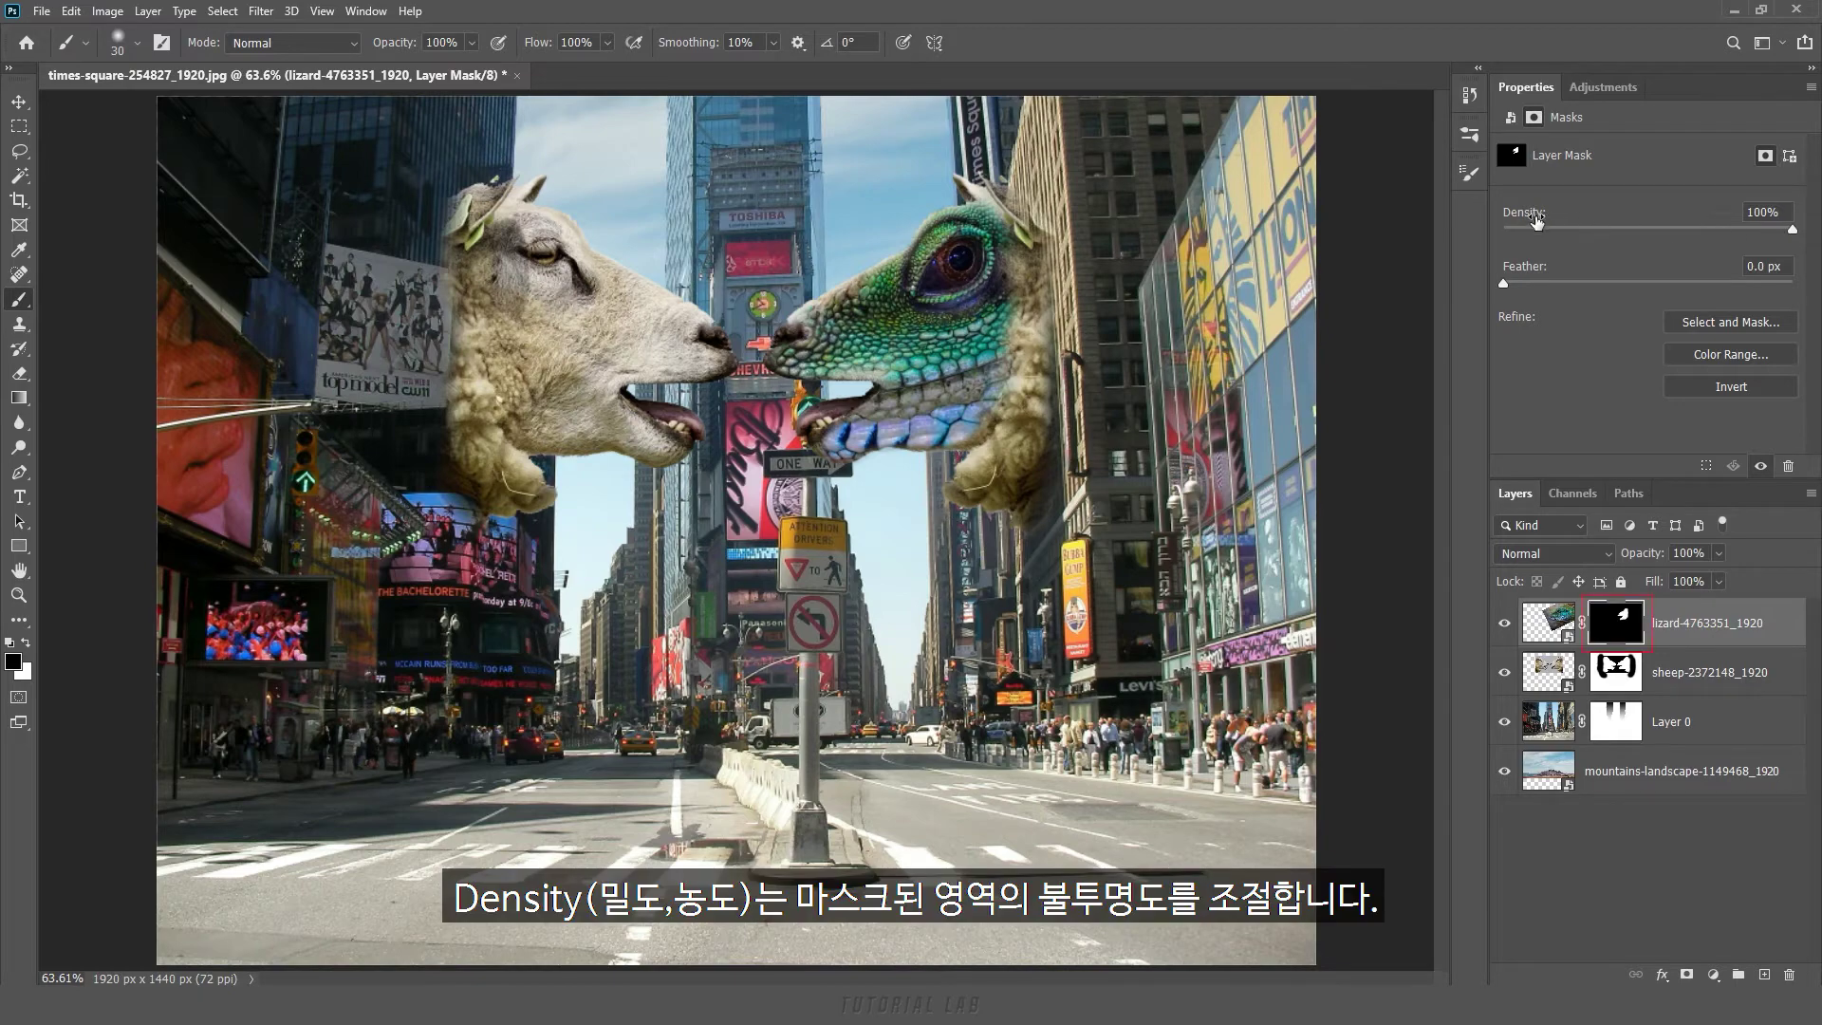
Try the lizard mask's Density at 0% and its Feather at 9.5 px, restoring them to 100% and 0 px
{"action": "left_click_drag", "start_coordinate": [1790, 231], "coordinate": [1789, 229]}
{"action": "left_click_drag", "start_coordinate": [1594, 236], "coordinate": [1501, 222]}
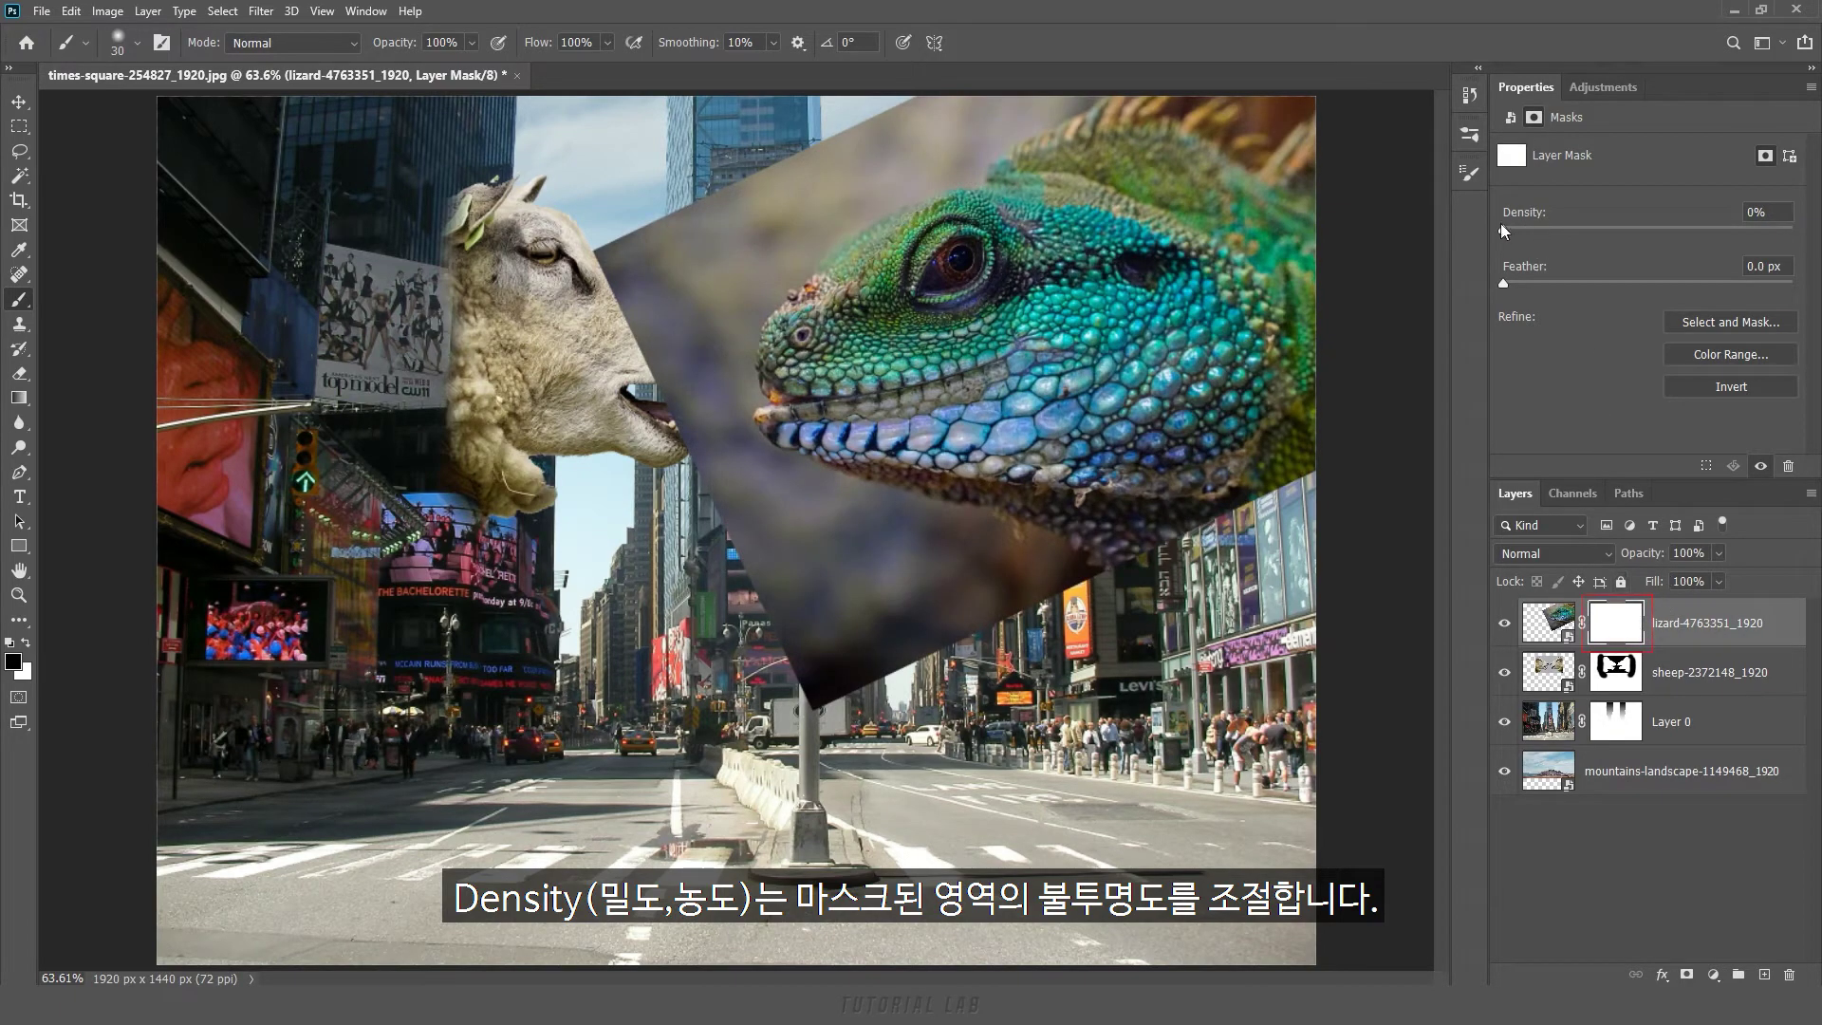
{"action": "left_click_drag", "start_coordinate": [1510, 229], "coordinate": [1793, 230]}
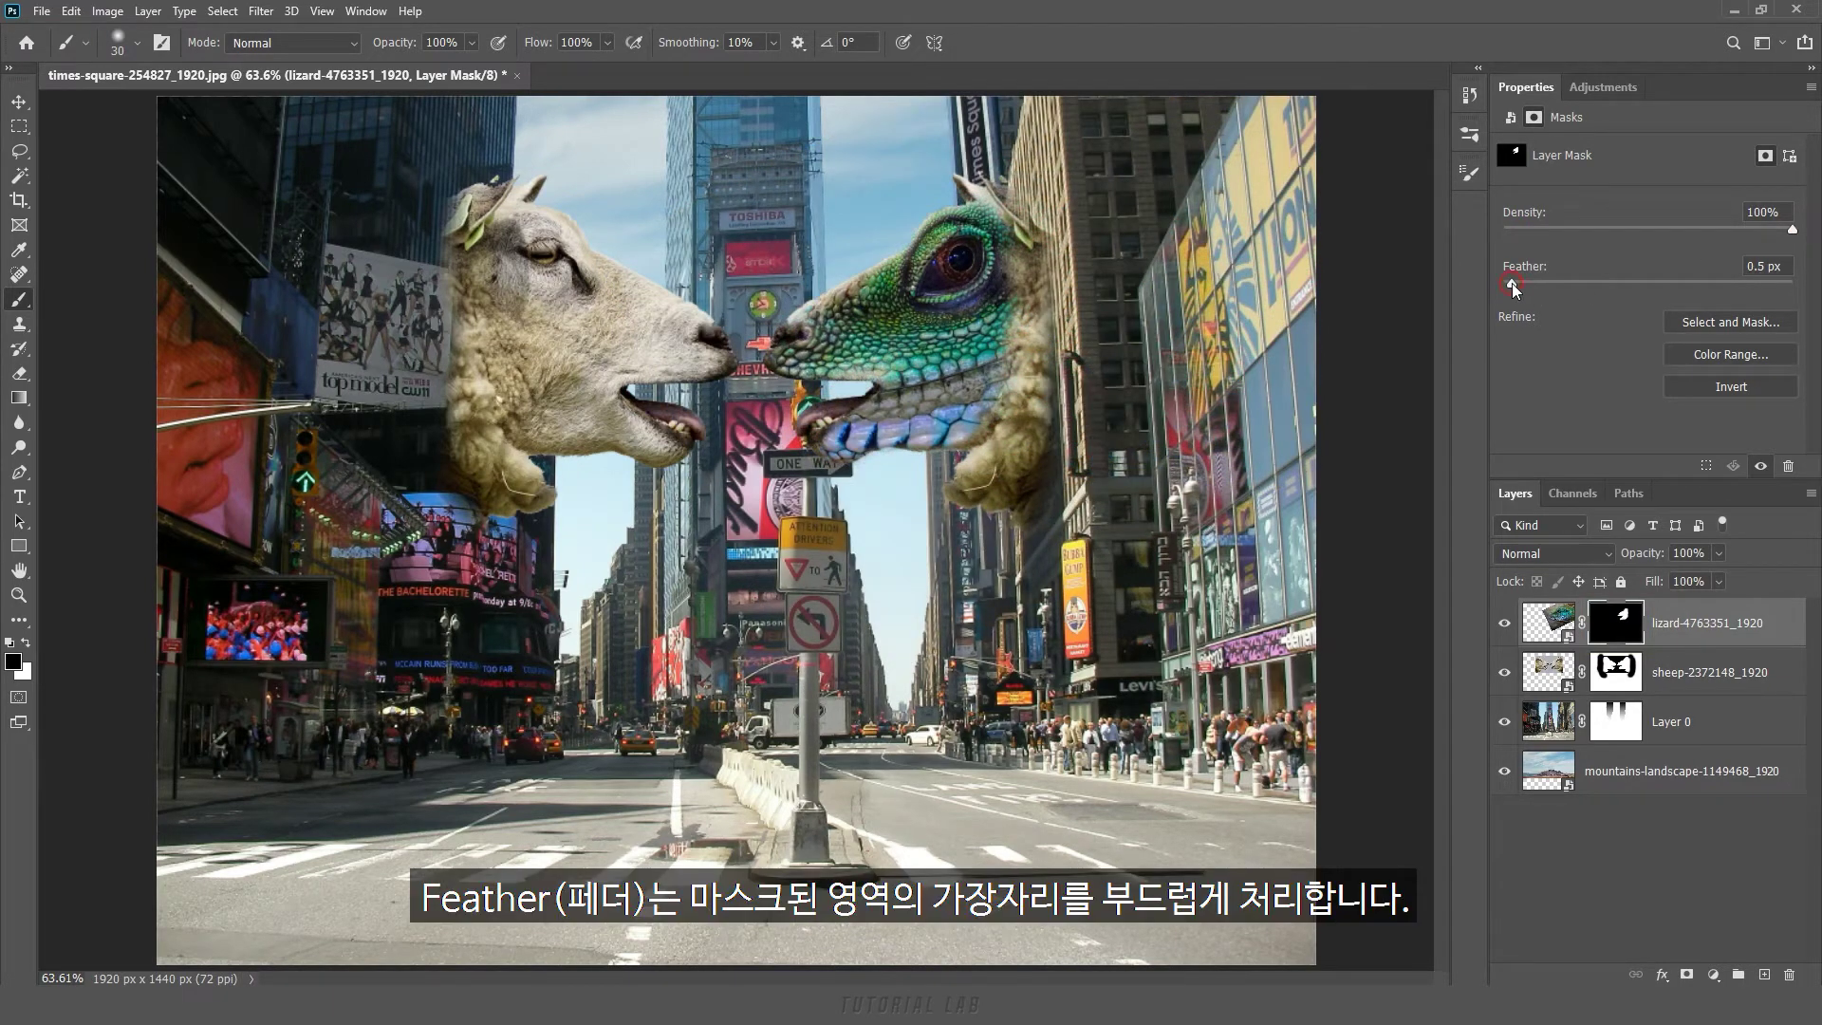
{"action": "left_click_drag", "start_coordinate": [1597, 288], "coordinate": [1614, 287]}
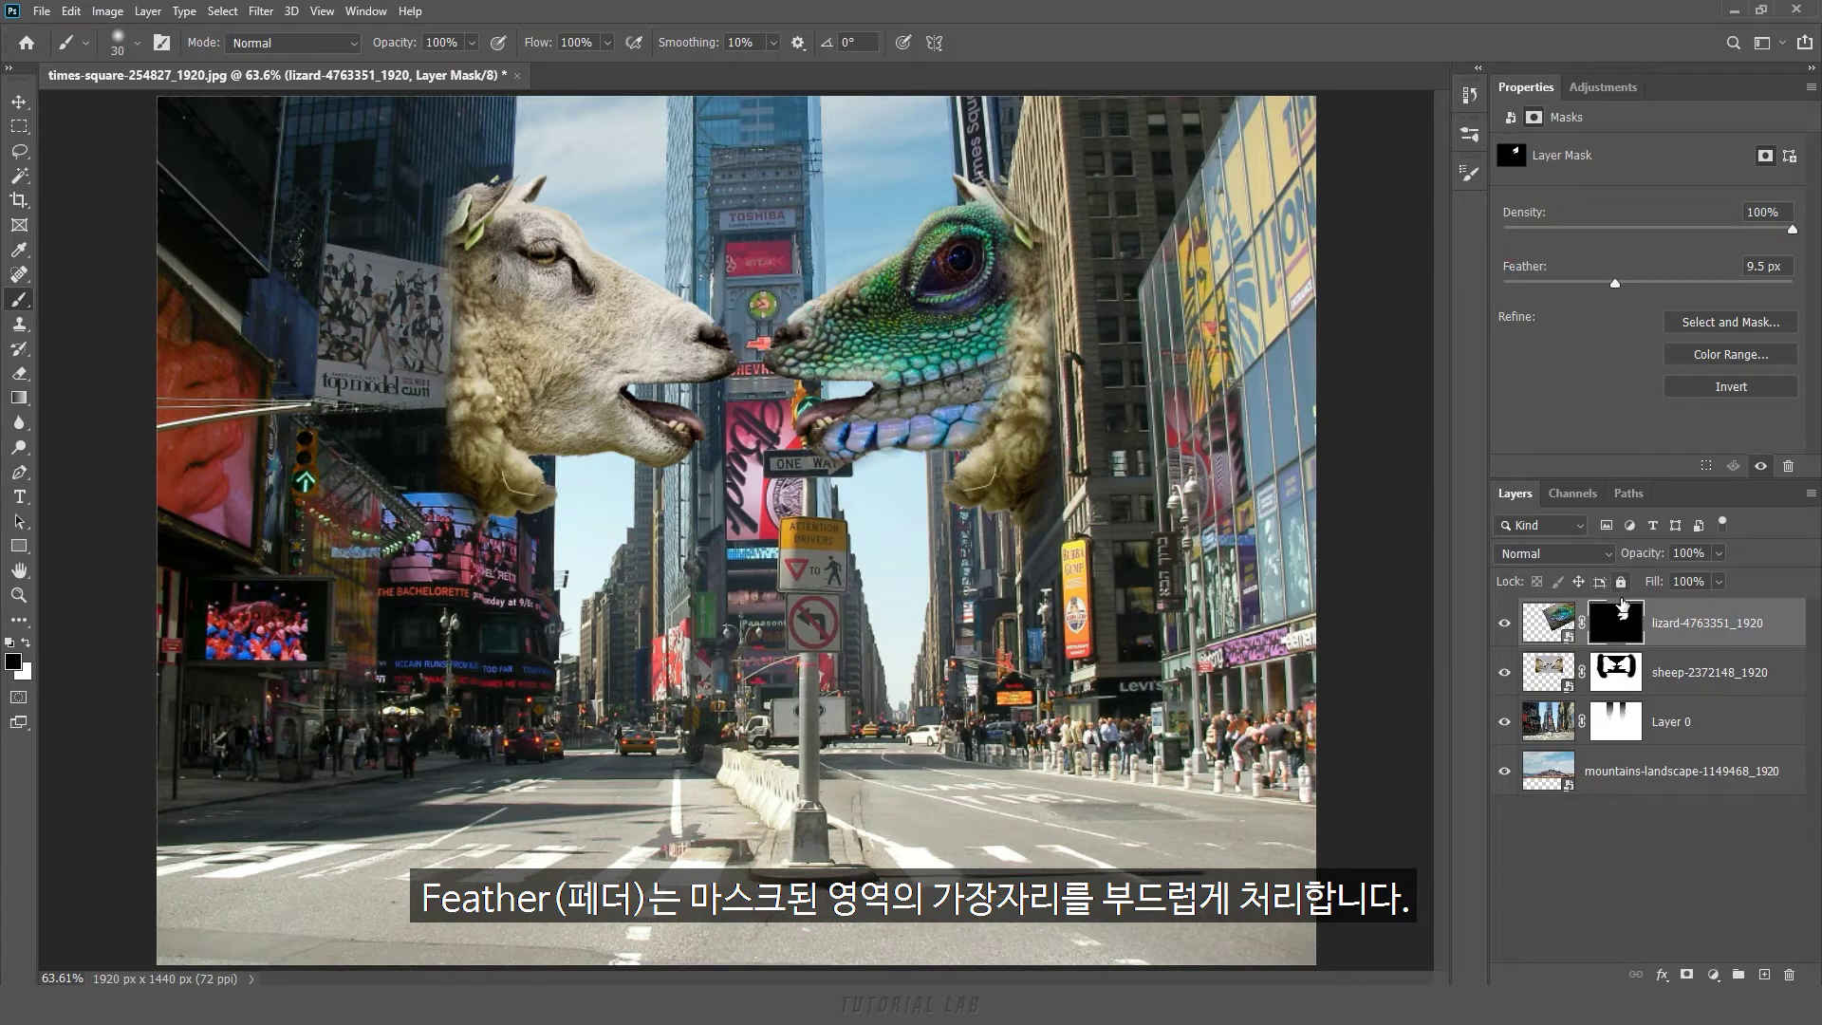
{"action": "left_click_drag", "start_coordinate": [1616, 281], "coordinate": [1477, 286]}
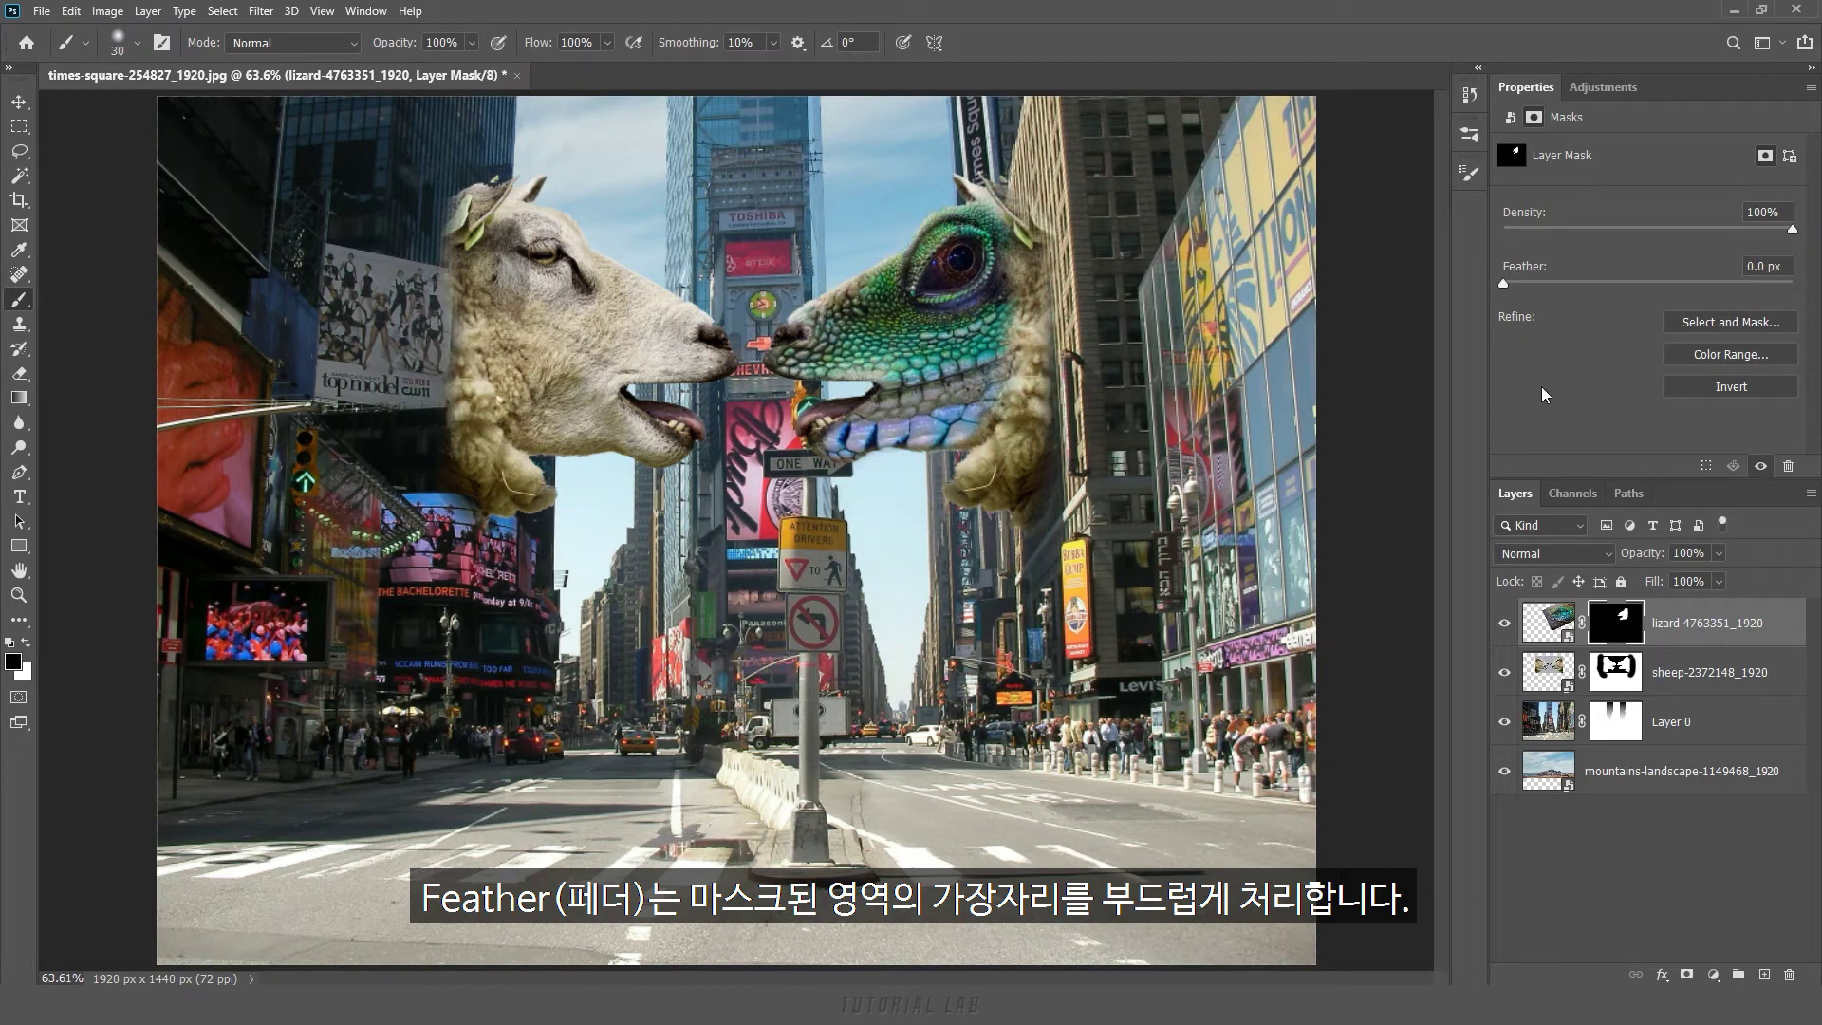
View the lizard mask on its own, try an 8.7 px Feather, return to the composite and reset the Feather to 0 px
{"action": "key", "text": "alt"}
{"action": "left_click", "coordinate": [1625, 633], "text": "alt"}
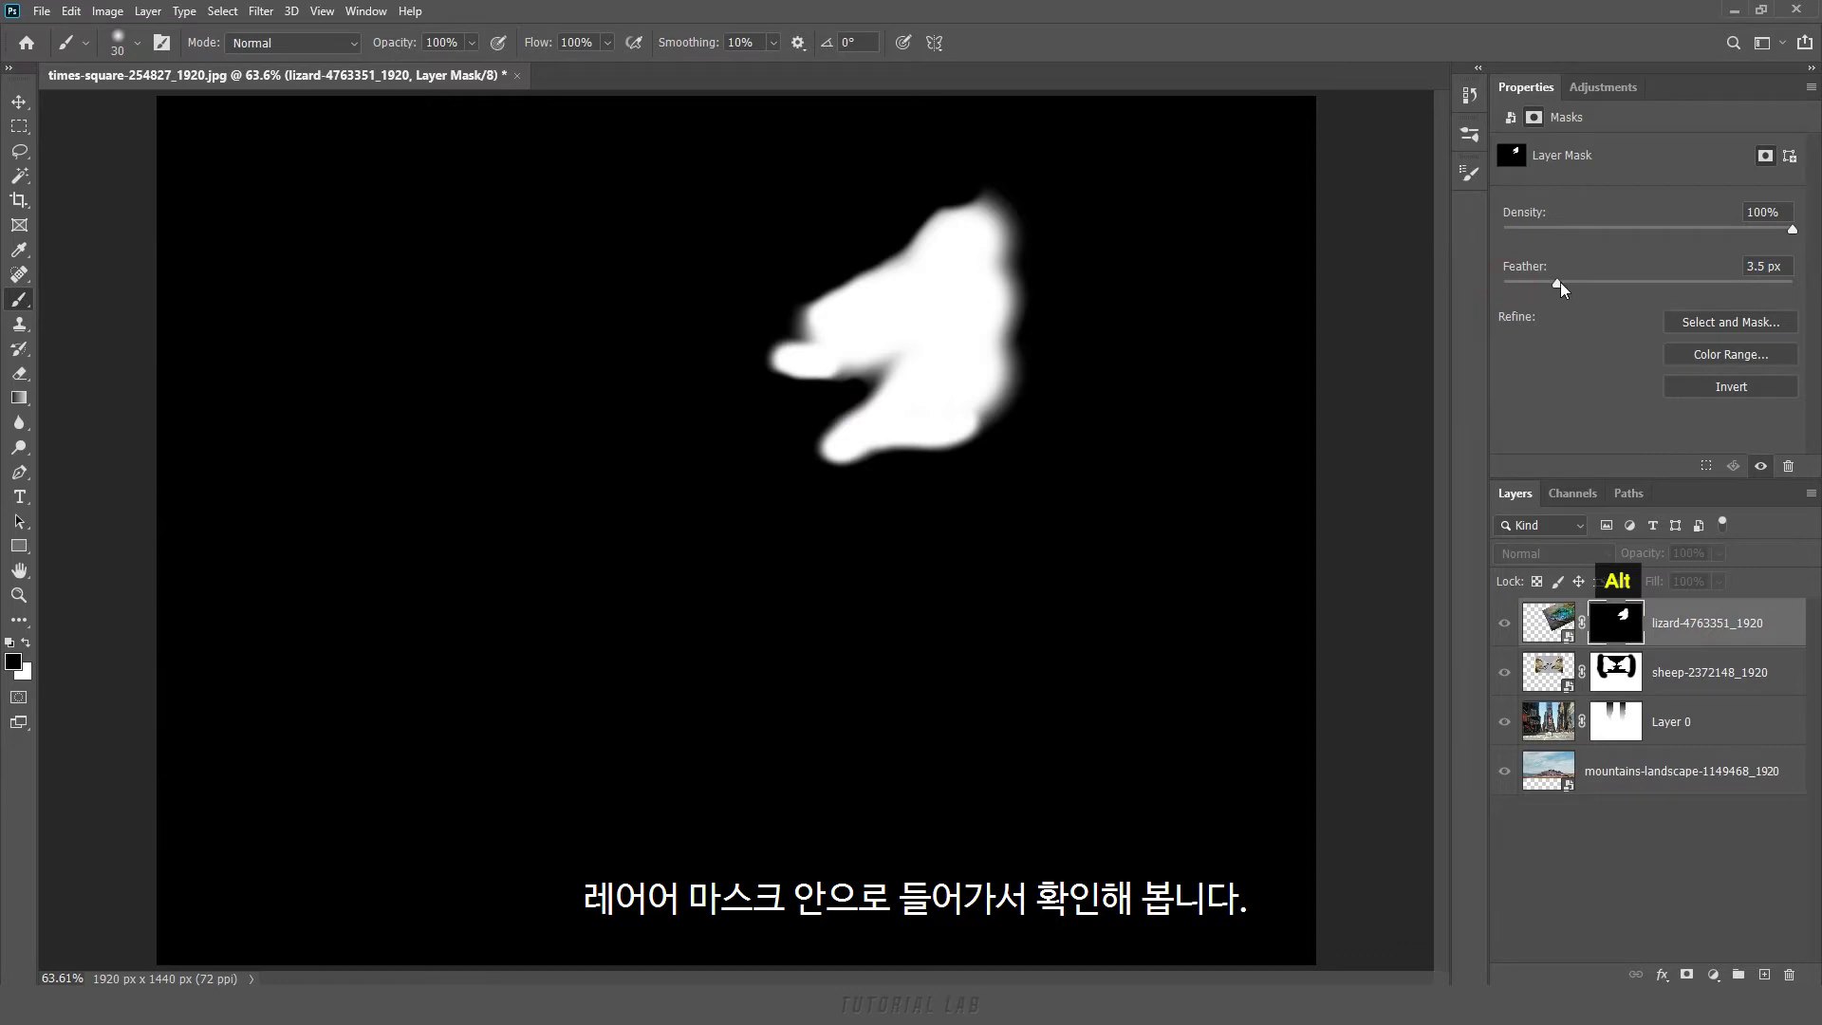
{"action": "left_click_drag", "start_coordinate": [1558, 283], "coordinate": [1609, 282]}
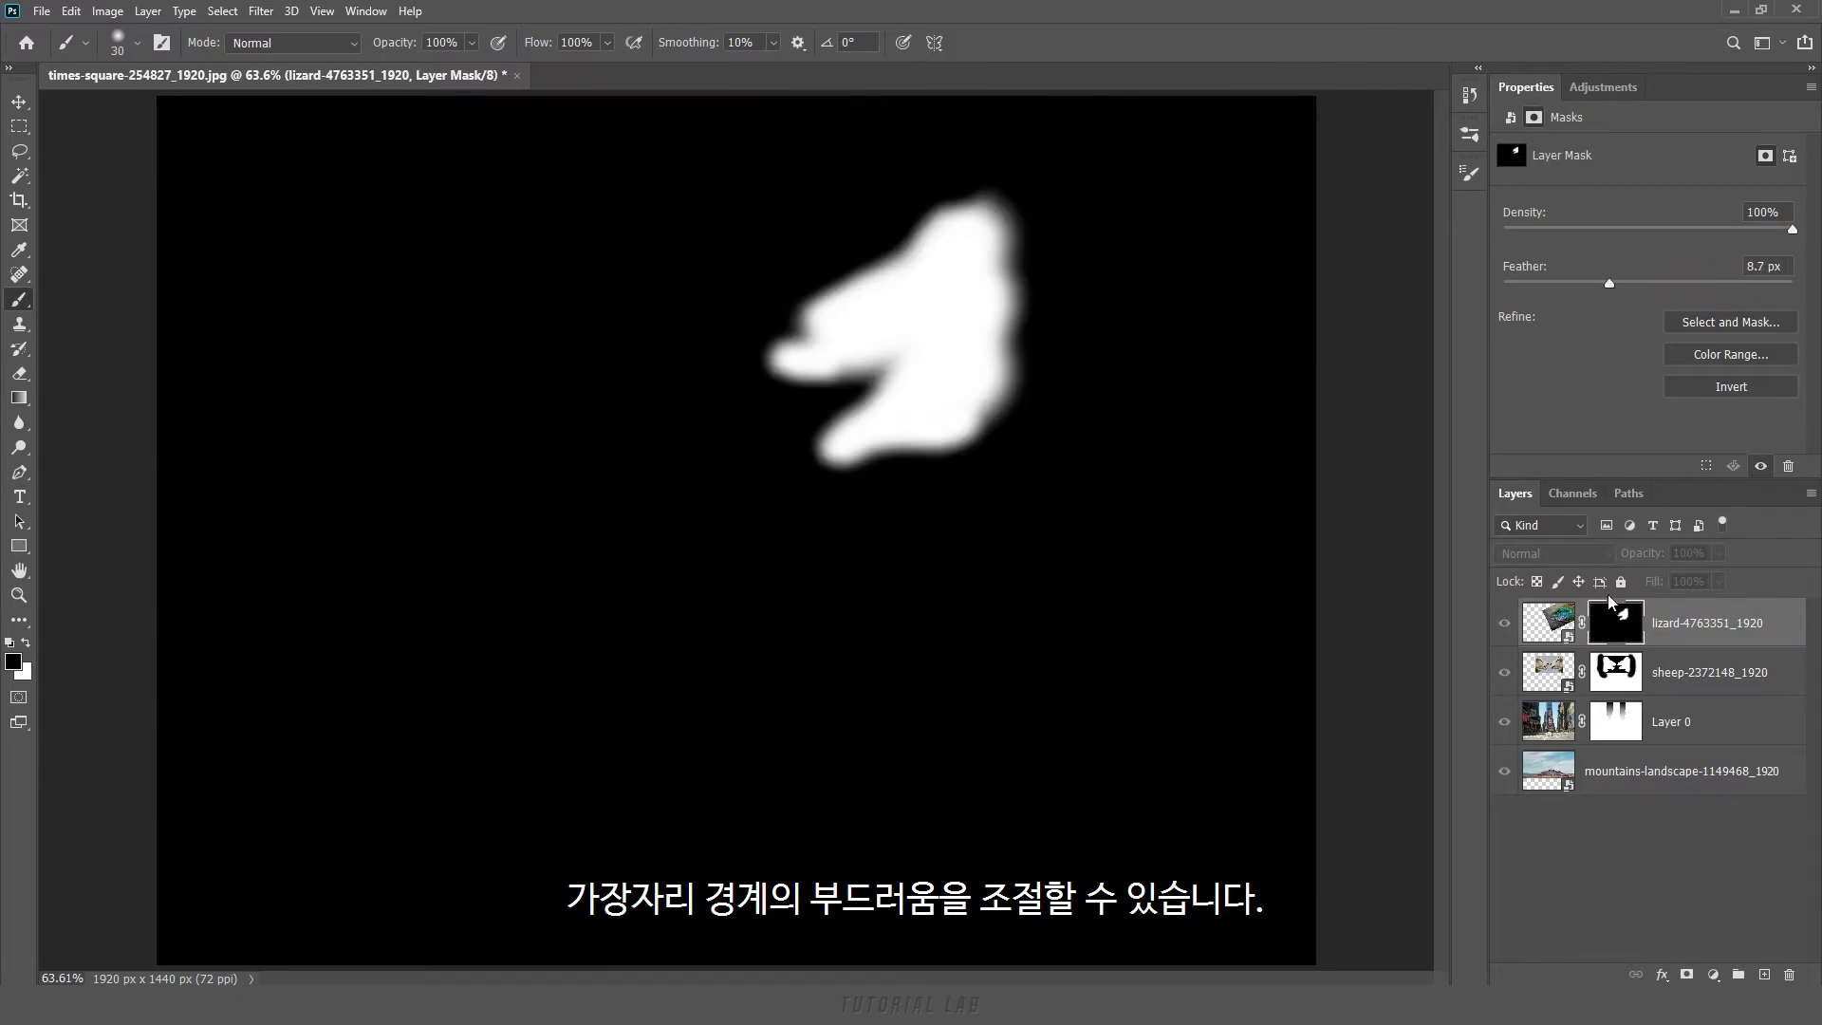
{"action": "left_click", "coordinate": [1624, 628], "text": "alt"}
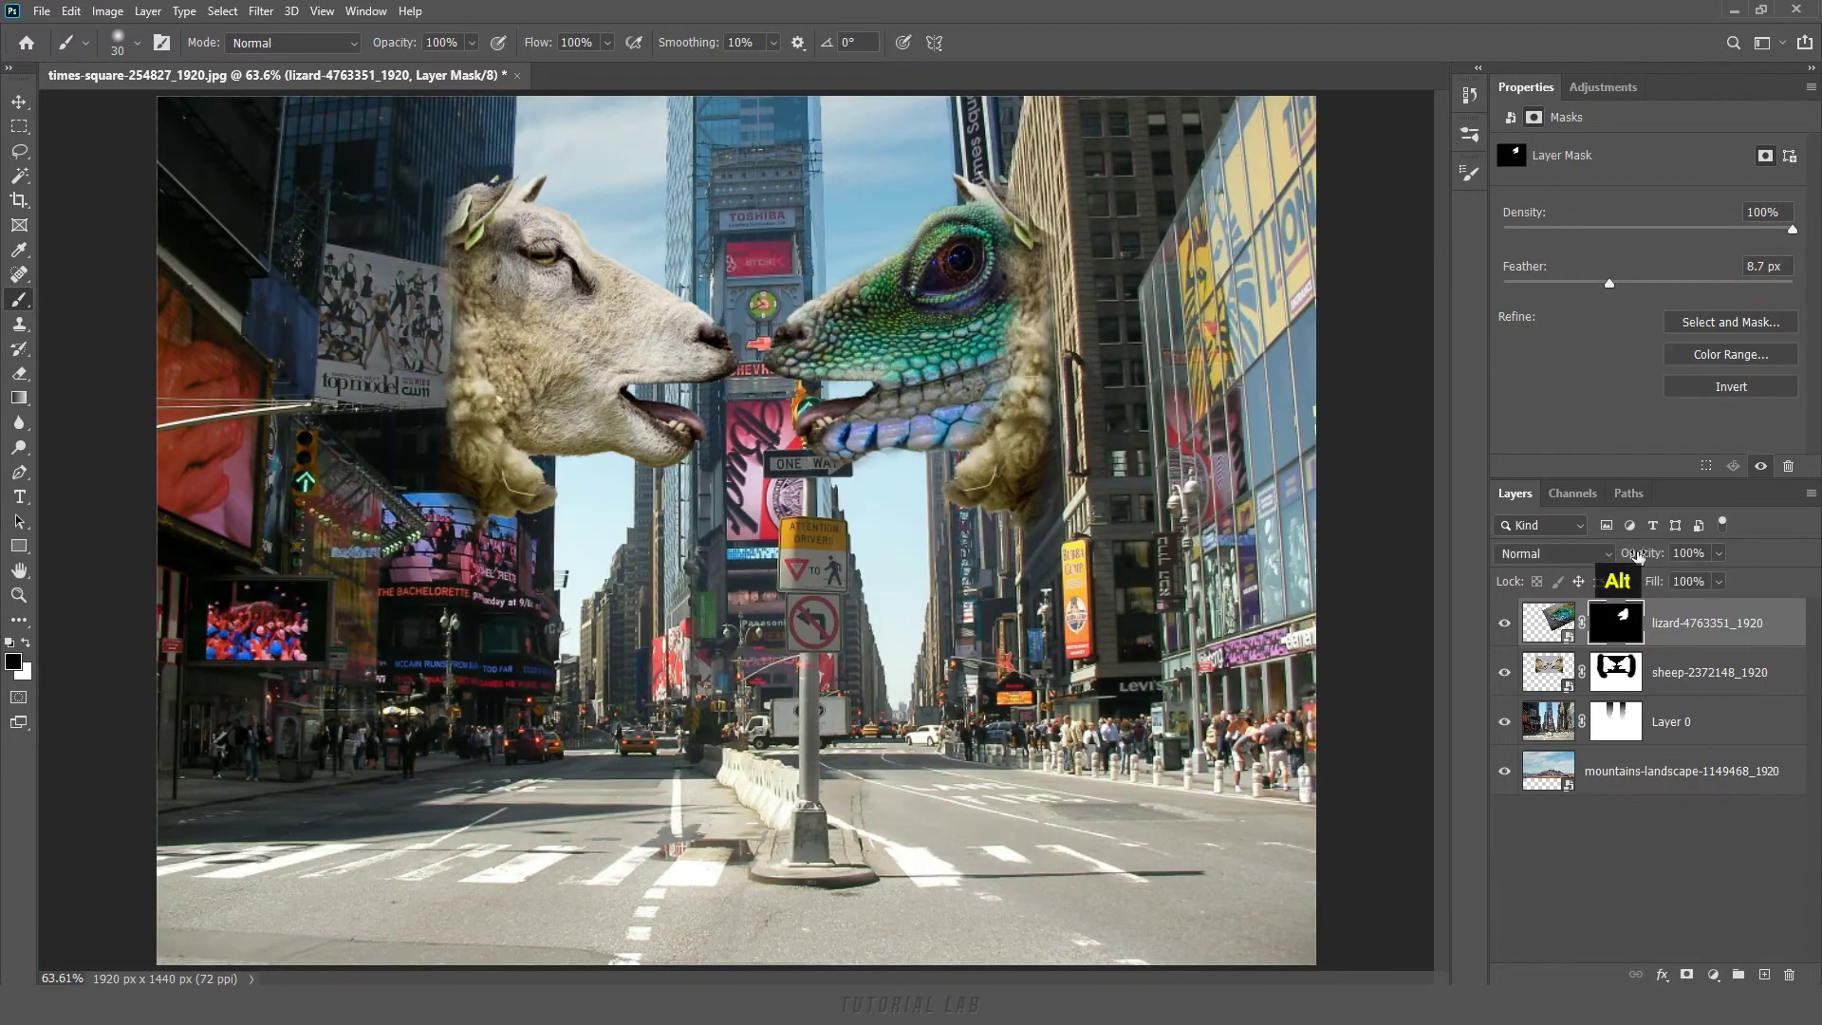
{"action": "mouse_move", "coordinate": [1611, 283]}
{"action": "left_mouse_down"}
{"action": "mouse_move", "coordinate": [1722, 288]}
{"action": "mouse_move", "coordinate": [1580, 285]}
{"action": "left_mouse_up"}
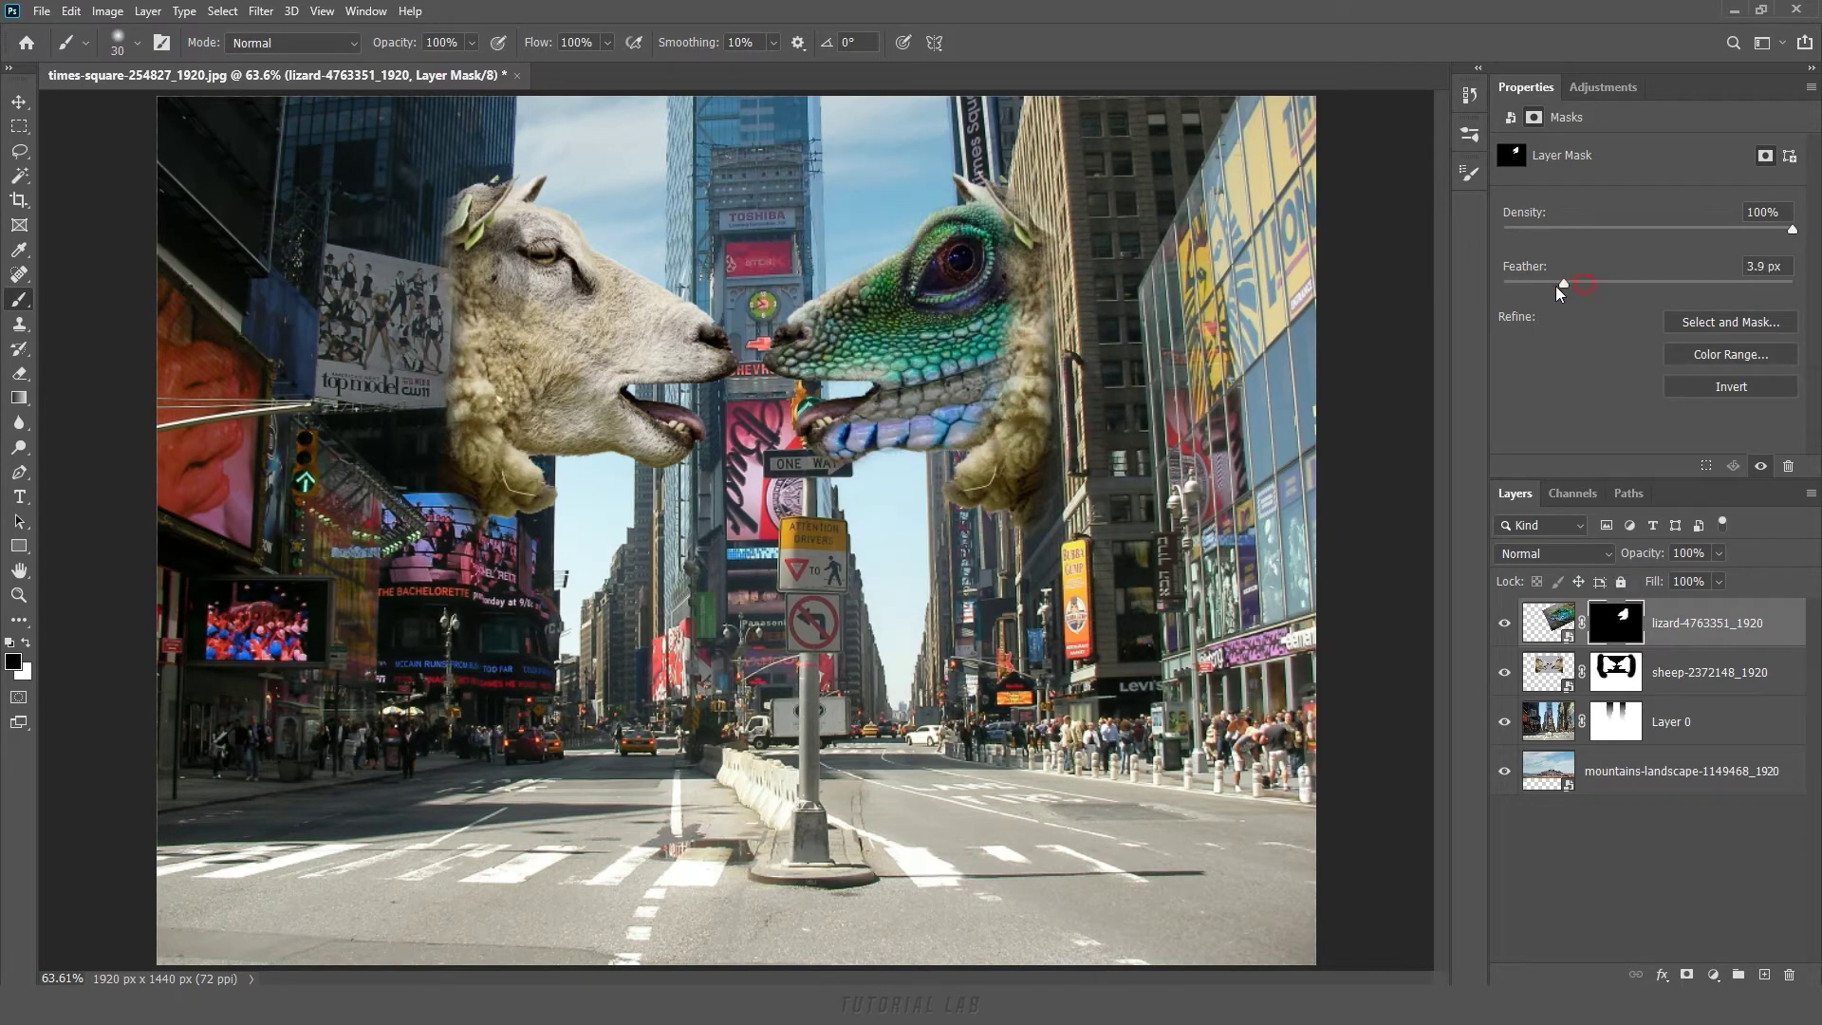
Invert the lizard layer's mask and invert it back, repeating the comparison once more
{"action": "left_click", "coordinate": [1733, 390]}
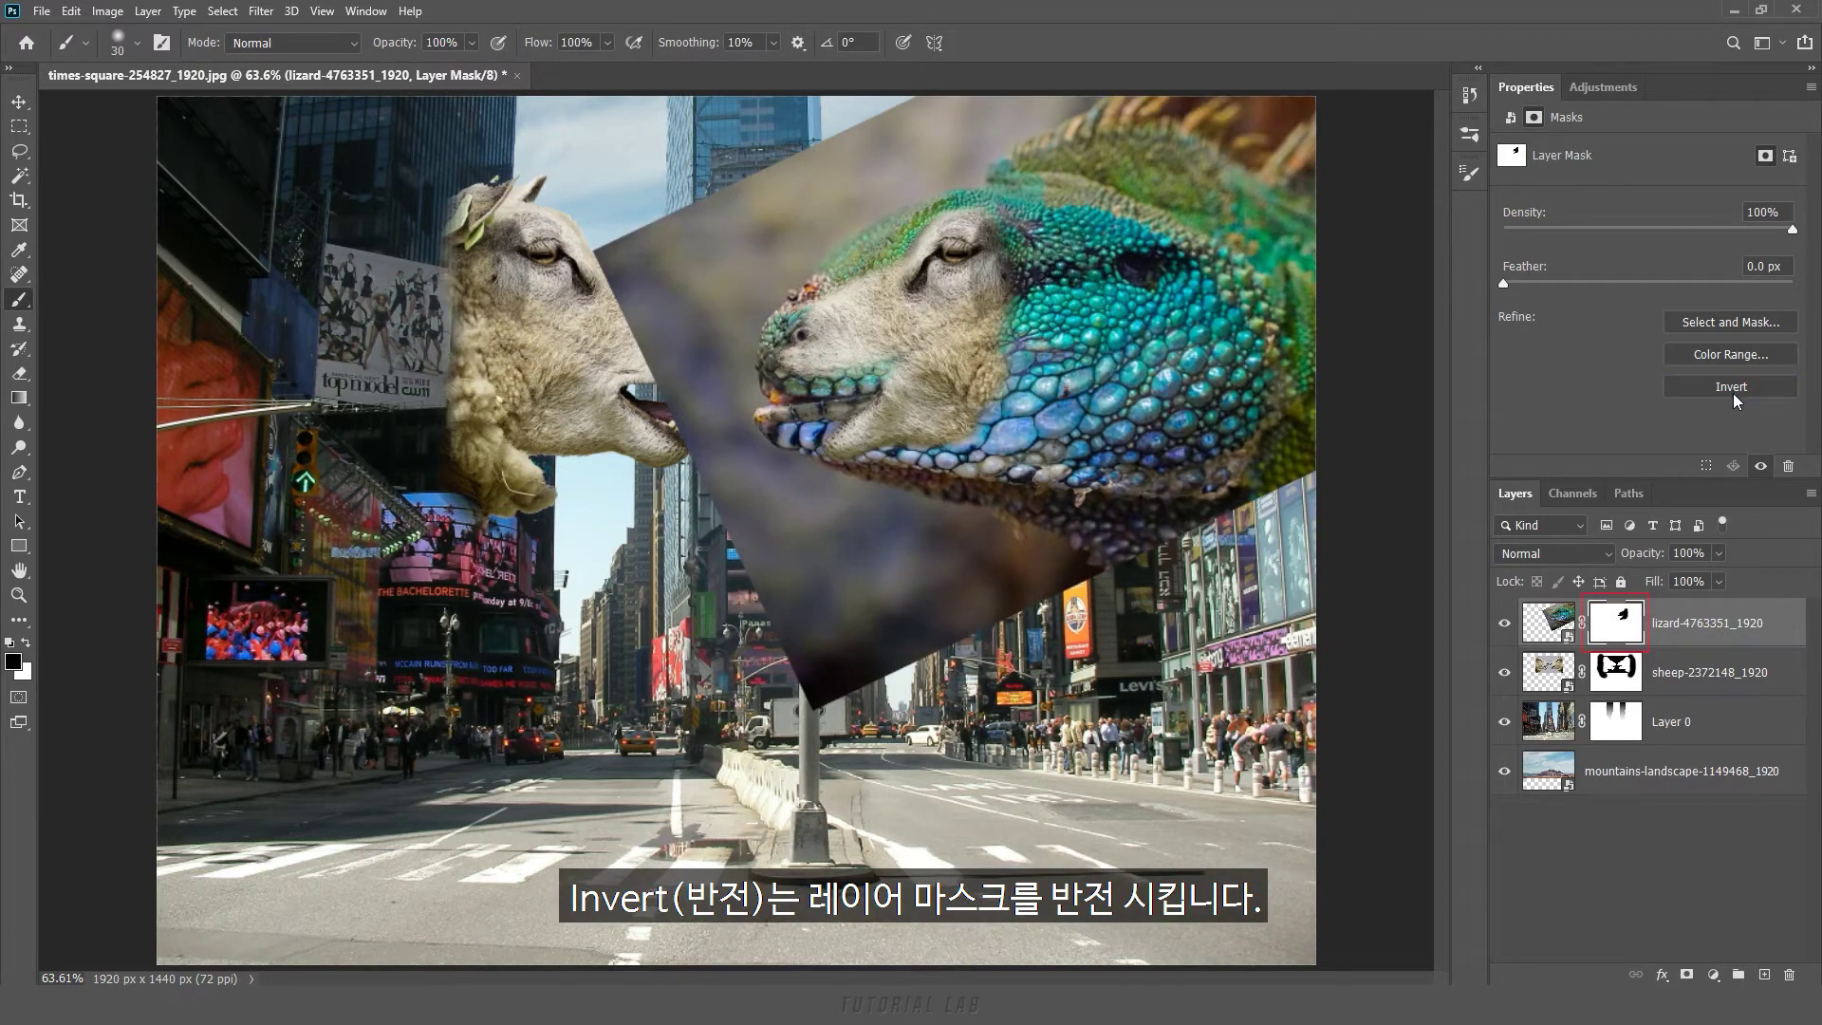
{"action": "left_click", "coordinate": [1734, 388]}
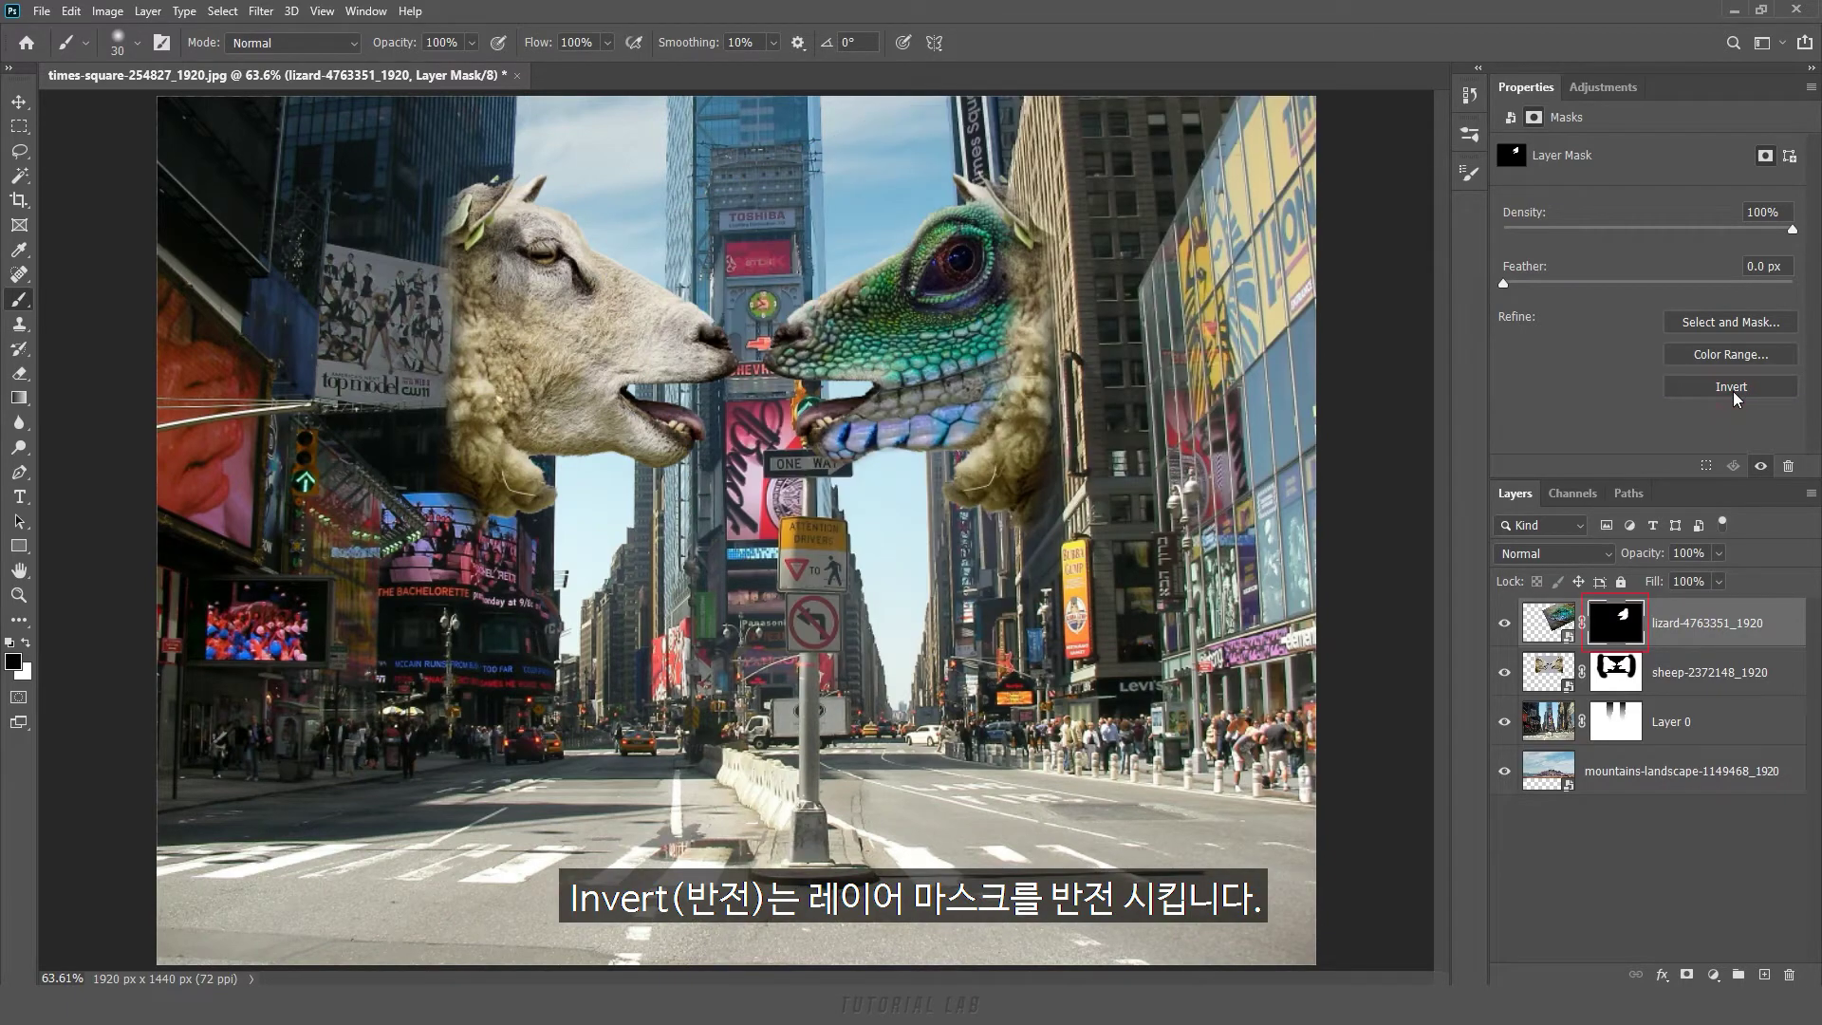
{"action": "left_click", "coordinate": [1734, 387]}
{"action": "left_click", "coordinate": [1738, 389]}
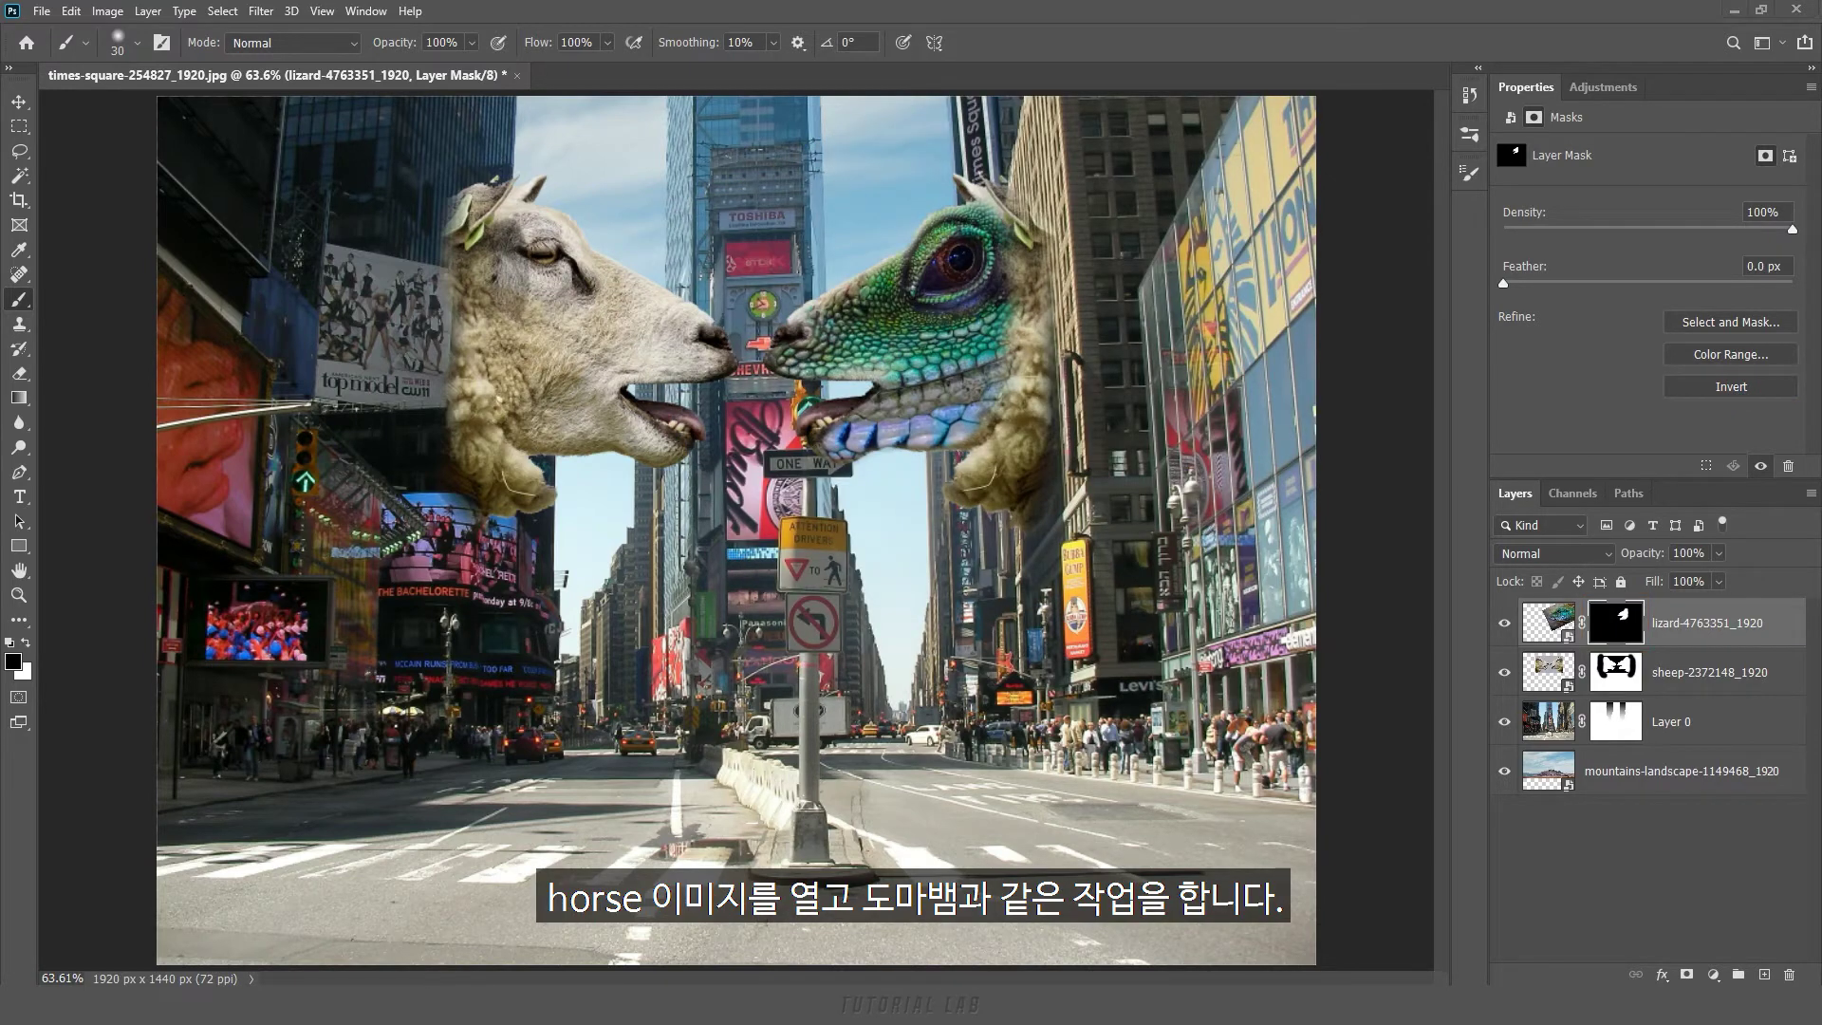
Place the shire-horse-2197214_1920 image above the lizard layer, roughly size and position it, and lower its opacity
{"action": "mouse_move", "coordinate": [301, 1005]}
{"action": "left_click", "coordinate": [264, 946]}
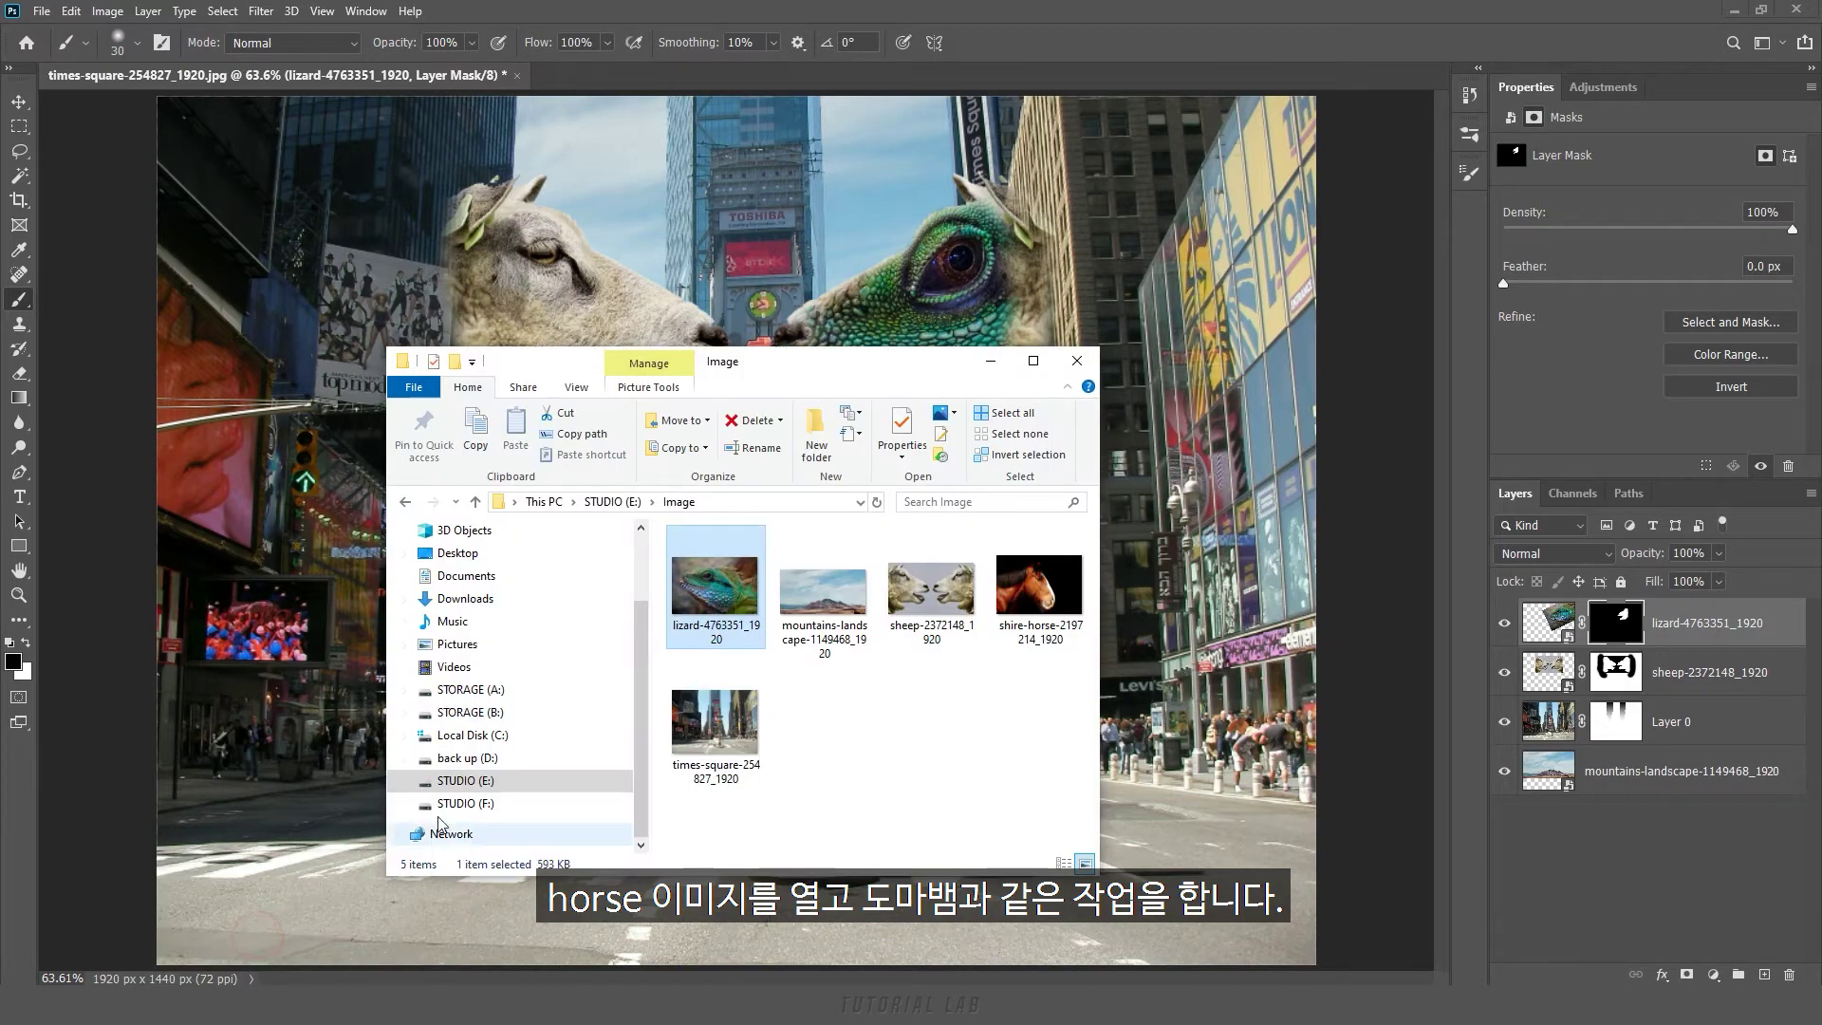
{"action": "left_click_drag", "start_coordinate": [1014, 595], "coordinate": [1158, 555]}
{"action": "left_click_drag", "start_coordinate": [875, 626], "coordinate": [1157, 818]}
{"action": "left_click_drag", "start_coordinate": [920, 711], "coordinate": [638, 409]}
{"action": "left_click_drag", "start_coordinate": [1718, 553], "coordinate": [1678, 579]}
Scale, rotate and move the horse to about 1585 × 1464 px so its head matches the left sheep's head, and restore opacity to 100%
{"action": "left_click_drag", "start_coordinate": [874, 518], "coordinate": [964, 579]}
{"action": "left_click_drag", "start_coordinate": [721, 446], "coordinate": [632, 377]}
{"action": "left_click_drag", "start_coordinate": [892, 534], "coordinate": [1002, 318]}
{"action": "left_click_drag", "start_coordinate": [941, 304], "coordinate": [1122, 300]}
{"action": "left_click_drag", "start_coordinate": [759, 379], "coordinate": [678, 385]}
{"action": "left_click_drag", "start_coordinate": [1048, 316], "coordinate": [1032, 311]}
{"action": "left_click_drag", "start_coordinate": [1087, 320], "coordinate": [1088, 316]}
{"action": "left_click", "coordinate": [980, 43]}
{"action": "left_click_drag", "start_coordinate": [1718, 554], "coordinate": [1773, 577]}
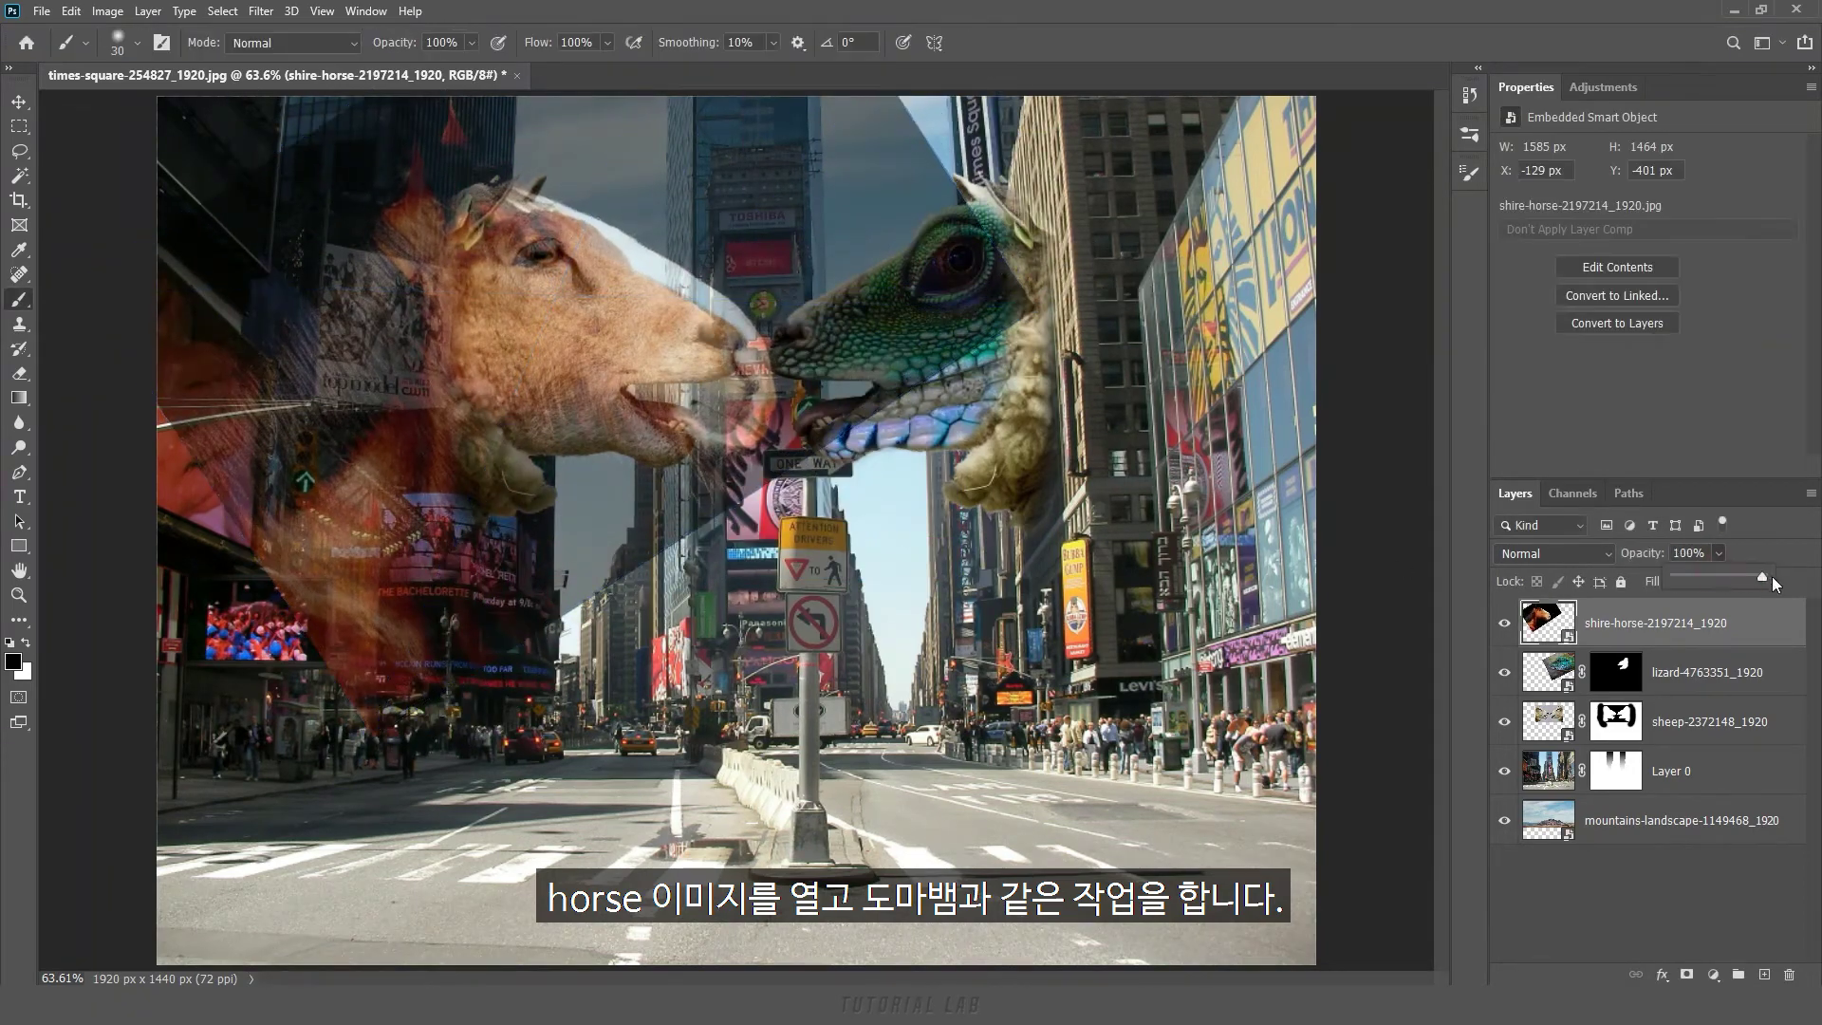
Add a black layer mask to the horse layer and paint white over the left sheep's face with a 50 px soft brush
{"action": "left_click", "coordinate": [1687, 975], "text": "alt"}
{"action": "left_click", "coordinate": [26, 643]}
{"action": "left_click_drag", "start_coordinate": [663, 524], "coordinate": [729, 525]}
{"action": "mouse_move", "coordinate": [514, 249]}
{"action": "left_mouse_down"}
{"action": "mouse_move", "coordinate": [543, 265]}
{"action": "mouse_move", "coordinate": [565, 404]}
{"action": "mouse_move", "coordinate": [514, 405]}
{"action": "left_mouse_up"}
{"action": "left_click_drag", "start_coordinate": [536, 418], "coordinate": [664, 446]}
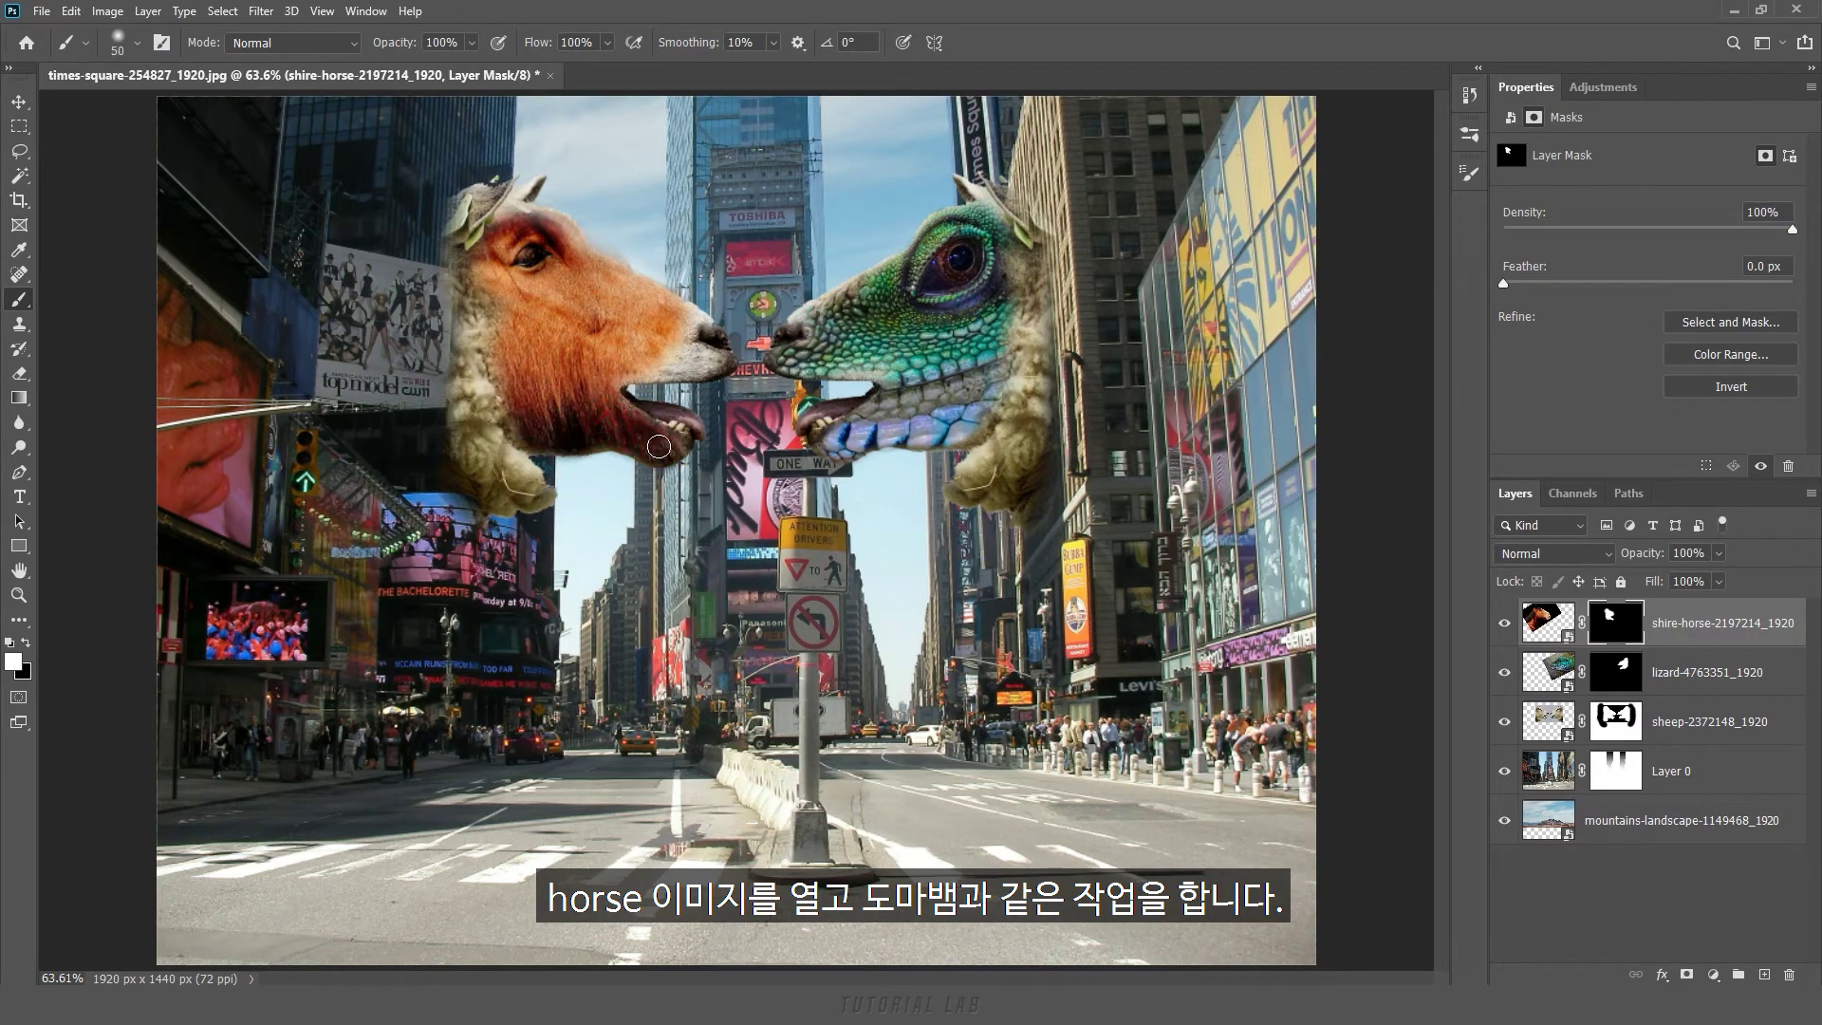
{"action": "left_click_drag", "start_coordinate": [641, 373], "coordinate": [693, 321]}
Paint black on the horse mask along the forehead and around the mouth, reducing the brush to 35 px for the mouth
{"action": "key", "text": "x"}
{"action": "left_click_drag", "start_coordinate": [563, 191], "coordinate": [677, 273]}
{"action": "left_click_drag", "start_coordinate": [651, 397], "coordinate": [709, 390]}
{"action": "key", "text": "bracketleft"}
{"action": "key", "text": "bracketleft"}
{"action": "key", "text": "bracketleft"}
{"action": "left_click_drag", "start_coordinate": [637, 393], "coordinate": [693, 391]}
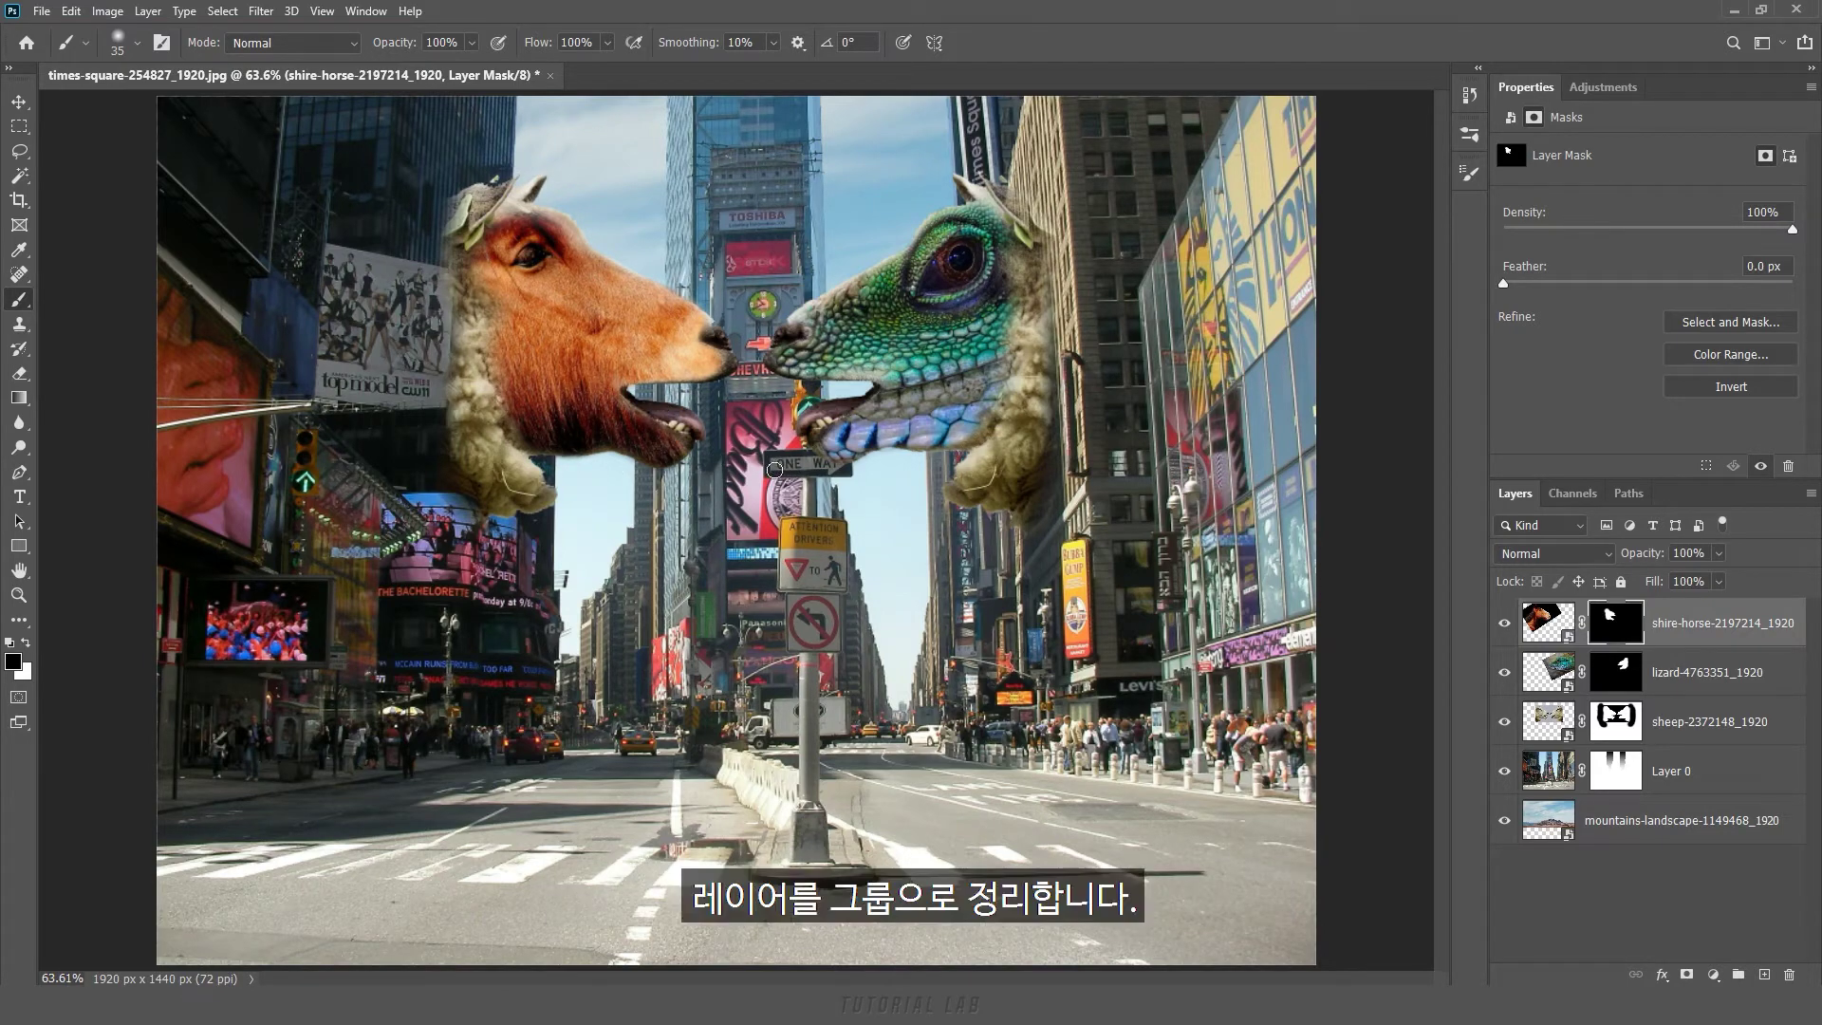
Group Layer 0 and the mountains-landscape layer, and name the group Background
{"action": "left_click", "coordinate": [1731, 785]}
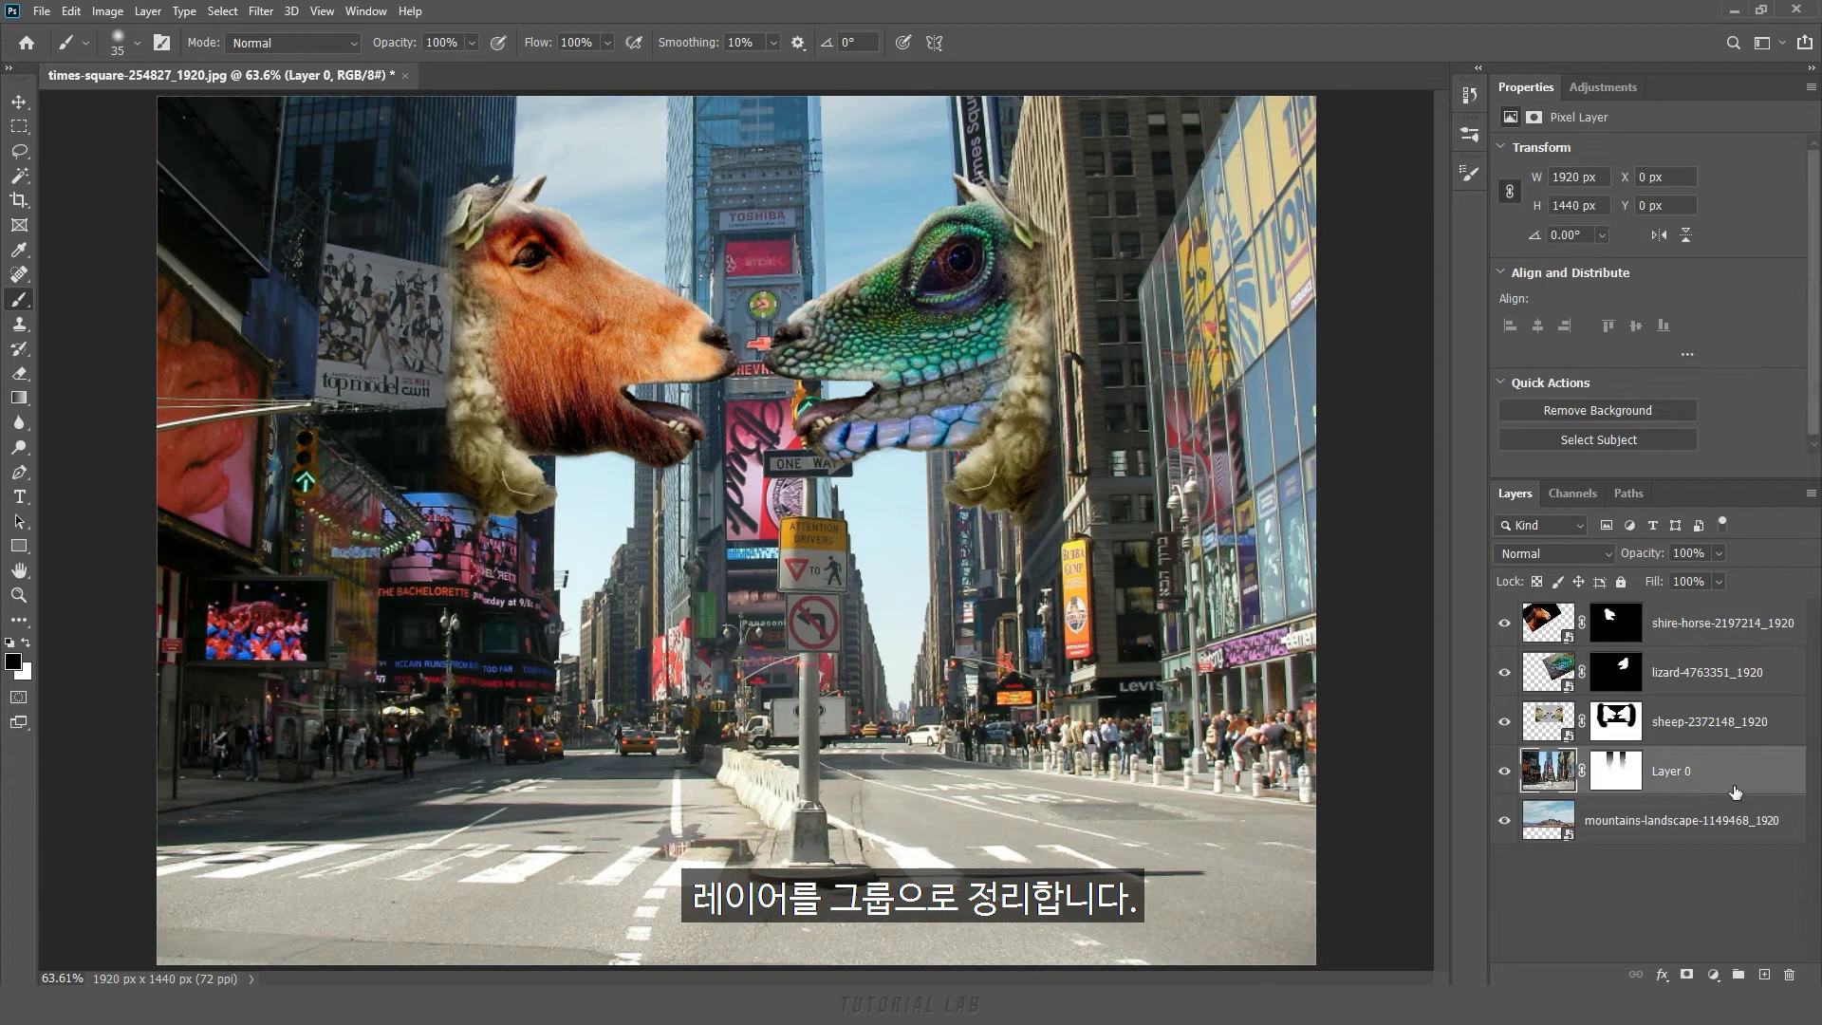
{"action": "left_click", "coordinate": [1729, 822], "text": "shift"}
{"action": "key", "text": "ctrl+g"}
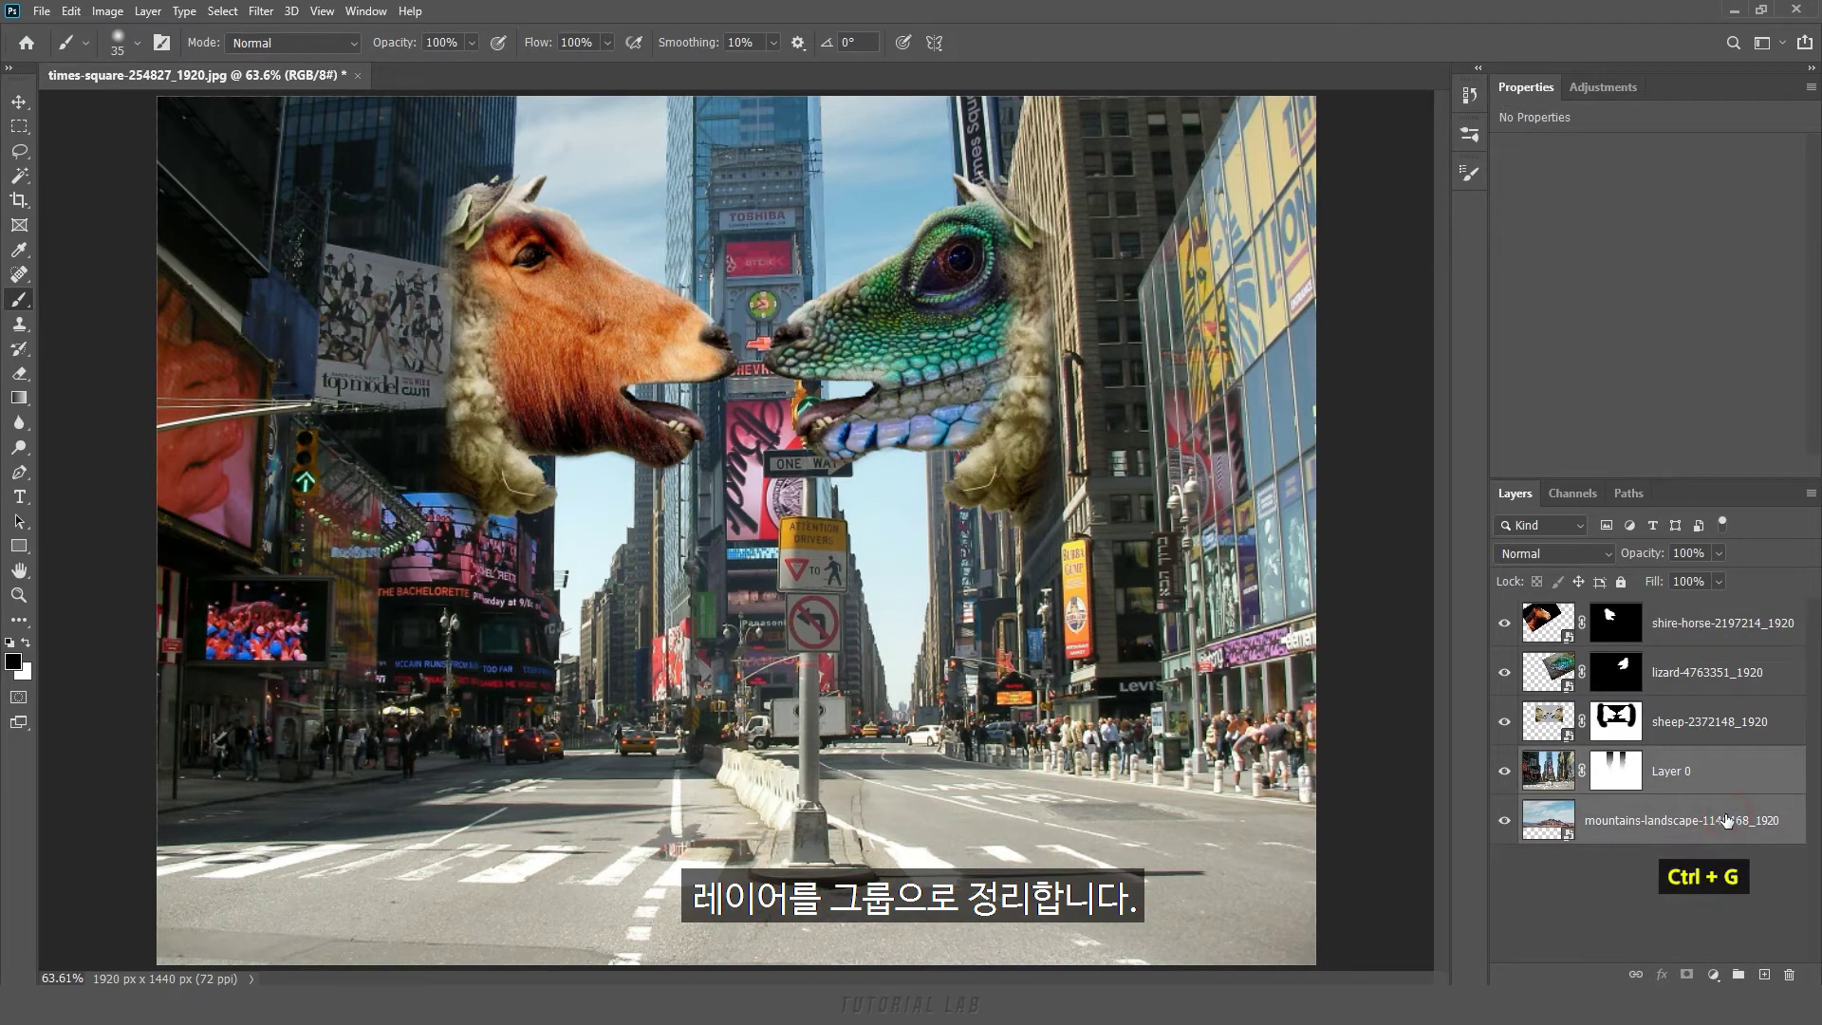
{"action": "double_click", "coordinate": [1587, 759]}
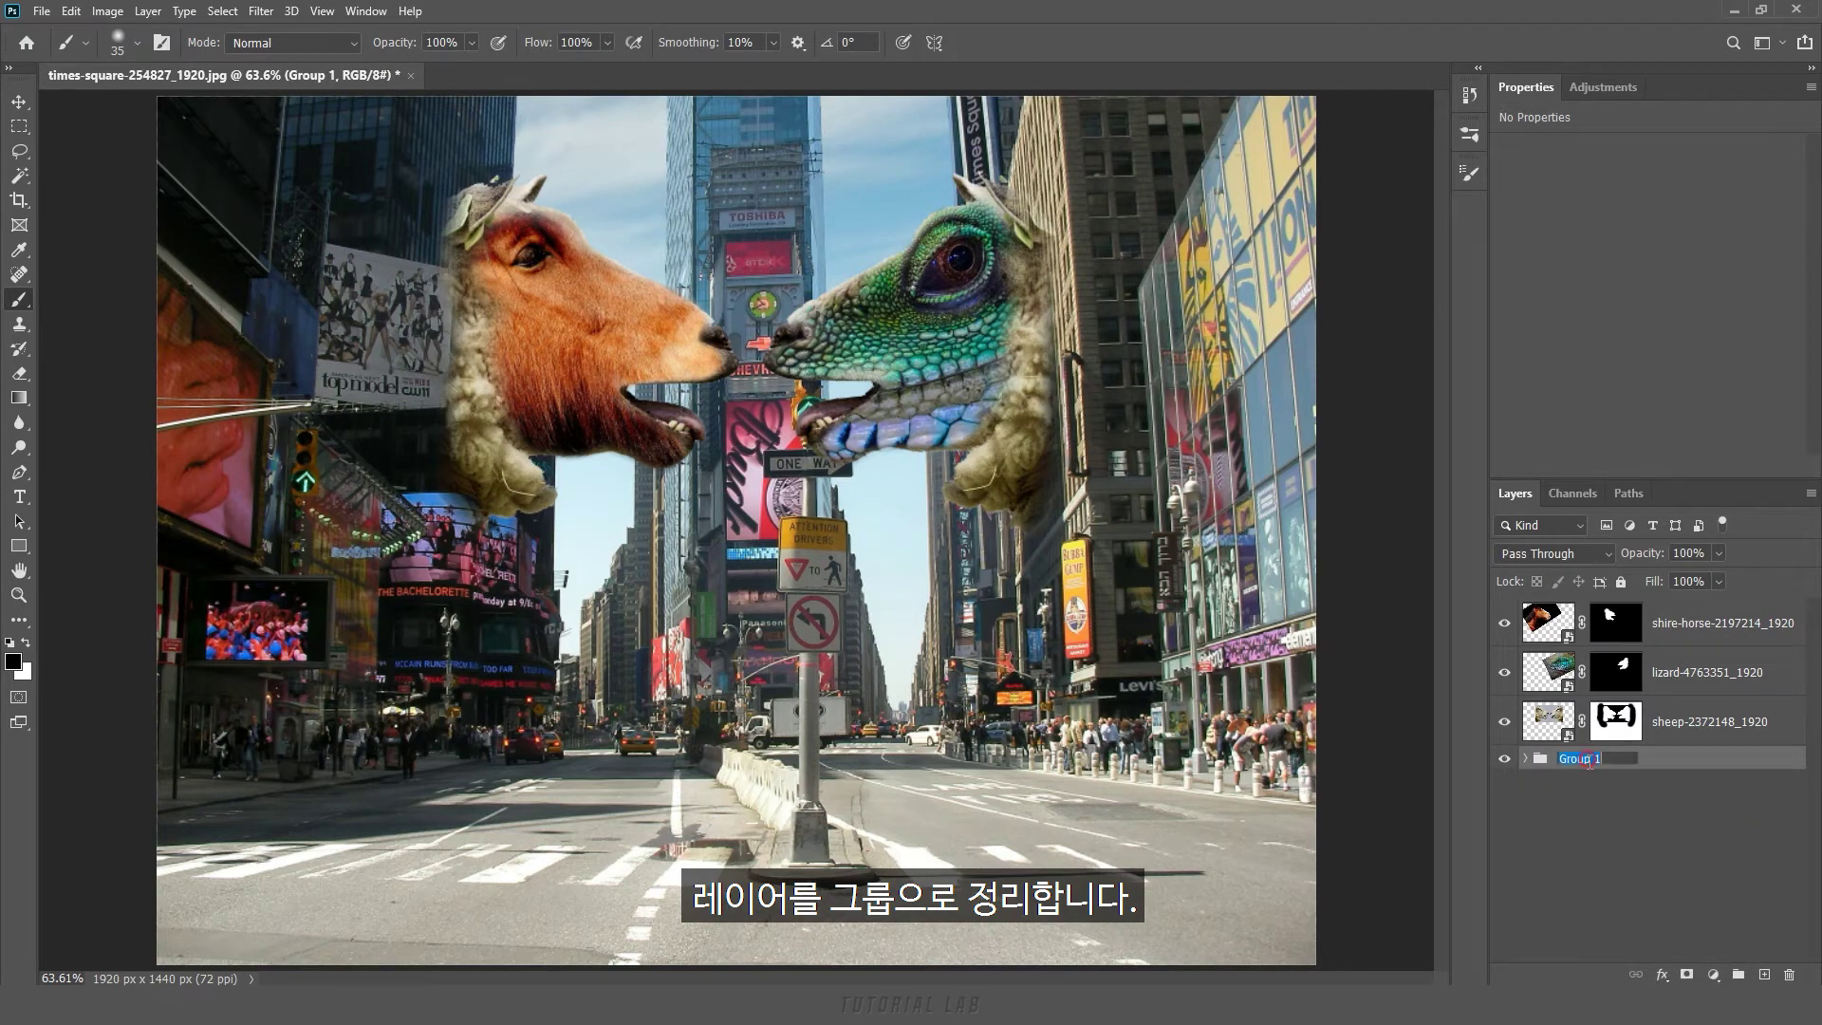
{"action": "type", "text": "Background"}
{"action": "key", "text": "Return"}
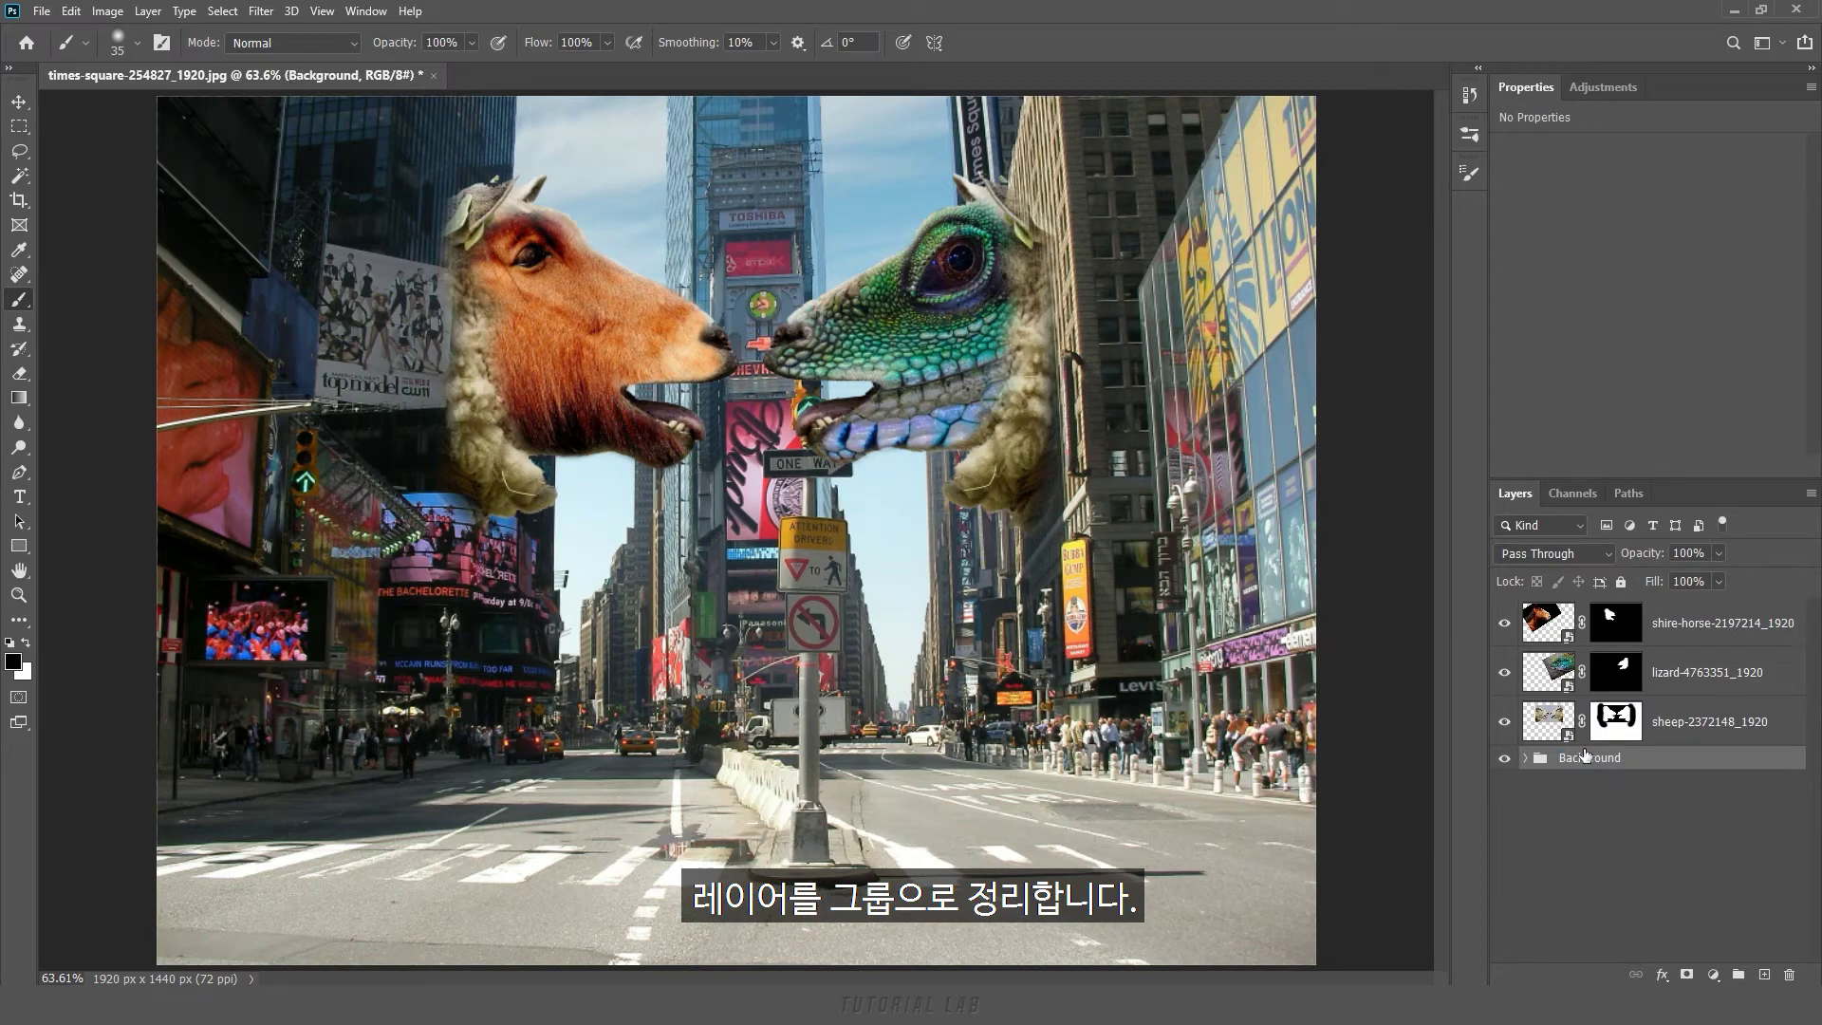
Group the horse, lizard and sheep layers, and name the group Sheep
{"action": "left_click", "coordinate": [1787, 725]}
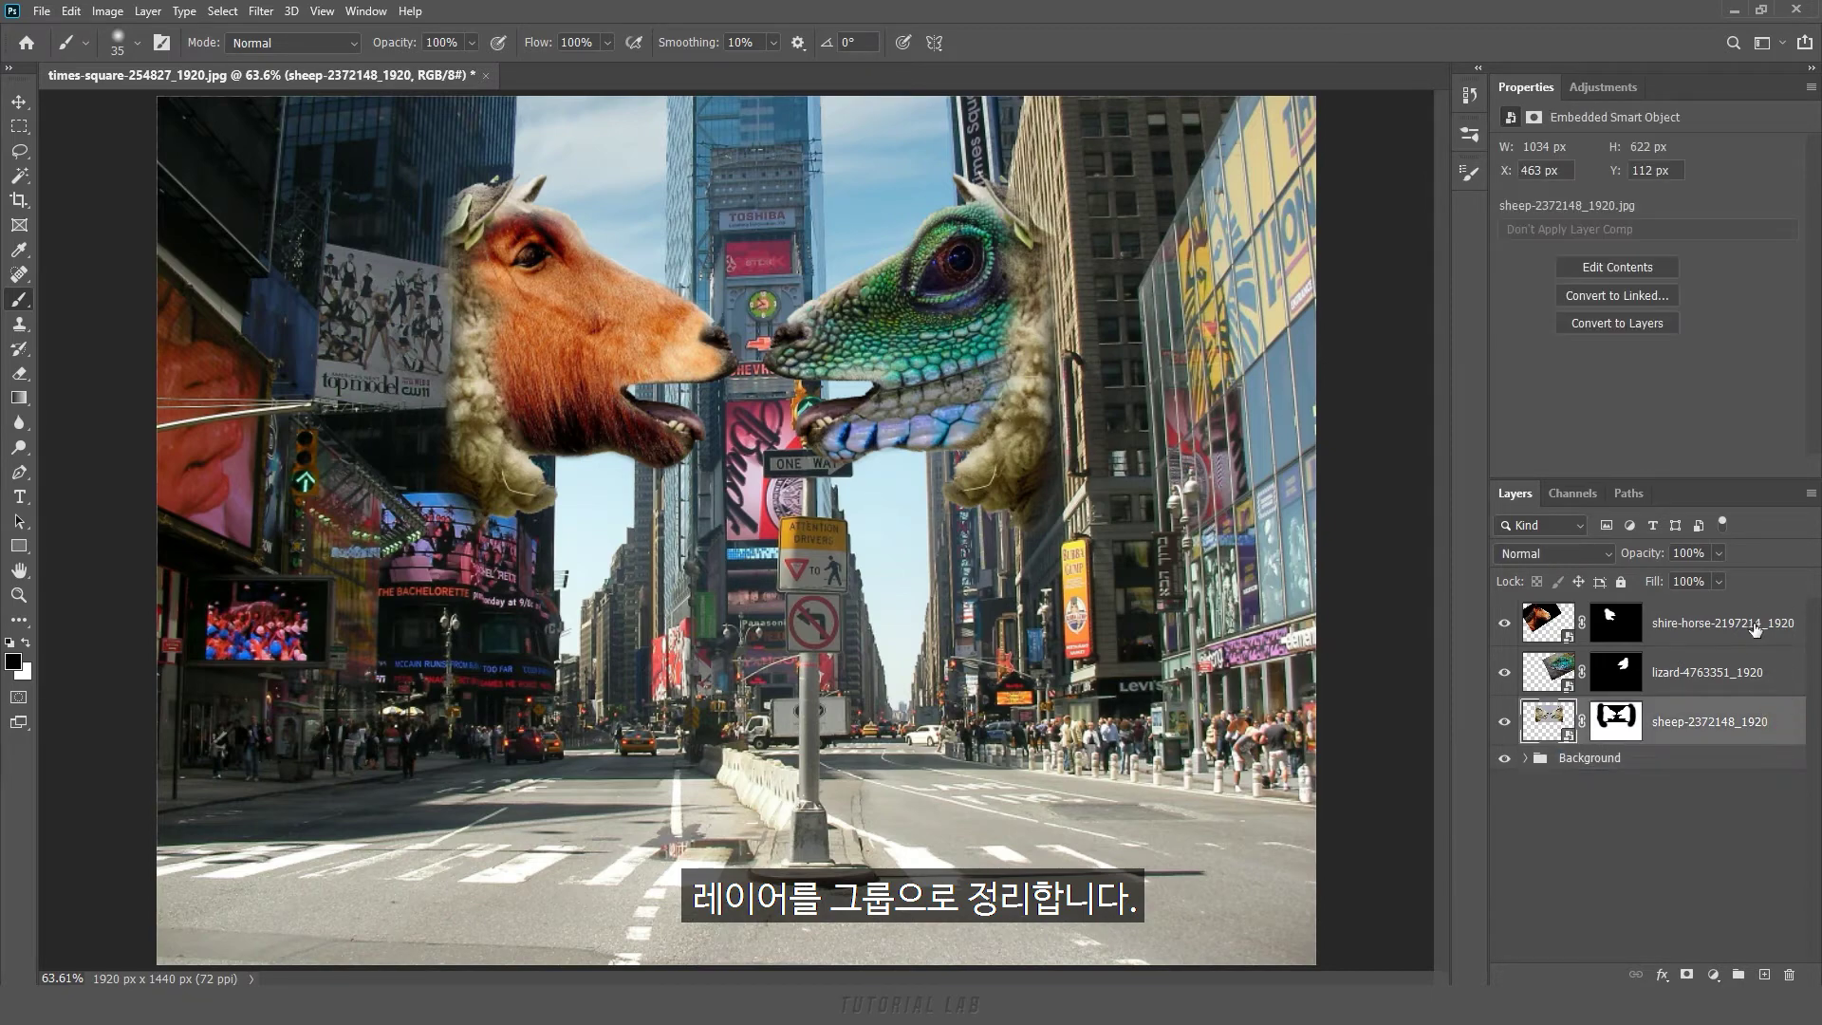
{"action": "left_click", "coordinate": [1732, 624], "text": "shift"}
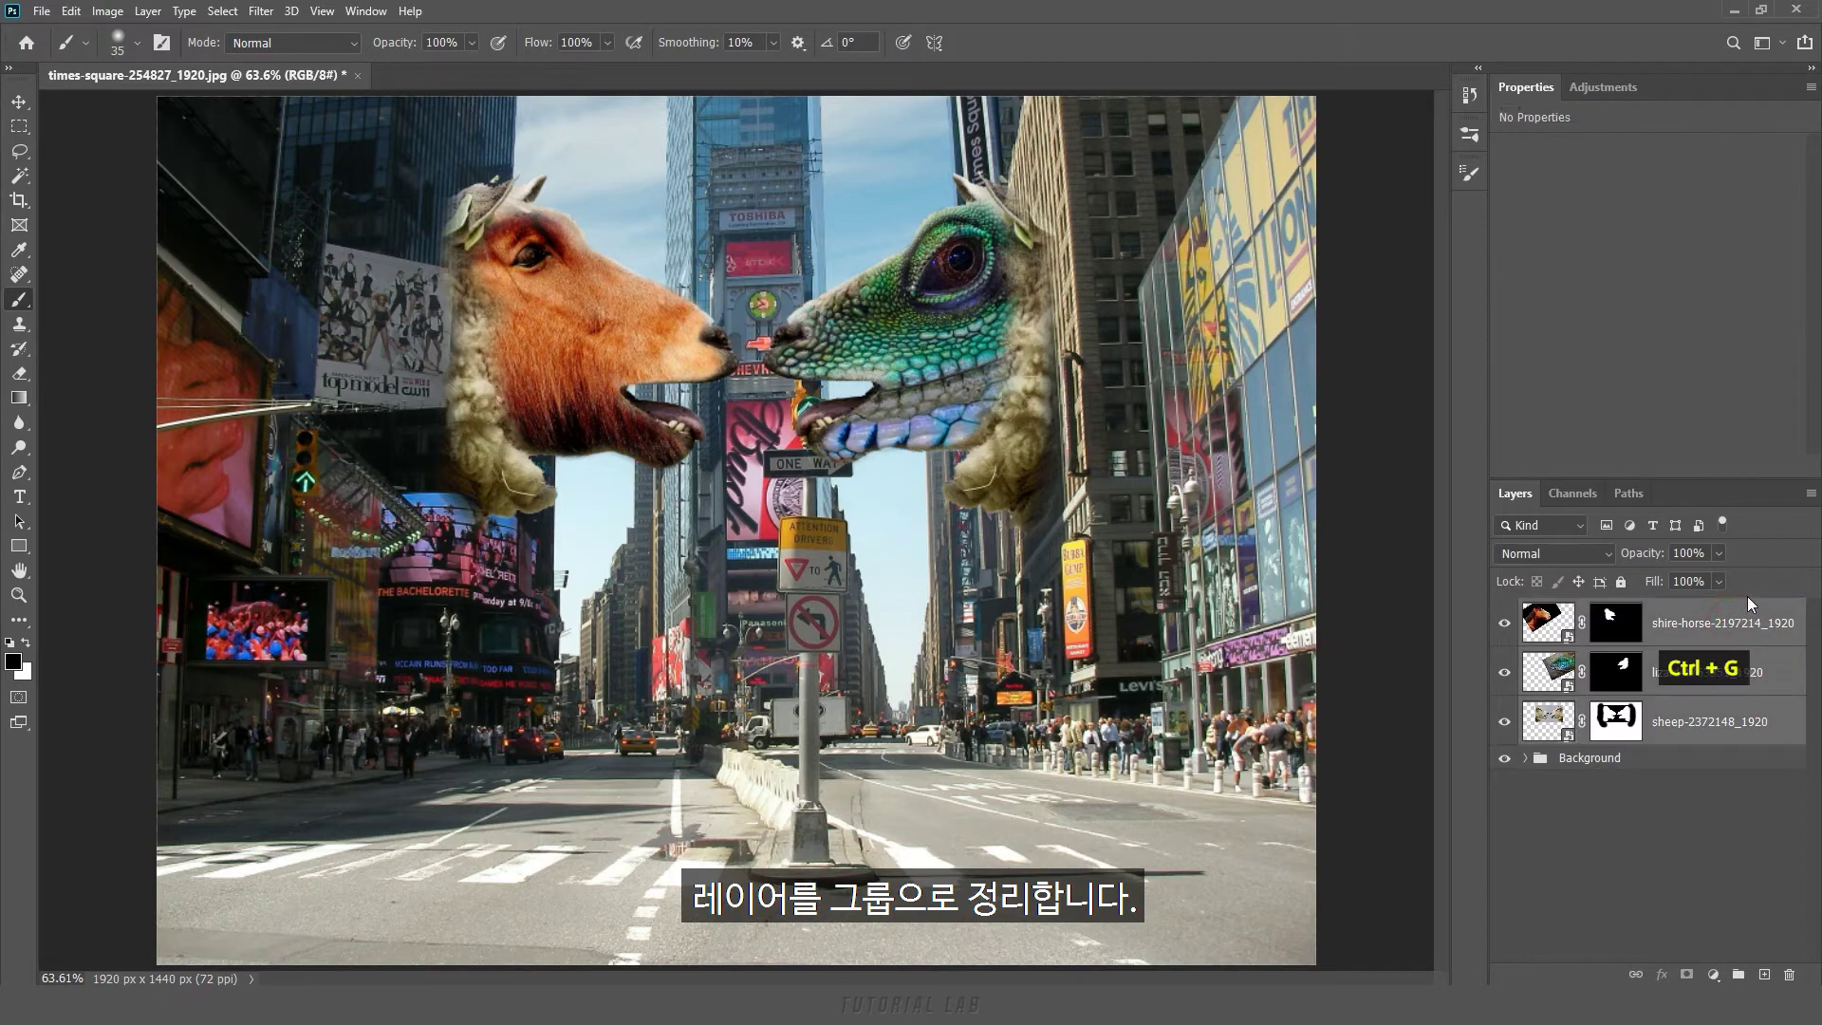
{"action": "key", "text": "ctrl+g"}
{"action": "double_click", "coordinate": [1579, 610]}
{"action": "type", "text": "Sheep"}
{"action": "key", "text": "Return"}
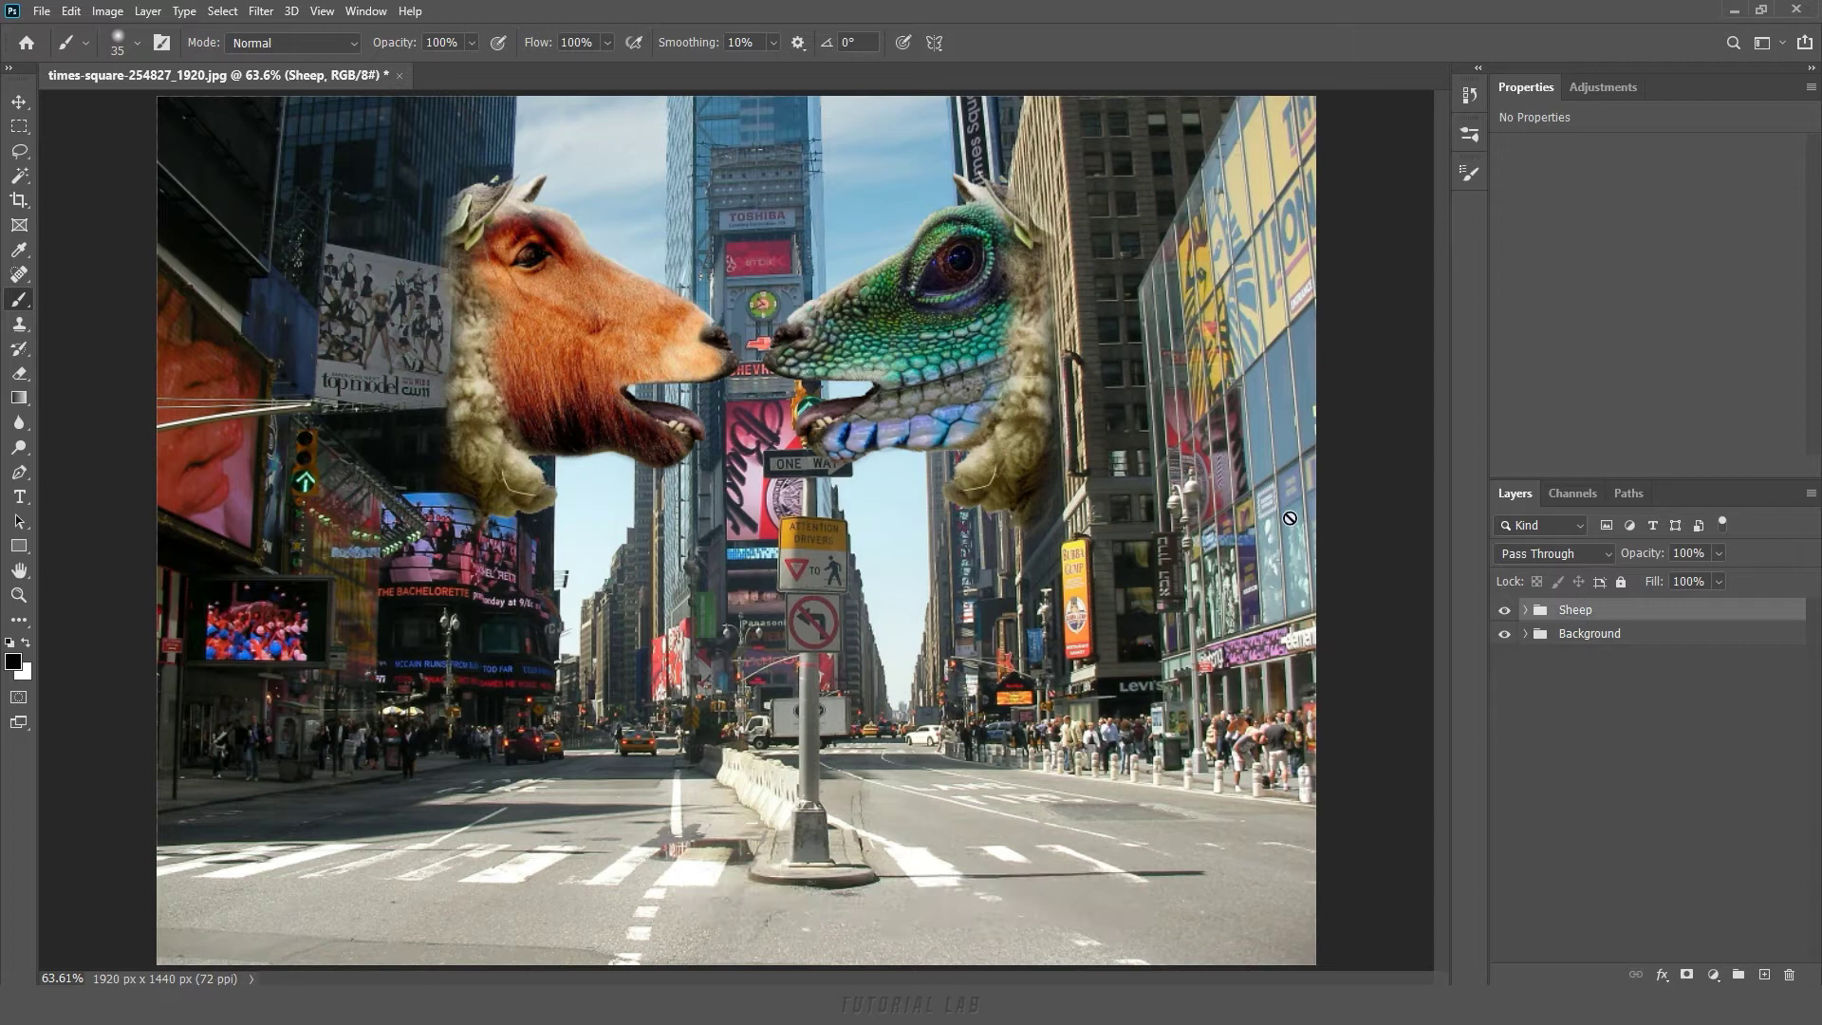
Create a new empty layer directly beneath the sheep-2372148_1920 layer inside the Sheep group
{"action": "left_click", "coordinate": [1523, 613]}
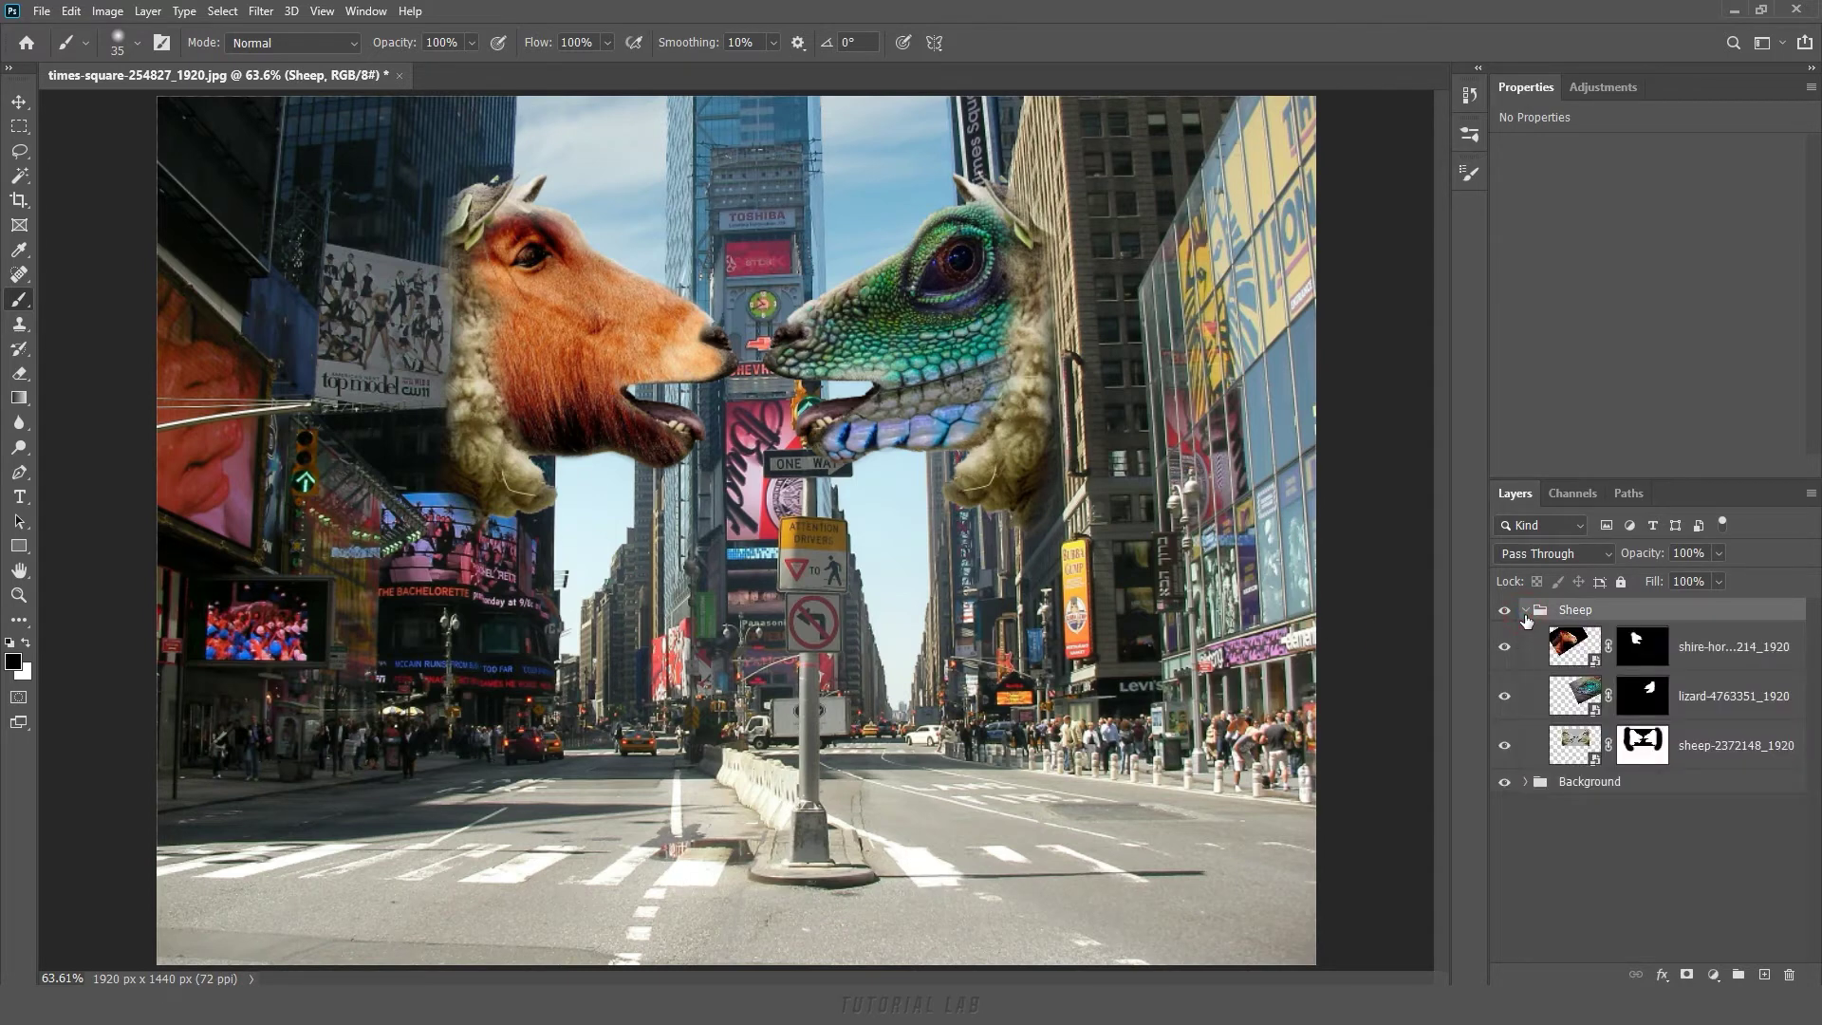
{"action": "left_click", "coordinate": [1706, 756]}
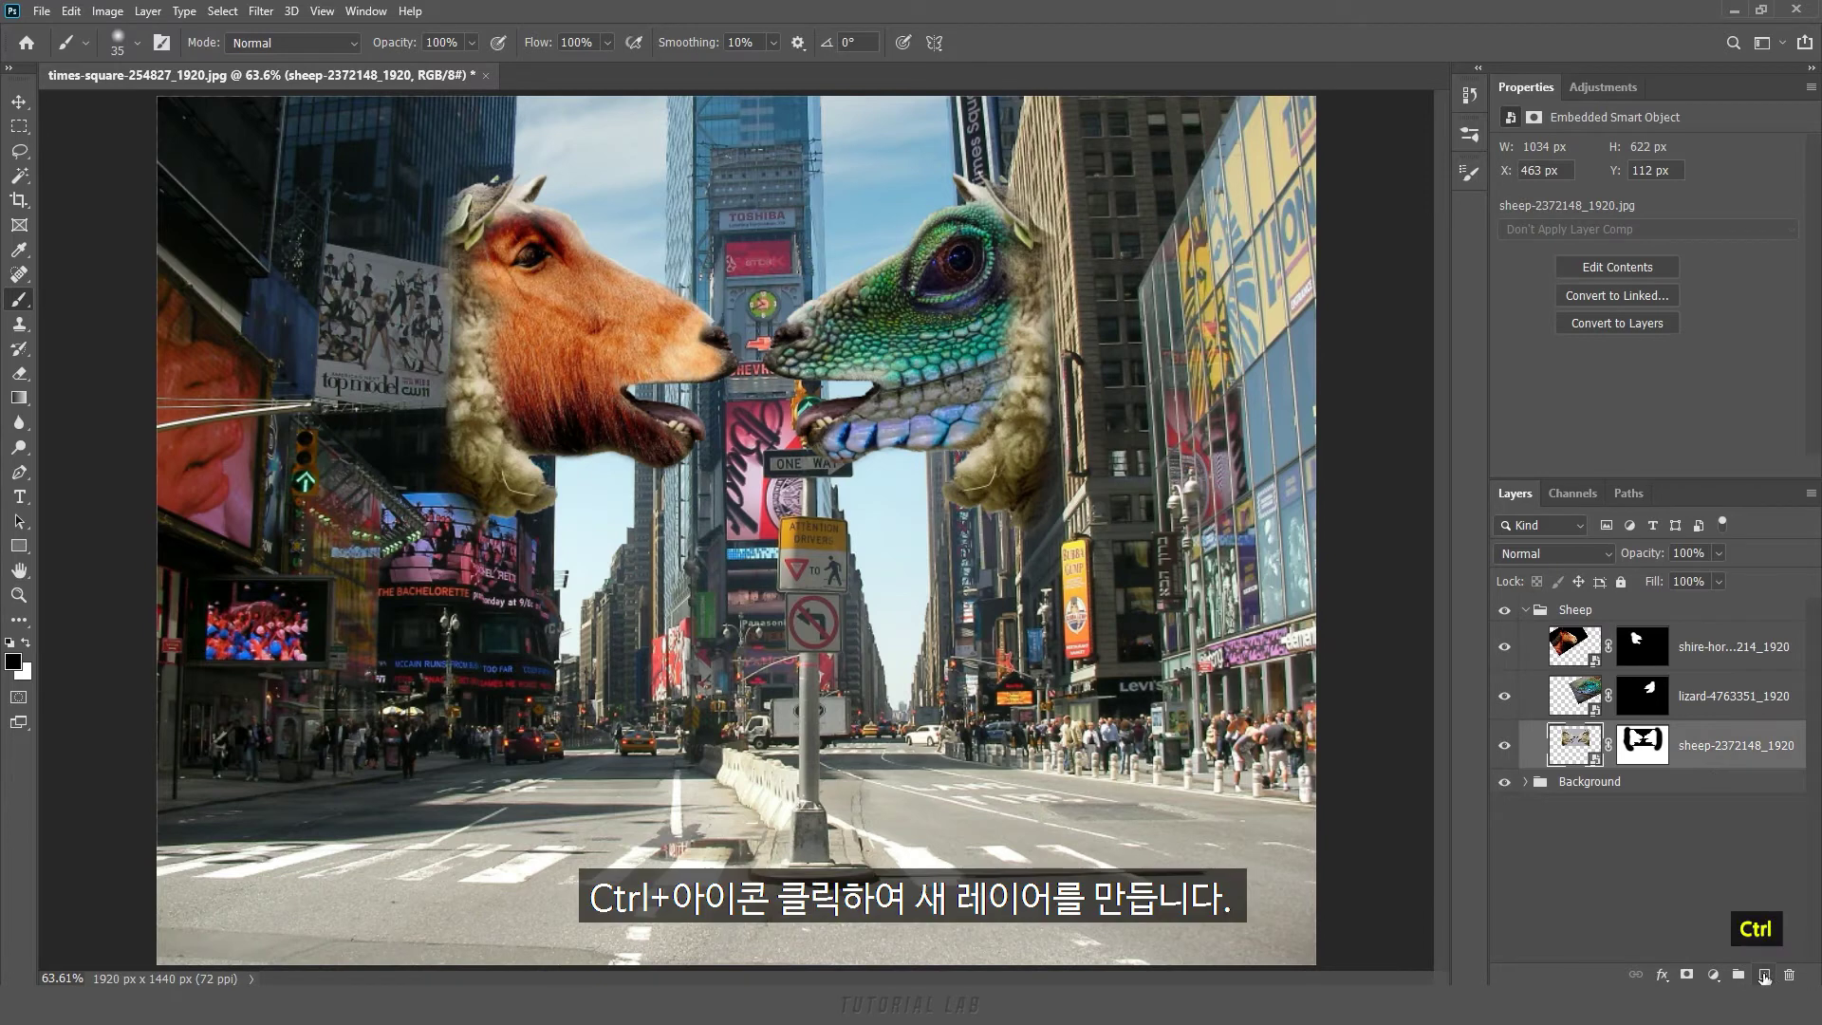
{"action": "left_click", "coordinate": [1765, 975], "text": "ctrl"}
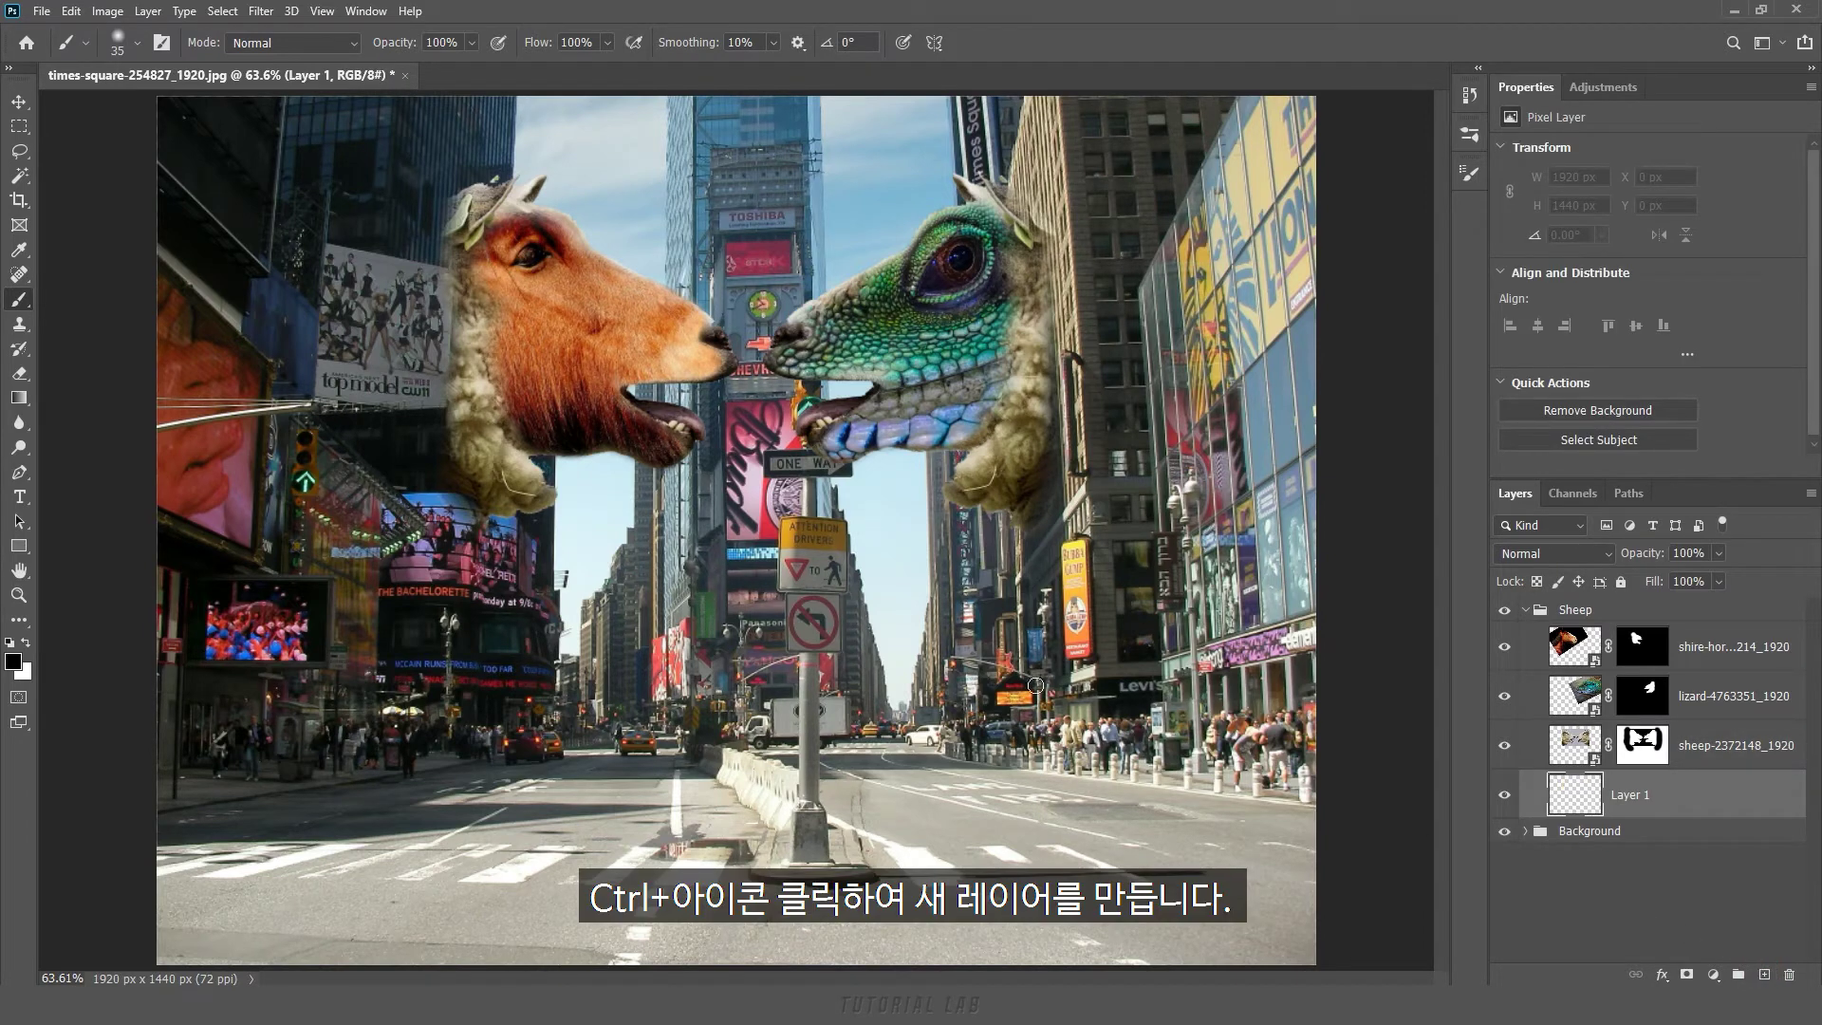
Choose the KYLE Bonus Chunky Charcoal brush from Dry Media Brushes and enlarge it to 300 px
{"action": "left_click", "coordinate": [138, 44]}
{"action": "left_click", "coordinate": [37, 259]}
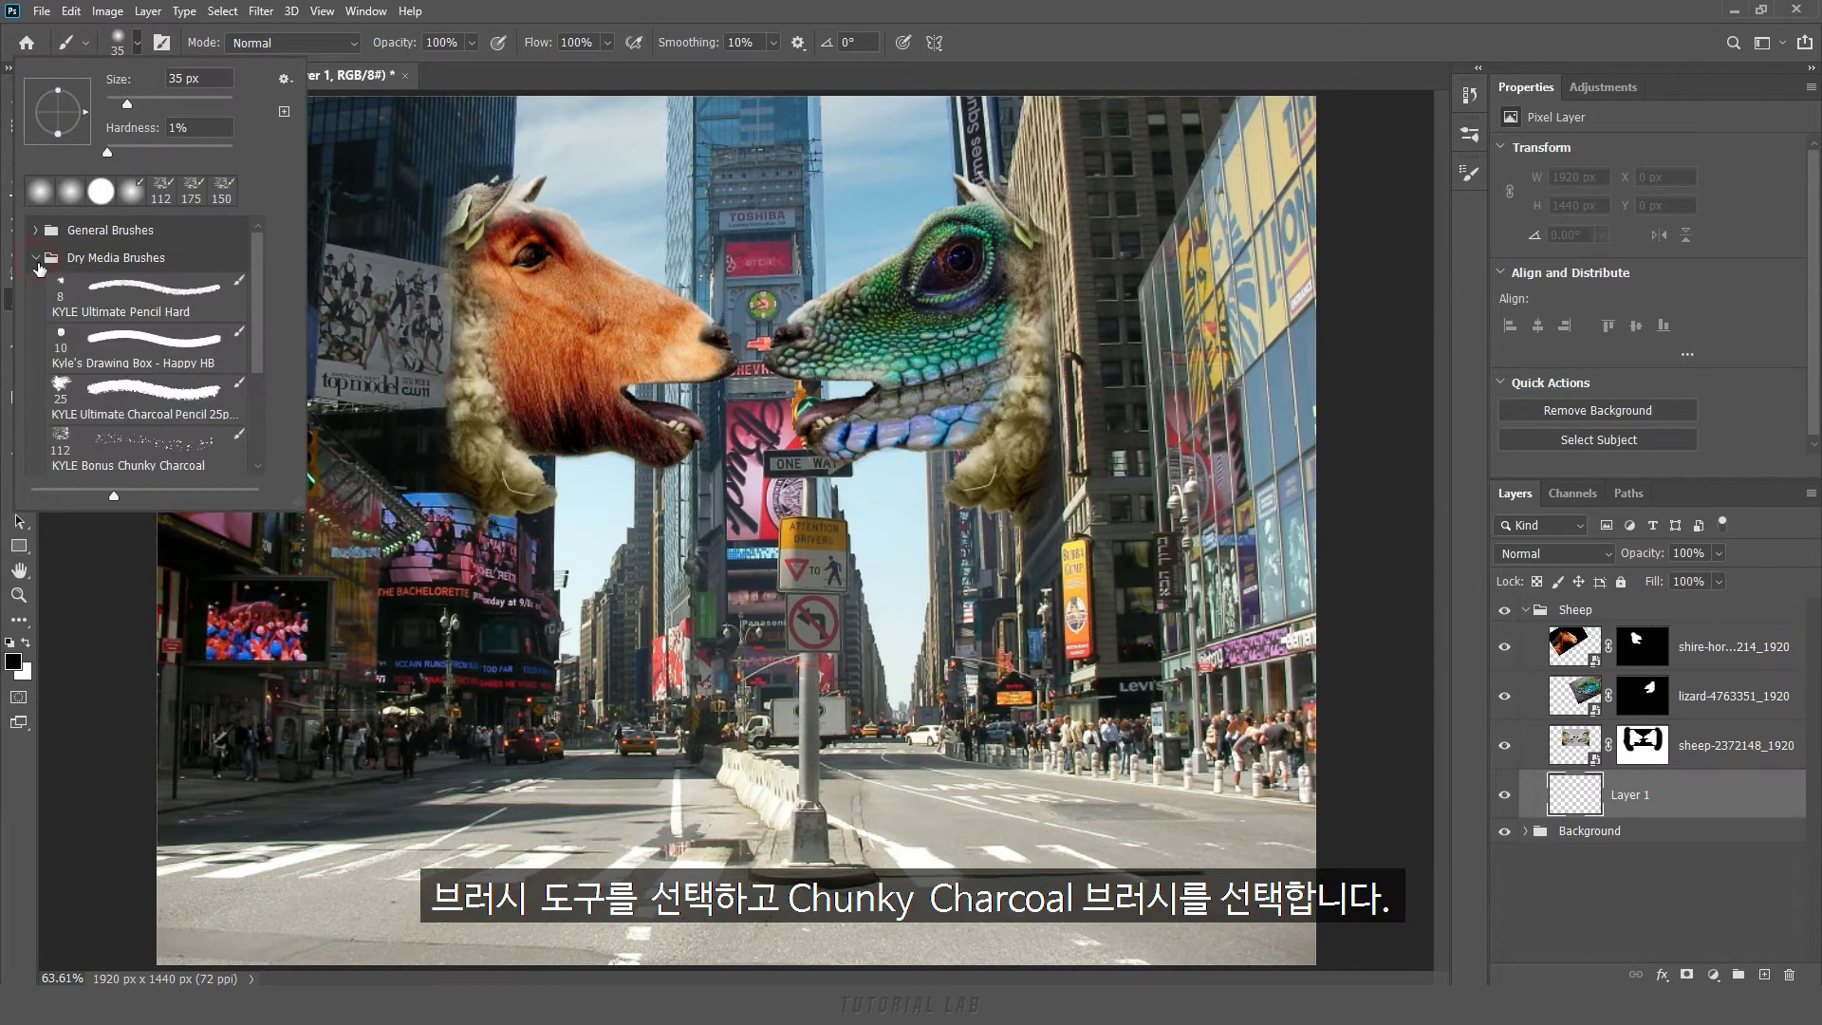
{"action": "left_click", "coordinate": [129, 448]}
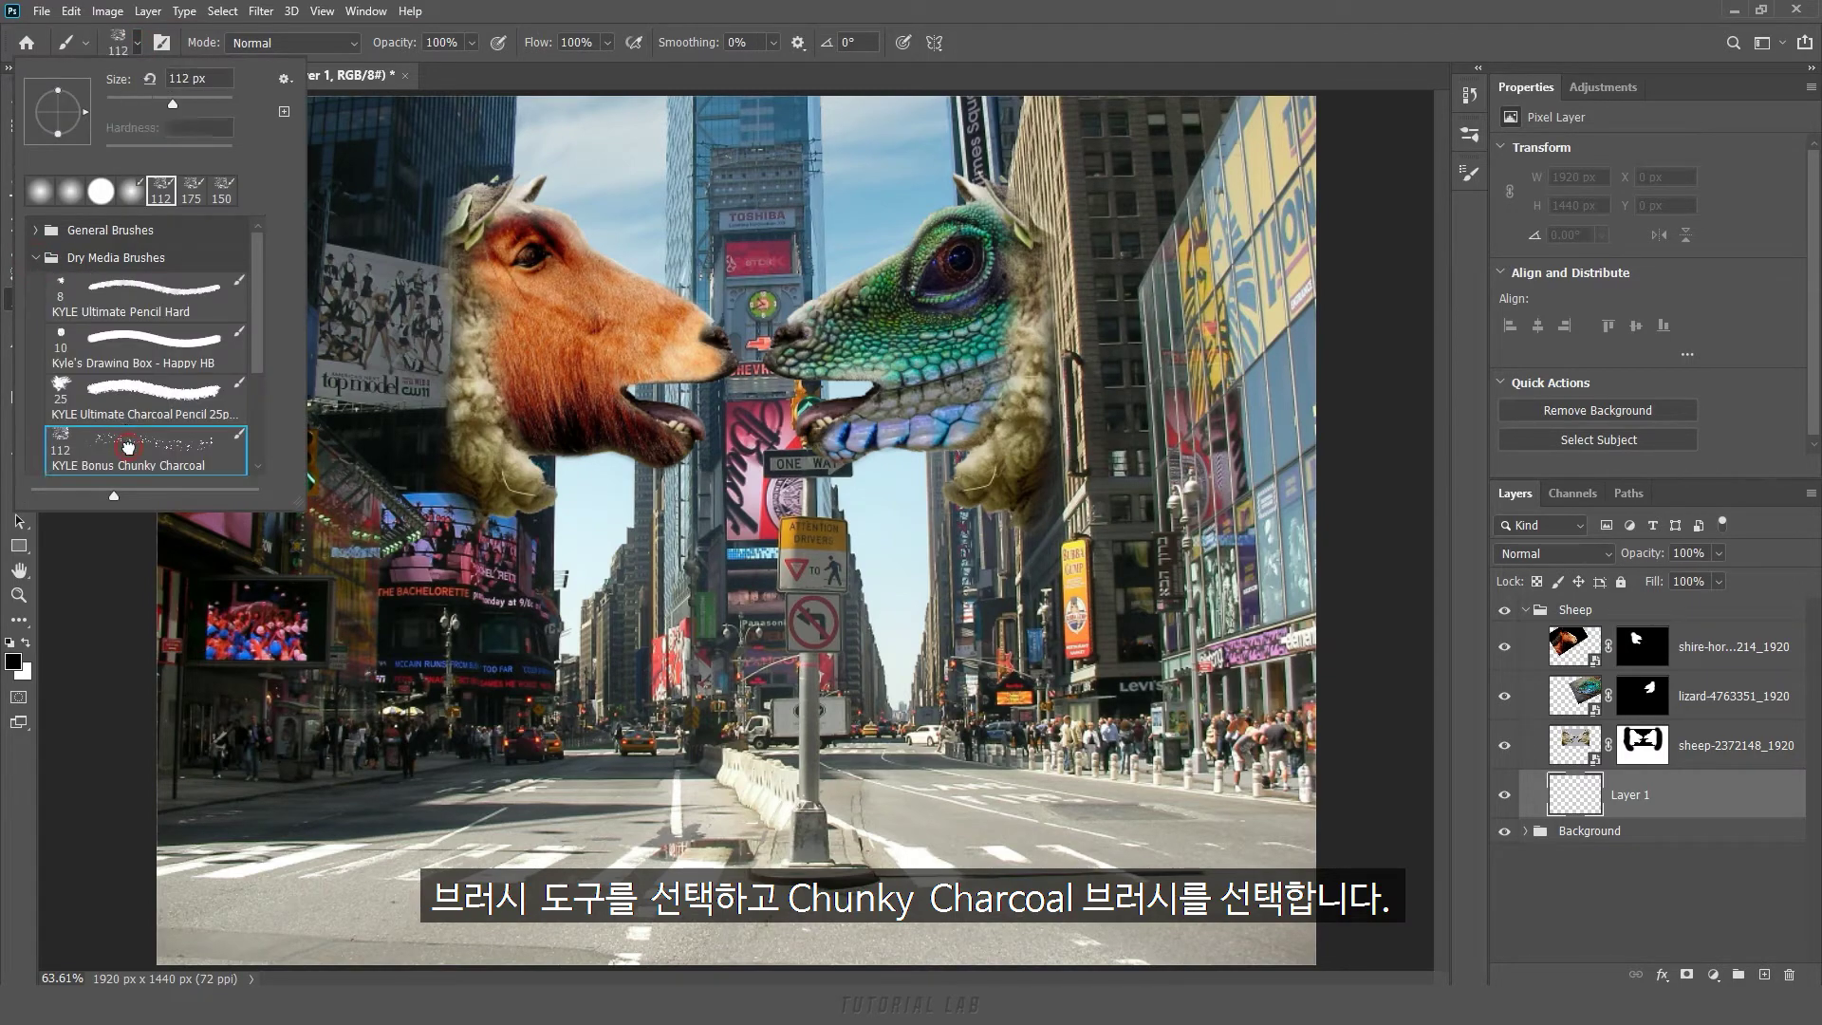
{"action": "left_click", "coordinate": [138, 49]}
{"action": "key", "text": "bracketright"}
{"action": "key", "text": "bracketright"}
{"action": "key", "text": "bracketright"}
{"action": "key", "text": "bracketright"}
{"action": "key", "text": "bracketright"}
{"action": "key", "text": "bracketright"}
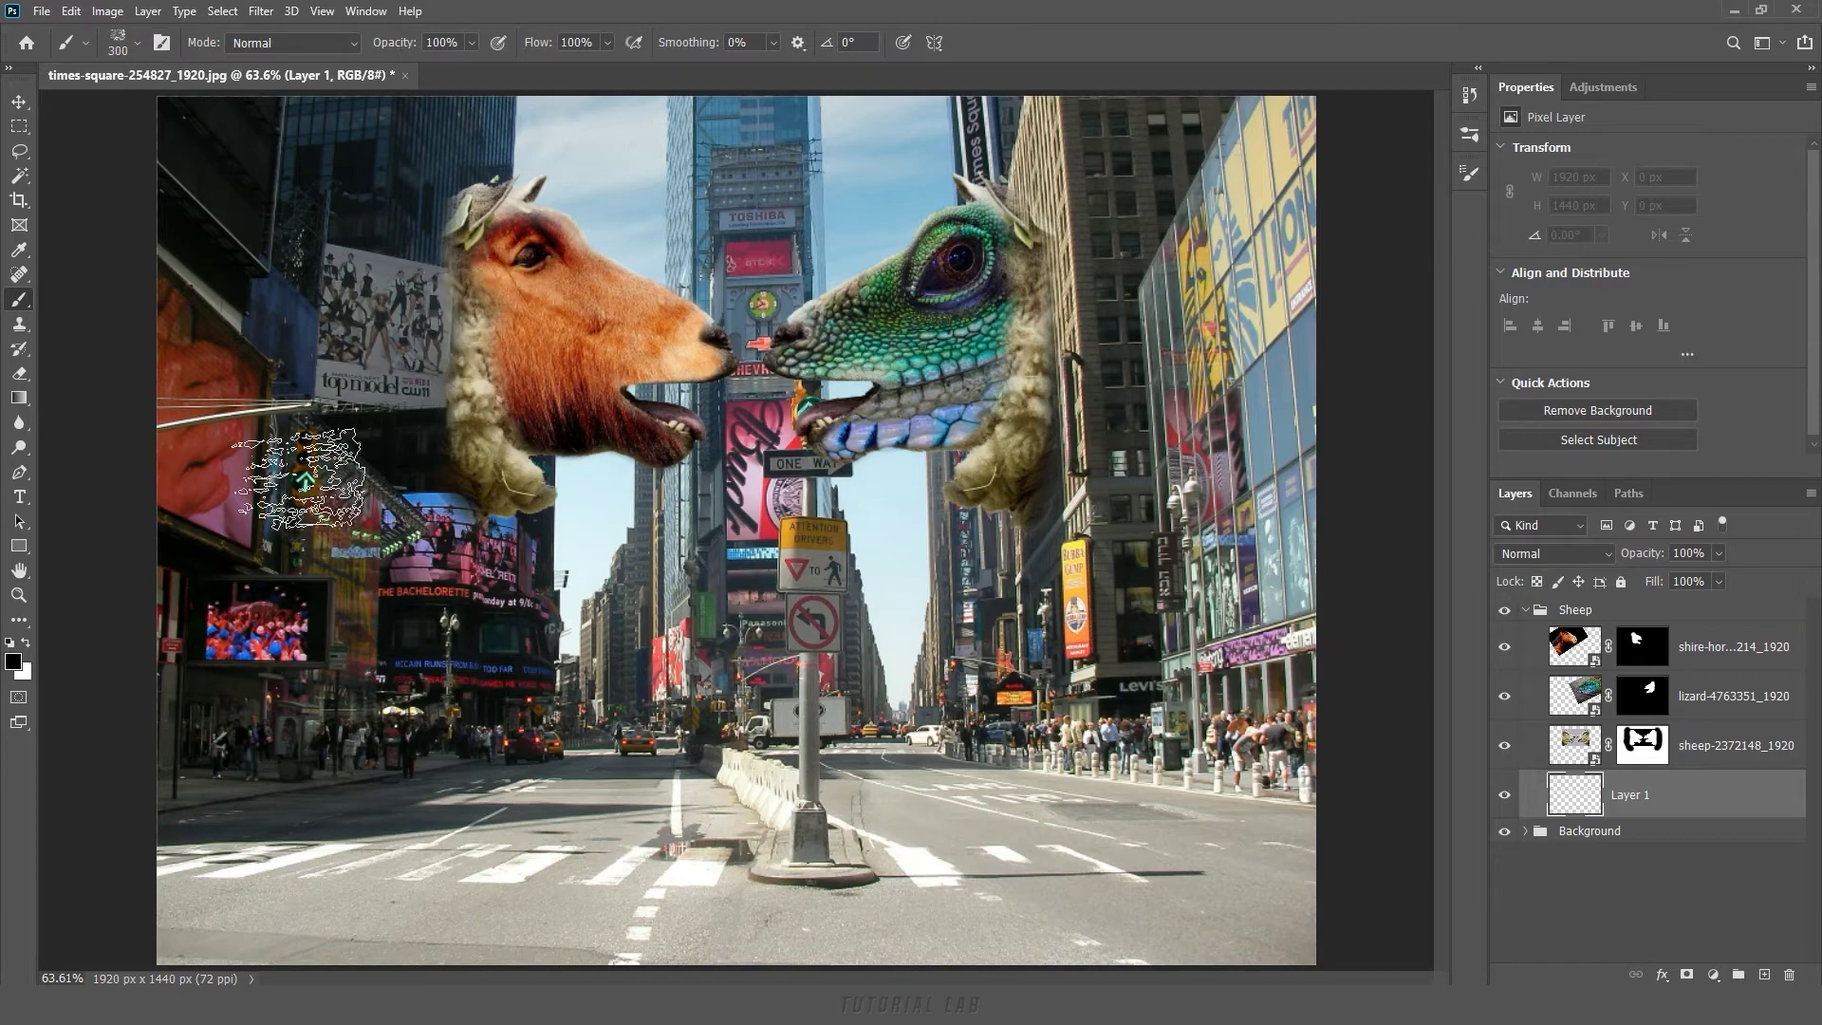
Stamp white dust specks on the empty layer along the woolly outer edges of the horse and lizard heads
{"action": "left_click", "coordinate": [28, 644]}
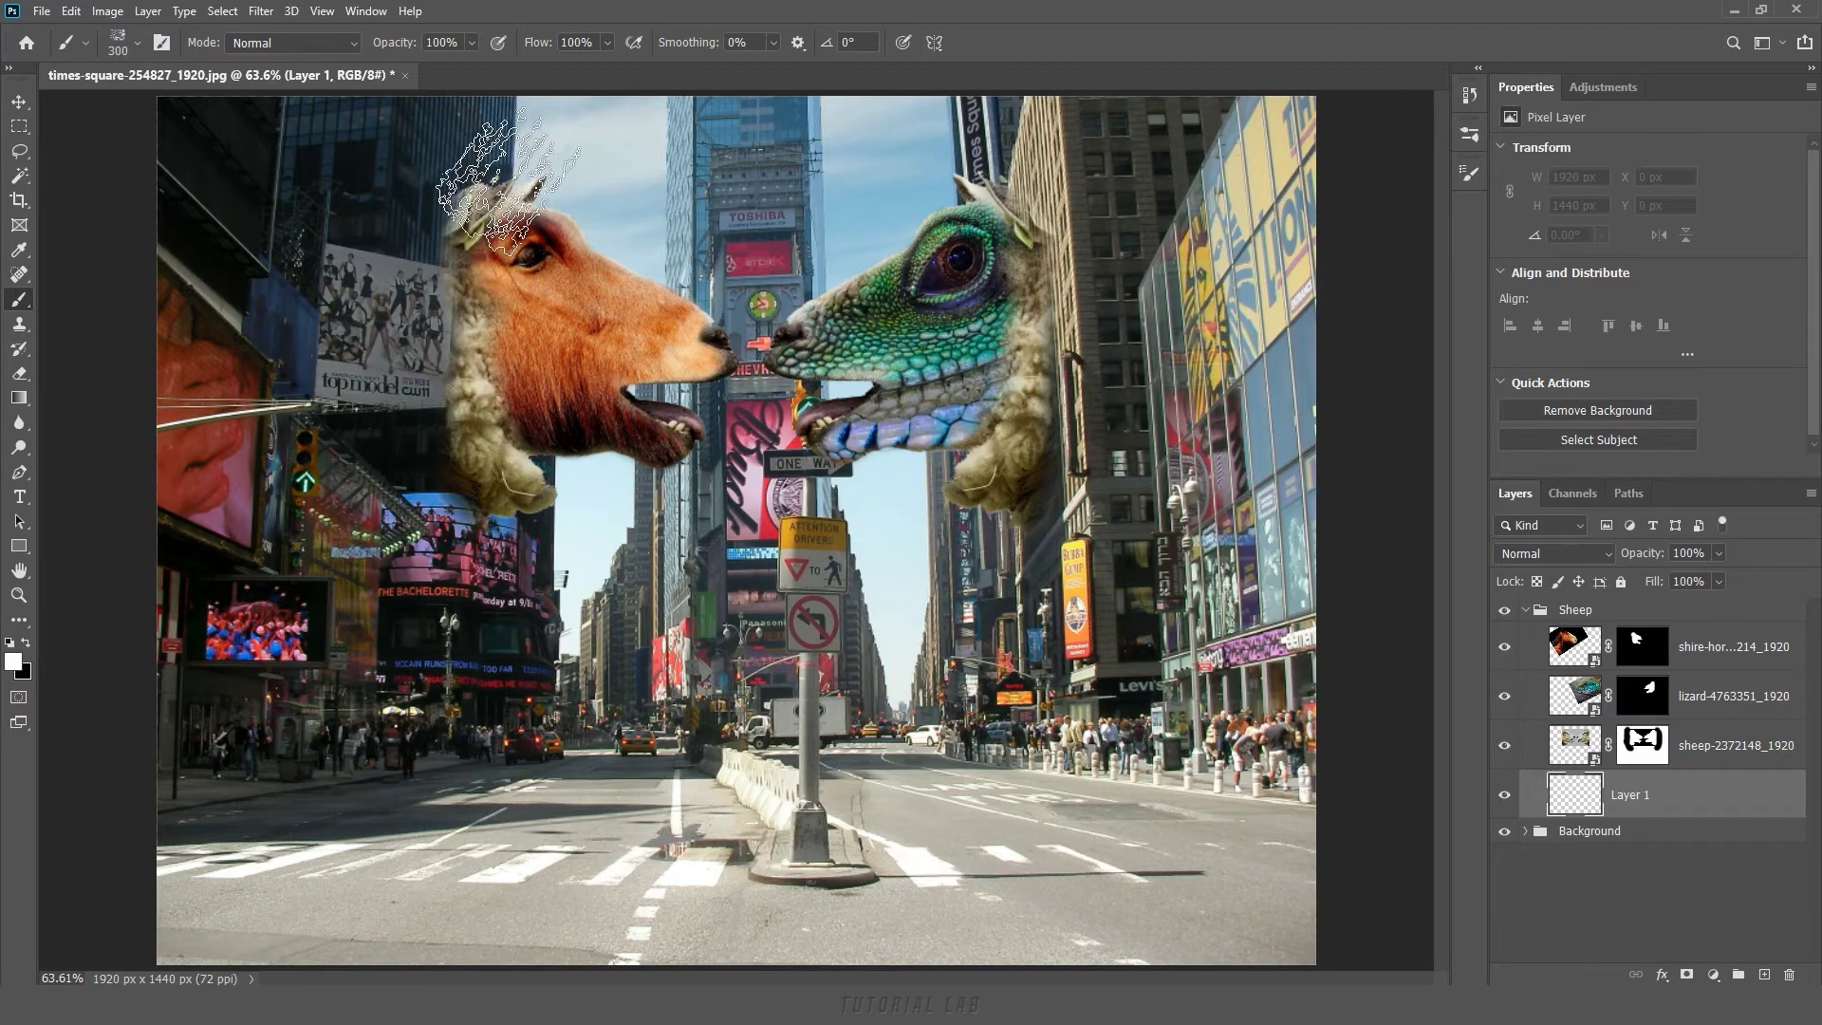
{"action": "left_click", "coordinate": [489, 212]}
{"action": "left_click", "coordinate": [457, 305]}
{"action": "left_click", "coordinate": [458, 419]}
{"action": "left_click", "coordinate": [477, 473]}
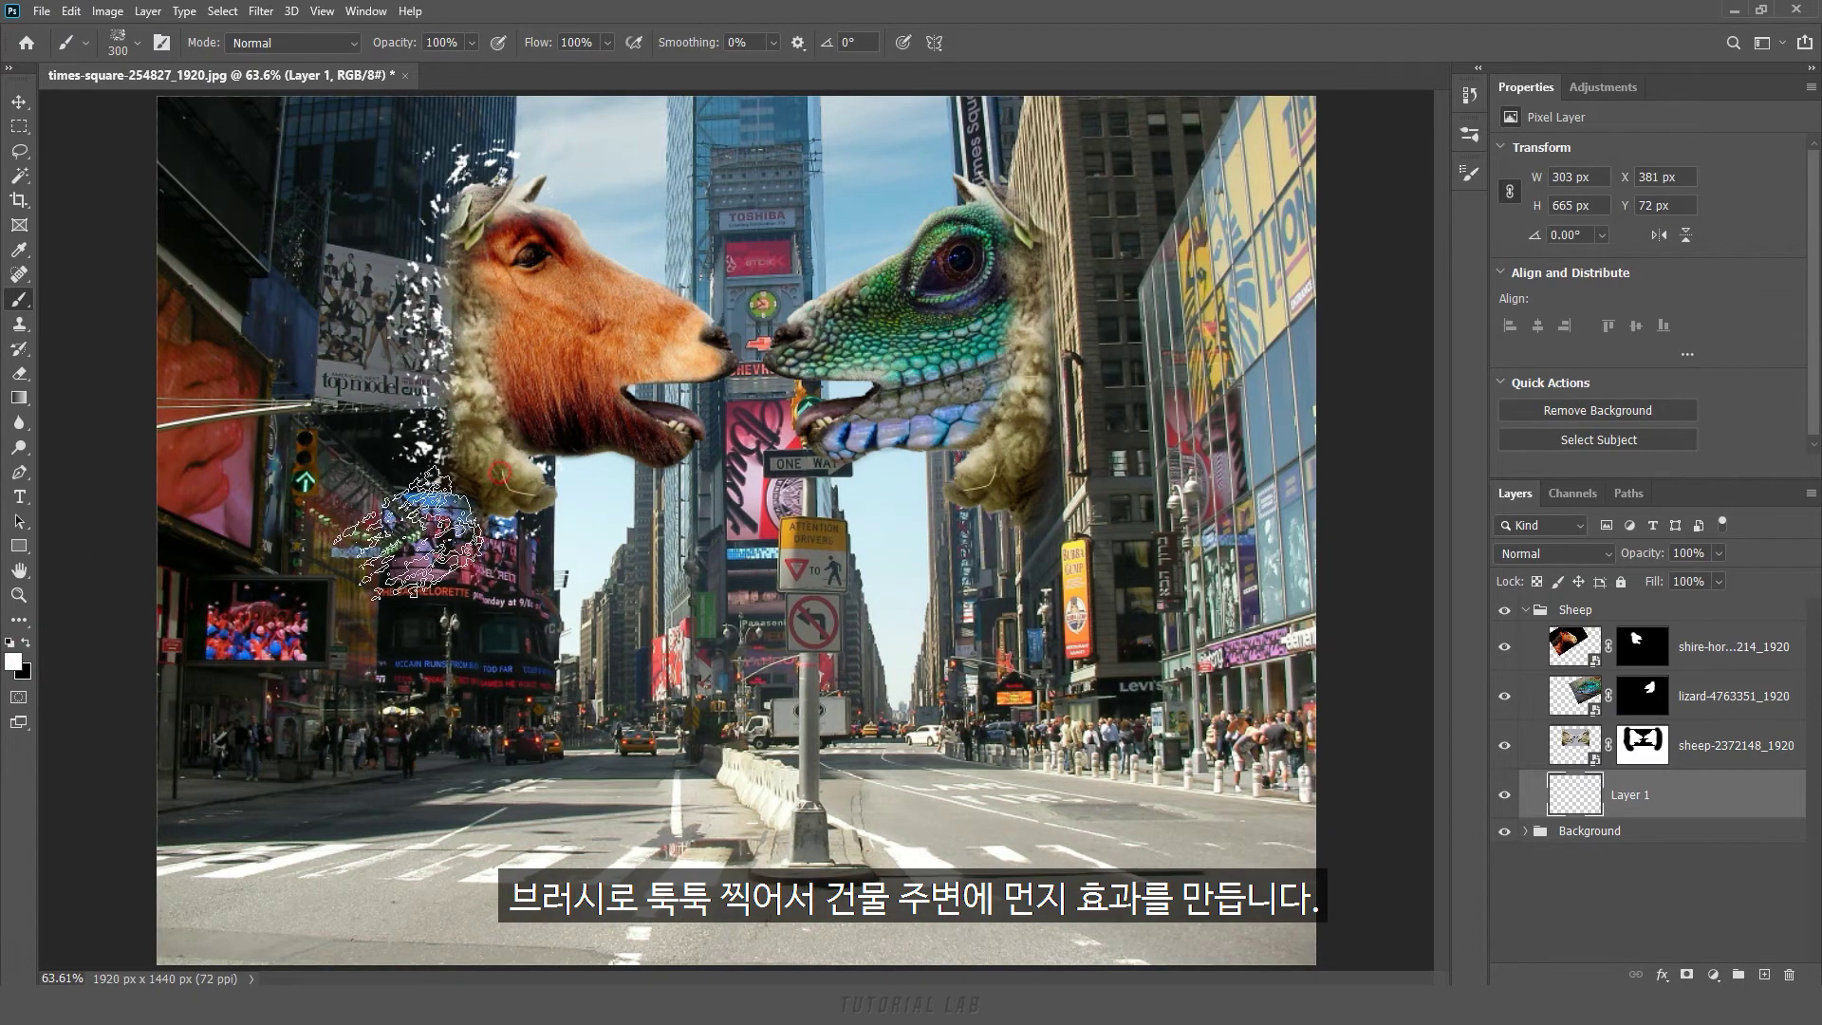
{"action": "left_click", "coordinate": [990, 252]}
{"action": "left_click", "coordinate": [1036, 337]}
{"action": "left_click", "coordinate": [1016, 467]}
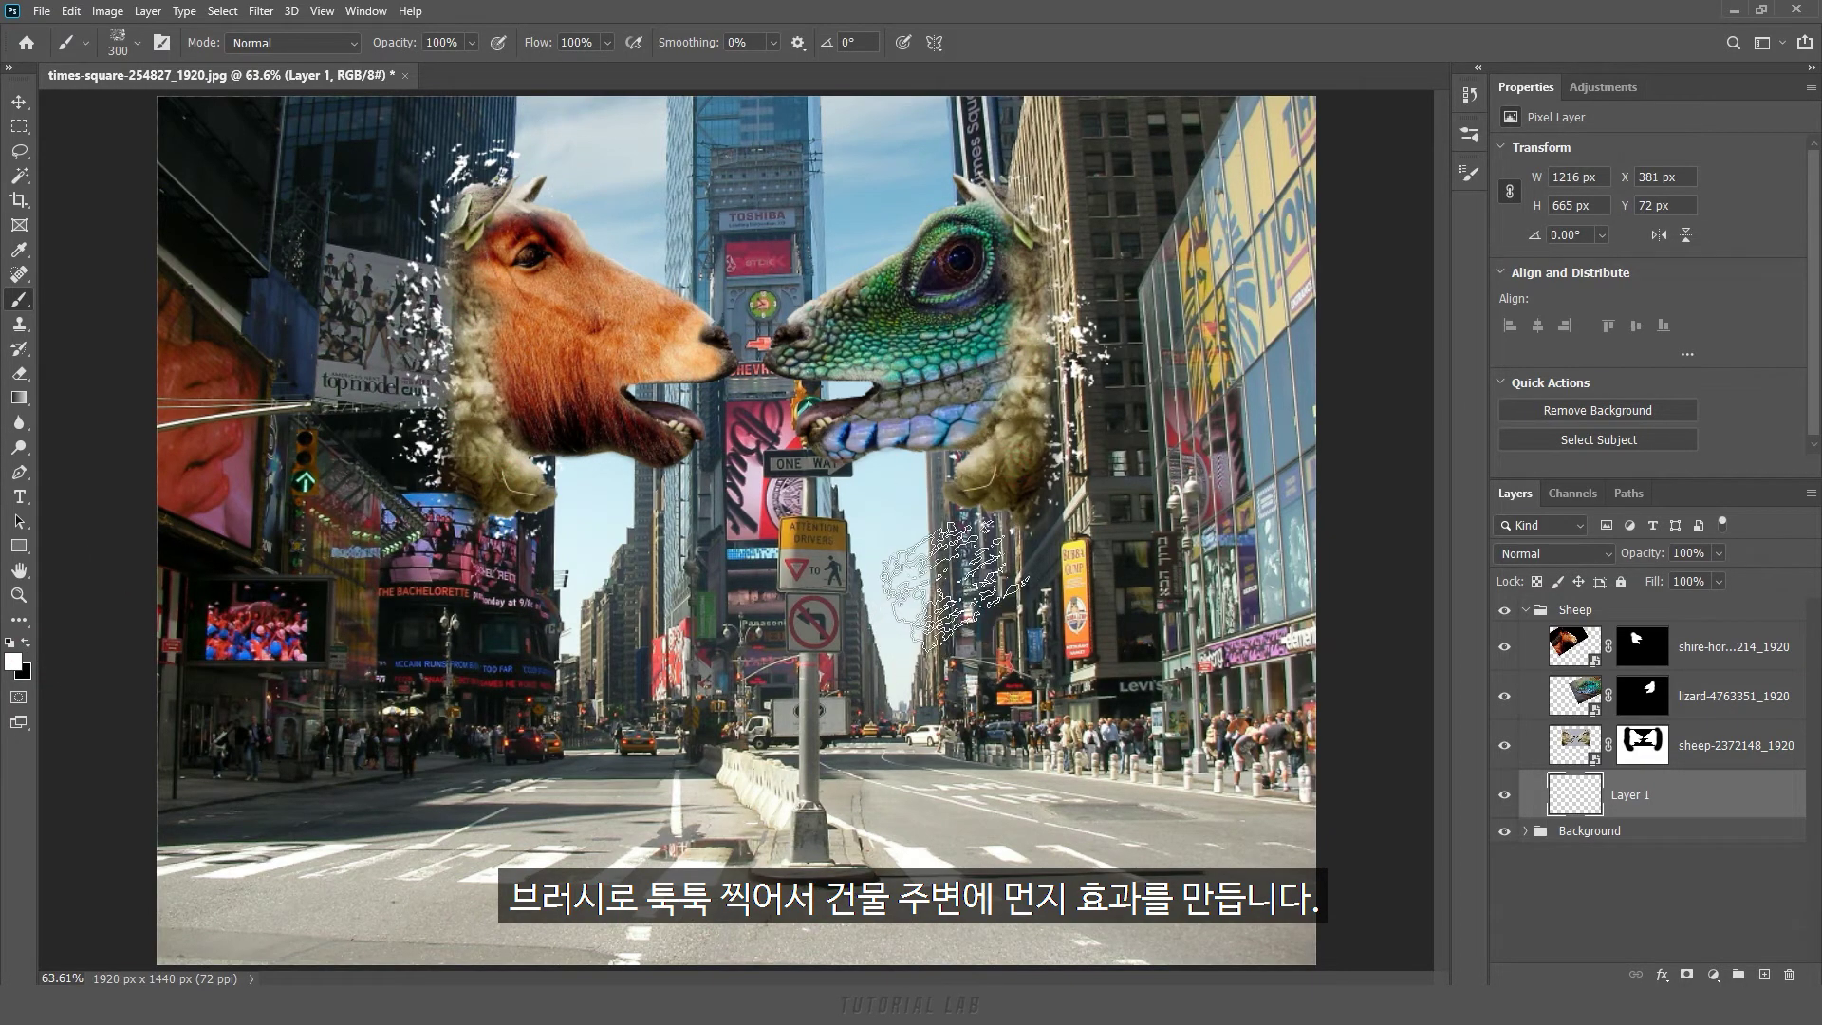
Set the foreground colour to dark blue 0e1e2b sampled from the buildings and stamp dust around the horse head's wool
{"action": "left_click", "coordinate": [13, 661]}
{"action": "left_click", "coordinate": [453, 119]}
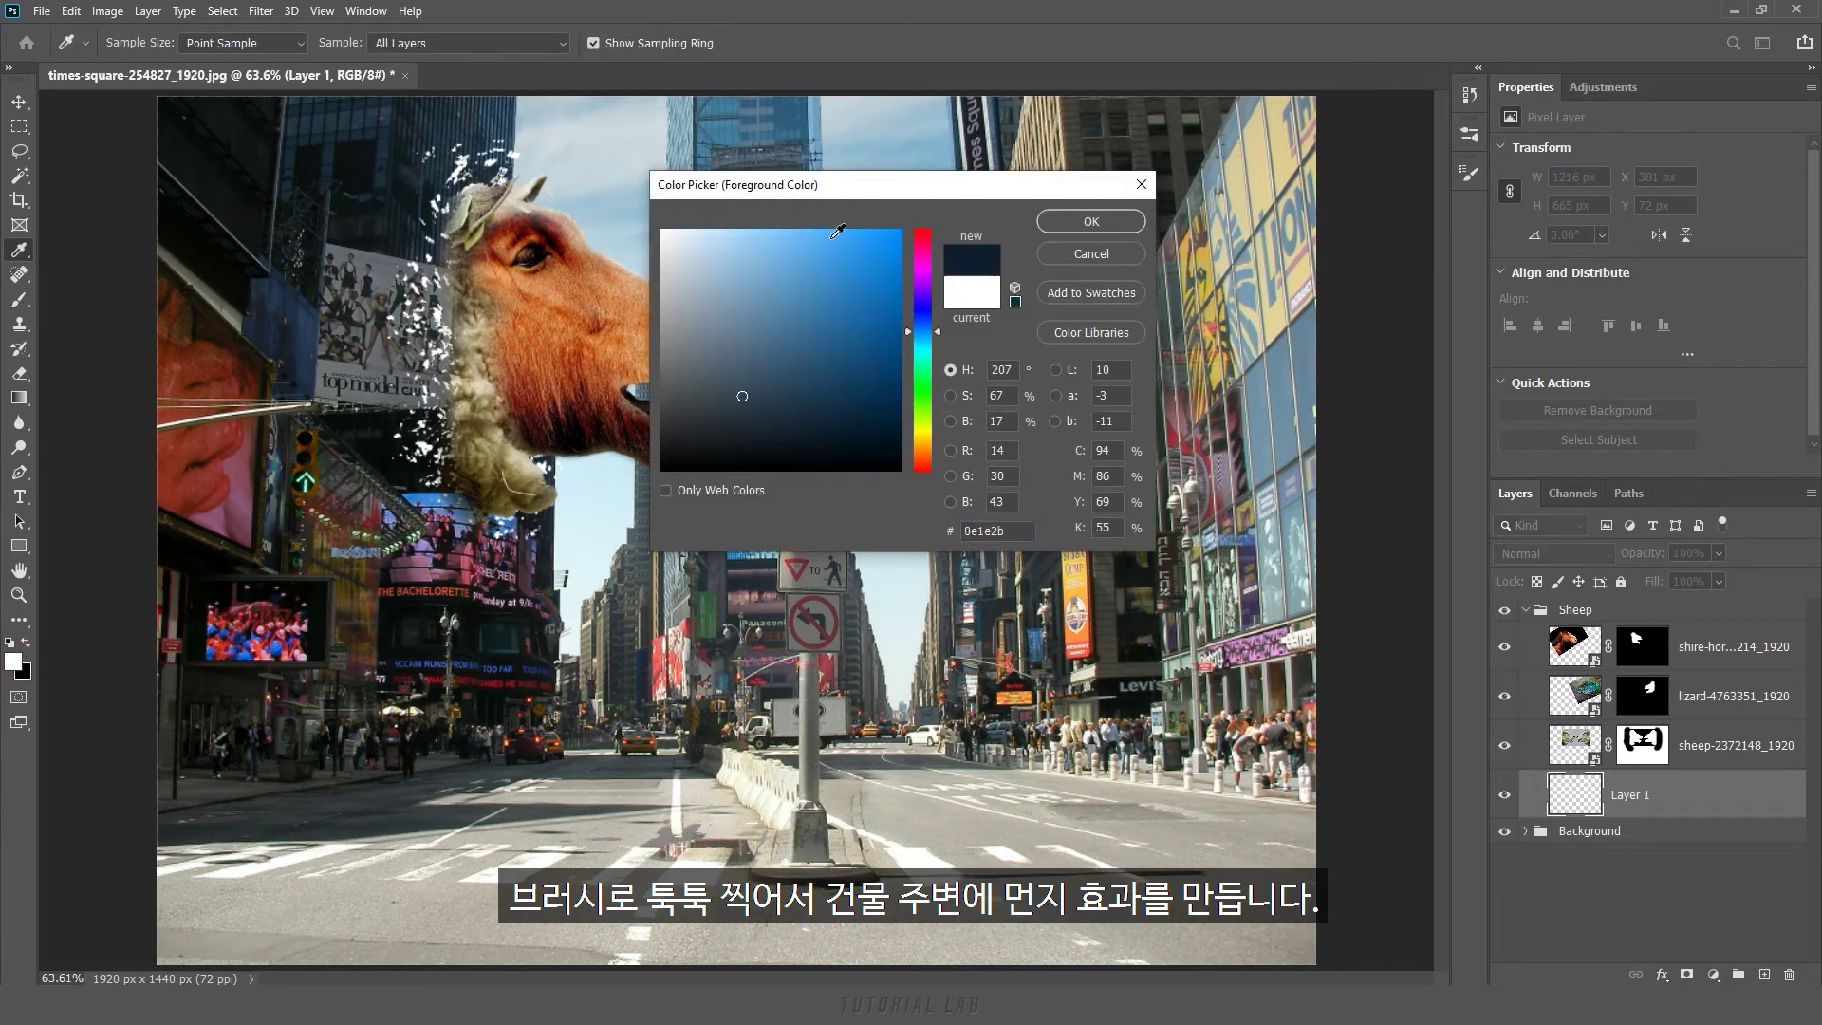
{"action": "left_click", "coordinate": [1091, 221]}
{"action": "key", "text": "b"}
{"action": "left_click", "coordinate": [500, 207]}
{"action": "left_click", "coordinate": [427, 264]}
{"action": "left_click", "coordinate": [449, 374]}
{"action": "left_click", "coordinate": [470, 493]}
{"action": "left_click", "coordinate": [527, 489]}
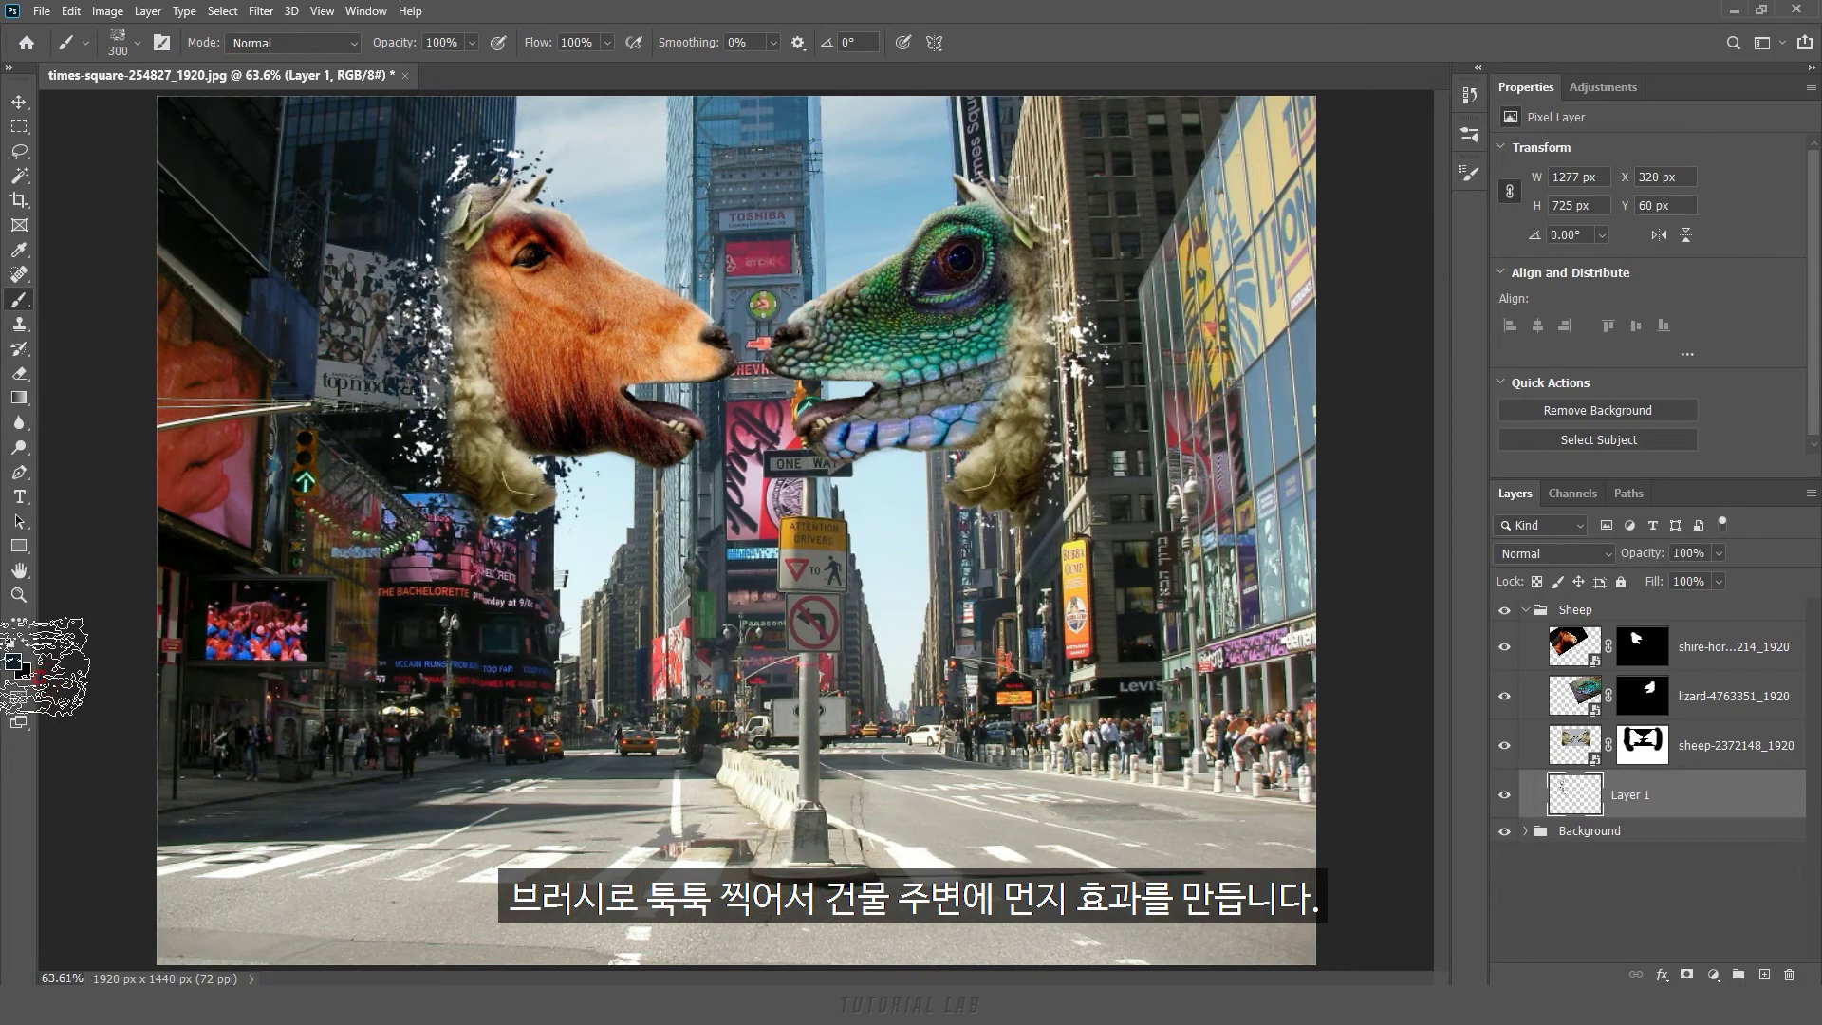
Set the foreground colour to brown 6c5f3c sampled from the building above the lizard head for more dust
{"action": "left_click", "coordinate": [14, 661]}
{"action": "left_click", "coordinate": [1065, 116]}
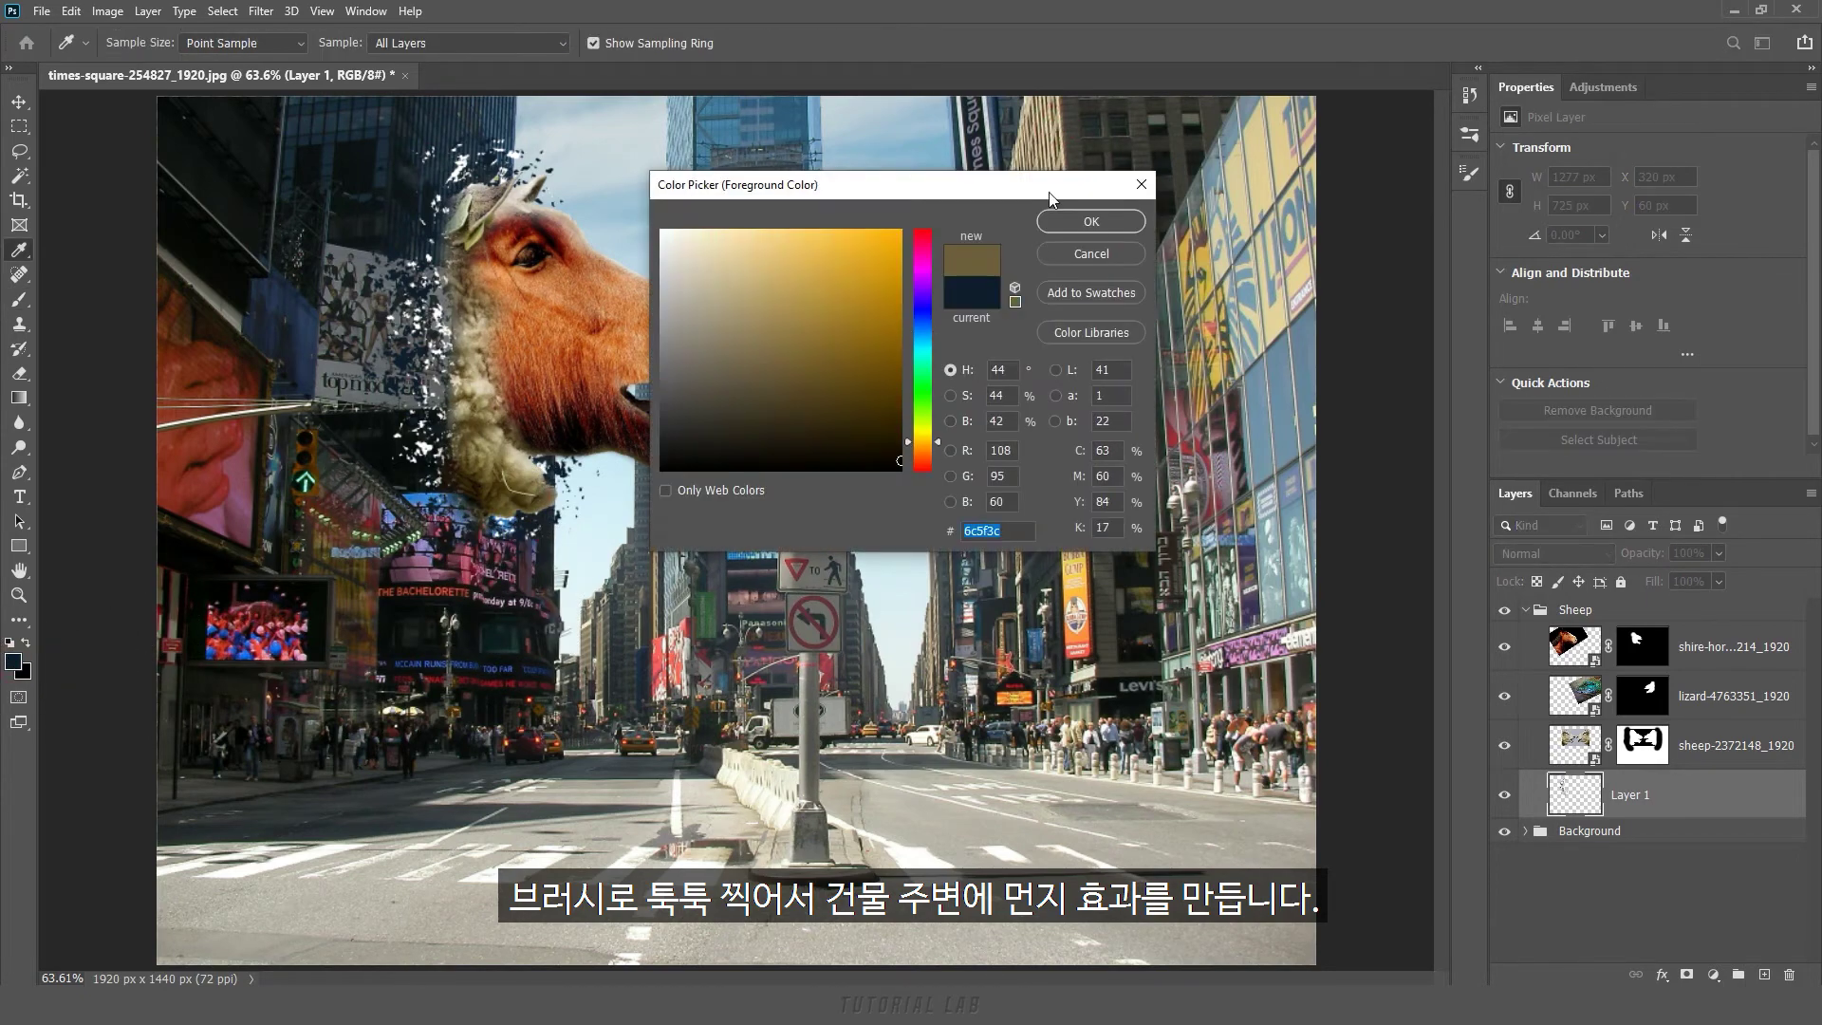
{"action": "left_click", "coordinate": [1092, 221]}
{"action": "key", "text": "b"}
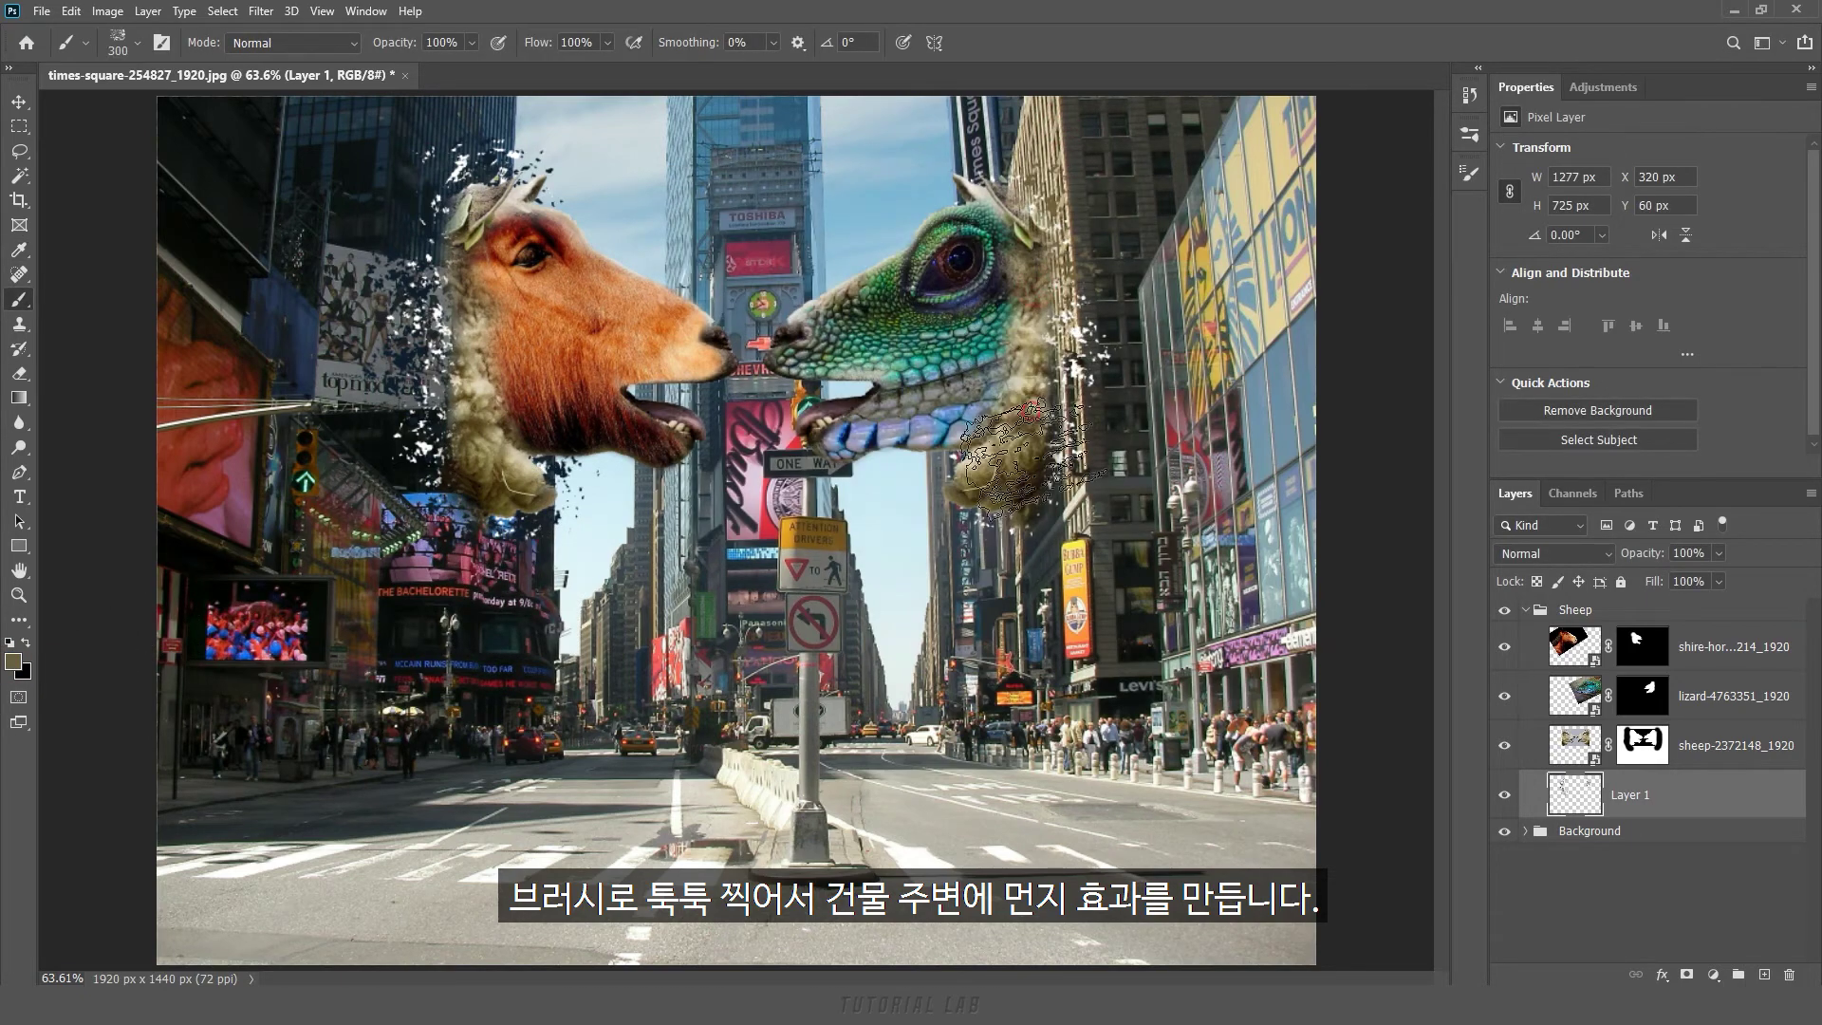
Sample a dark grey from the building below the lizard head for more dust, and set the dust layer's opacity to 70%
{"action": "left_click", "coordinate": [14, 661]}
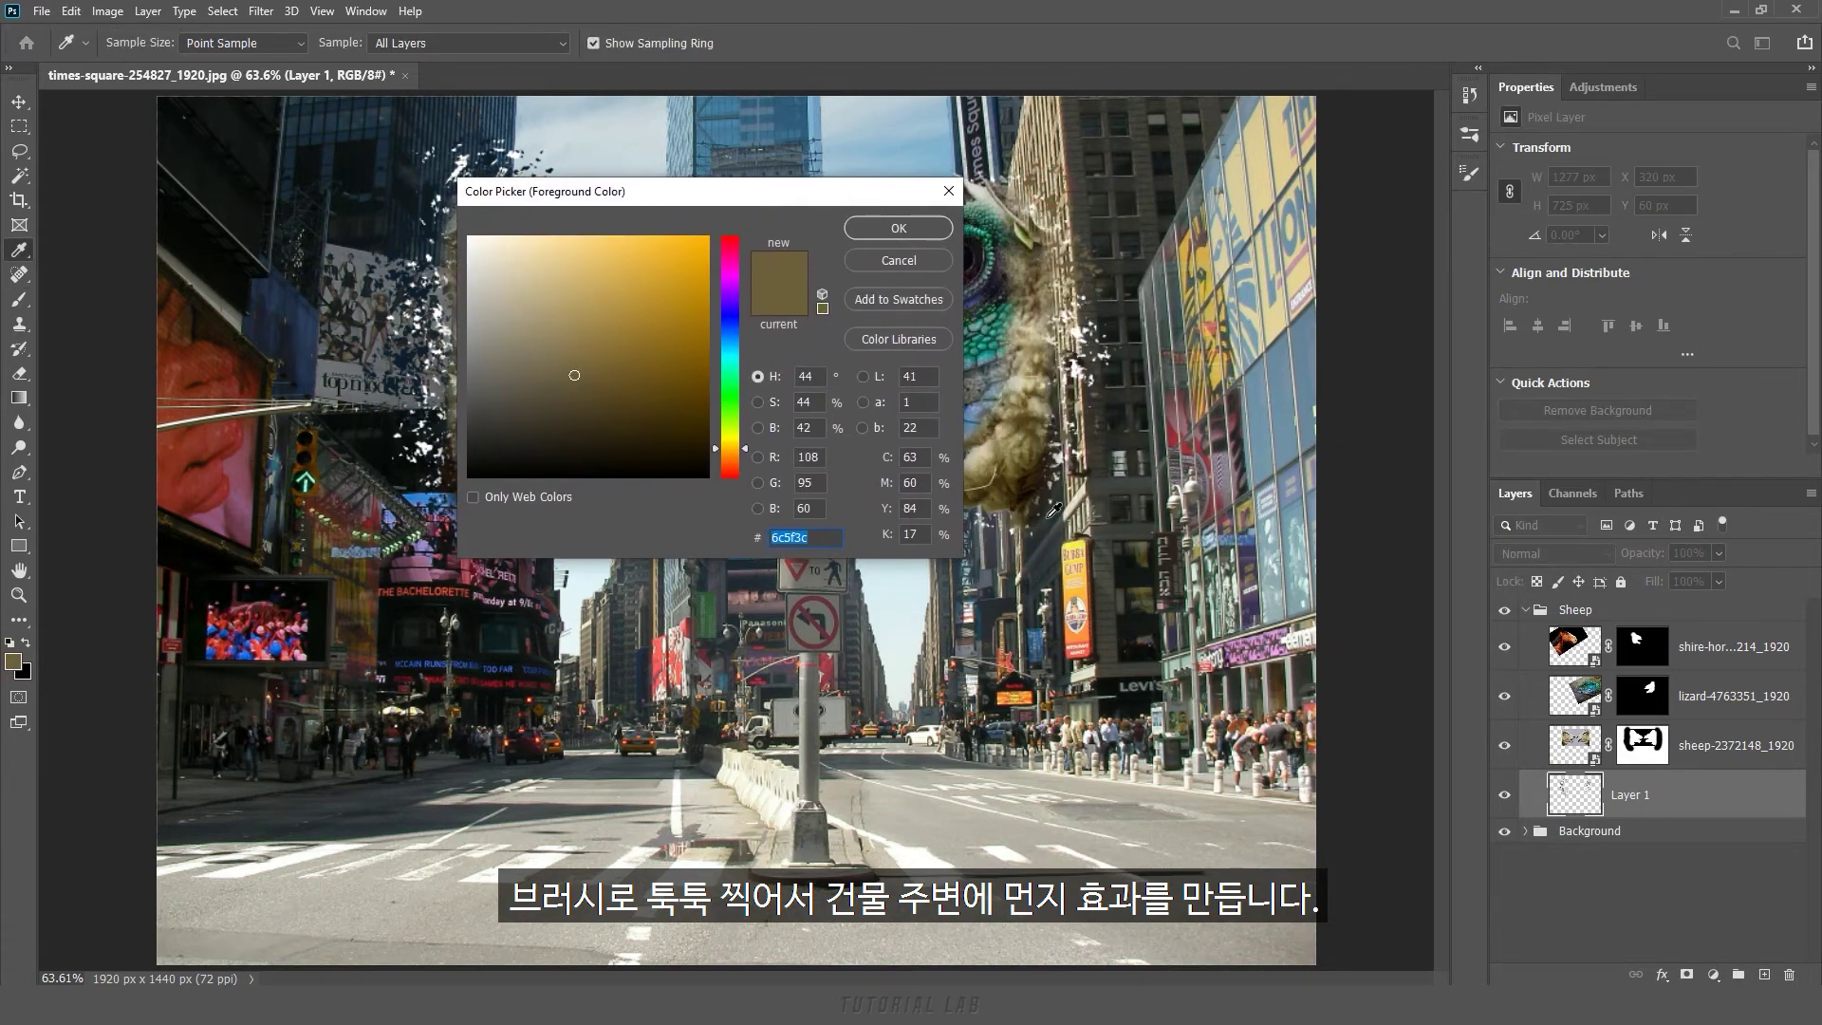
{"action": "left_click", "coordinate": [1024, 517]}
{"action": "key", "text": "Return"}
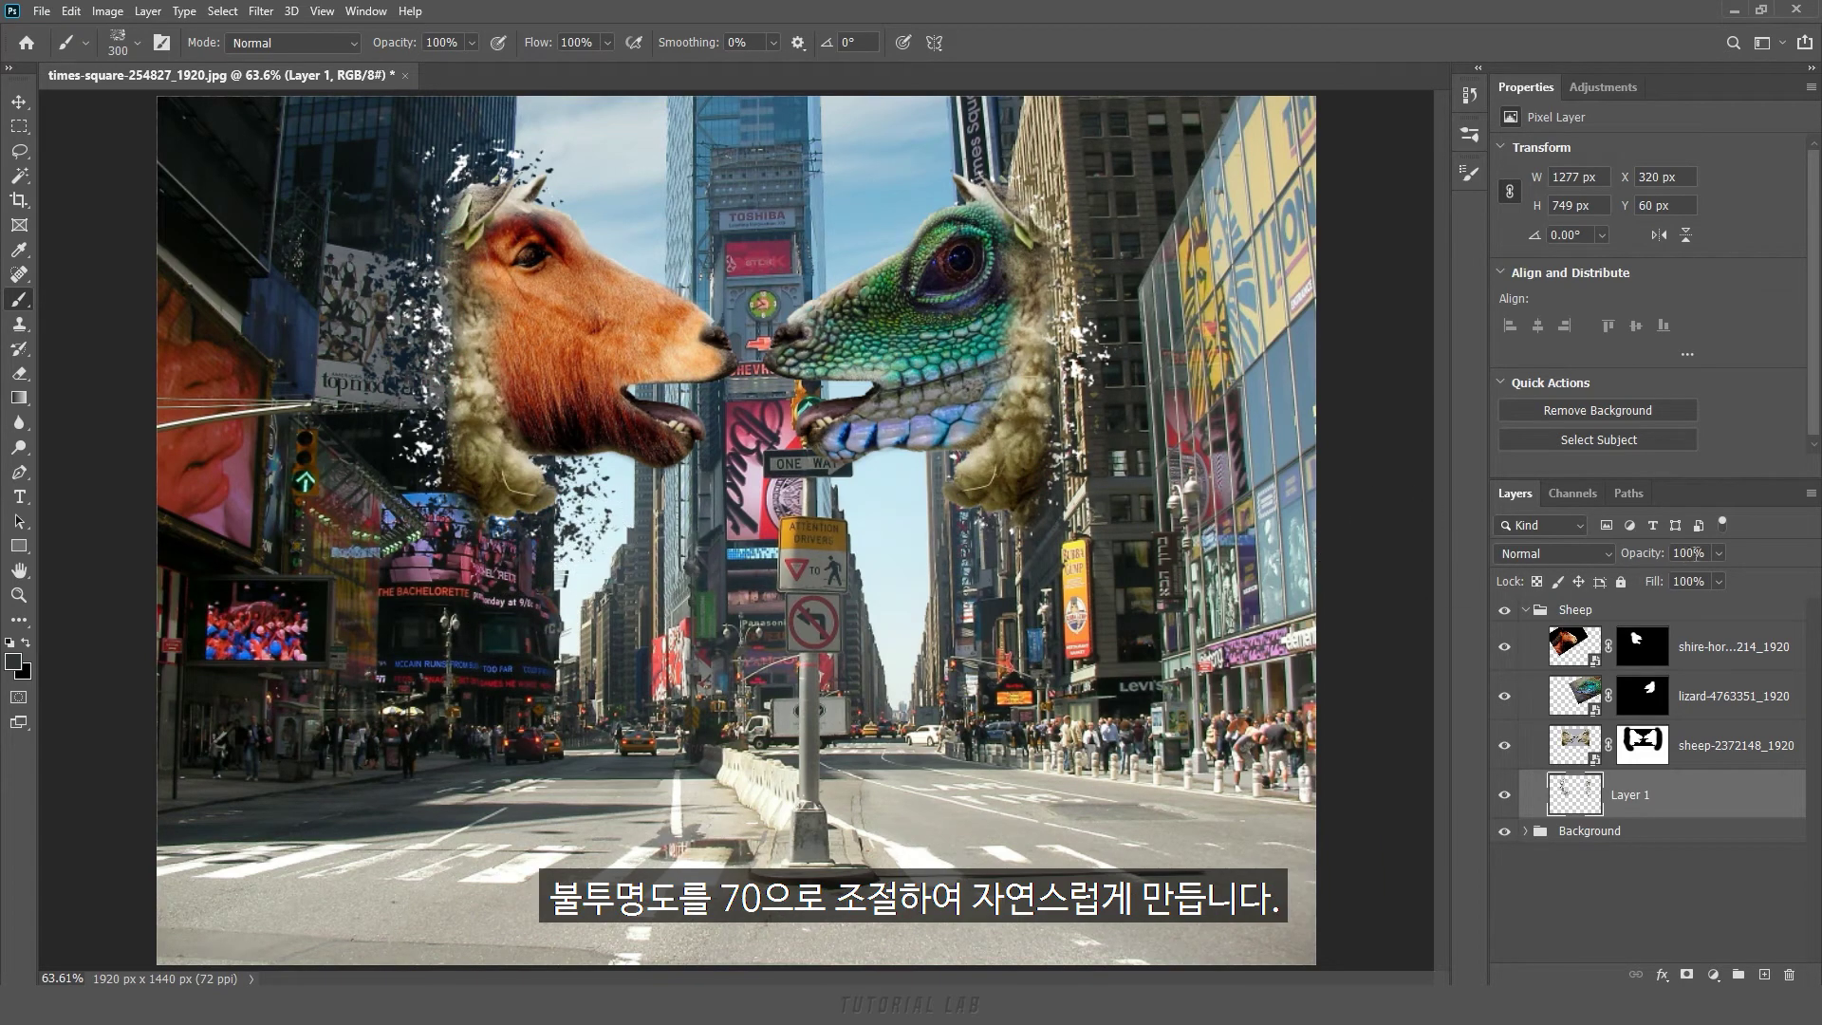
{"action": "type", "text": "70"}
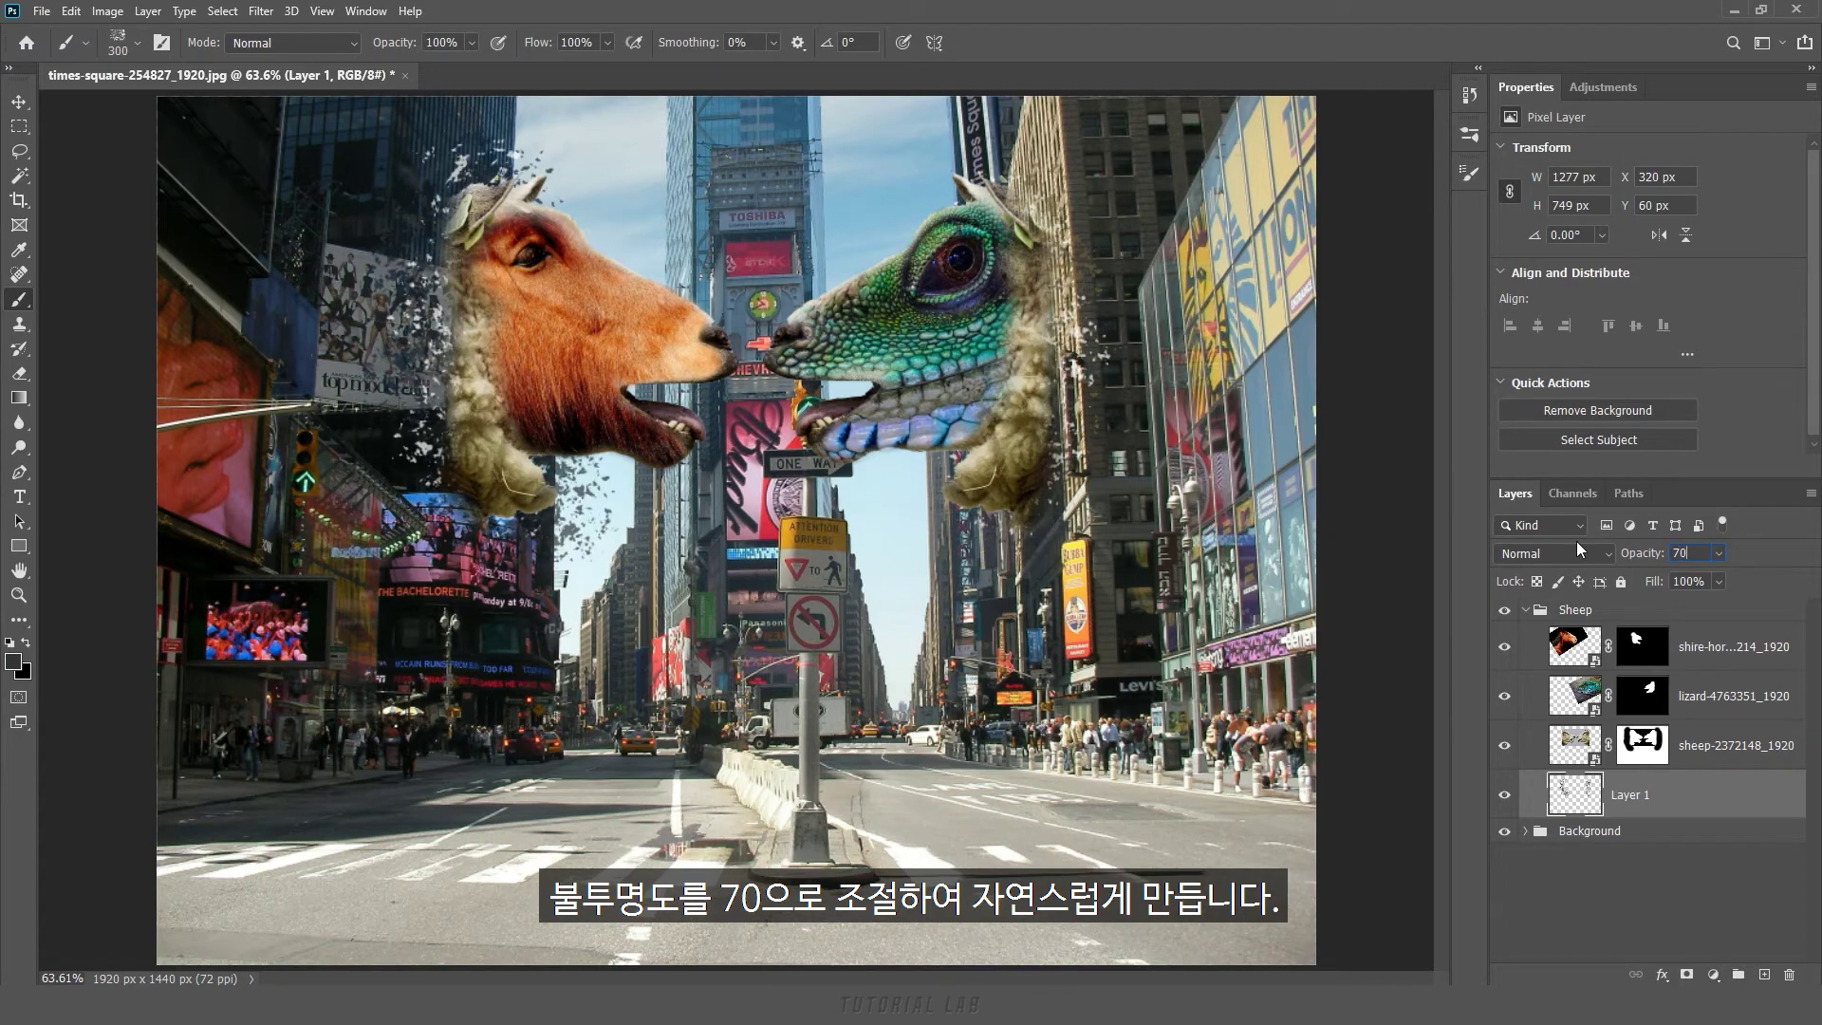
{"action": "key", "text": "Return"}
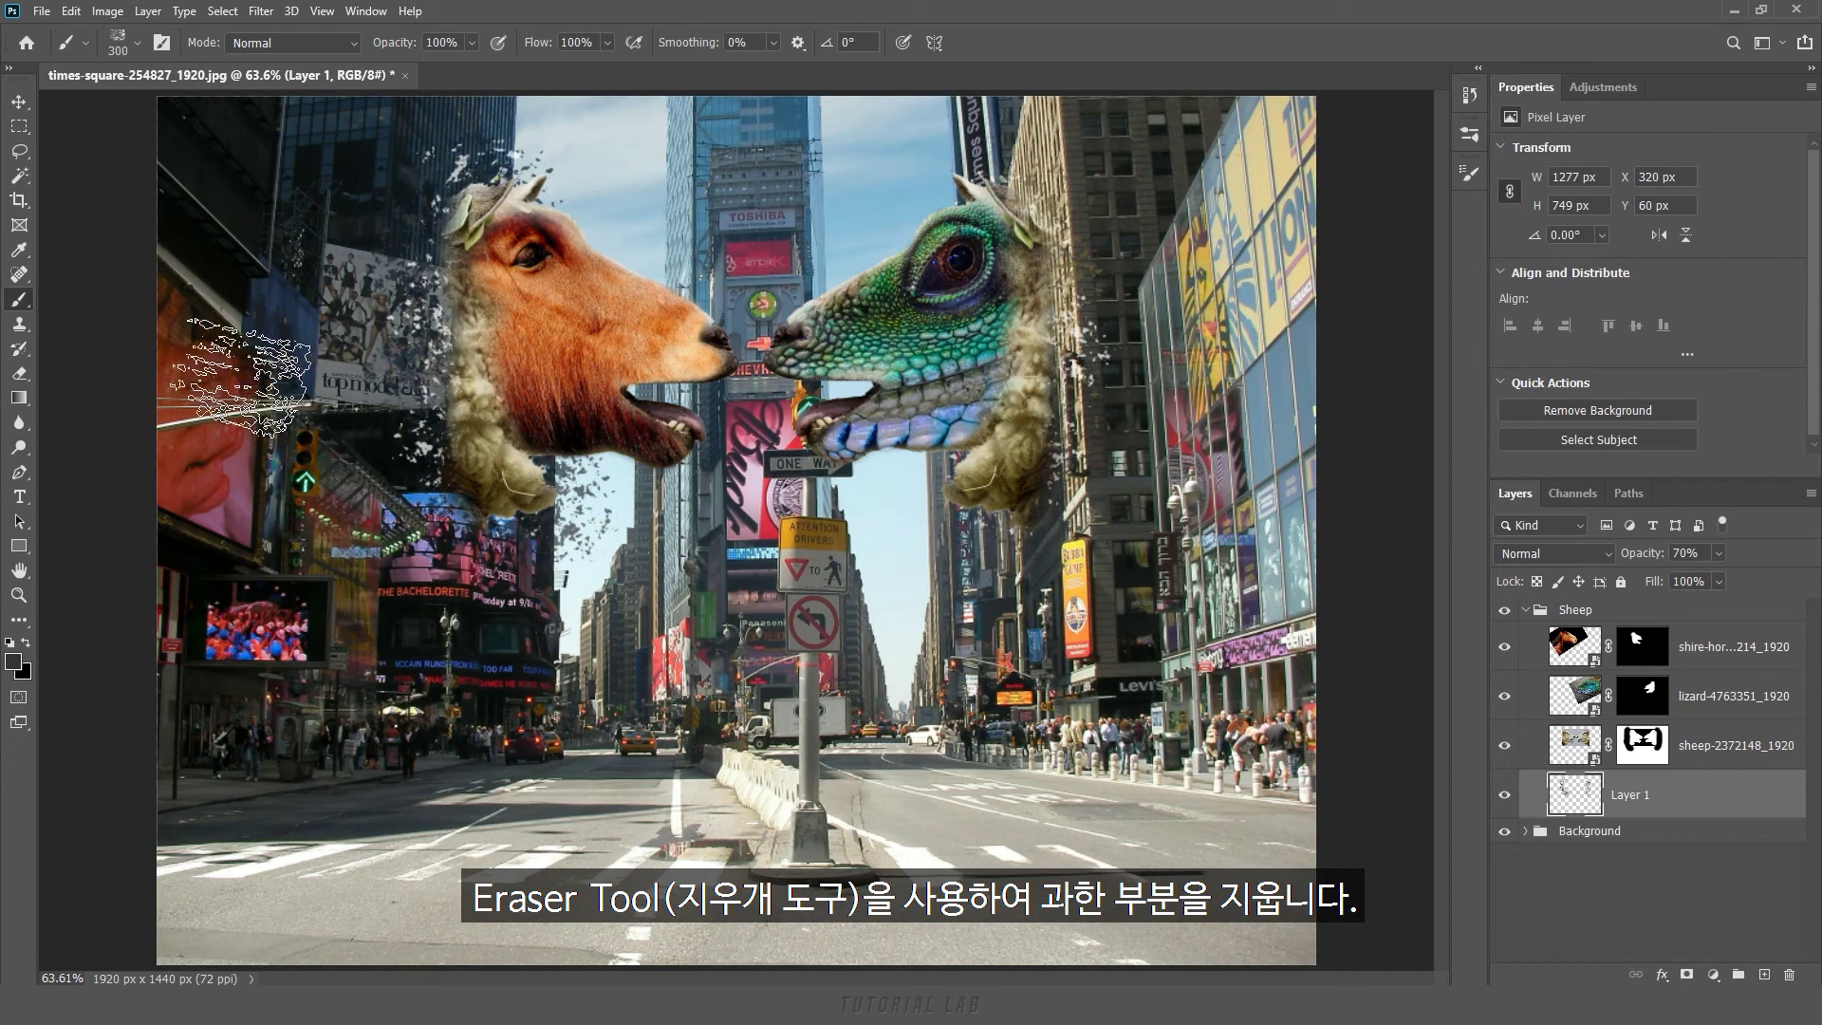
Switch to the Eraser with a soft round 100 px brush at 0% hardness
{"action": "left_click", "coordinate": [23, 374]}
{"action": "left_click", "coordinate": [91, 378]}
{"action": "key", "text": "bracketright"}
{"action": "key", "text": "bracketright"}
{"action": "key", "text": "bracketright"}
{"action": "key", "text": "bracketright"}
{"action": "key", "text": "bracketright"}
{"action": "mouse_move", "coordinate": [613, 456]}
{"action": "left_mouse_down"}
{"action": "mouse_move", "coordinate": [645, 493]}
{"action": "mouse_move", "coordinate": [612, 474]}
{"action": "mouse_move", "coordinate": [616, 446]}
{"action": "left_mouse_up"}
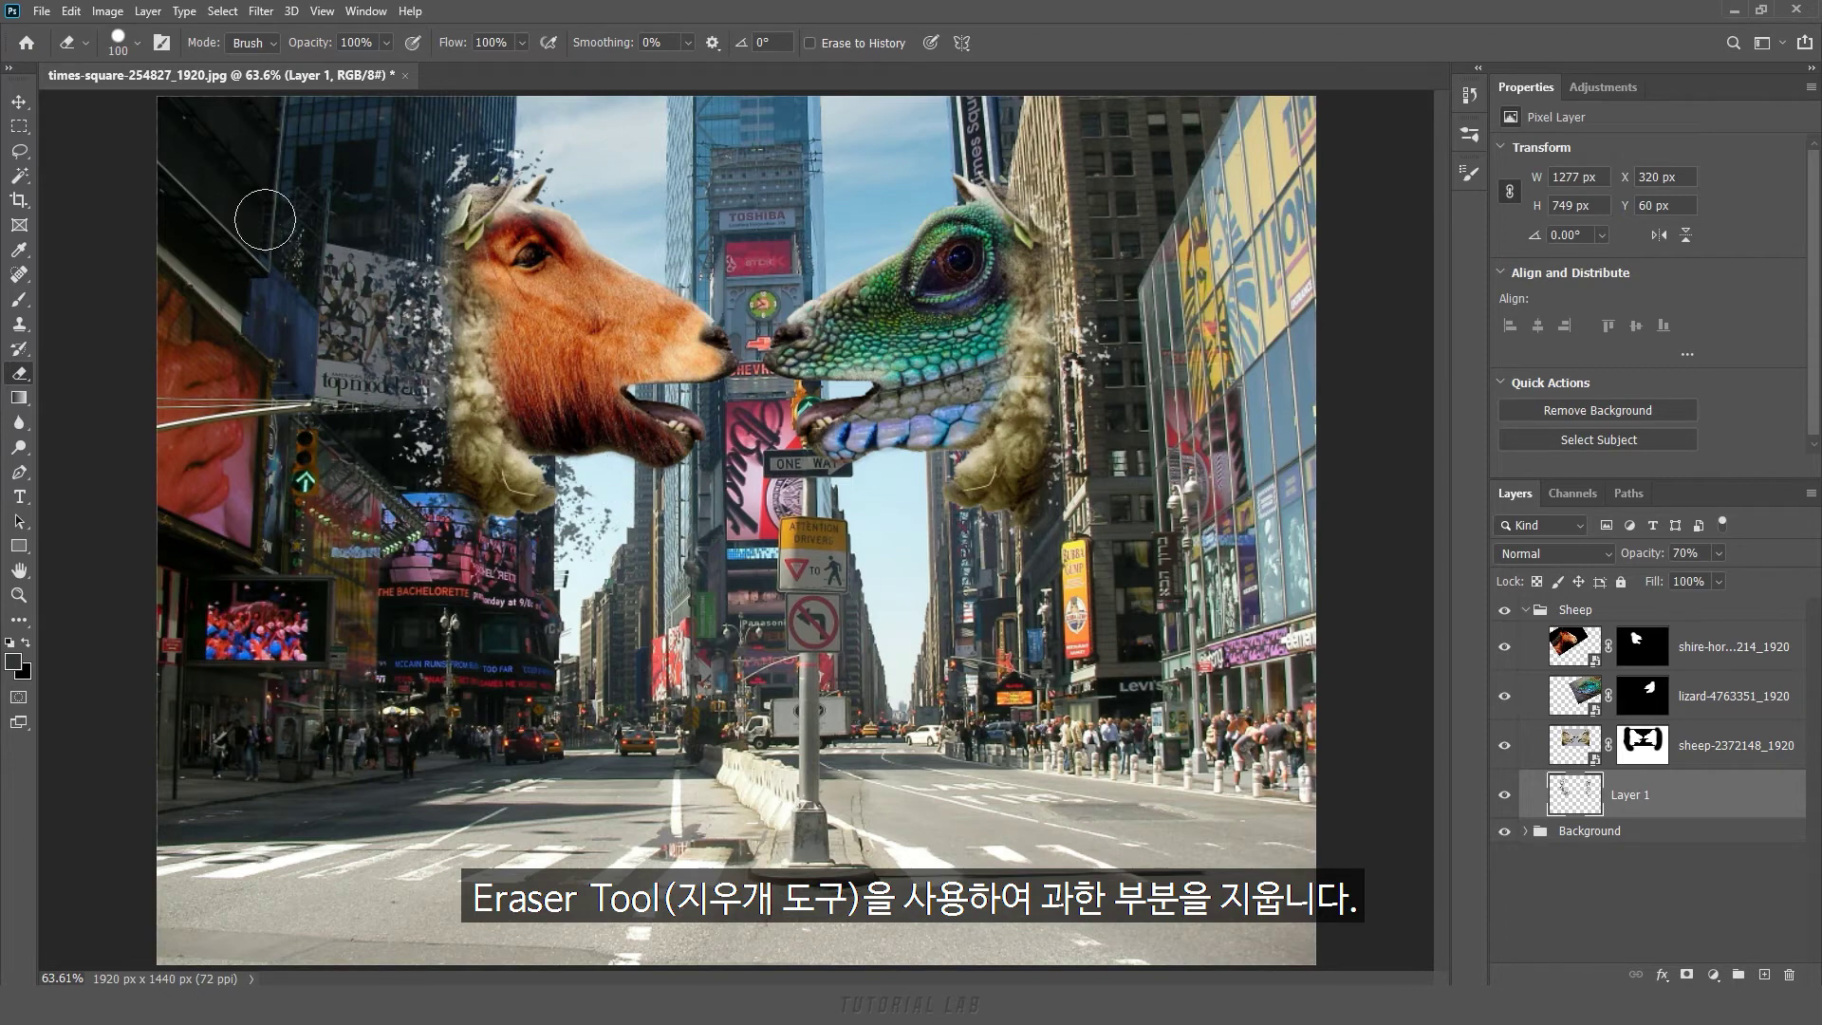
{"action": "left_click", "coordinate": [136, 42]}
{"action": "left_click_drag", "start_coordinate": [230, 155], "coordinate": [81, 146]}
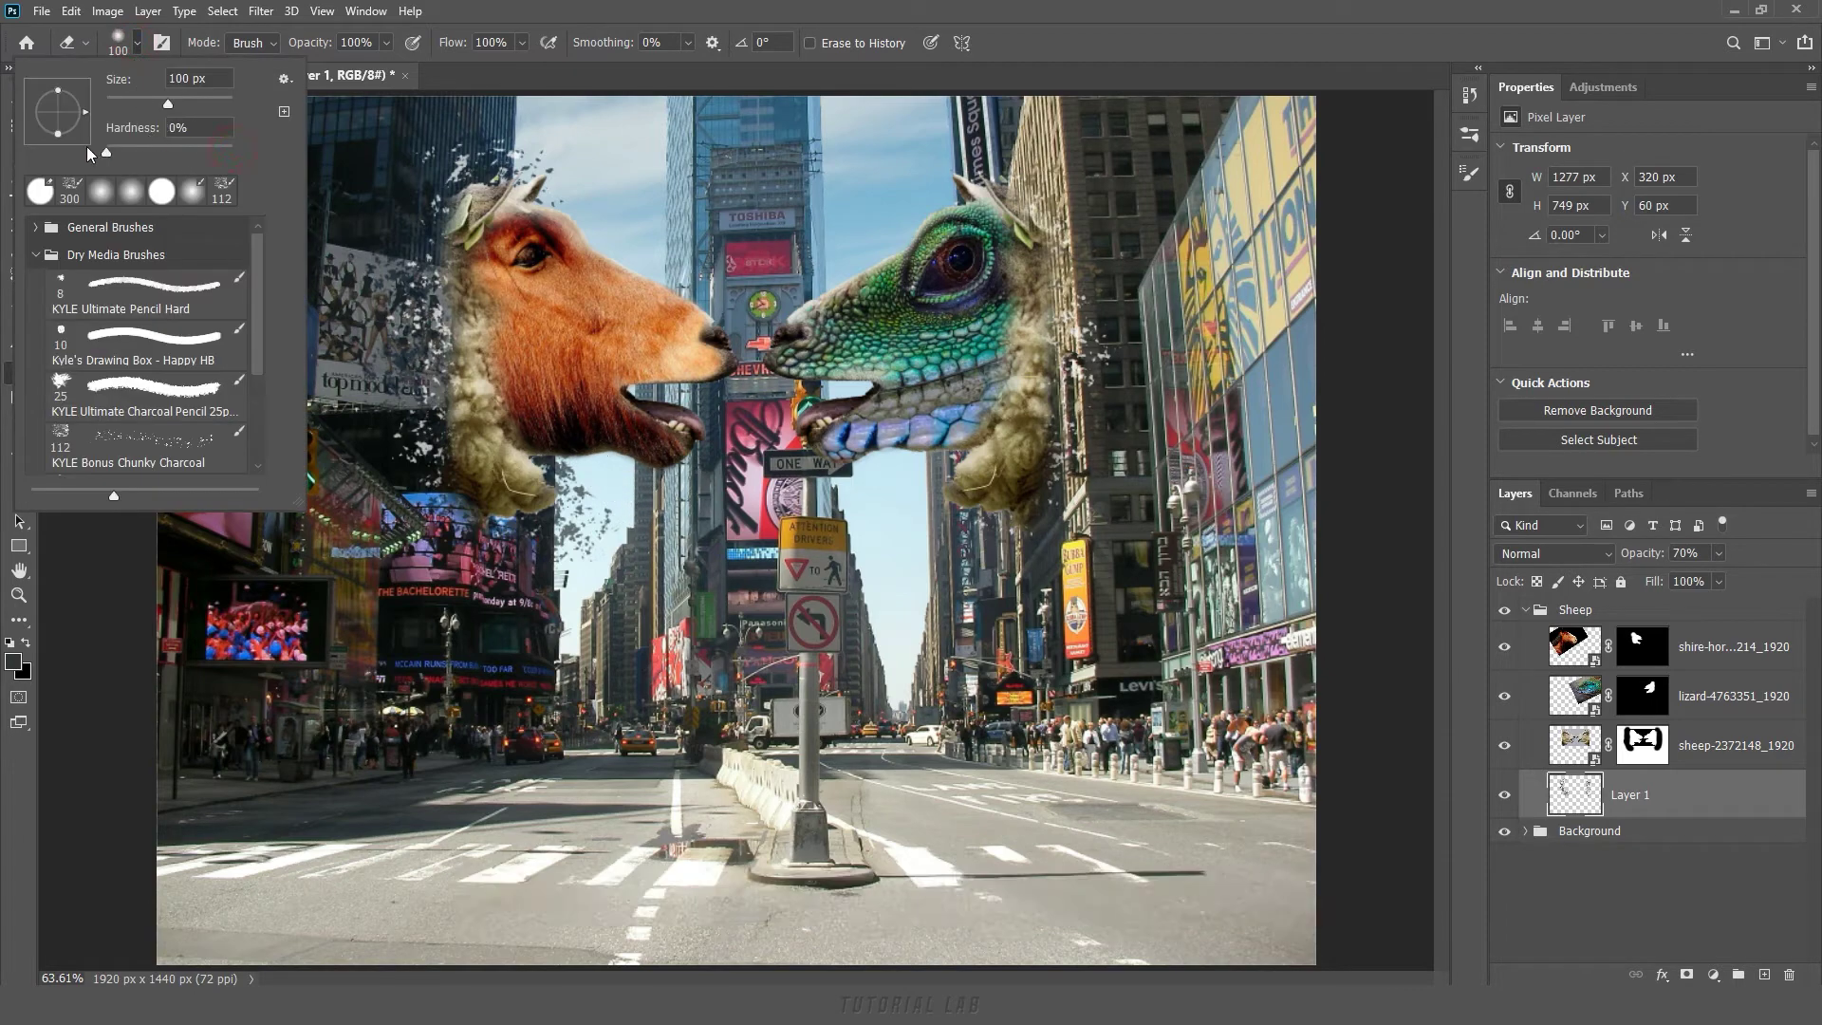
{"action": "left_click", "coordinate": [491, 13]}
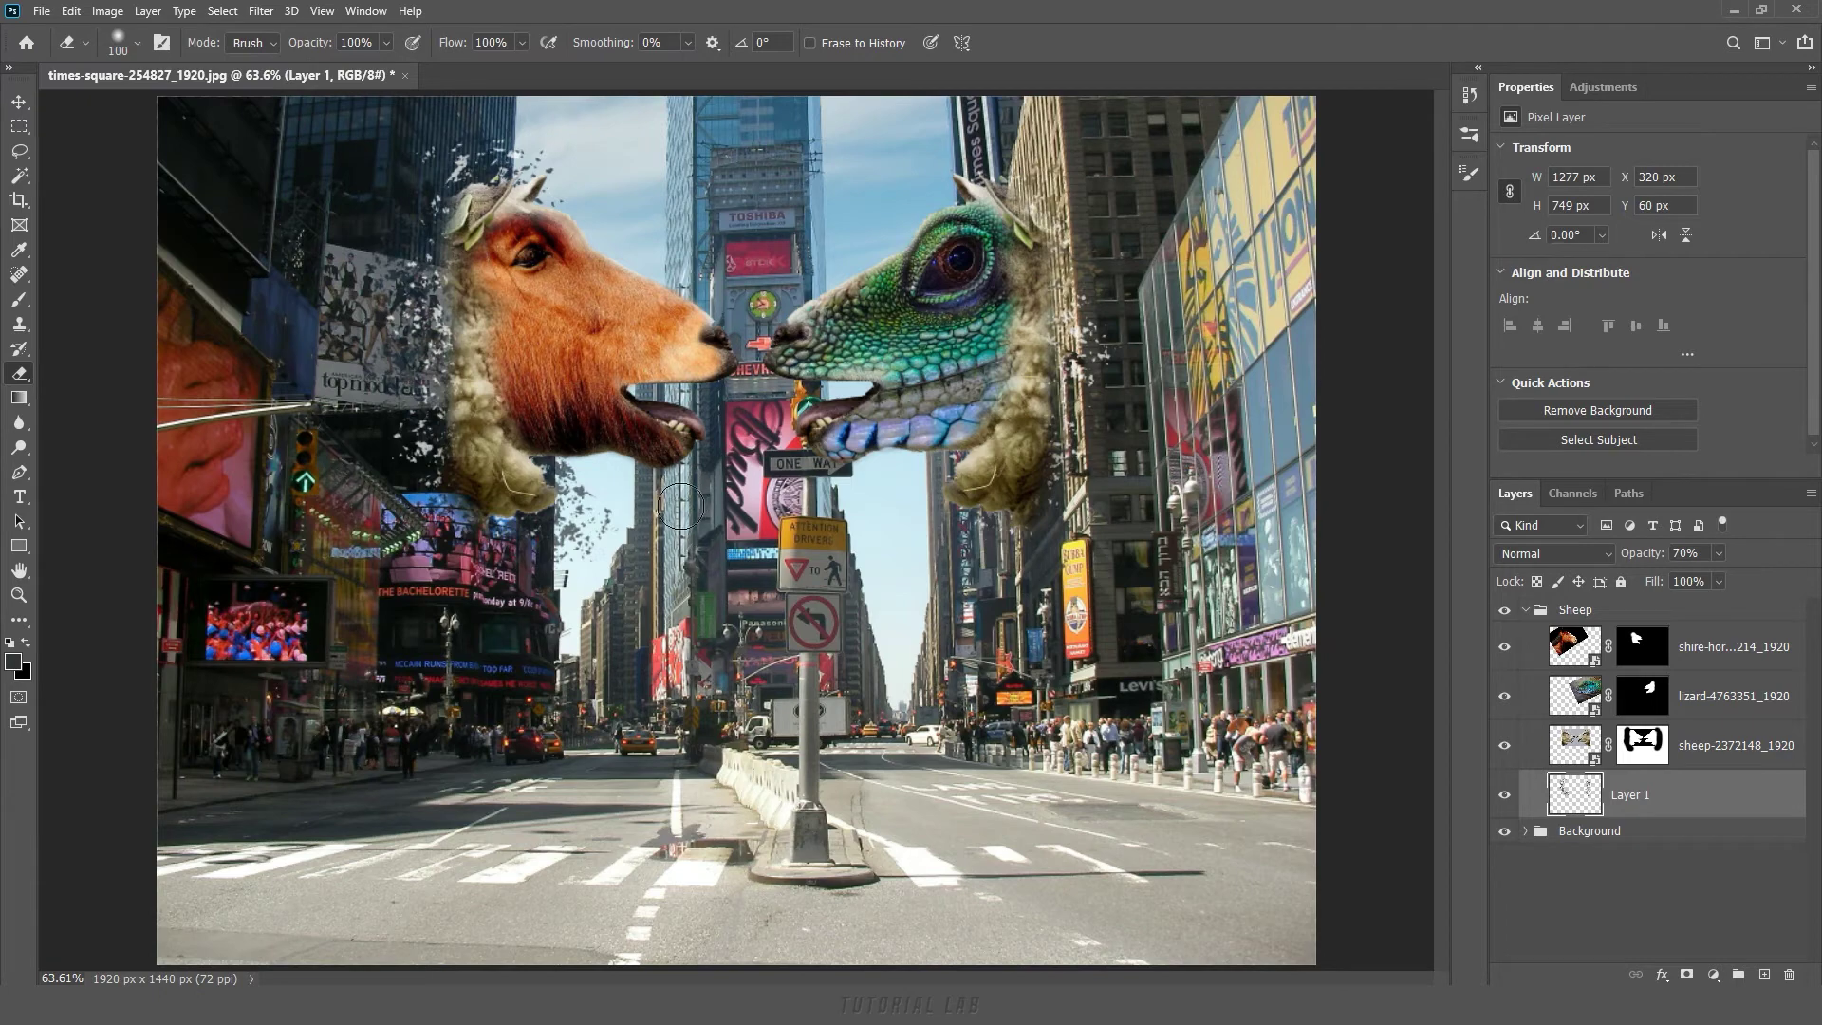
Erase the excessive dust around the heads with the soft eraser enlarged to 150 px
{"action": "key", "text": "bracketright"}
{"action": "key", "text": "bracketright"}
{"action": "key", "text": "bracketleft"}
{"action": "key", "text": "bracketleft"}
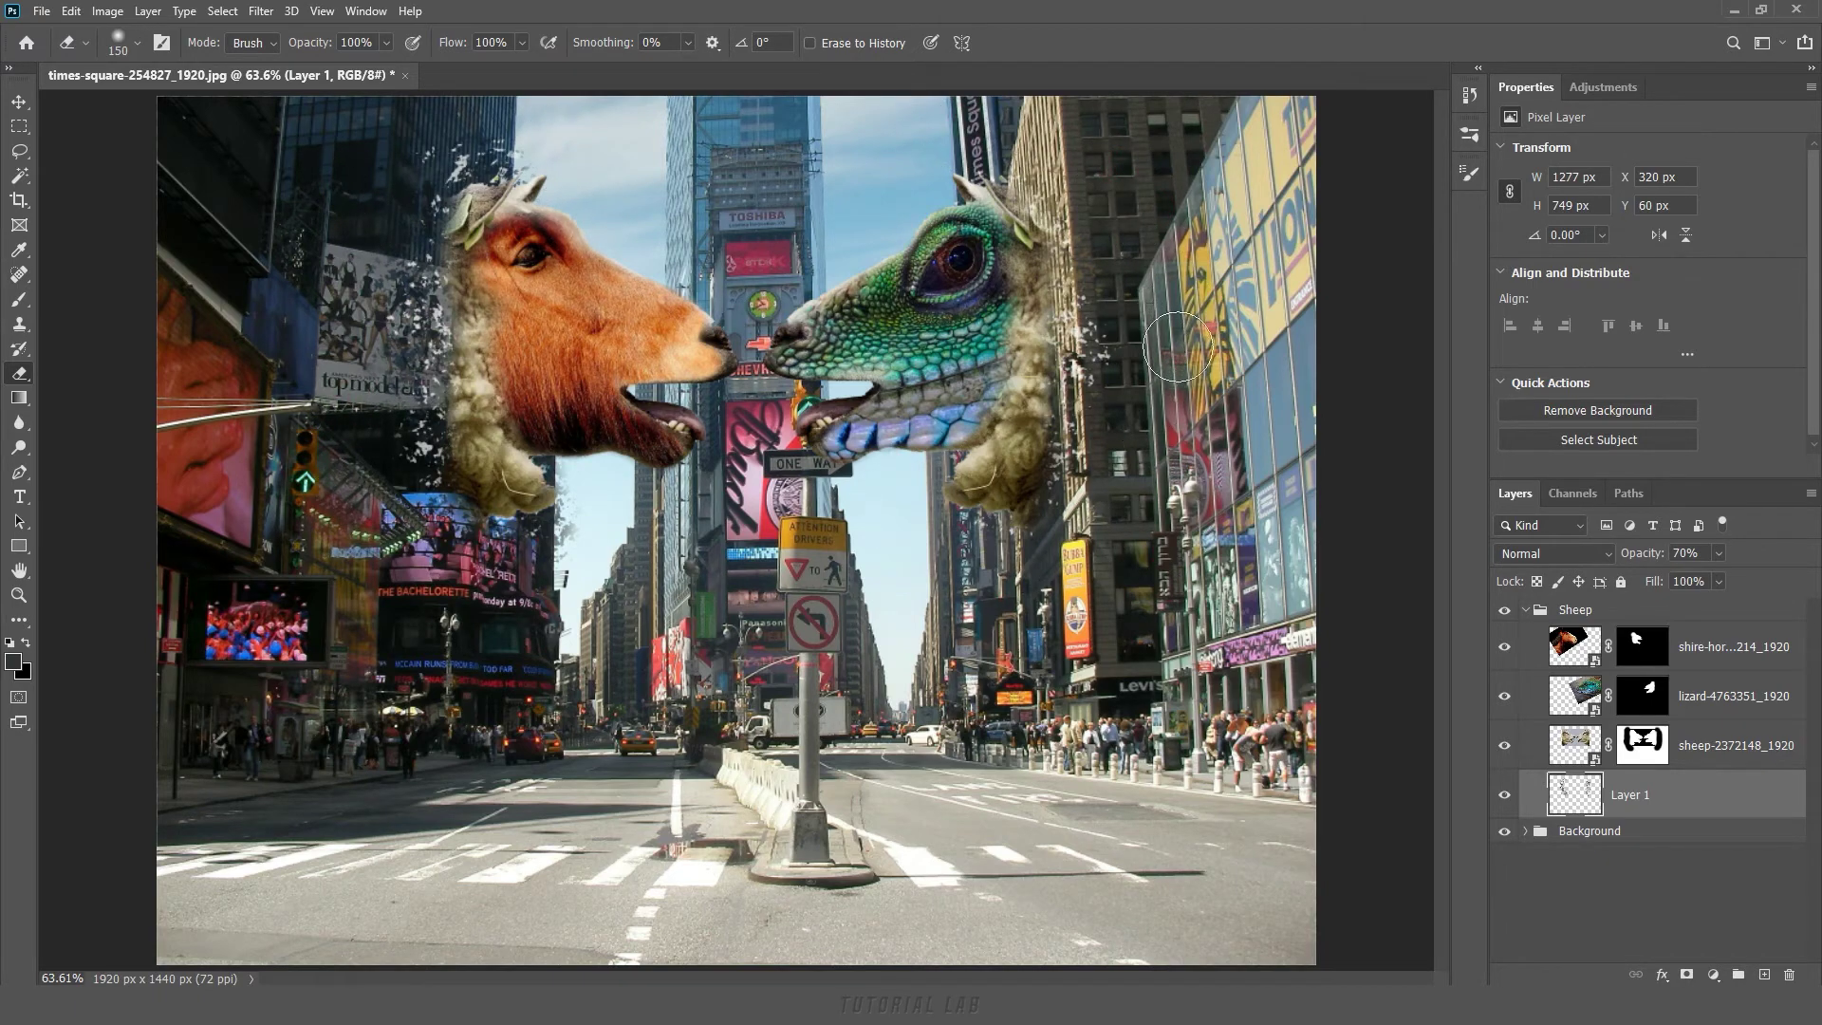
Add the placeholder text Lorem Ipsum across the street in magenta Built Titling Bold at 220 pt
{"action": "left_click", "coordinate": [1684, 615]}
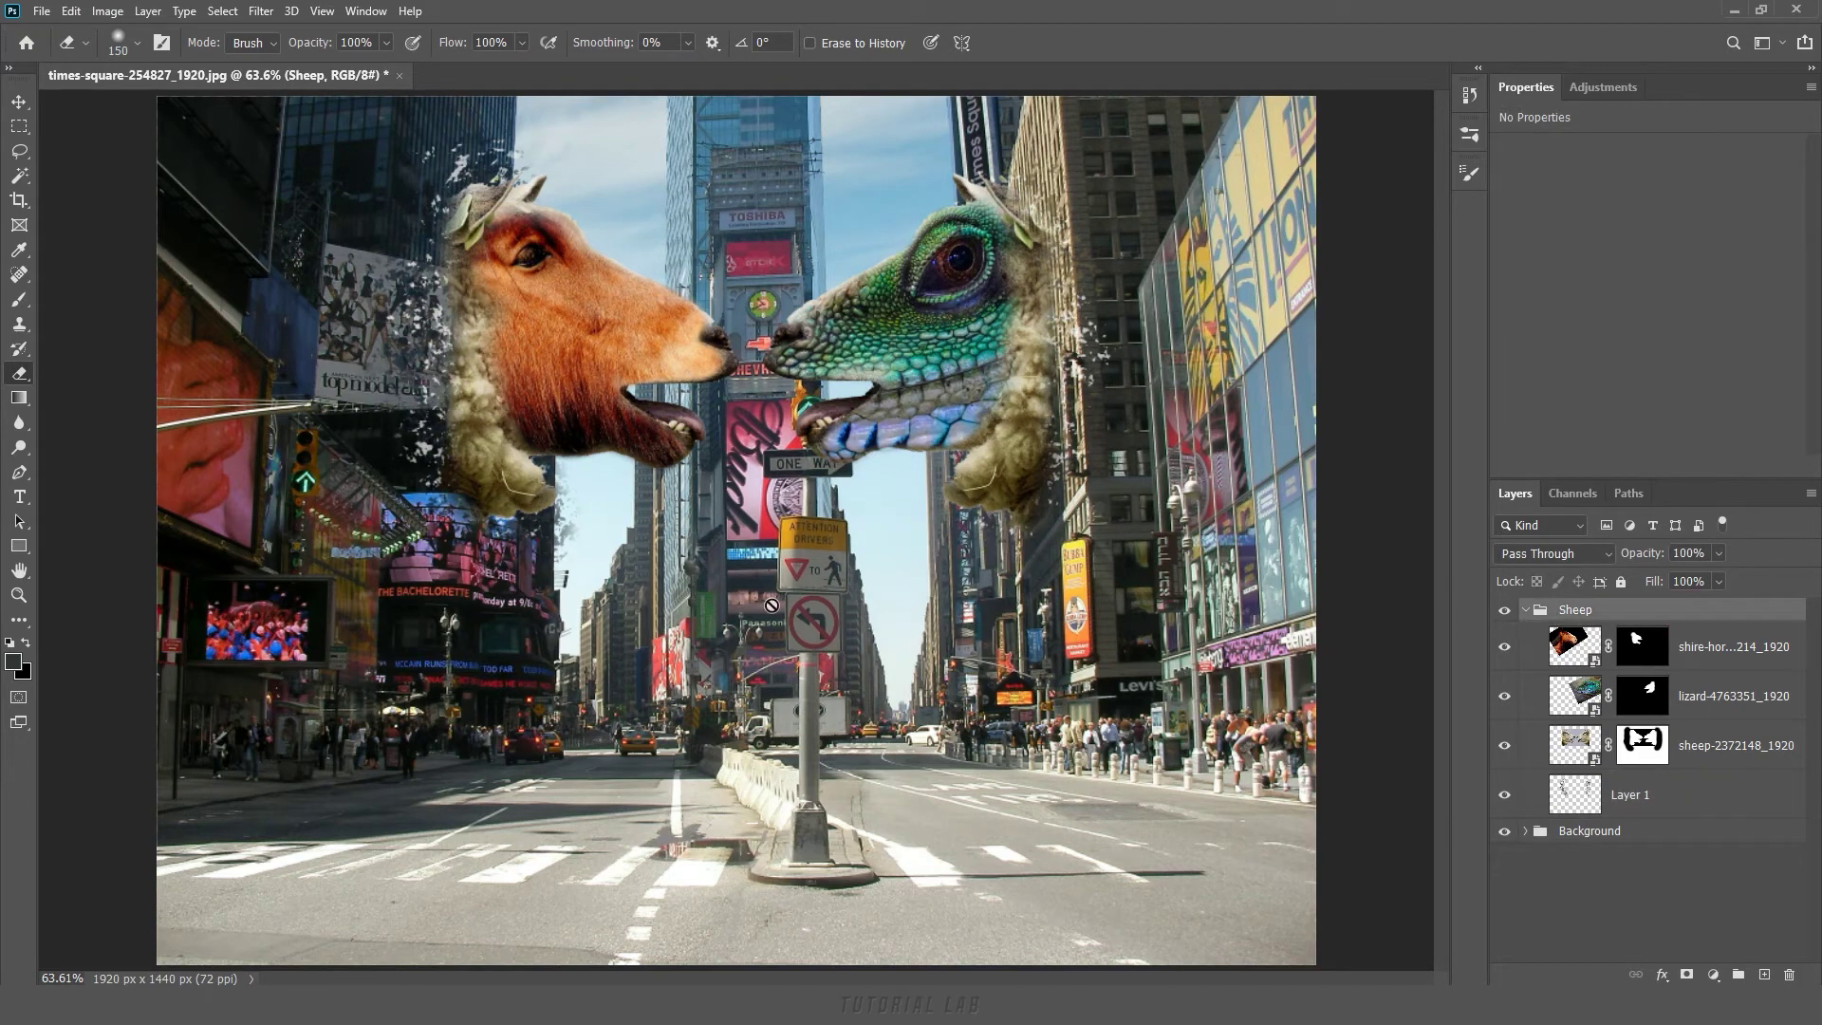
{"action": "left_click", "coordinate": [29, 503]}
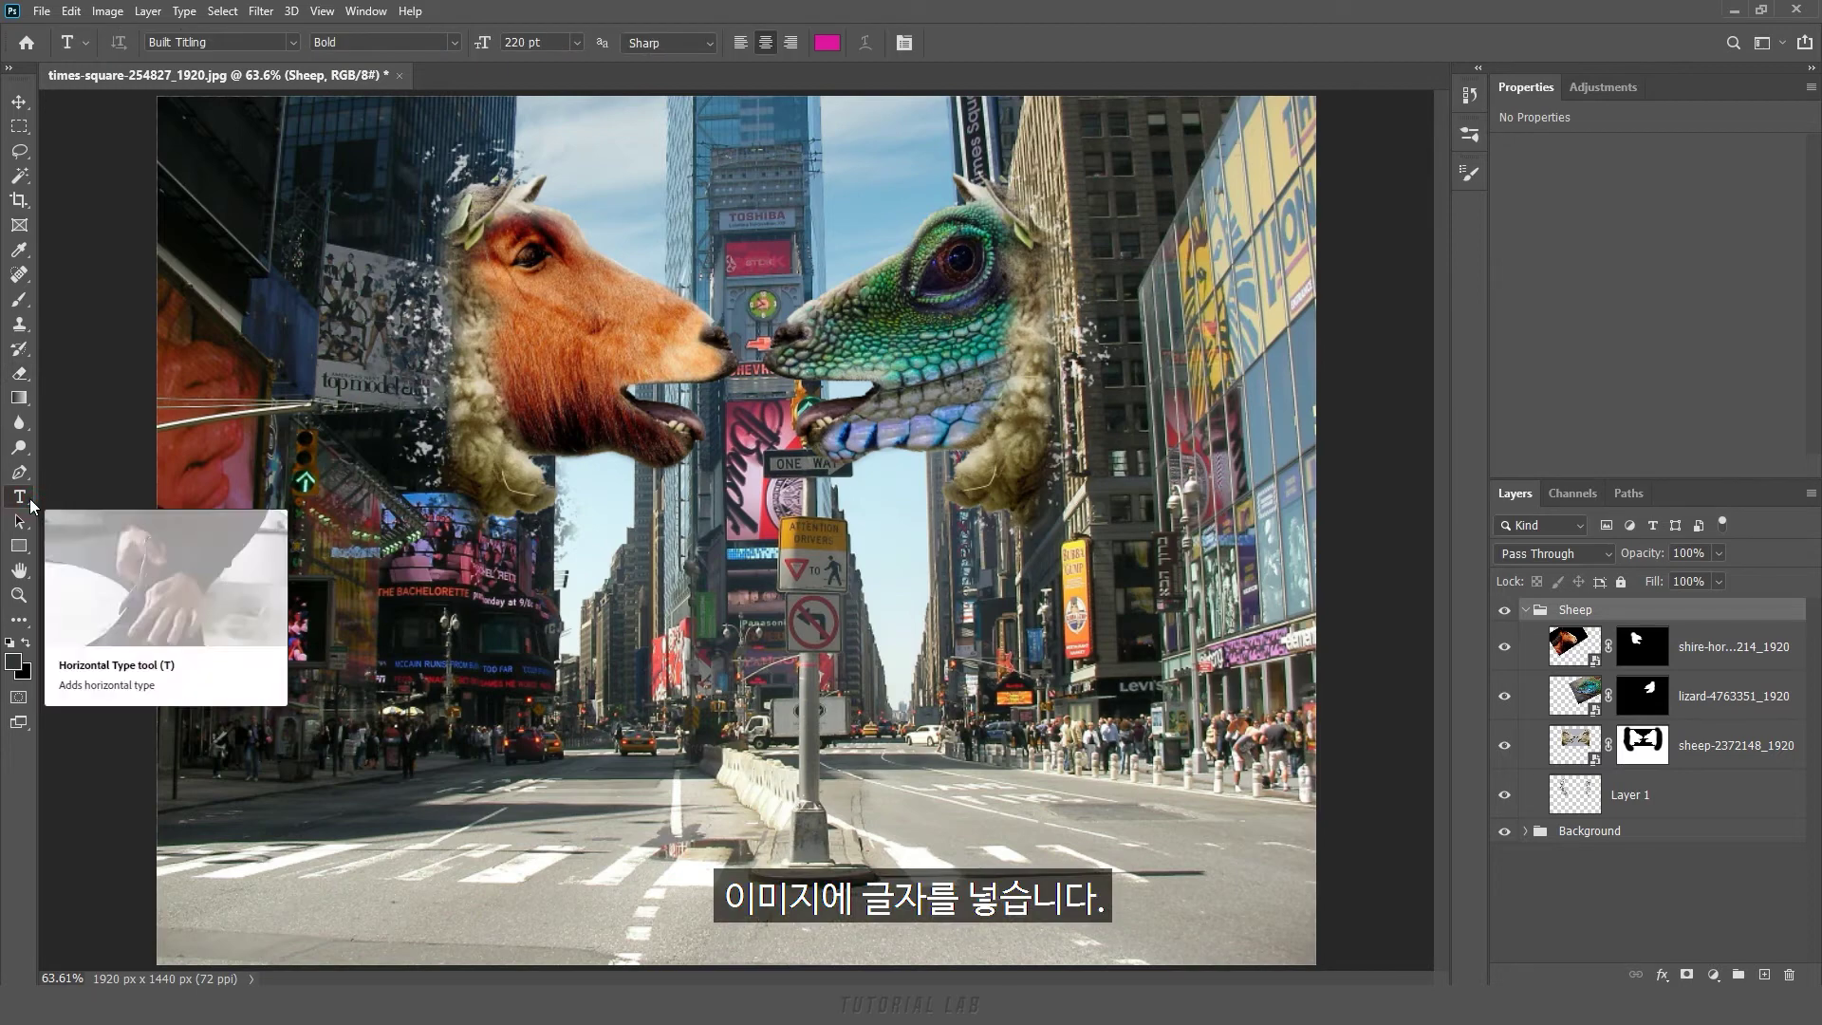
{"action": "left_click", "coordinate": [789, 714]}
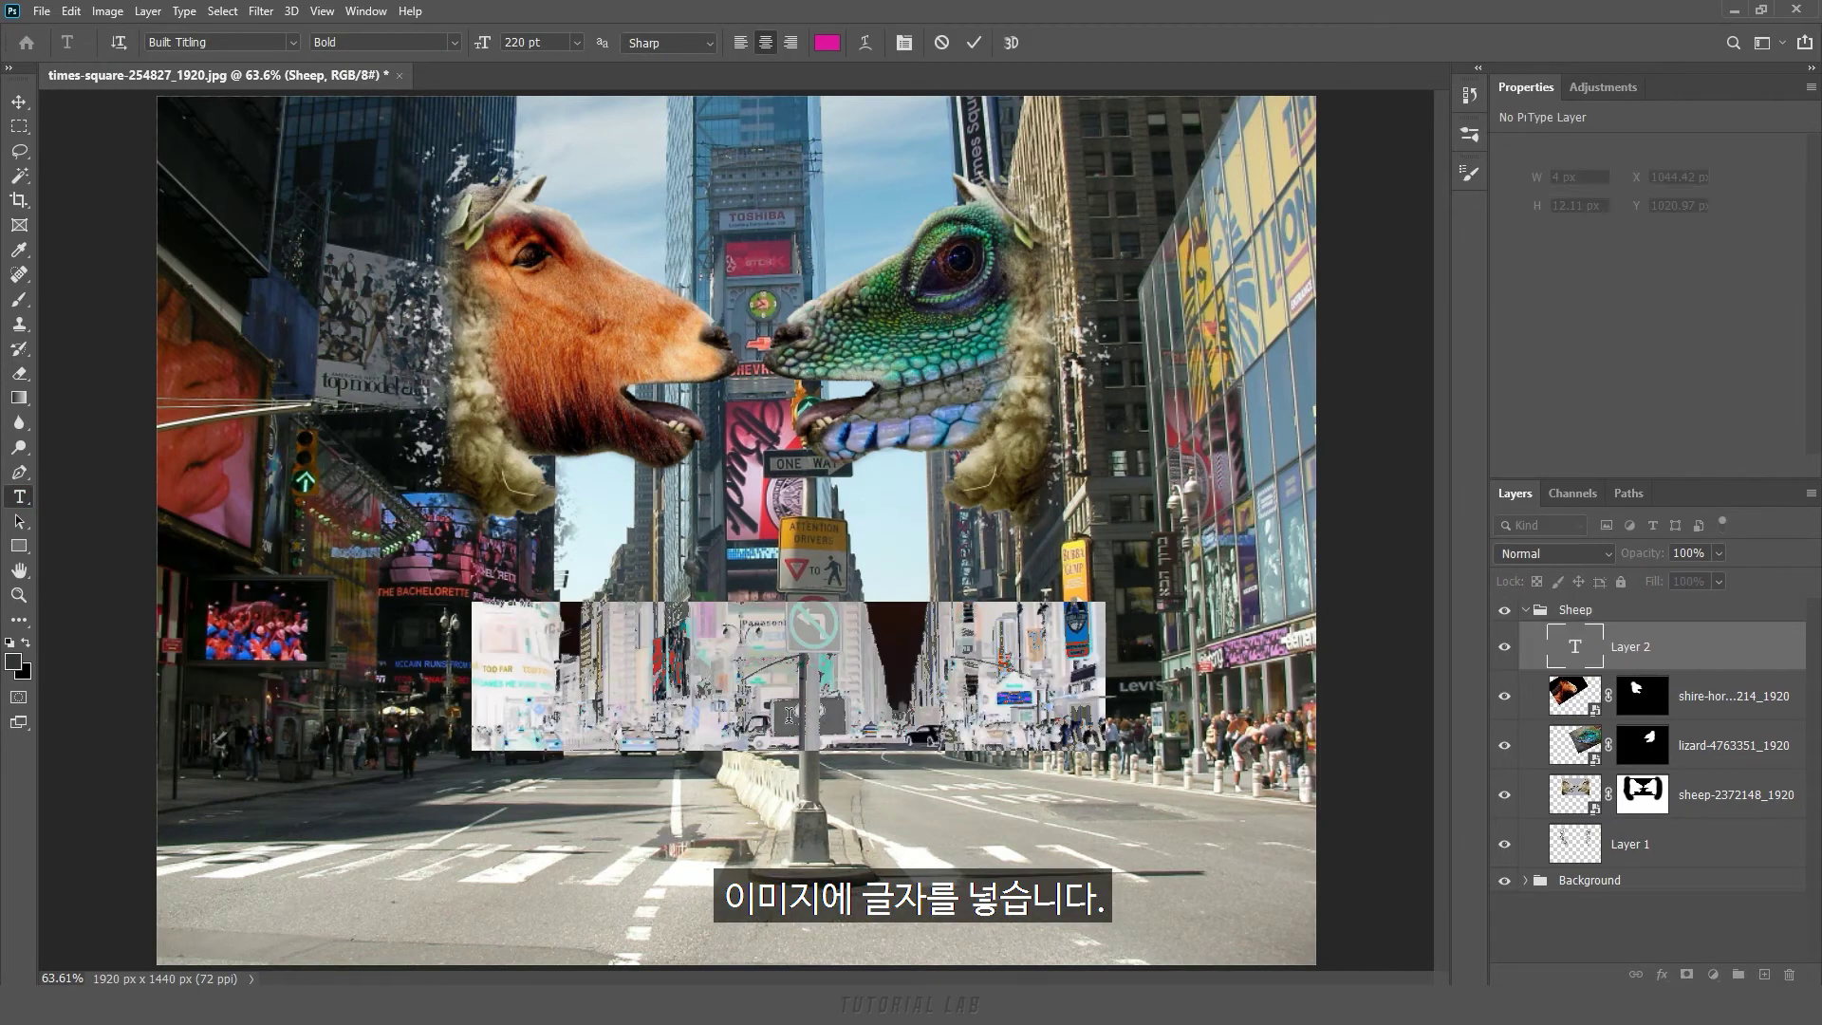
{"action": "left_click", "coordinate": [975, 42]}
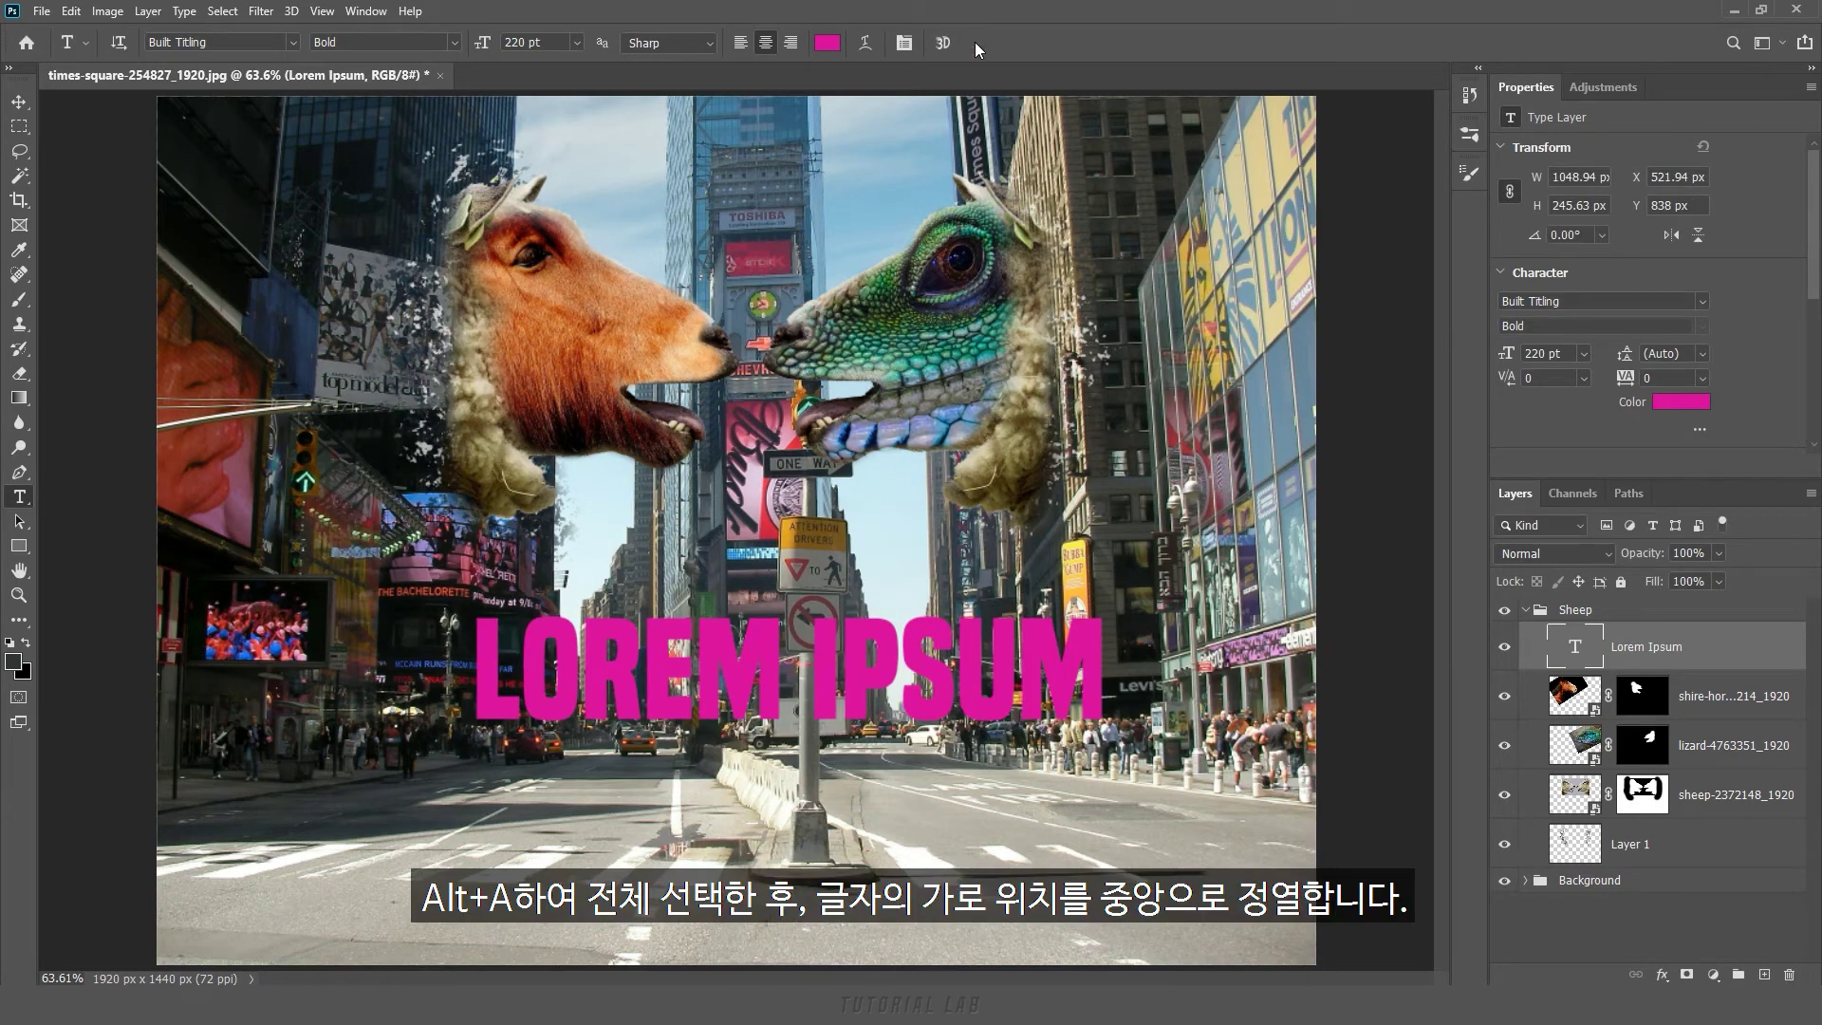
Centre the Lorem Ipsum text horizontally on the canvas and move its layer above the Sheep group
{"action": "key", "text": "ctrl+a"}
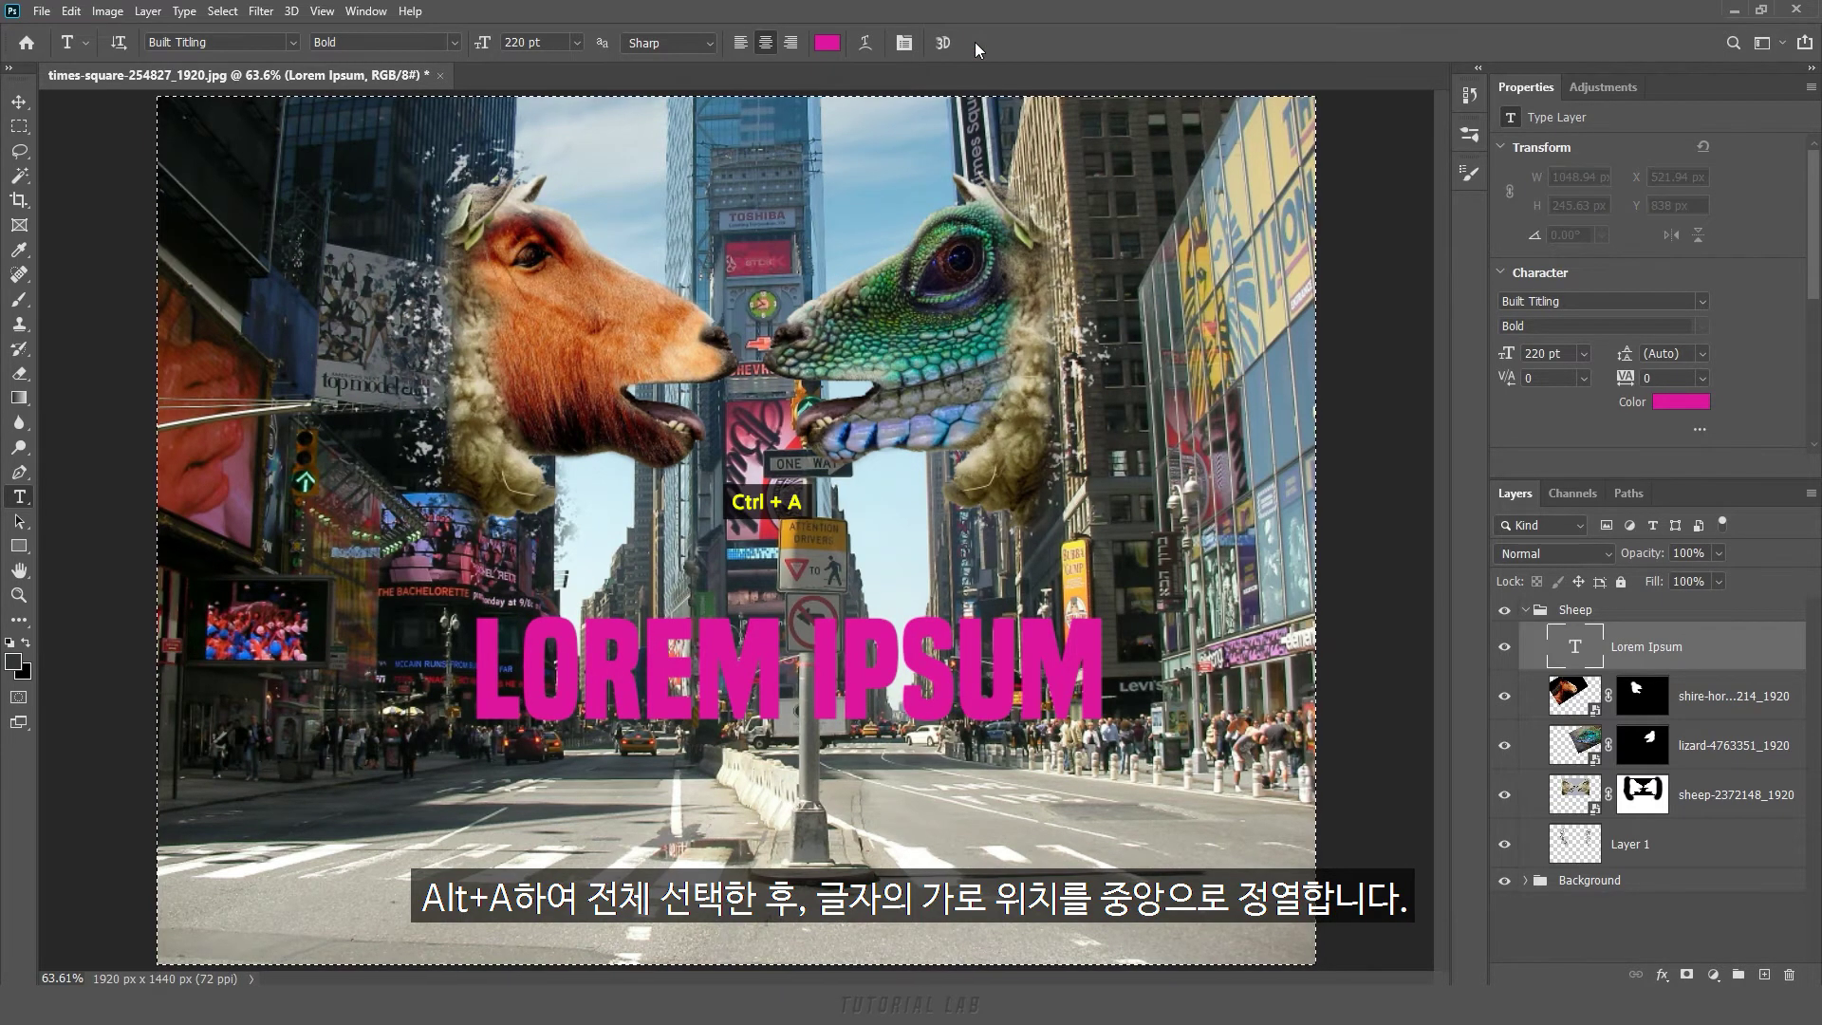
{"action": "key", "text": "v"}
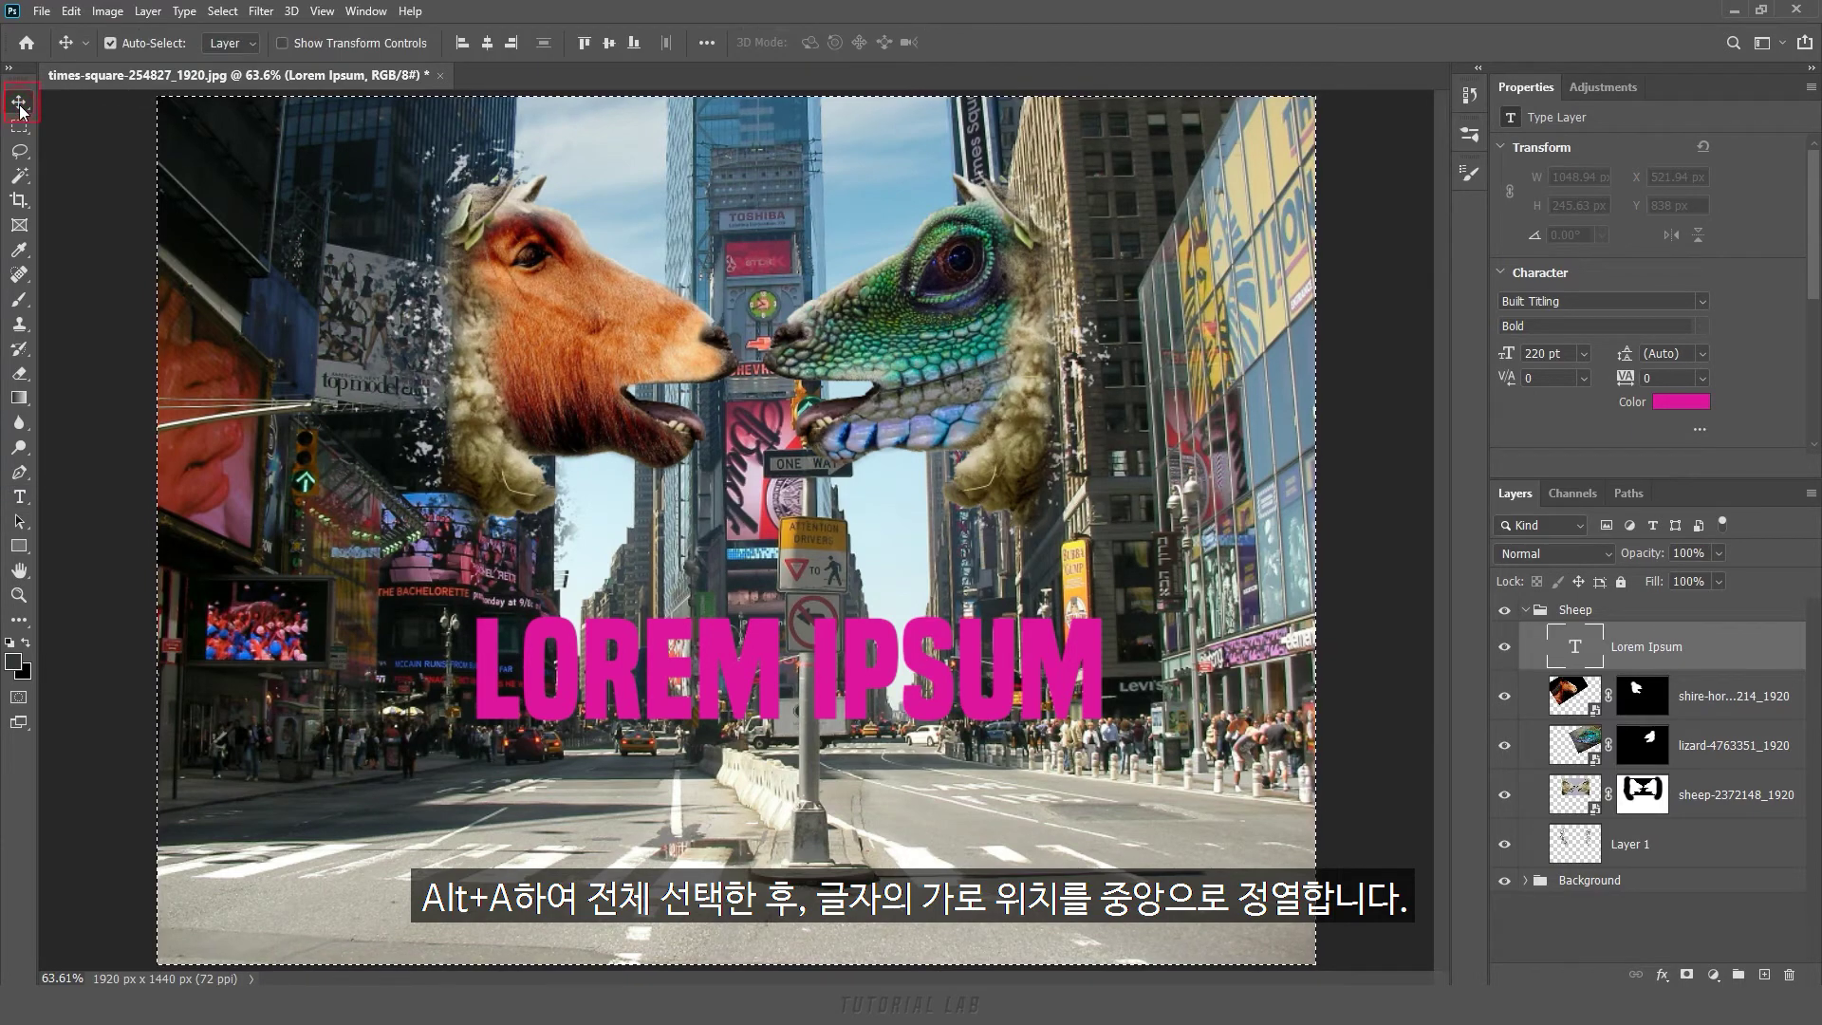
{"action": "left_click", "coordinate": [487, 47]}
{"action": "key", "text": "ctrl+d"}
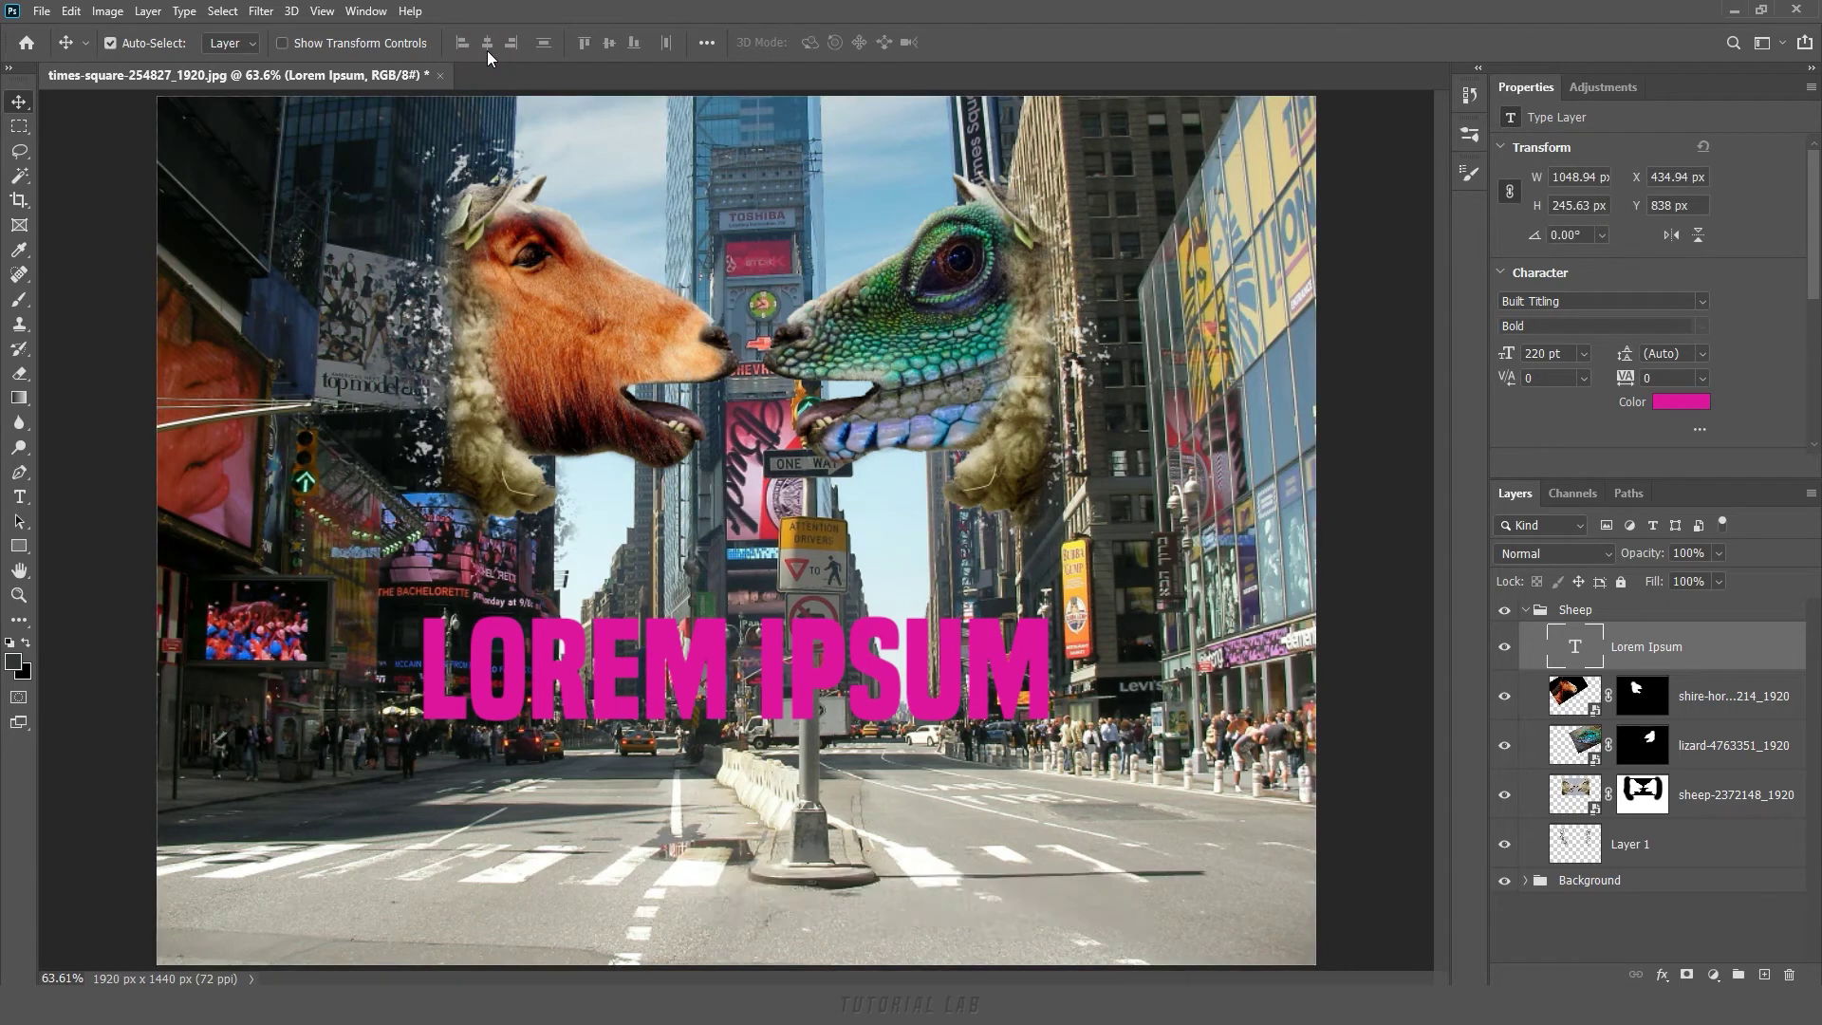
{"action": "left_click_drag", "start_coordinate": [1742, 648], "coordinate": [1744, 605]}
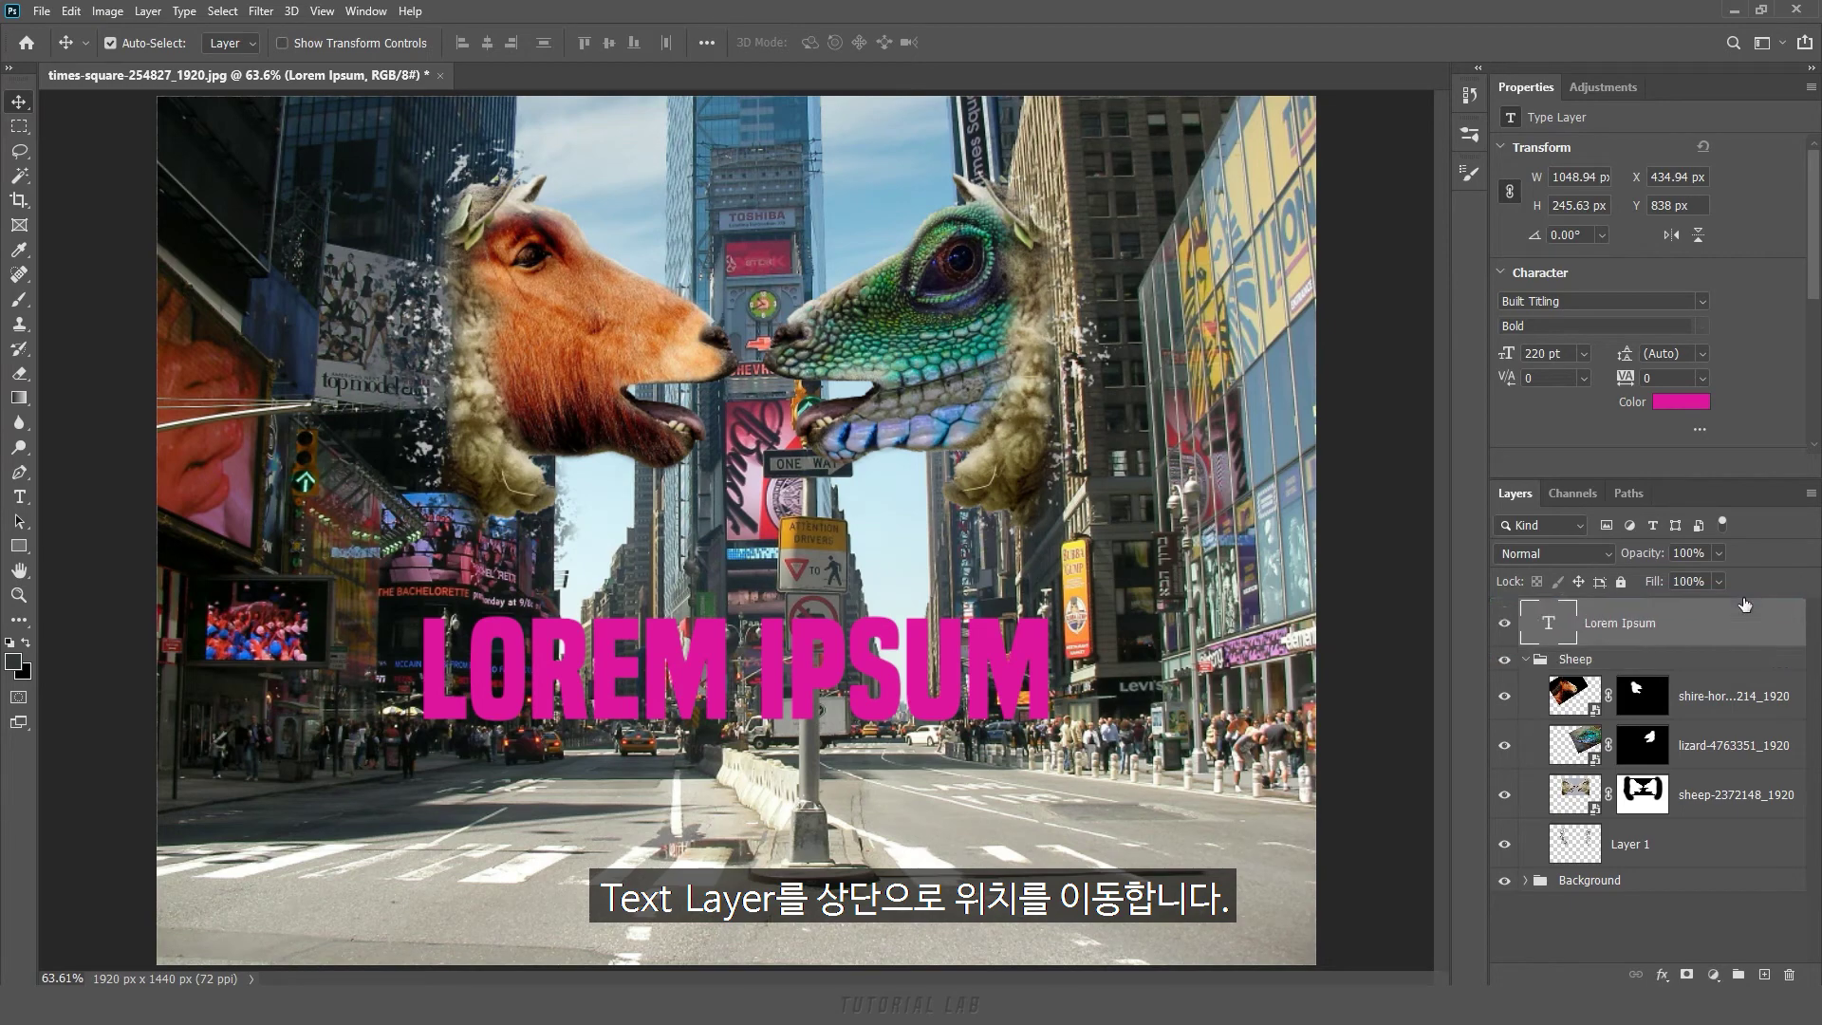
Apply a black Stroke effect to the text layer with size 10 px and position Outside
{"action": "left_click", "coordinate": [1662, 974]}
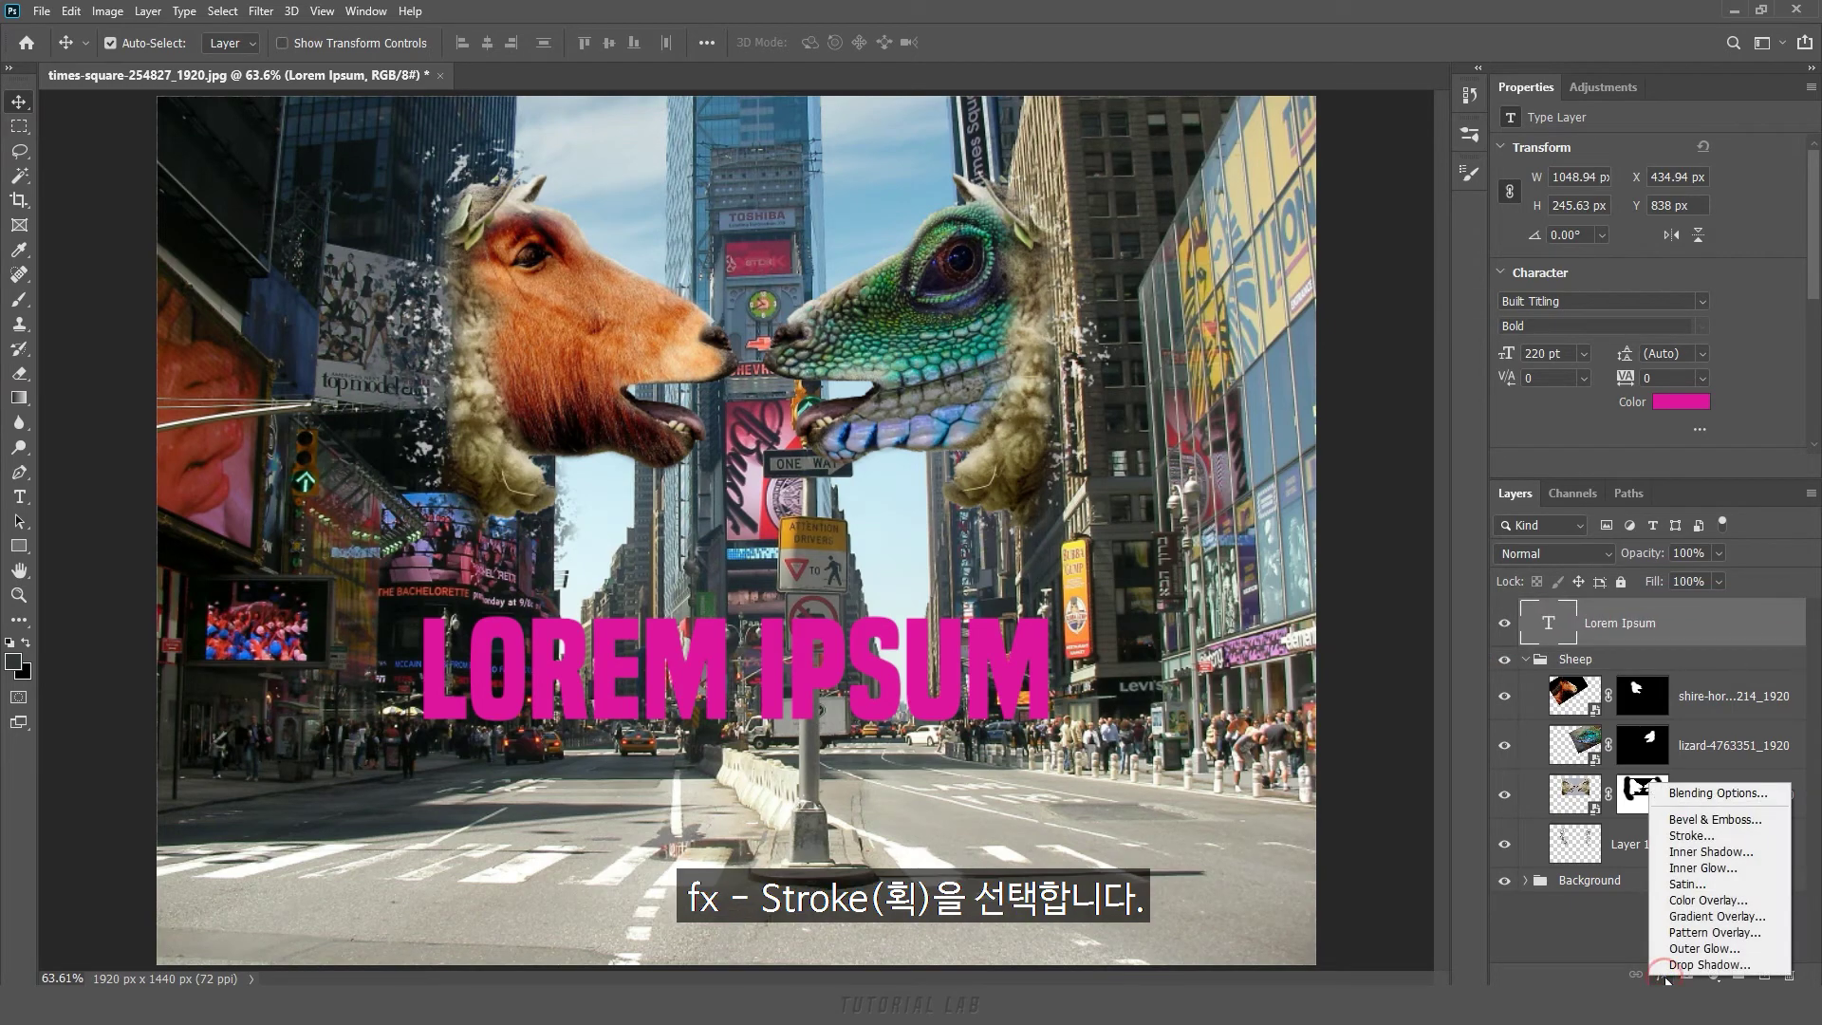
{"action": "left_click", "coordinate": [1692, 835]}
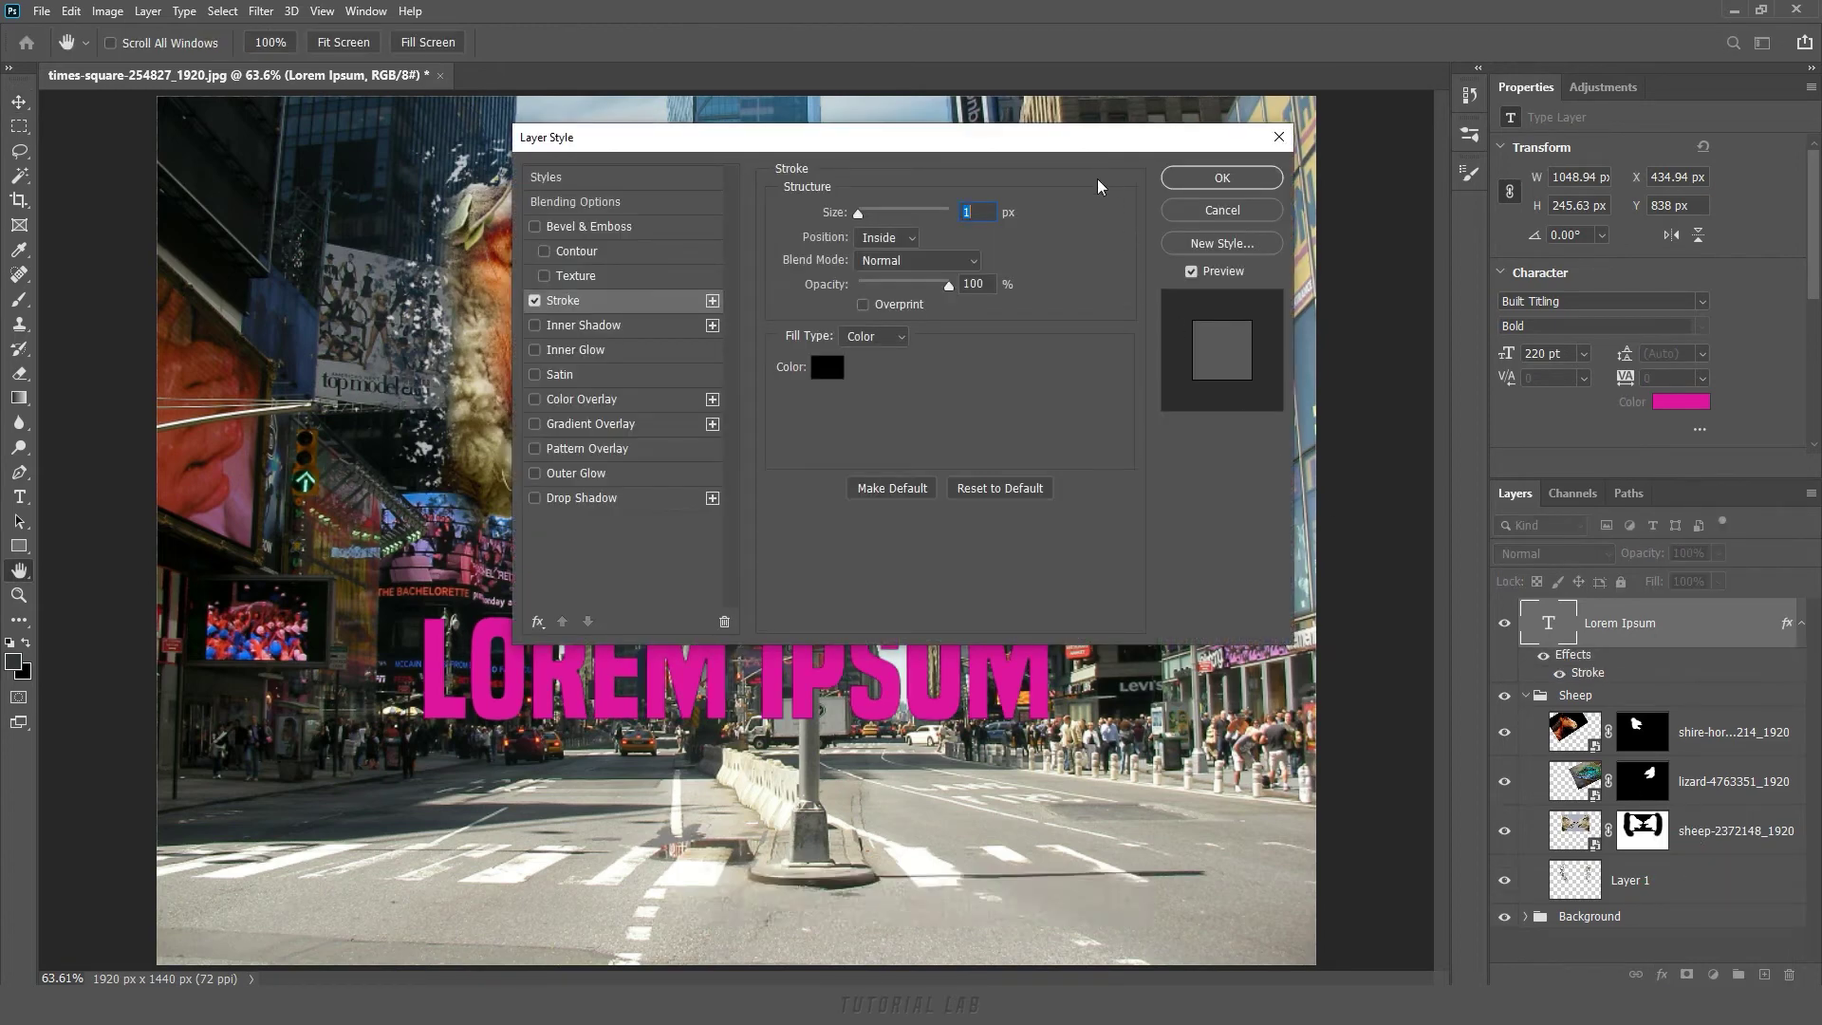
{"action": "left_click_drag", "start_coordinate": [1089, 144], "coordinate": [1123, 93]}
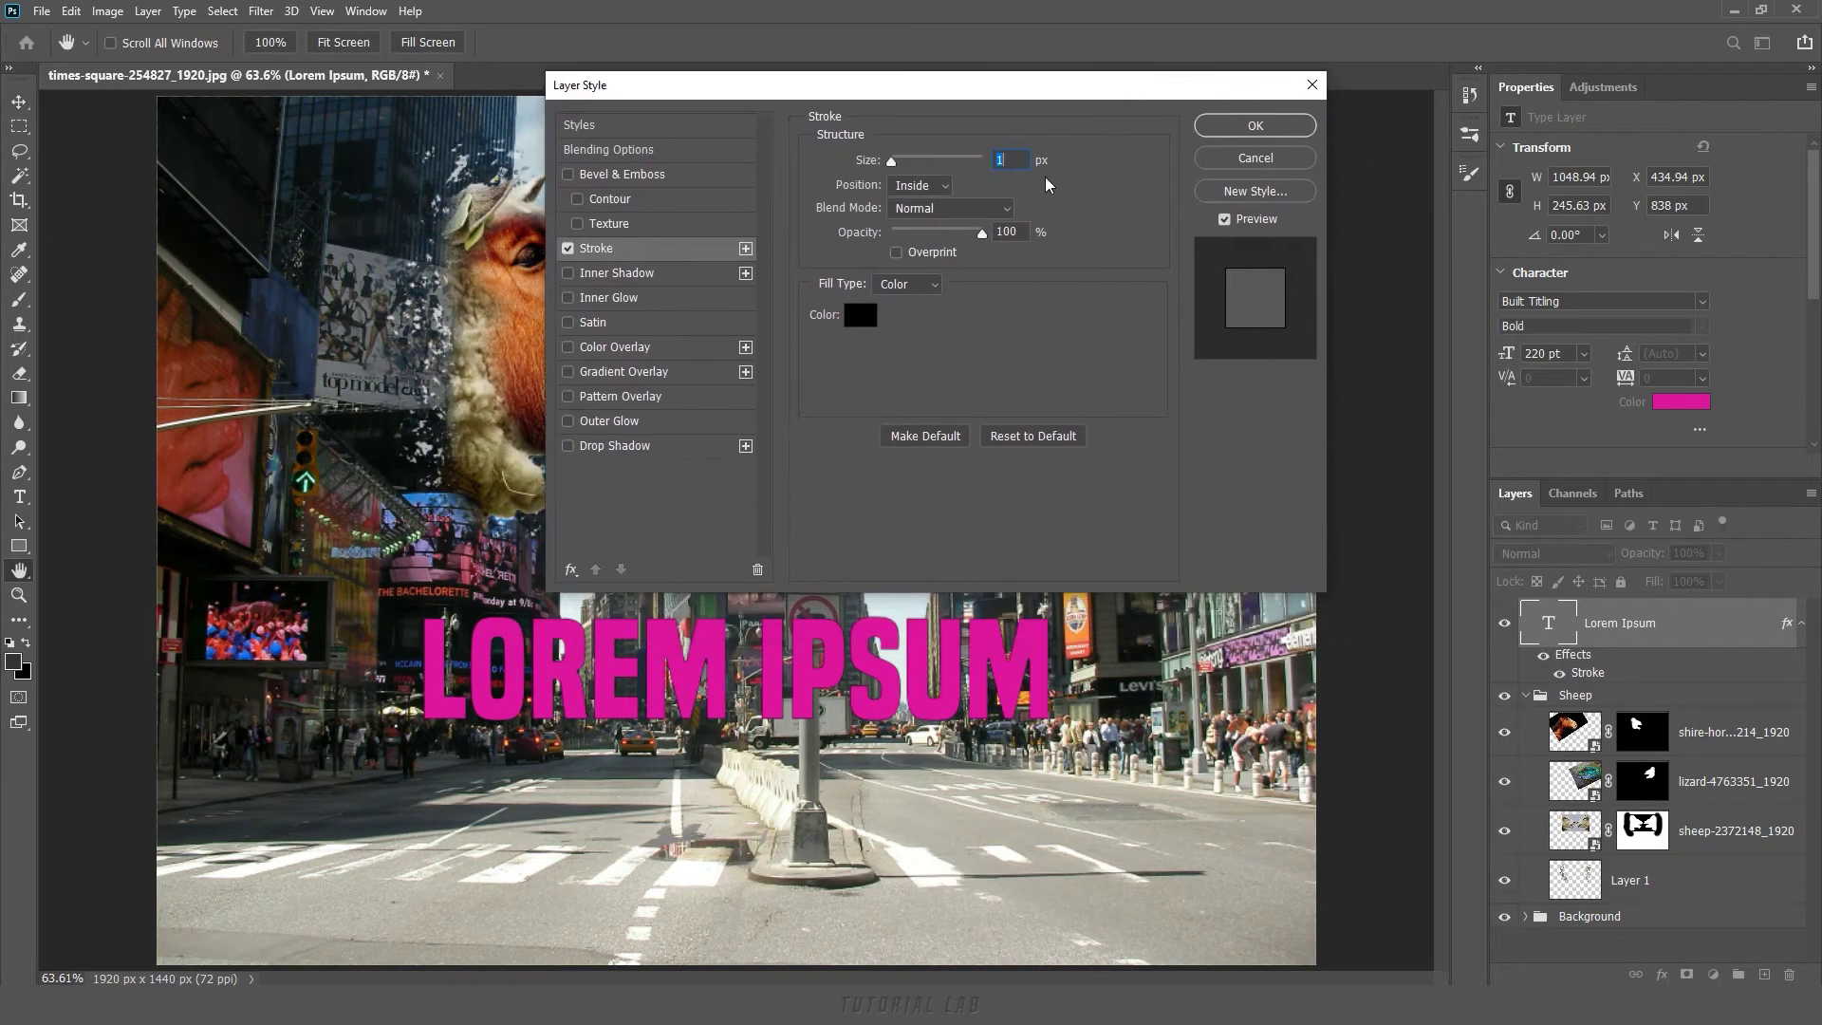
{"action": "left_click", "coordinate": [1021, 161]}
{"action": "type", "text": "10"}
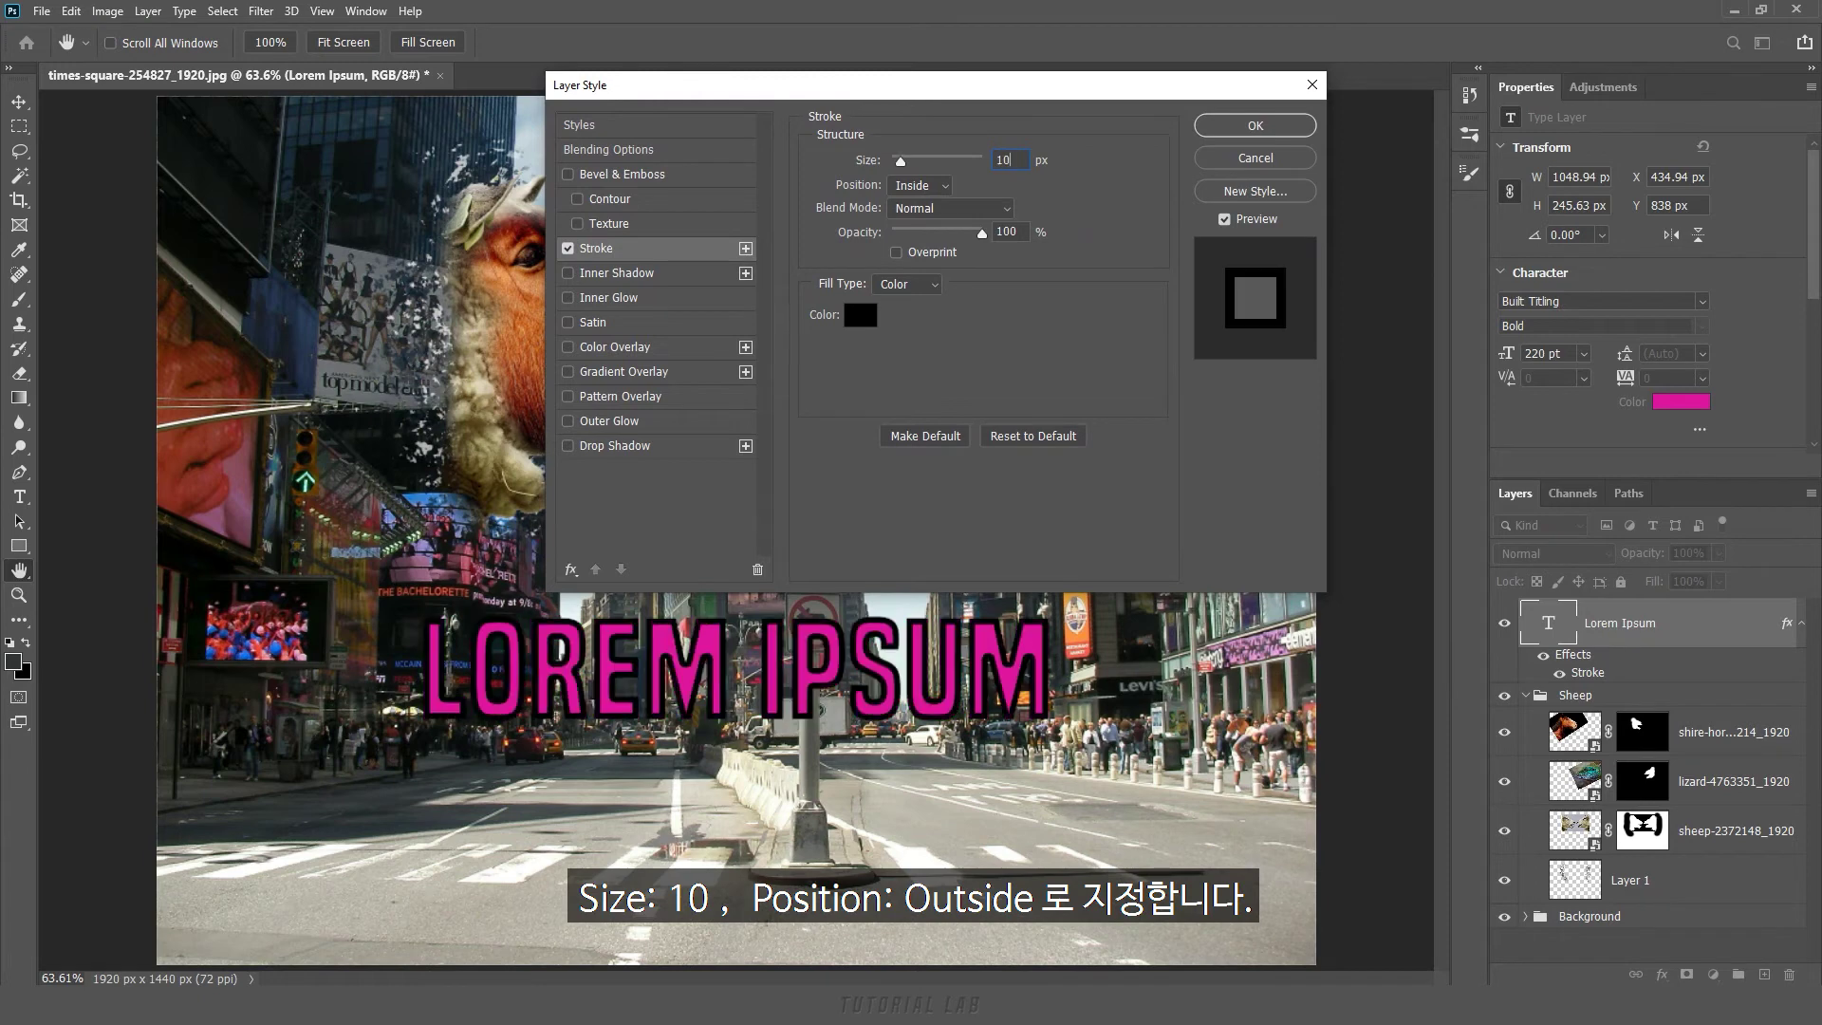
{"action": "left_click", "coordinate": [940, 186]}
{"action": "left_click", "coordinate": [930, 203]}
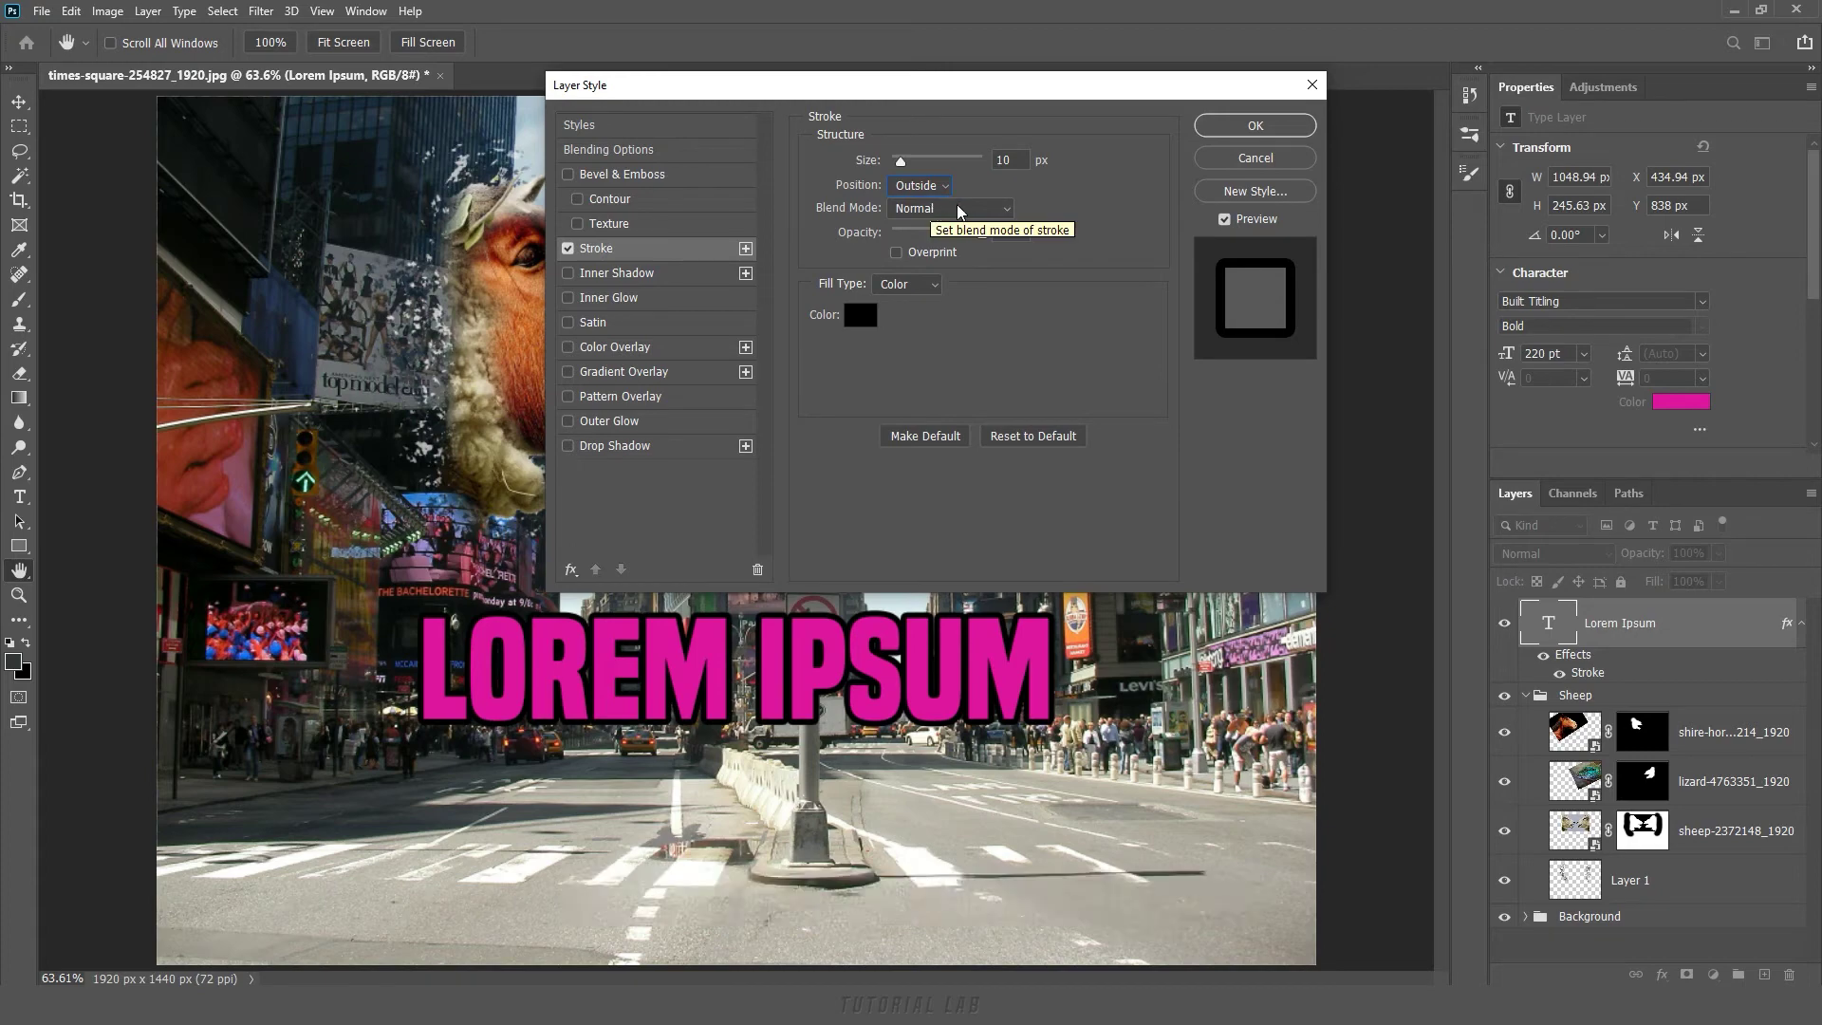
{"action": "left_click", "coordinate": [1253, 128]}
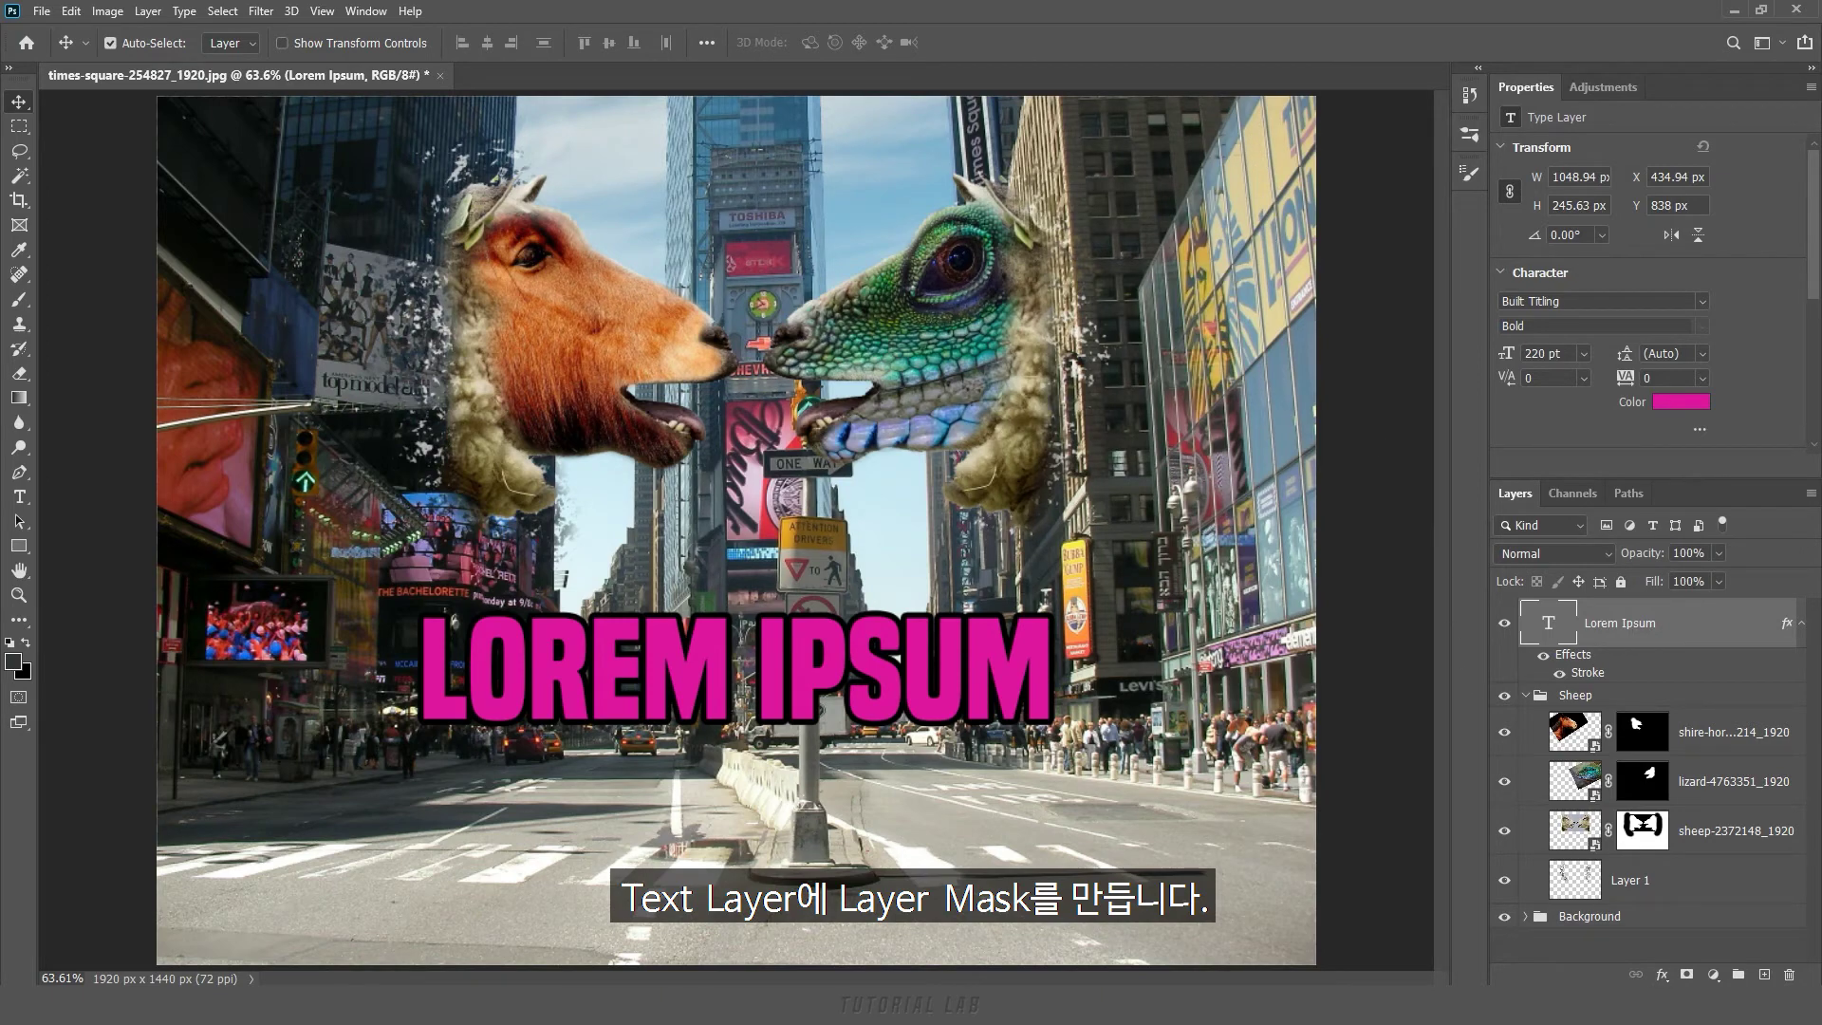
Add a layer mask to the text and roughen the letter edges in black with the 112 px KYLE Bonus Chunky Charcoal brush
{"action": "left_click", "coordinate": [1688, 975]}
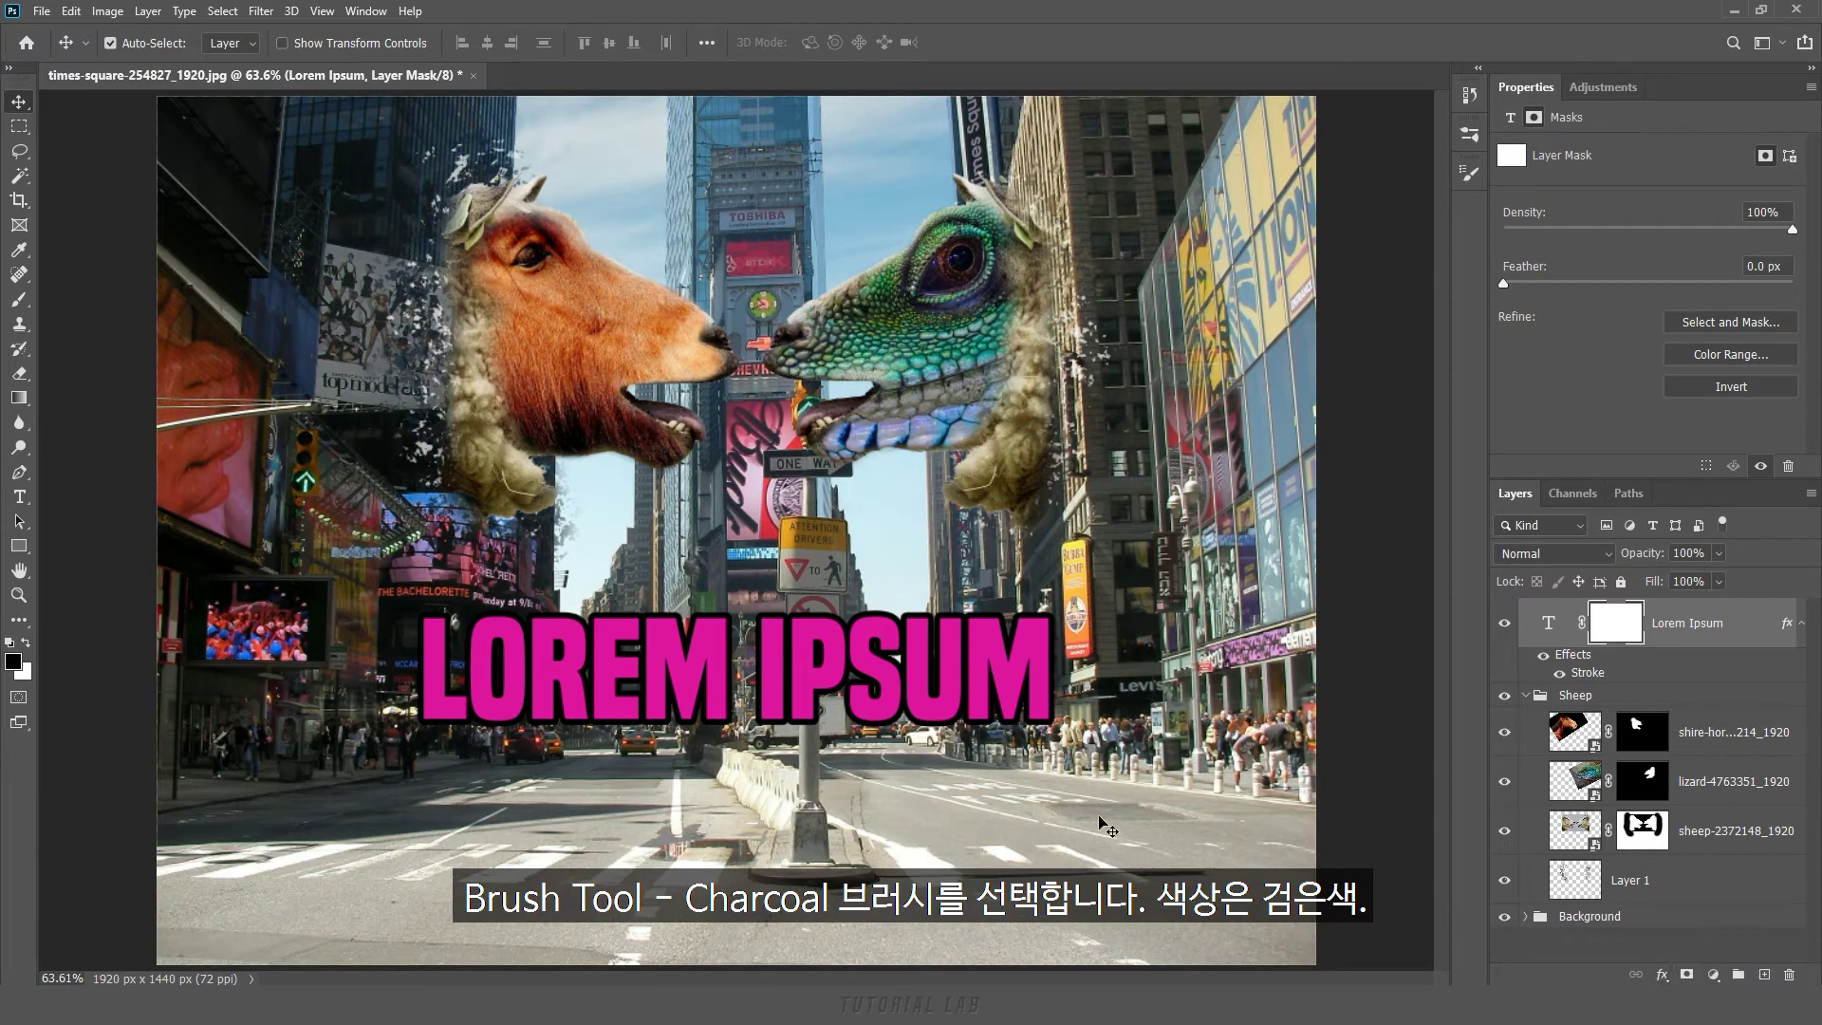
{"action": "left_click", "coordinate": [29, 302]}
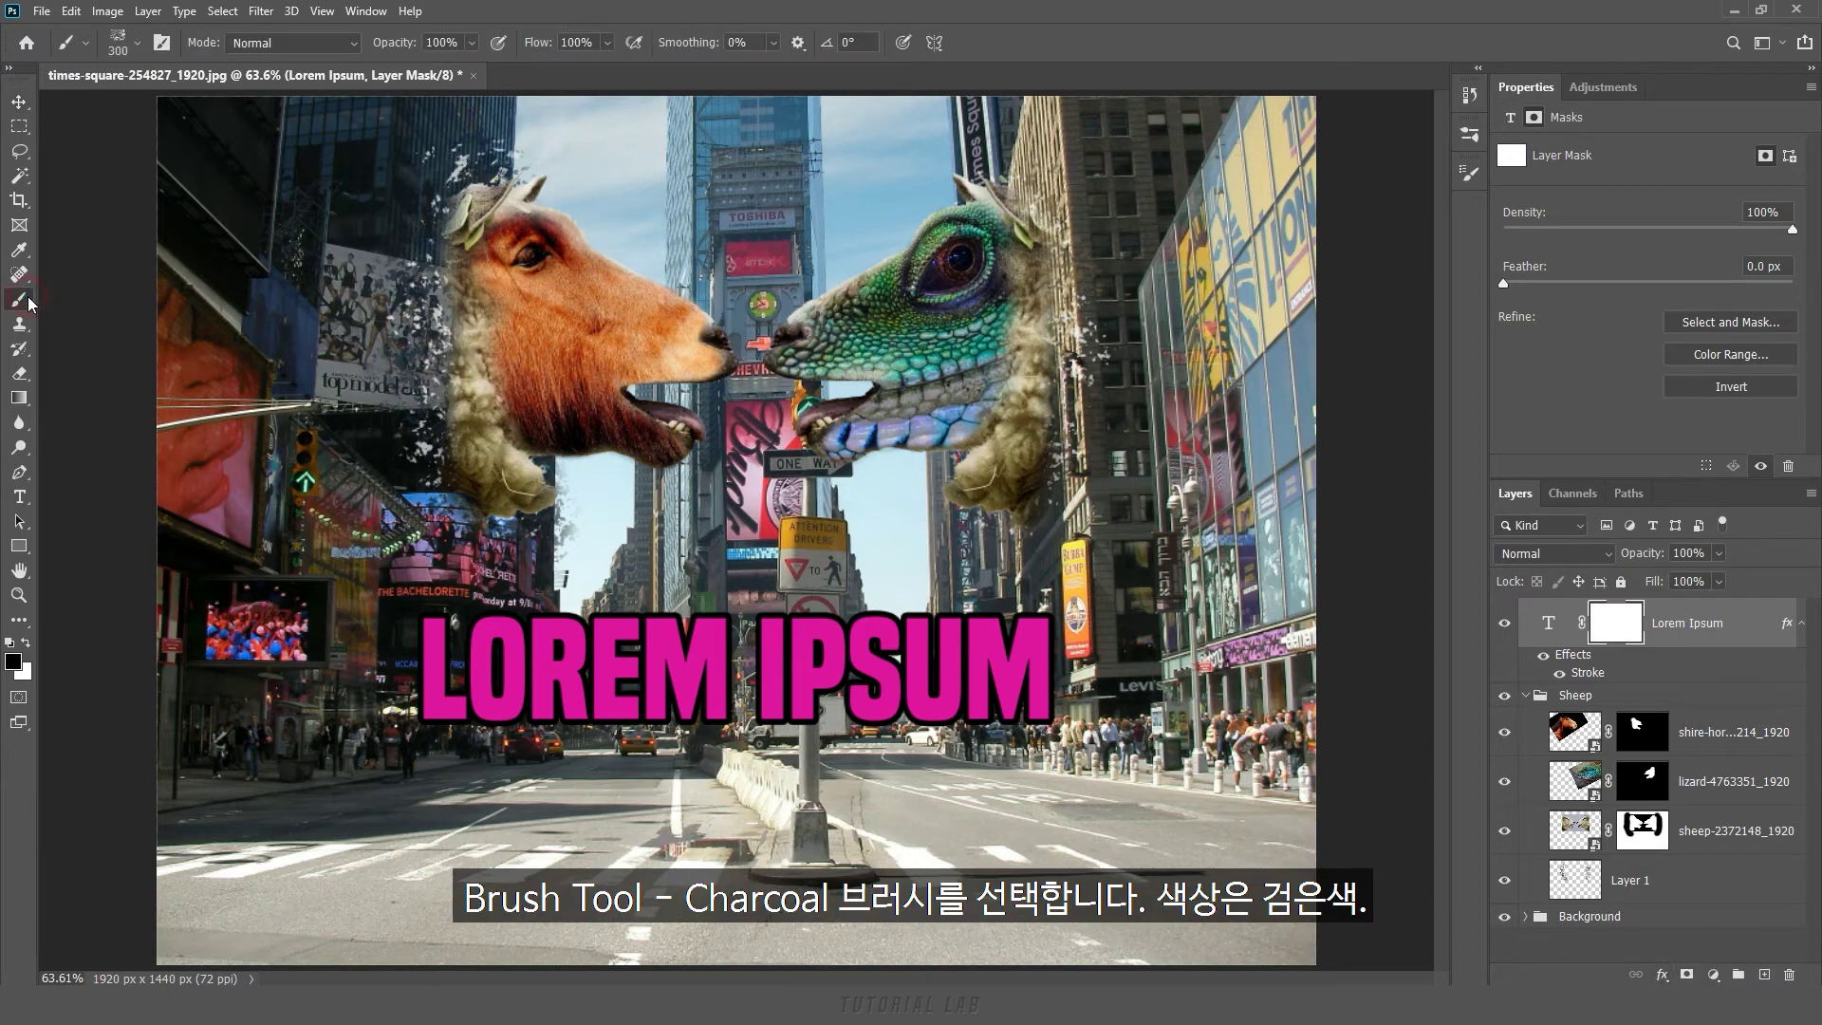
{"action": "left_click", "coordinate": [142, 51]}
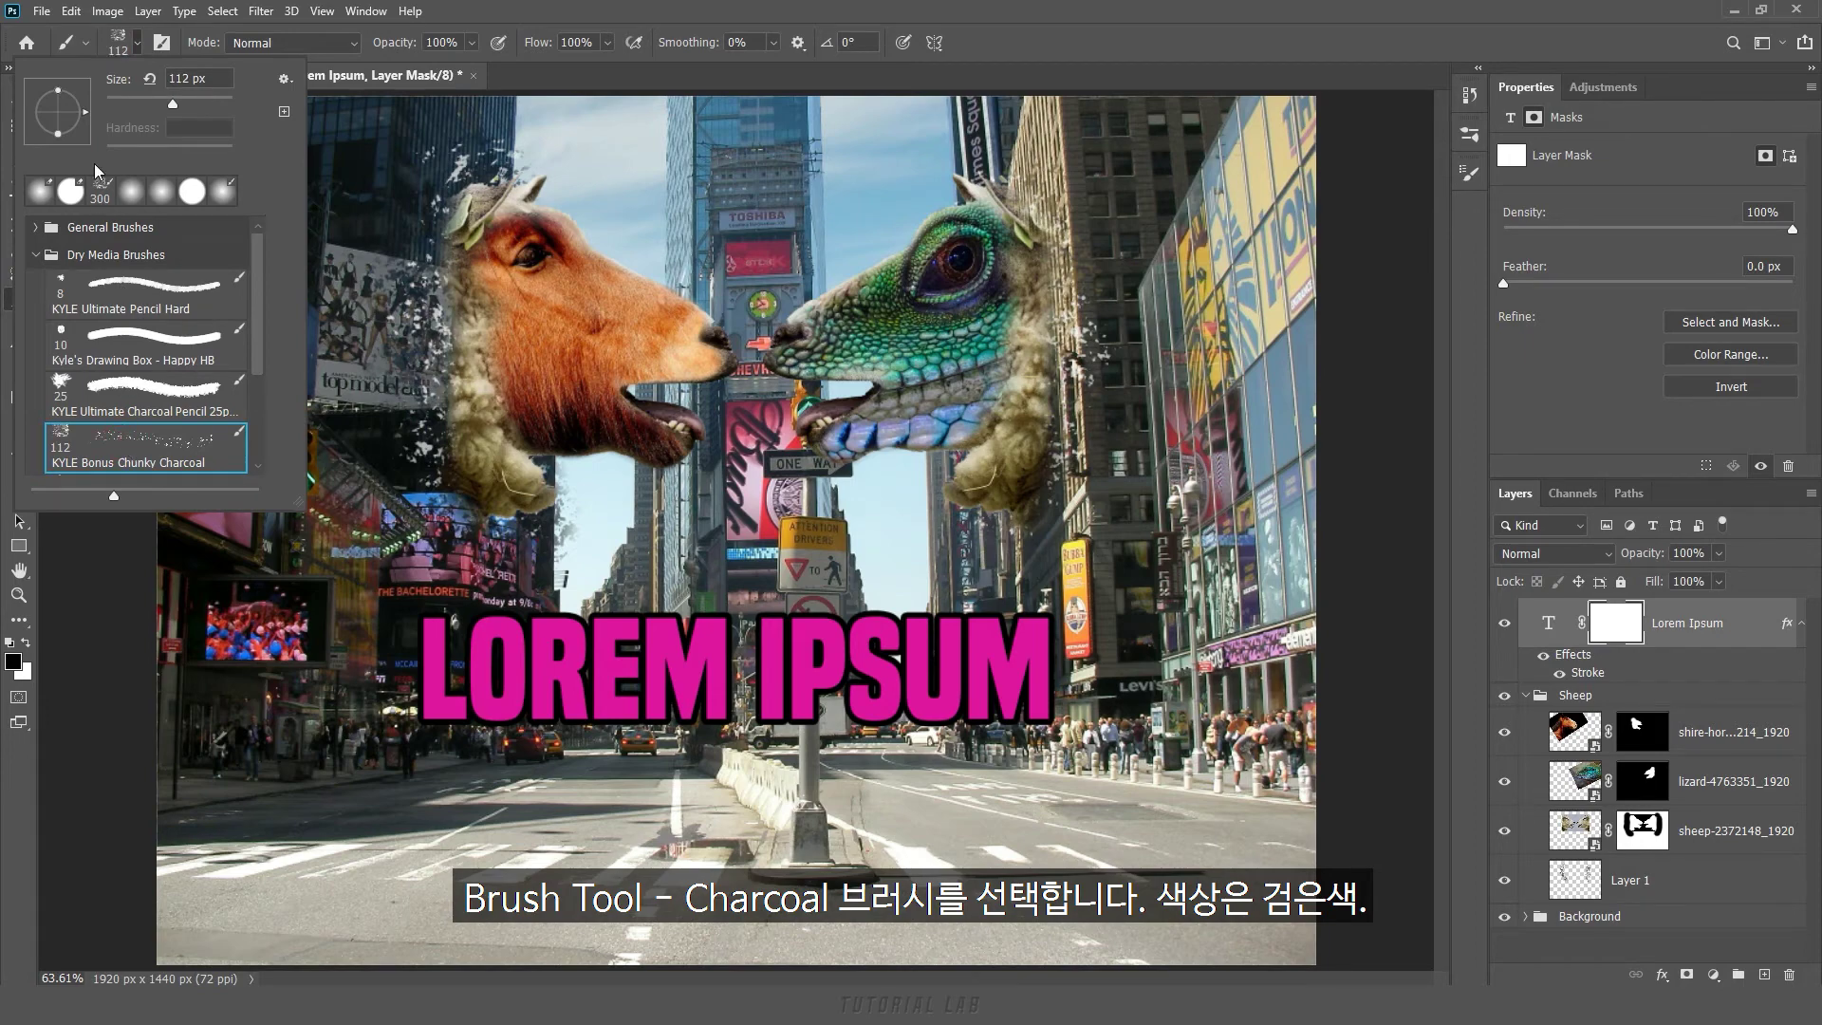
{"action": "left_click", "coordinate": [140, 50]}
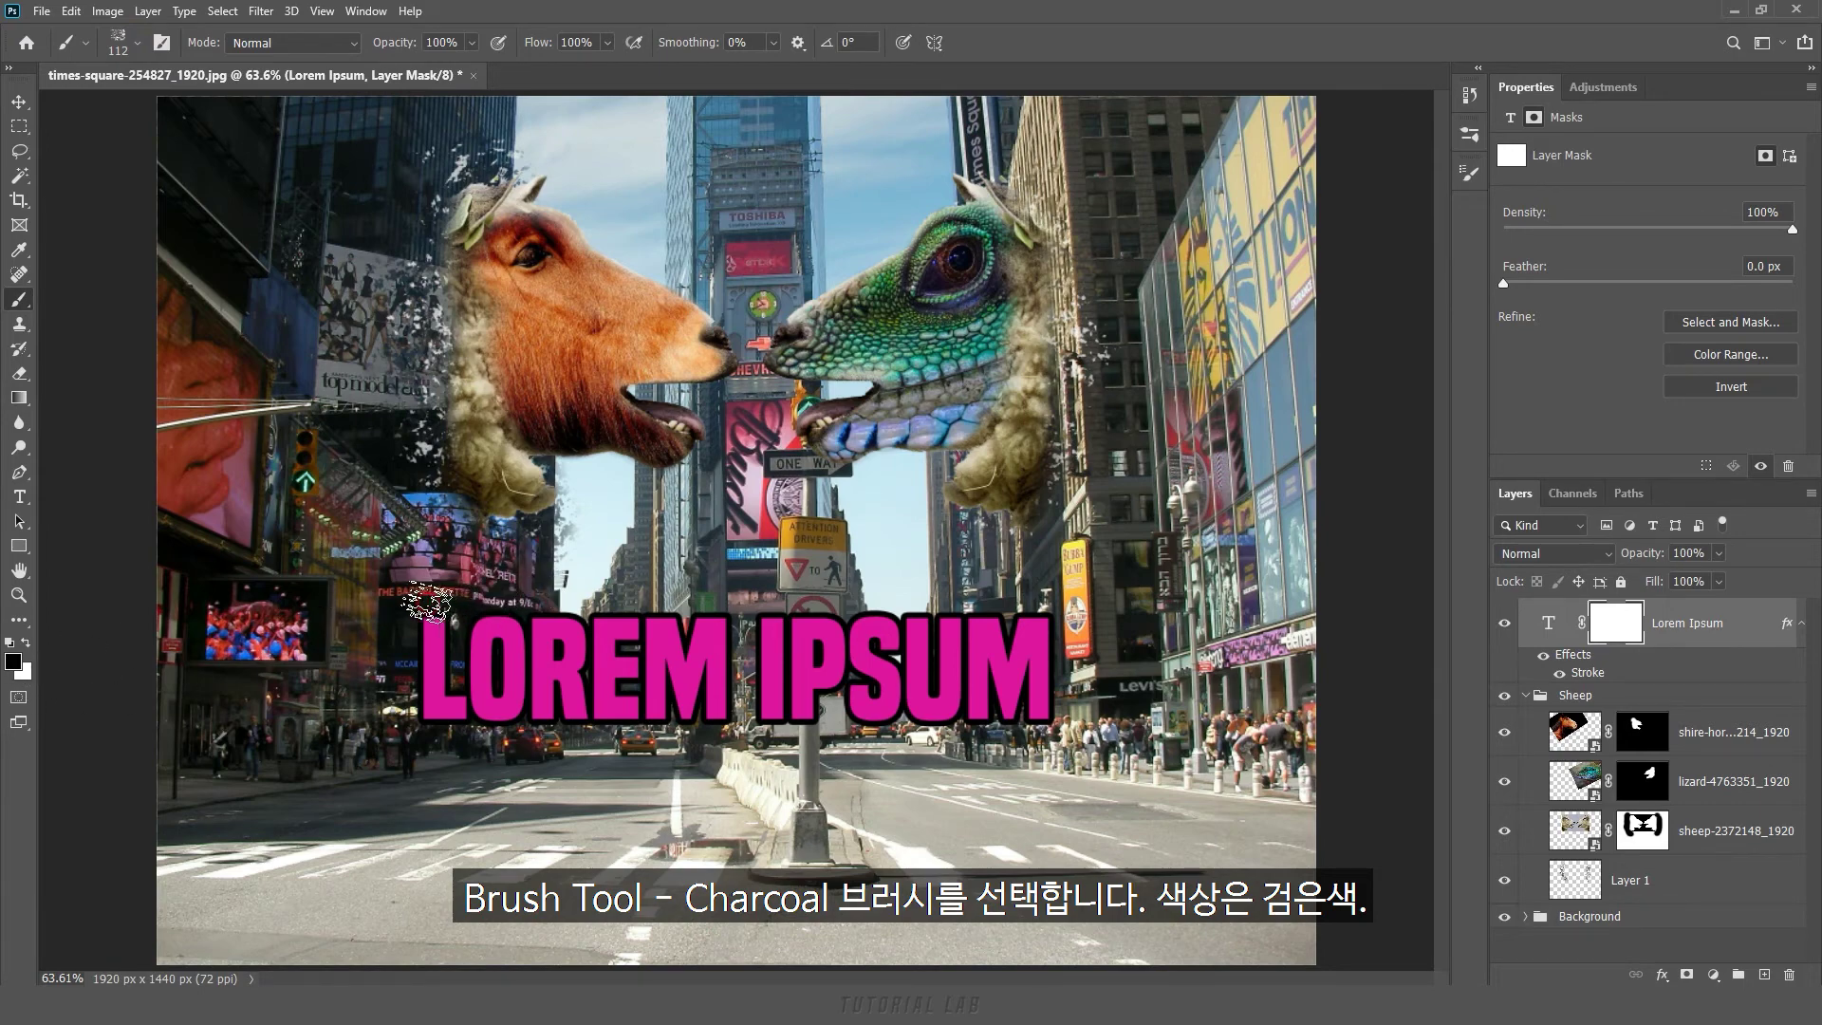
{"action": "mouse_move", "coordinate": [436, 612]}
{"action": "left_mouse_down"}
{"action": "mouse_move", "coordinate": [498, 607]}
{"action": "mouse_move", "coordinate": [432, 711]}
{"action": "mouse_move", "coordinate": [446, 740]}
{"action": "mouse_move", "coordinate": [555, 735]}
{"action": "mouse_move", "coordinate": [527, 729]}
{"action": "mouse_move", "coordinate": [532, 745]}
{"action": "mouse_move", "coordinate": [576, 645]}
{"action": "mouse_move", "coordinate": [572, 608]}
{"action": "mouse_move", "coordinate": [676, 610]}
{"action": "mouse_move", "coordinate": [578, 735]}
{"action": "mouse_move", "coordinate": [688, 730]}
{"action": "mouse_move", "coordinate": [714, 629]}
{"action": "left_mouse_up"}
{"action": "mouse_move", "coordinate": [749, 711]}
{"action": "left_mouse_down"}
{"action": "mouse_move", "coordinate": [778, 740]}
{"action": "mouse_move", "coordinate": [864, 731]}
{"action": "mouse_move", "coordinate": [835, 607]}
{"action": "mouse_move", "coordinate": [922, 588]}
{"action": "mouse_move", "coordinate": [978, 646]}
{"action": "mouse_move", "coordinate": [958, 745]}
{"action": "mouse_move", "coordinate": [926, 726]}
{"action": "mouse_move", "coordinate": [1004, 603]}
{"action": "mouse_move", "coordinate": [658, 694]}
{"action": "mouse_move", "coordinate": [517, 667]}
{"action": "mouse_move", "coordinate": [644, 678]}
{"action": "mouse_move", "coordinate": [780, 738]}
{"action": "left_mouse_up"}
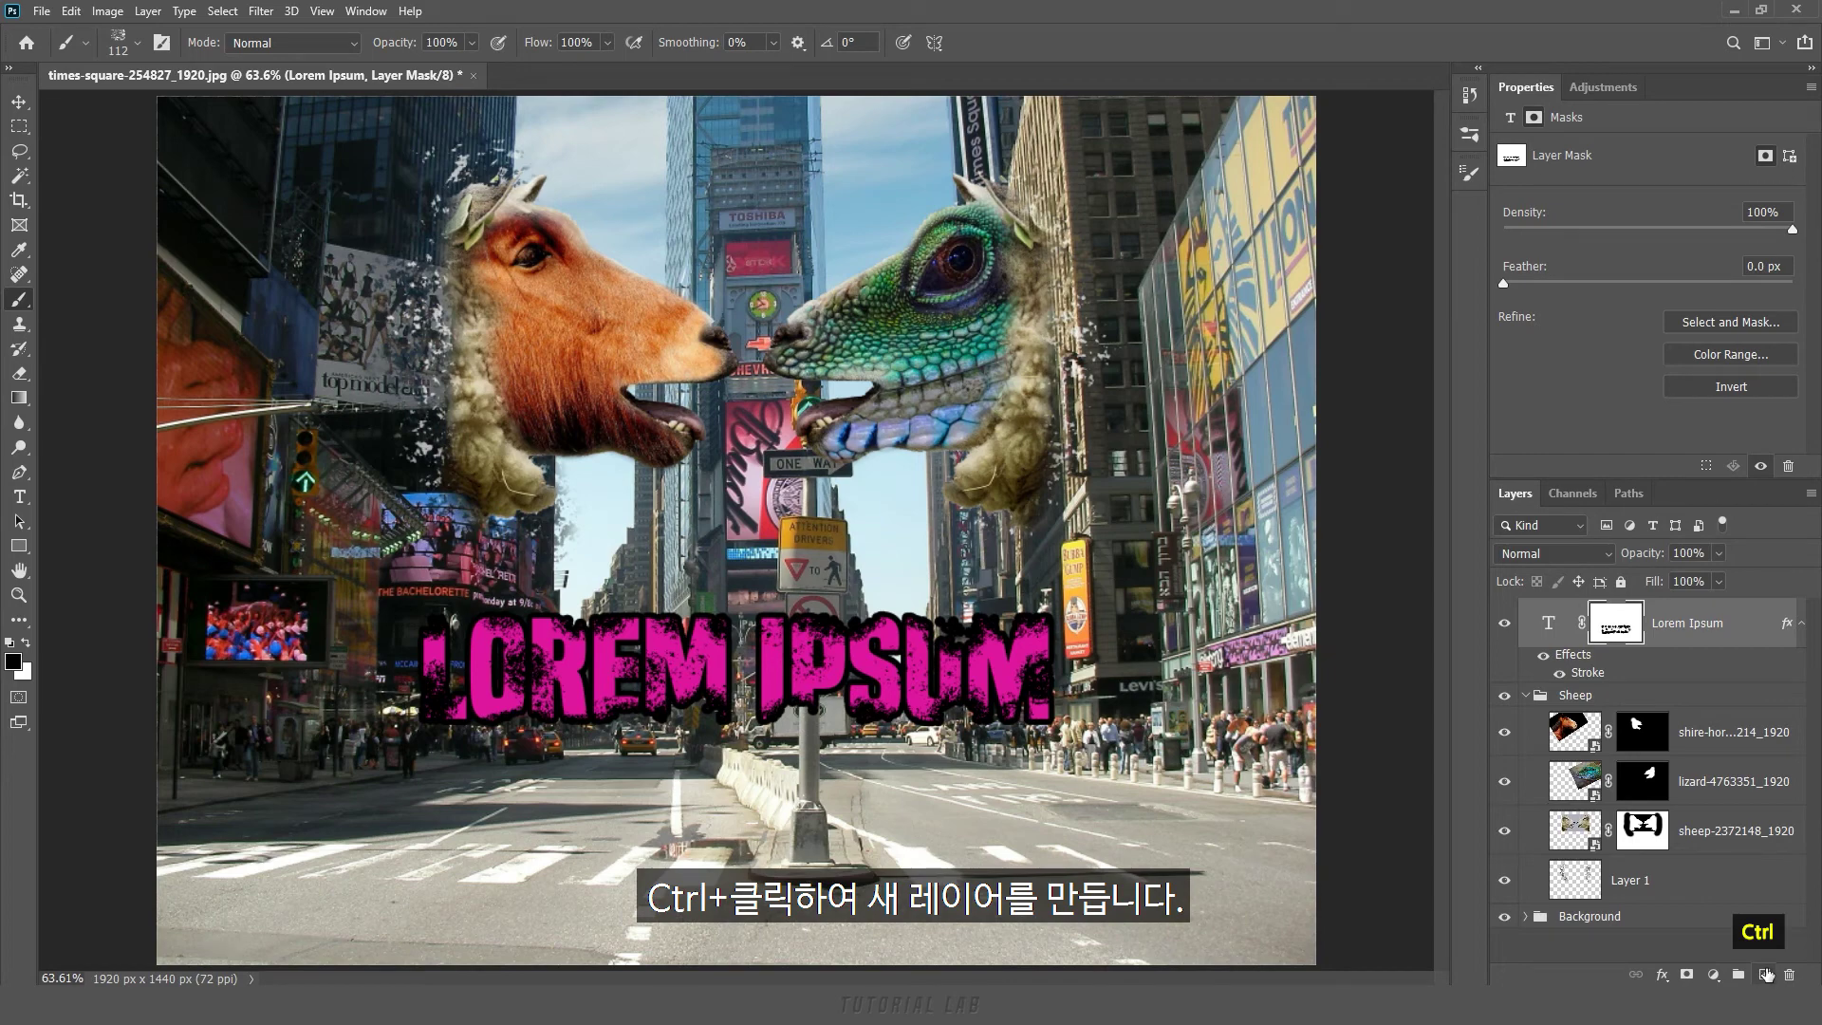
Create a new empty layer directly beneath the Lorem Ipsum text layer
{"action": "left_click", "coordinate": [1765, 976], "text": "ctrl"}
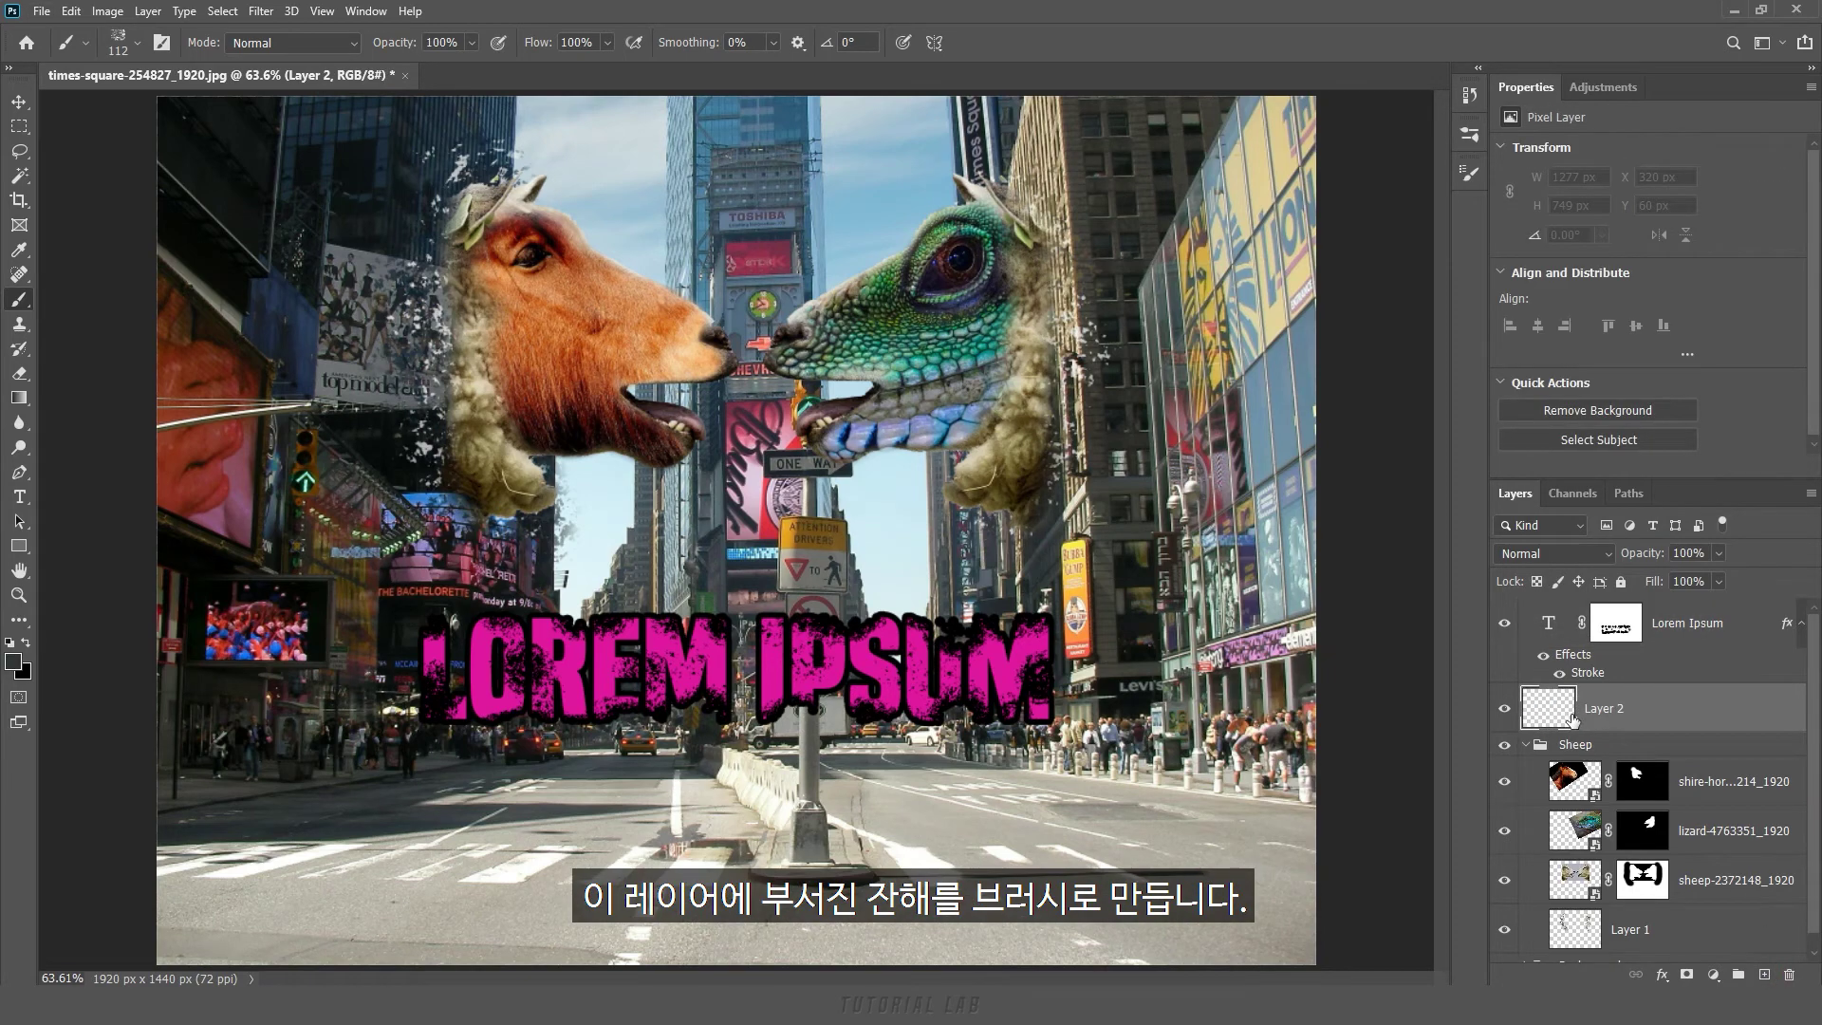
Enlarge the charcoal brush to 200 px and stamp dark grey debris around the Lorem Ipsum letters on Layer 2
{"action": "key", "text": "bracketright"}
{"action": "key", "text": "bracketright"}
{"action": "key", "text": "bracketright"}
{"action": "key", "text": "bracketright"}
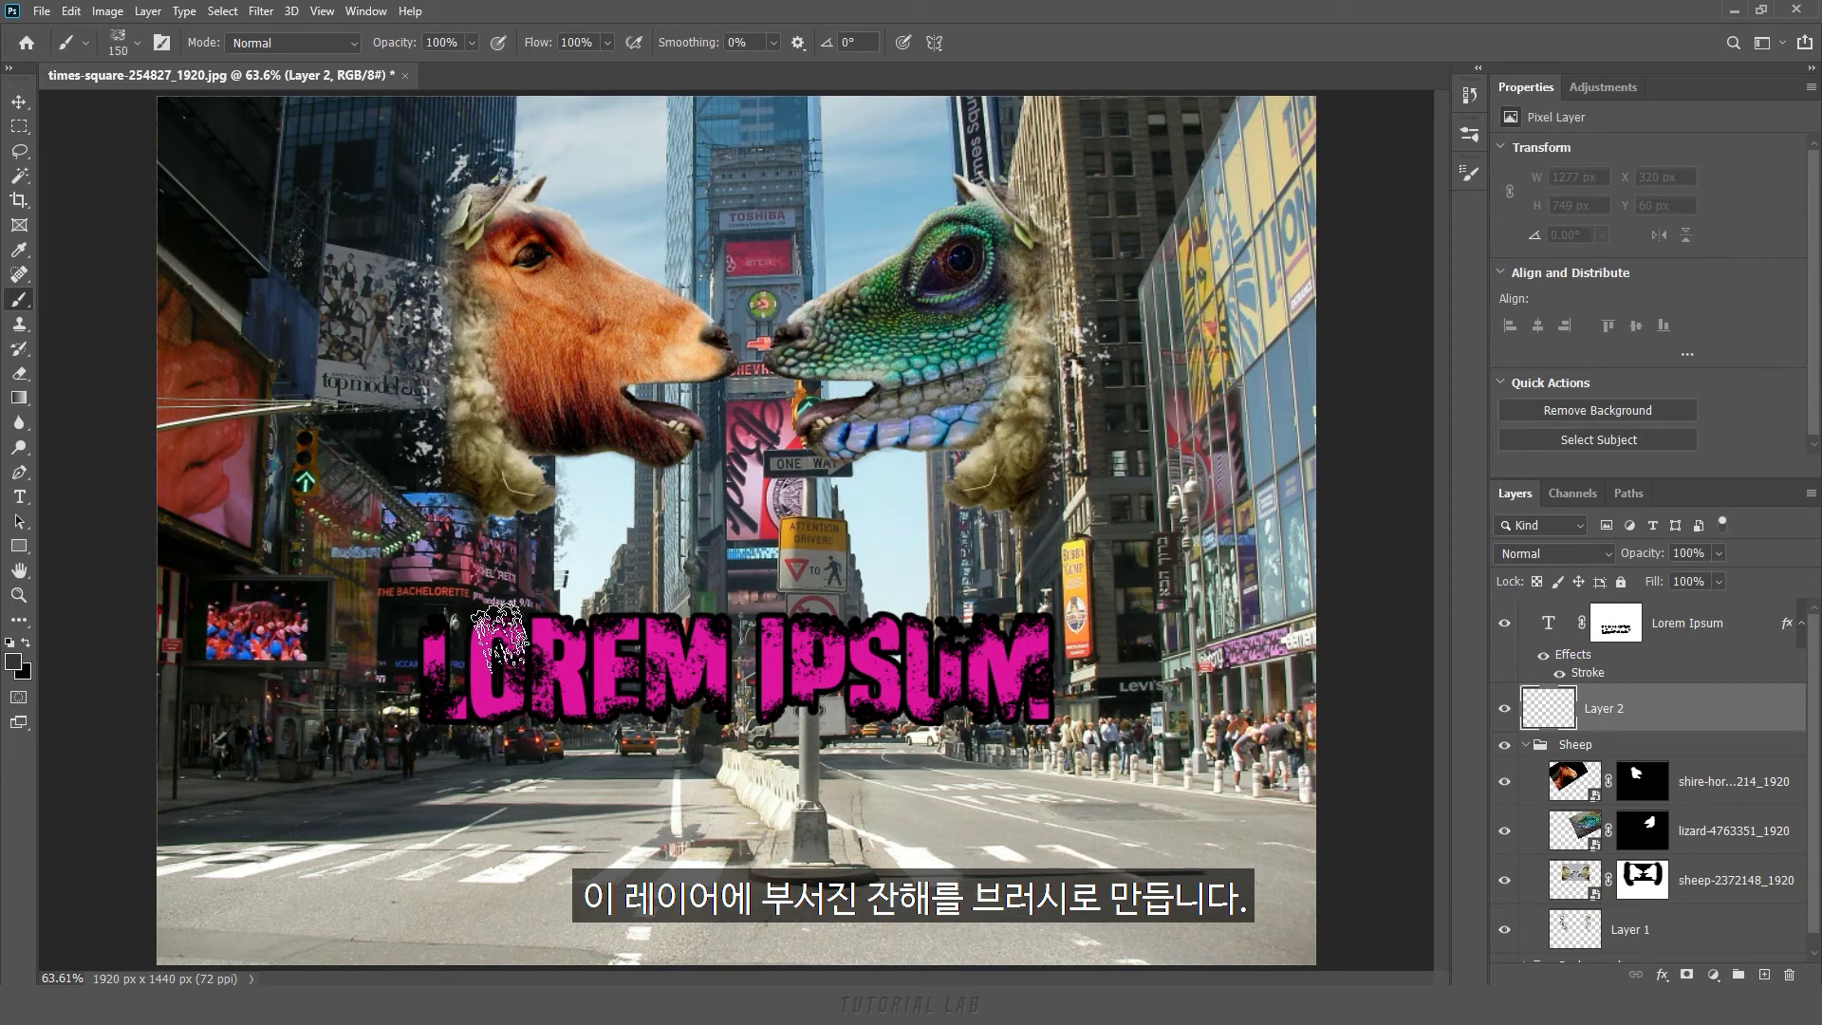
{"action": "left_click", "coordinate": [446, 616]}
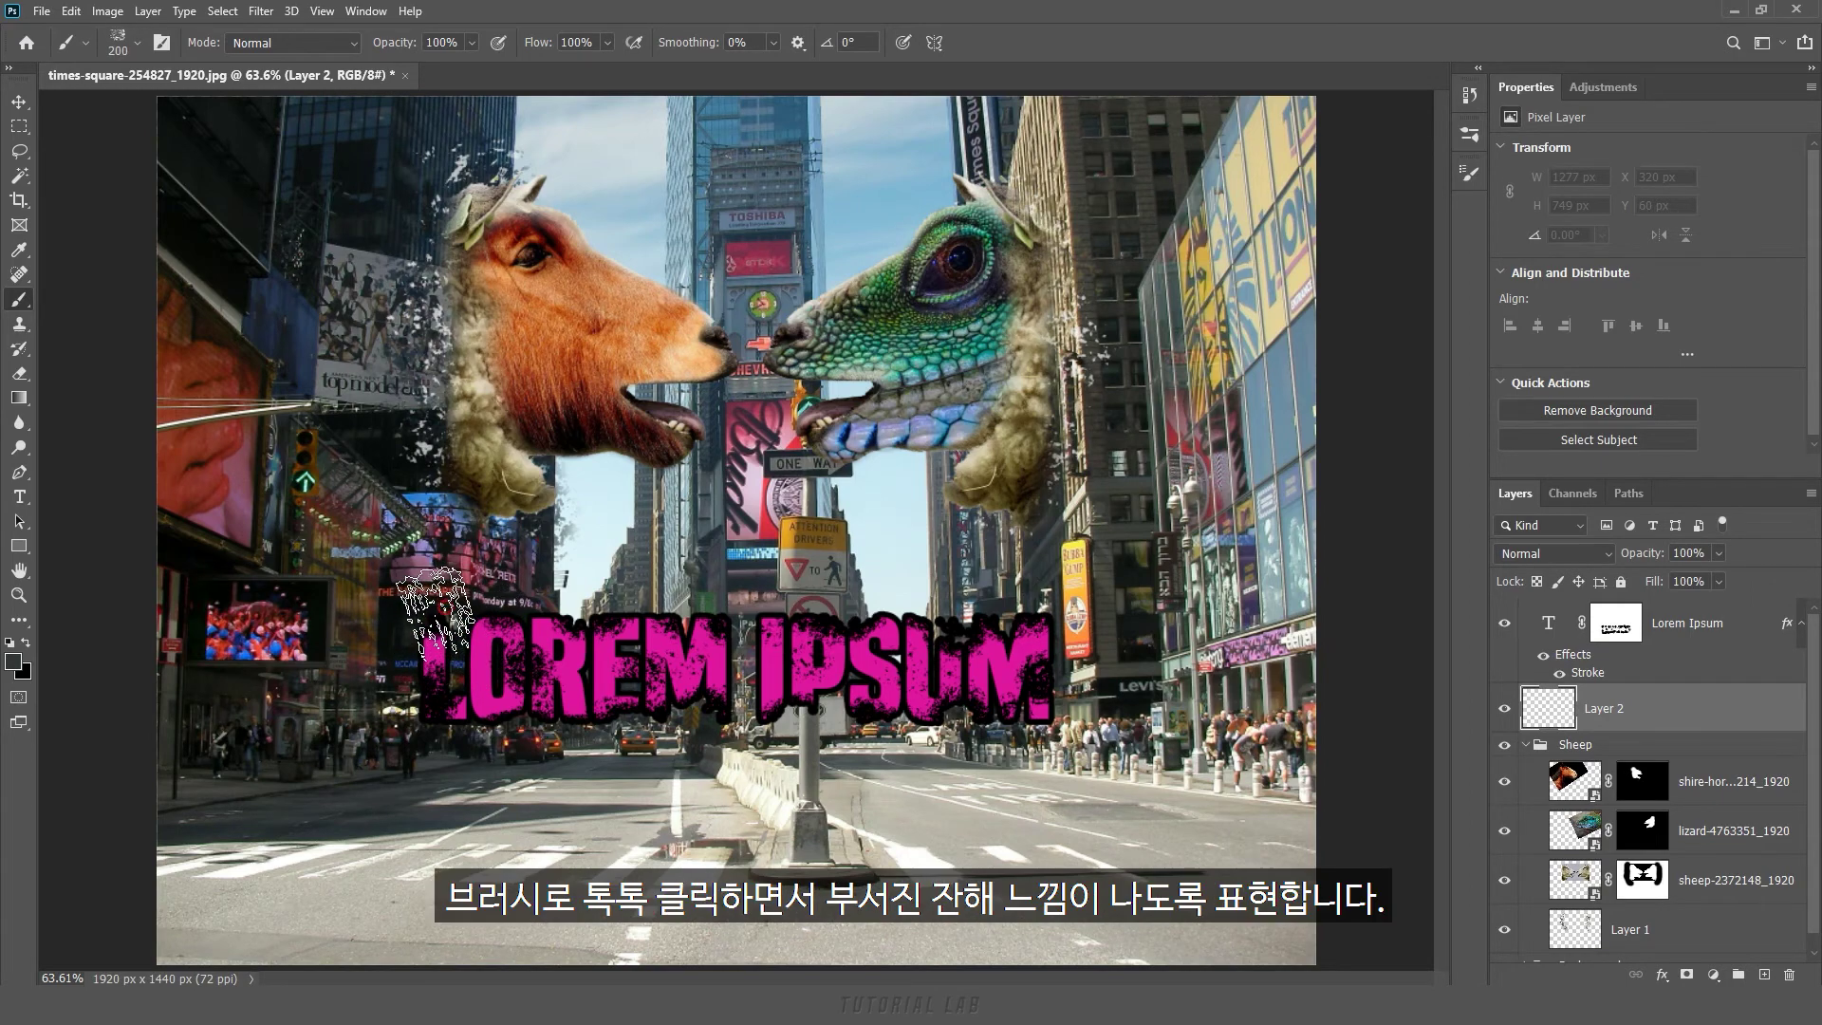
{"action": "left_click", "coordinate": [417, 707]}
{"action": "left_click", "coordinate": [470, 735]}
{"action": "left_click", "coordinate": [555, 679]}
{"action": "left_click", "coordinate": [598, 629]}
{"action": "left_click", "coordinate": [596, 734]}
{"action": "left_click", "coordinate": [677, 747]}
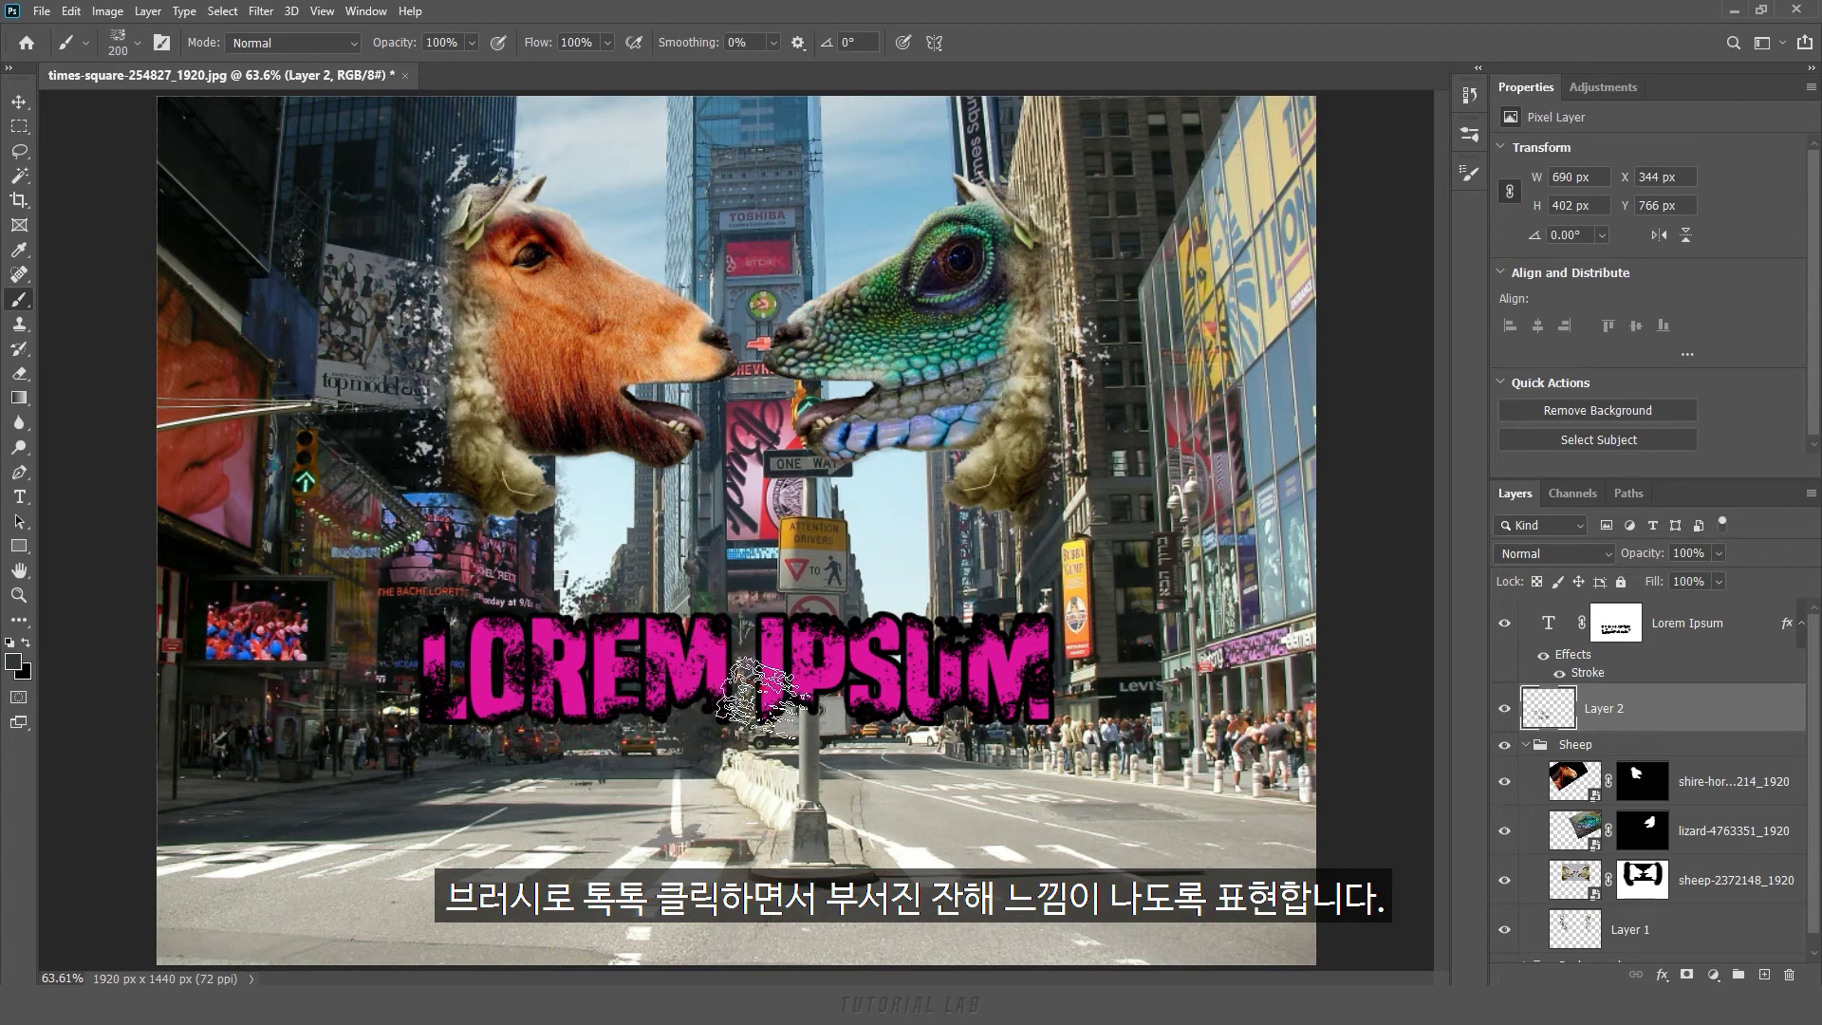
{"action": "left_click", "coordinate": [762, 740]}
{"action": "left_click", "coordinate": [661, 599]}
{"action": "left_click", "coordinate": [842, 588]}
{"action": "left_click", "coordinate": [873, 719]}
{"action": "left_click", "coordinate": [939, 636]}
{"action": "left_click", "coordinate": [998, 718]}
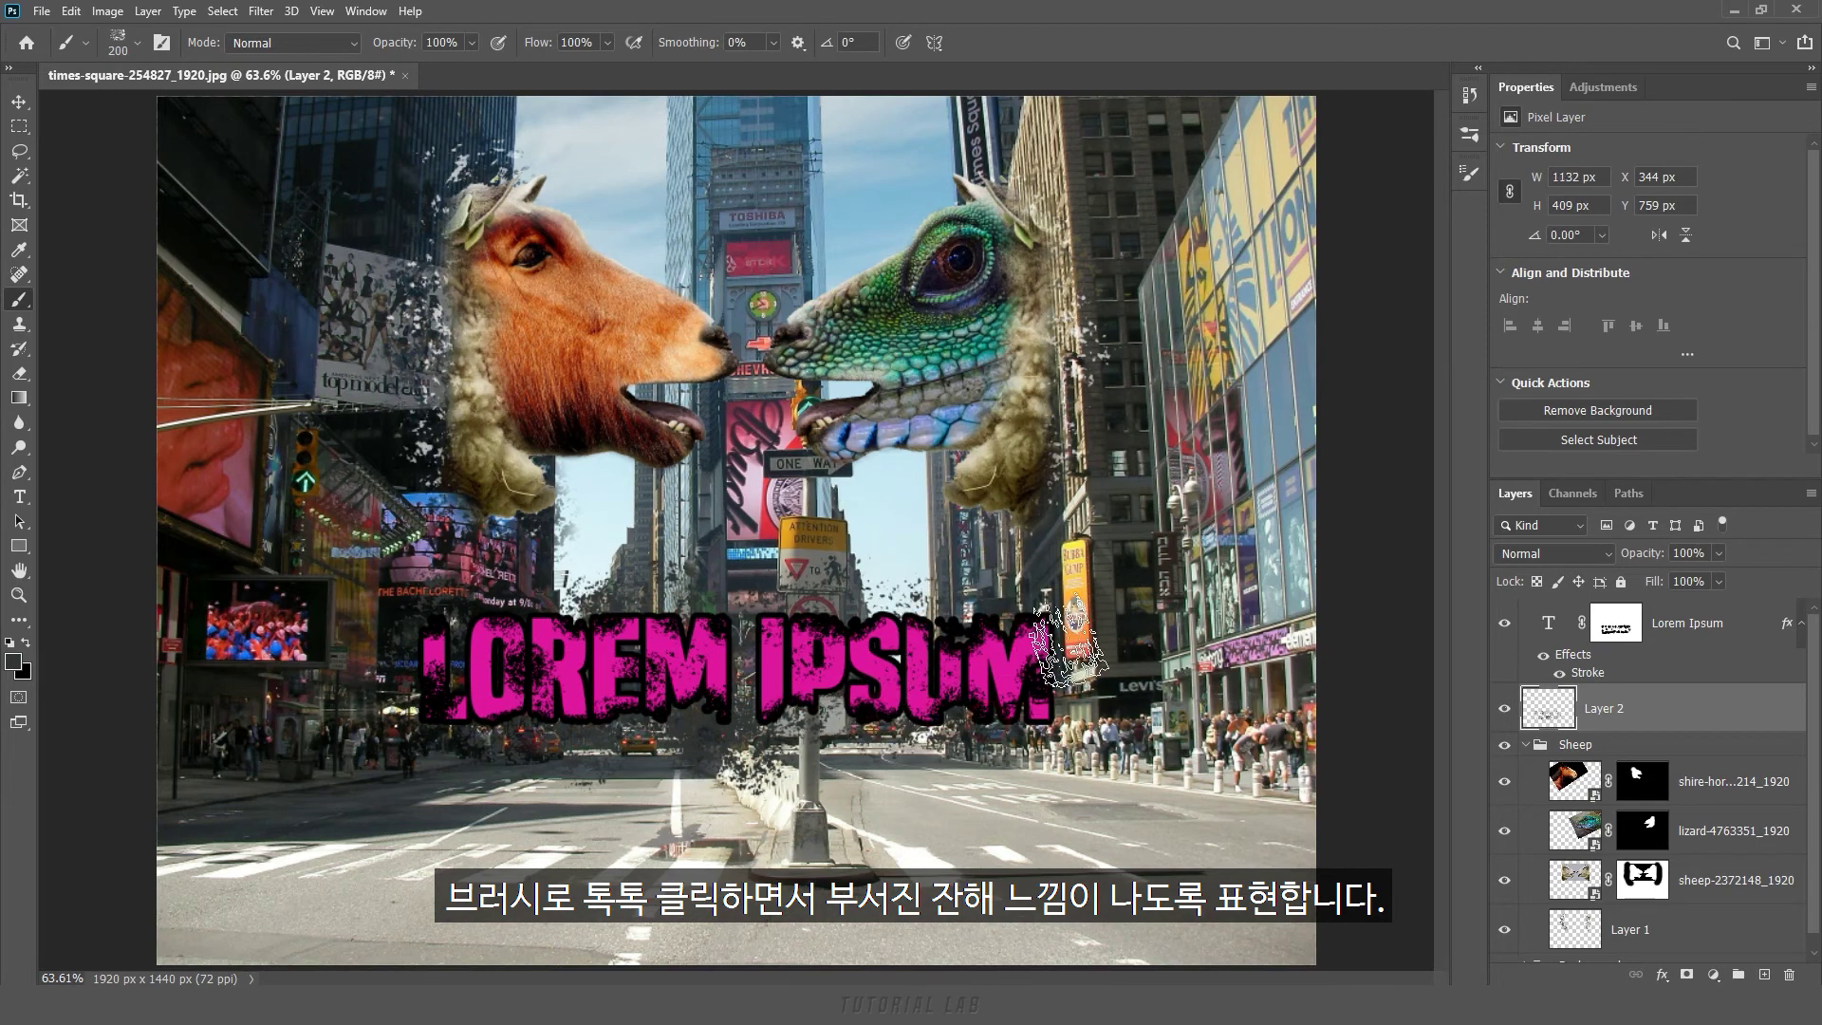
{"action": "left_click", "coordinate": [1070, 640]}
{"action": "left_click", "coordinate": [1049, 736]}
{"action": "left_click", "coordinate": [1023, 607]}
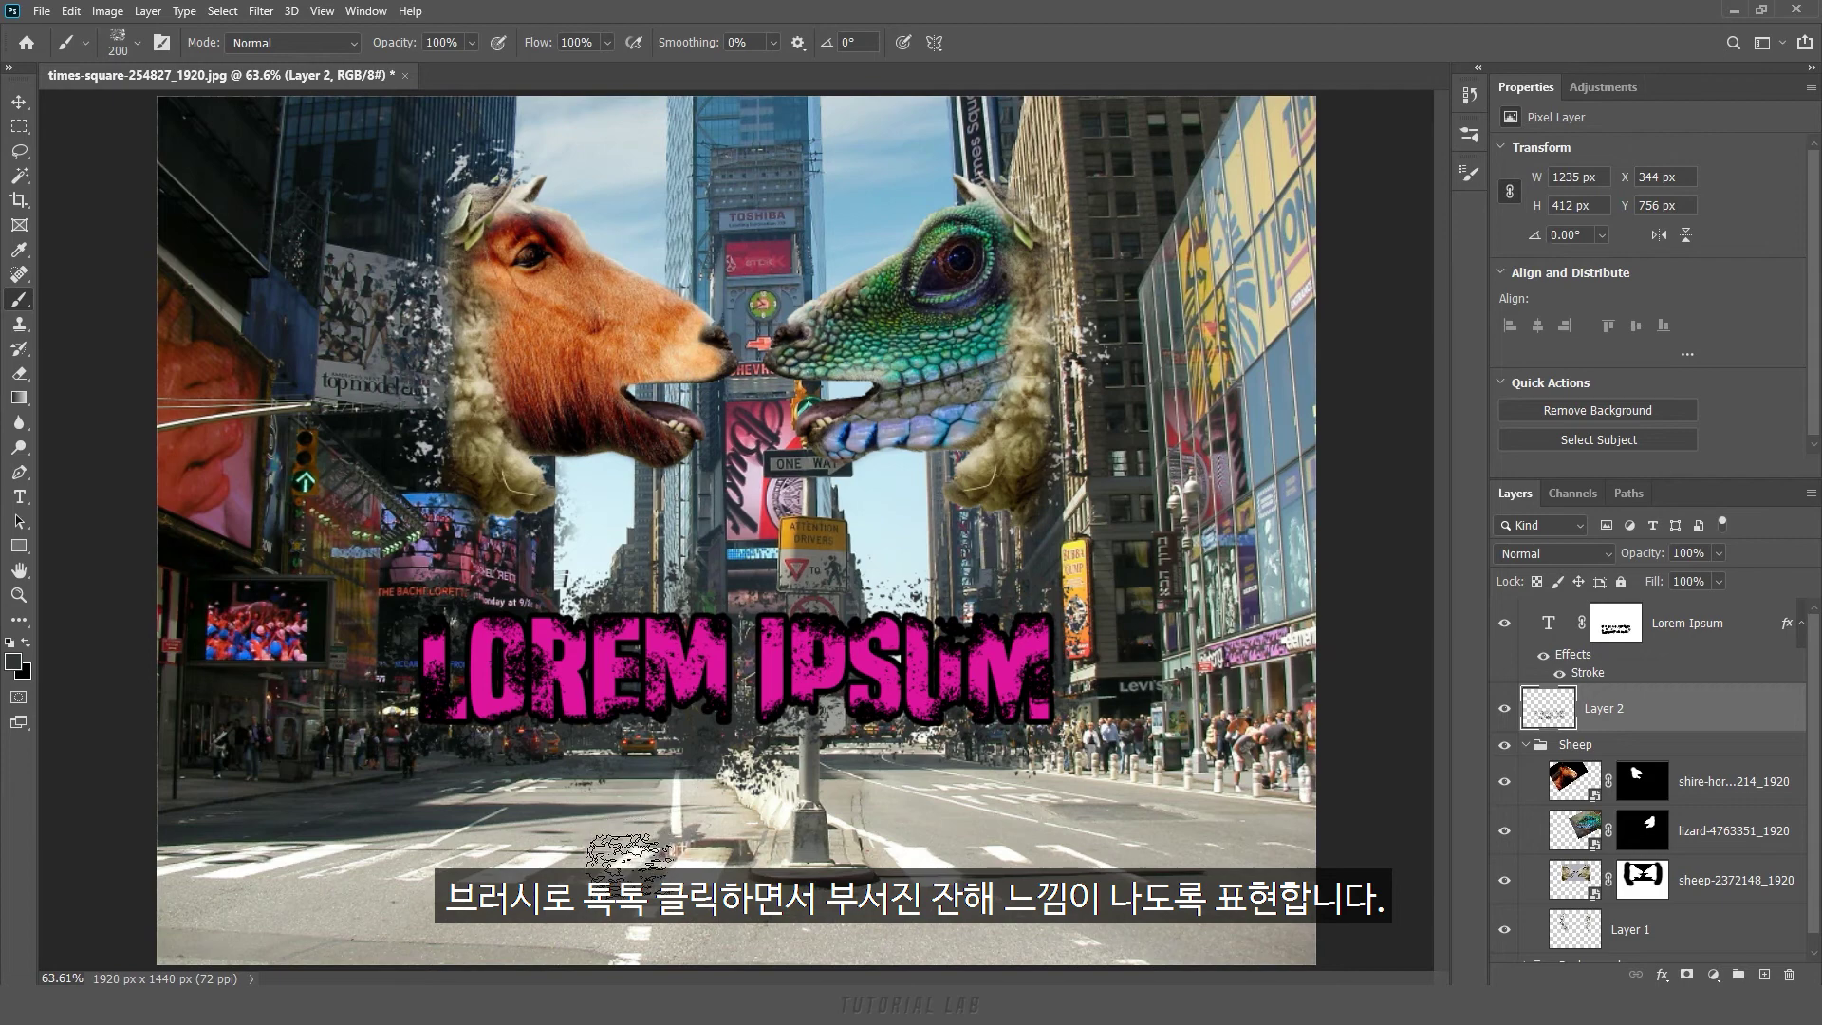
Reset the colours to default and stamp more debris in black around the Lorem Ipsum letters on Layer 2
{"action": "left_click", "coordinate": [9, 643]}
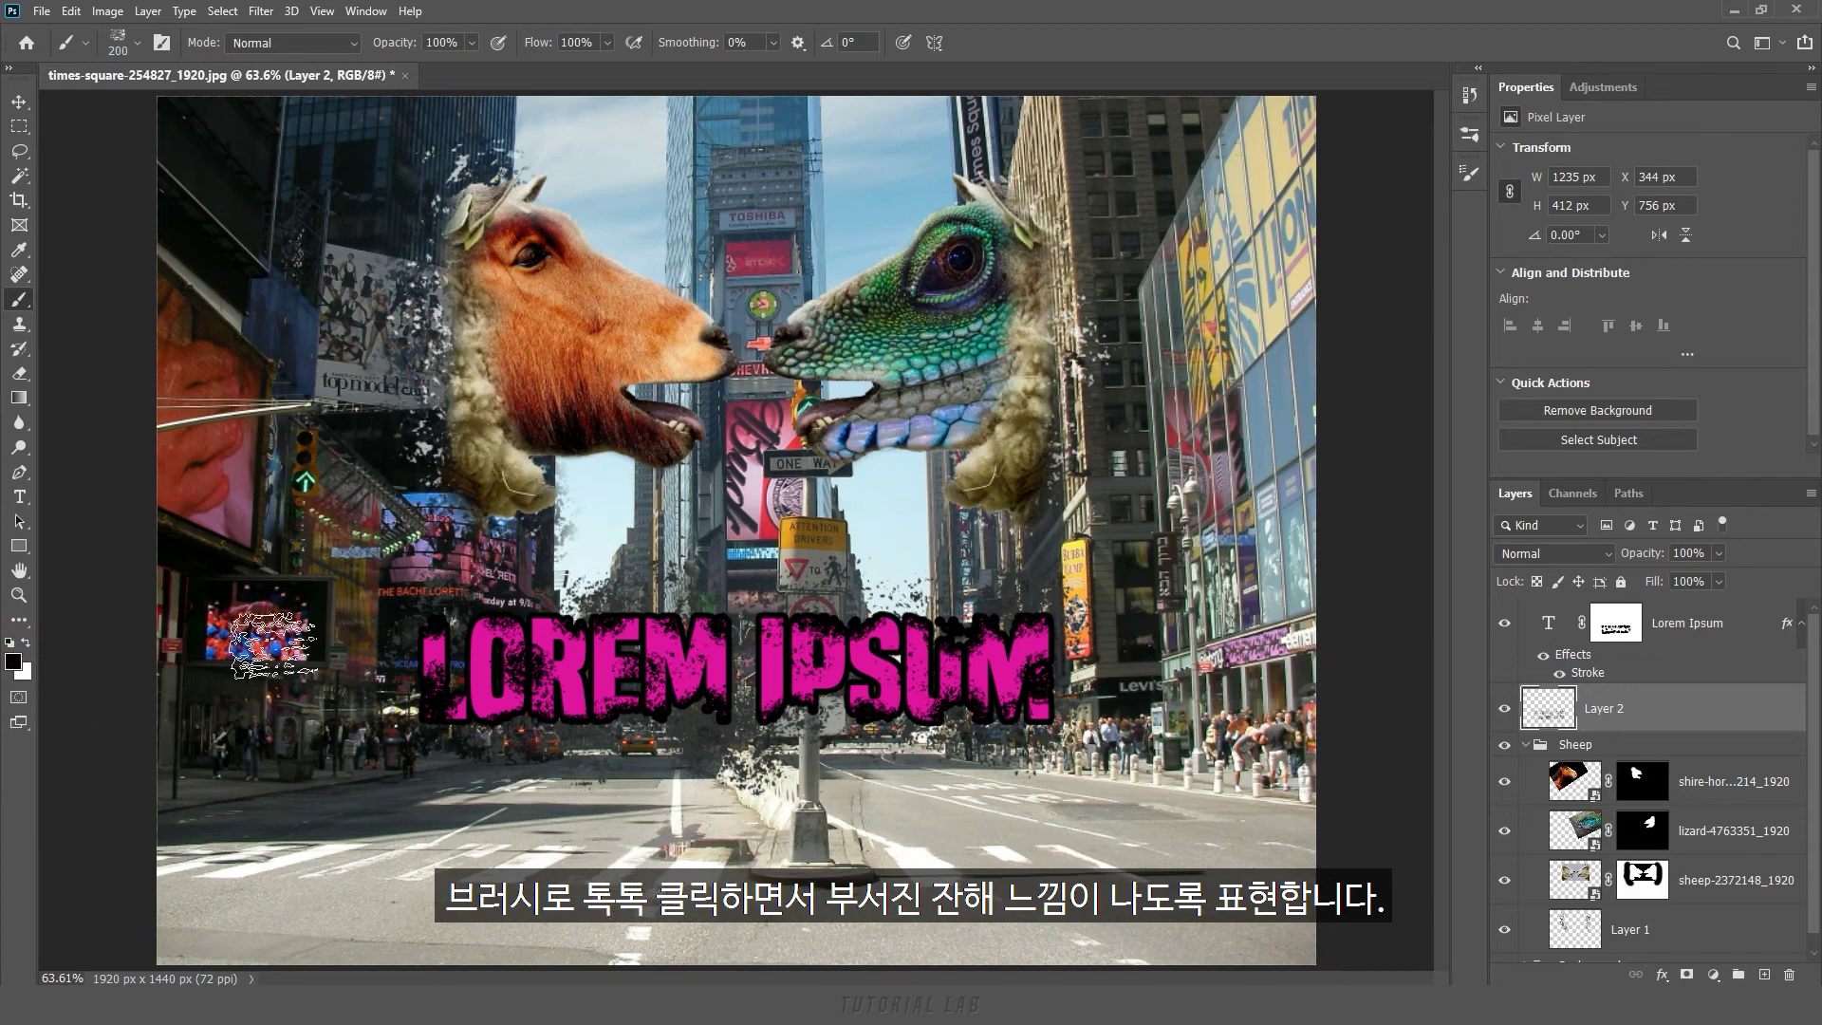
{"action": "left_click", "coordinate": [485, 619]}
{"action": "left_click", "coordinate": [427, 695]}
{"action": "left_click", "coordinate": [565, 702]}
{"action": "left_click", "coordinate": [597, 618]}
{"action": "left_click", "coordinate": [652, 731]}
{"action": "left_click", "coordinate": [723, 617]}
{"action": "left_click", "coordinate": [710, 716]}
{"action": "left_click", "coordinate": [828, 631]}
{"action": "left_click", "coordinate": [863, 733]}
{"action": "left_click", "coordinate": [963, 636]}
{"action": "left_click", "coordinate": [945, 738]}
{"action": "left_click", "coordinate": [1034, 632]}
{"action": "left_click", "coordinate": [1076, 670]}
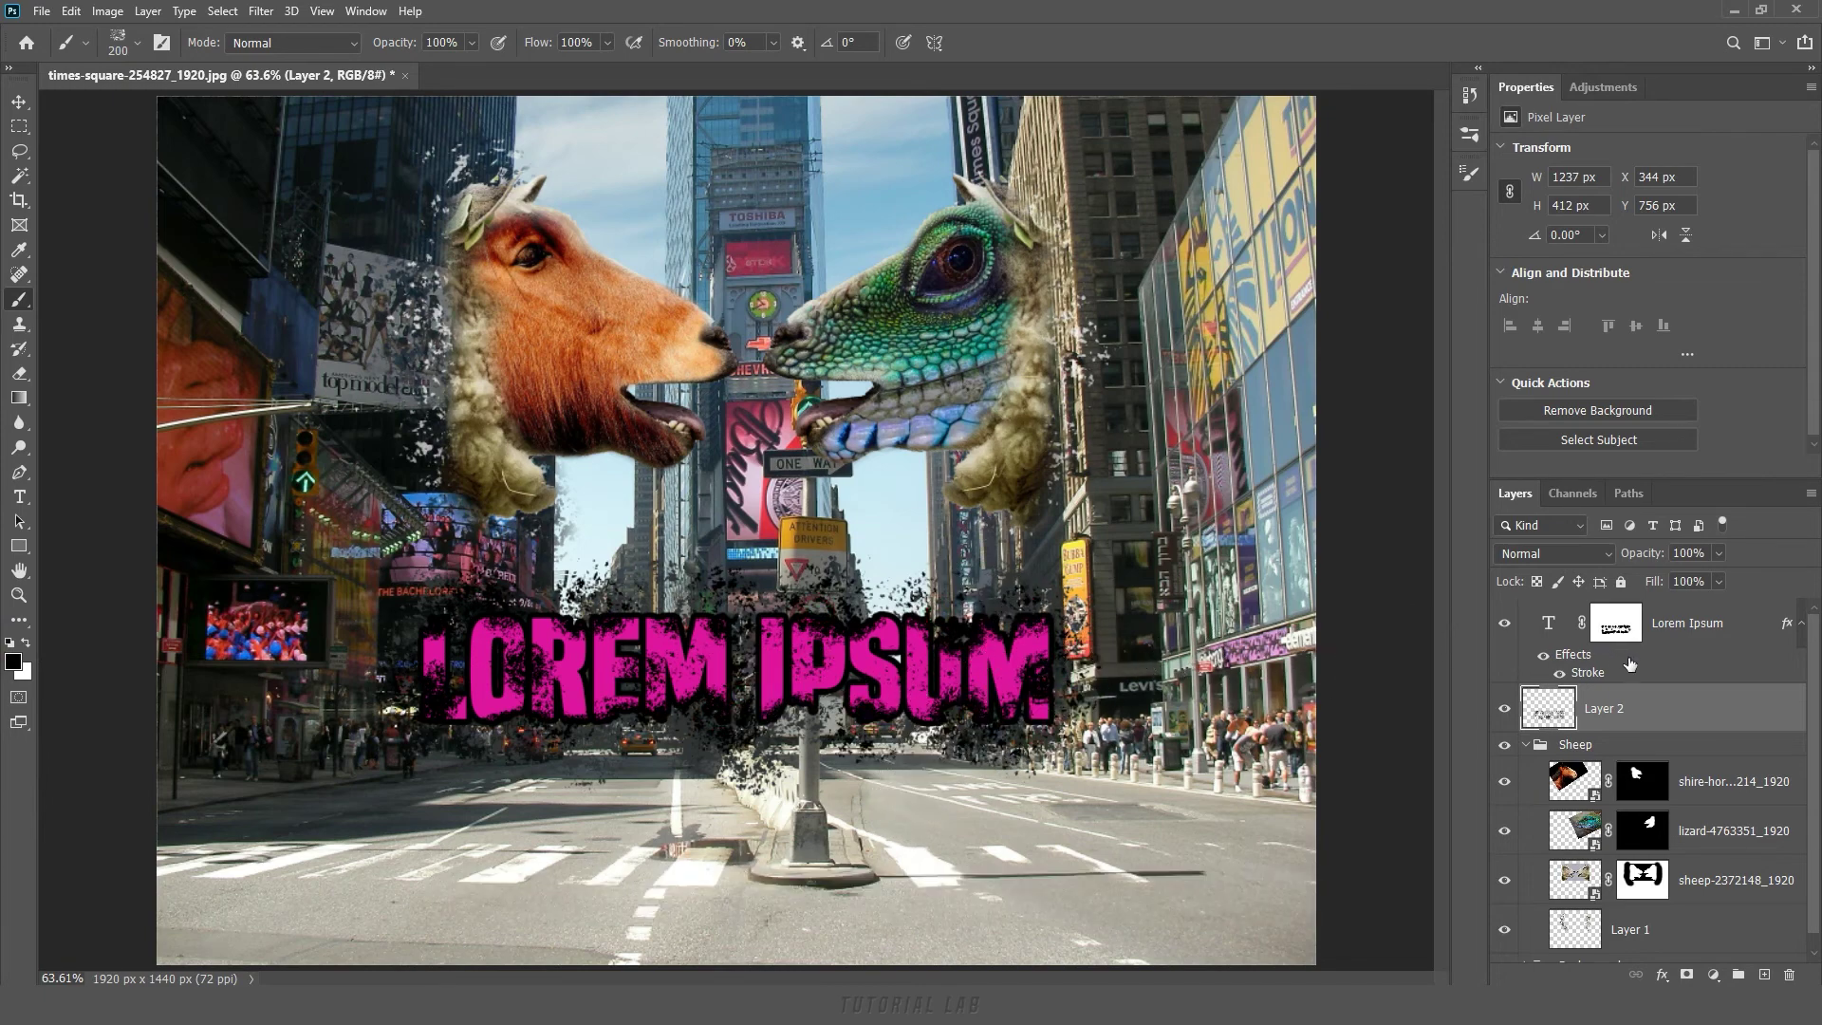
Group the Lorem Ipsum text layer with Layer 2 and name the group Text
{"action": "left_click", "coordinate": [1746, 634], "text": "shift"}
{"action": "key", "text": "ctrl+g"}
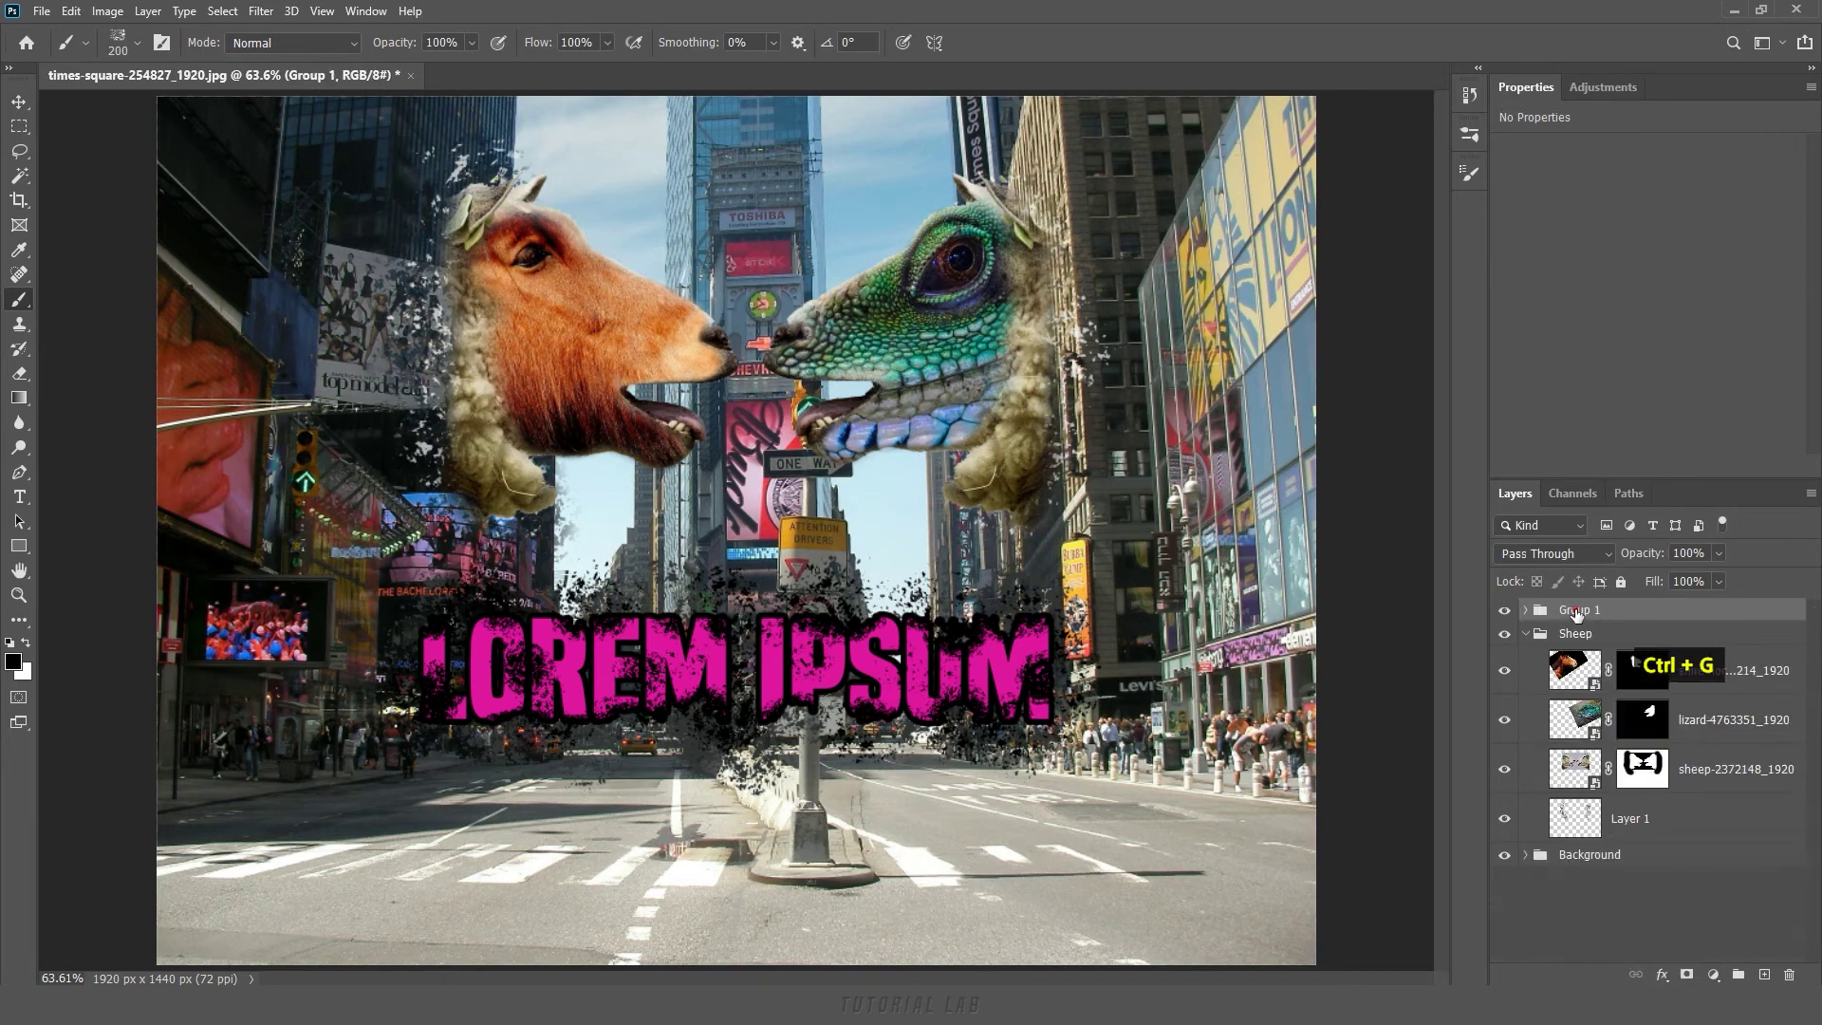
{"action": "double_click", "coordinate": [1575, 612]}
{"action": "type", "text": "Text"}
{"action": "key", "text": "Return"}
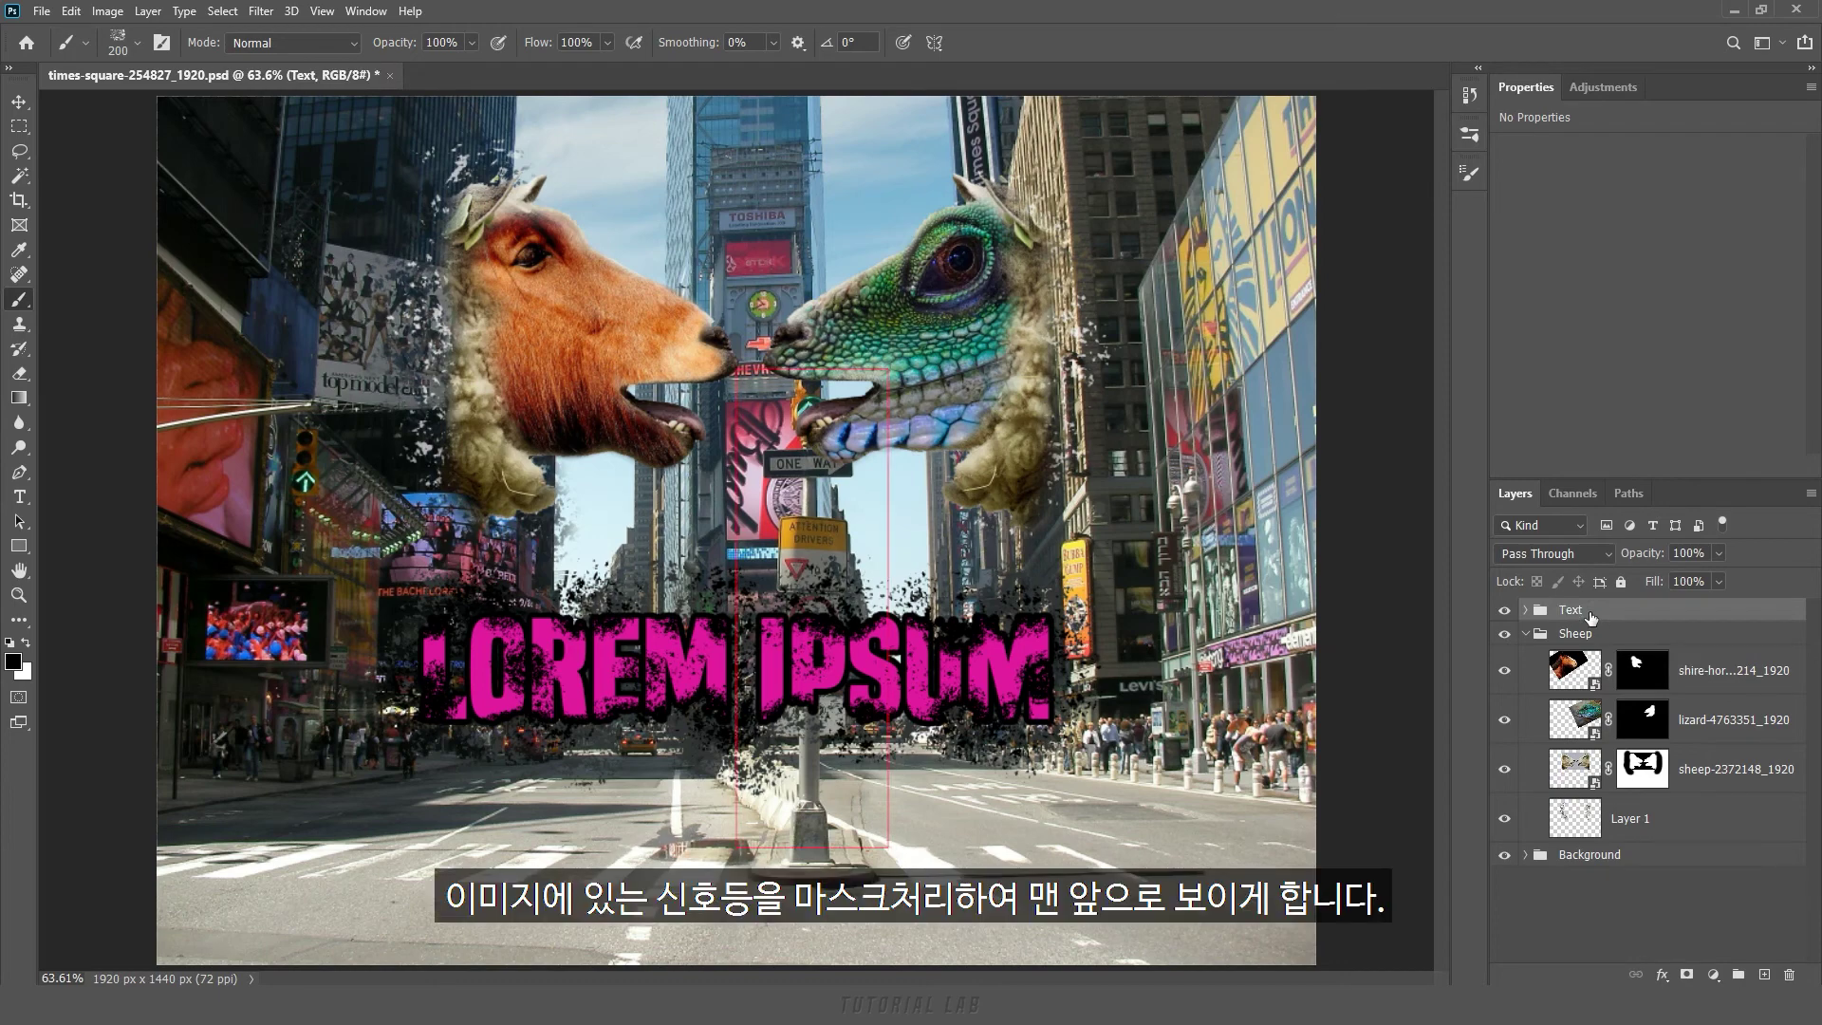
Duplicate Layer 0 from the Background group, move the copy above the Text group, and collapse the Sheep and Background groups
{"action": "left_click", "coordinate": [1526, 634]}
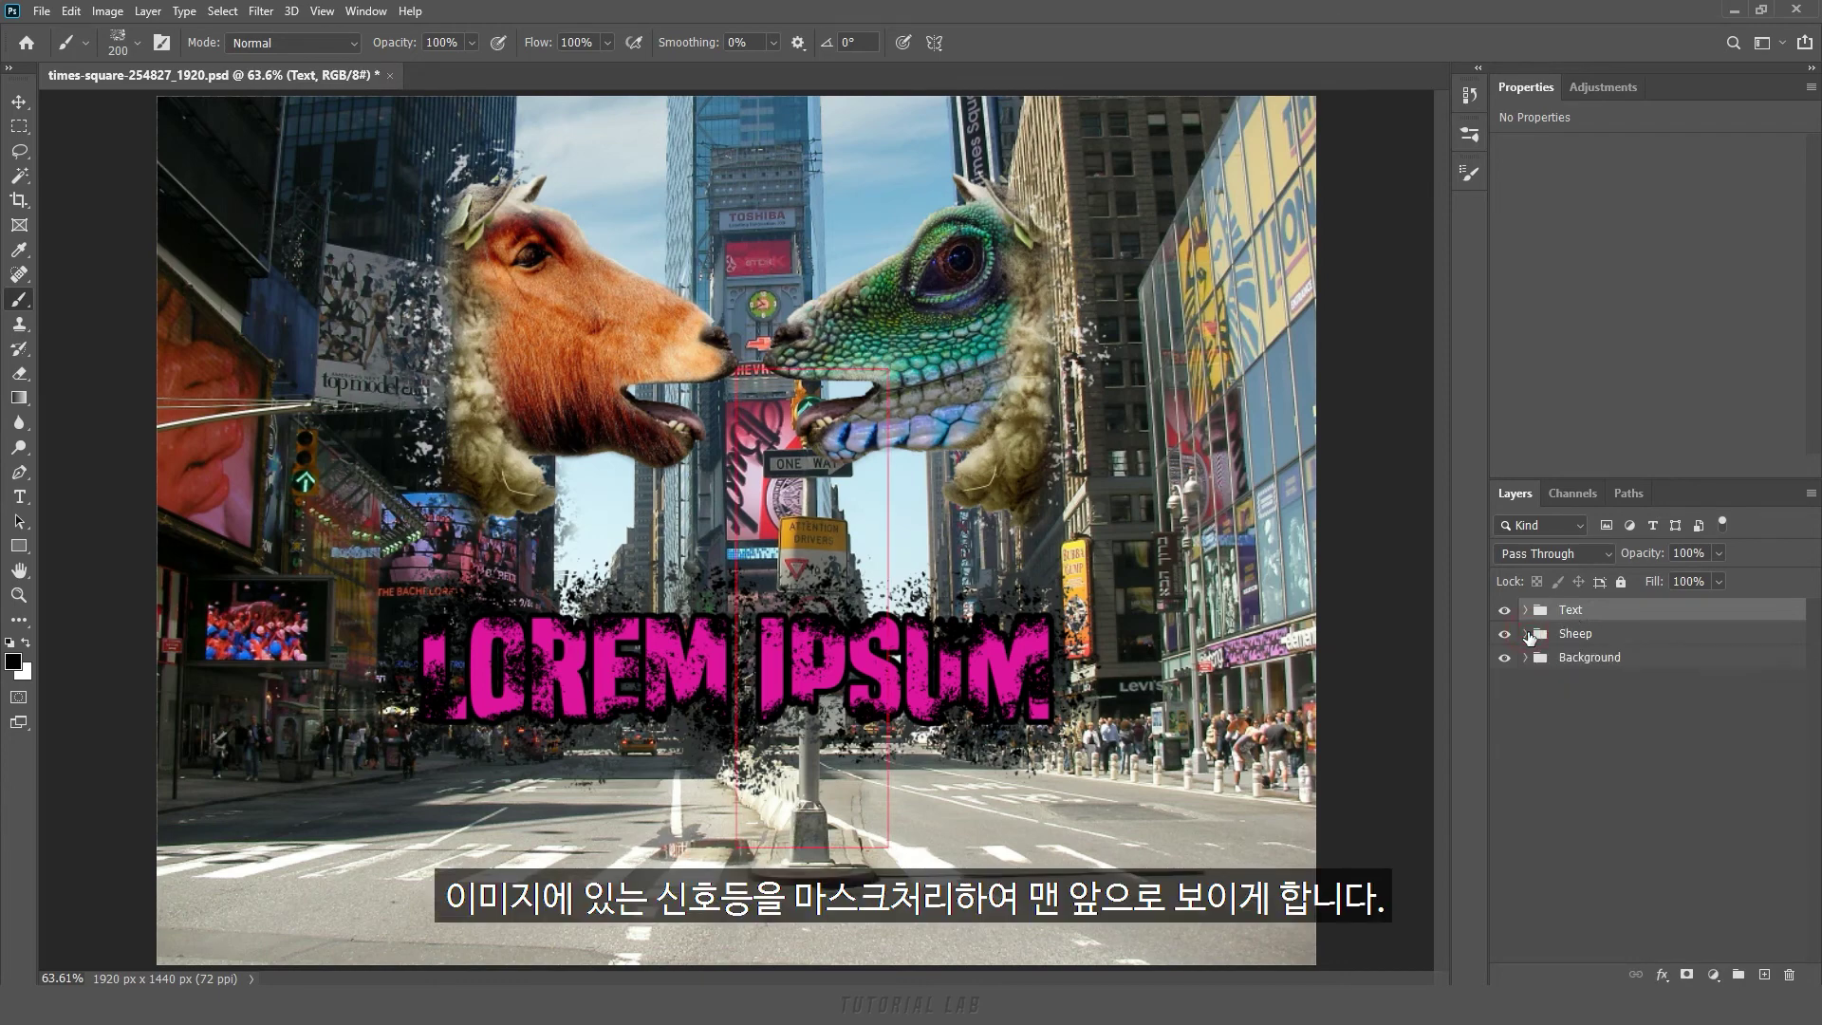
{"action": "left_click", "coordinate": [1526, 657]}
{"action": "left_click", "coordinate": [1733, 712]}
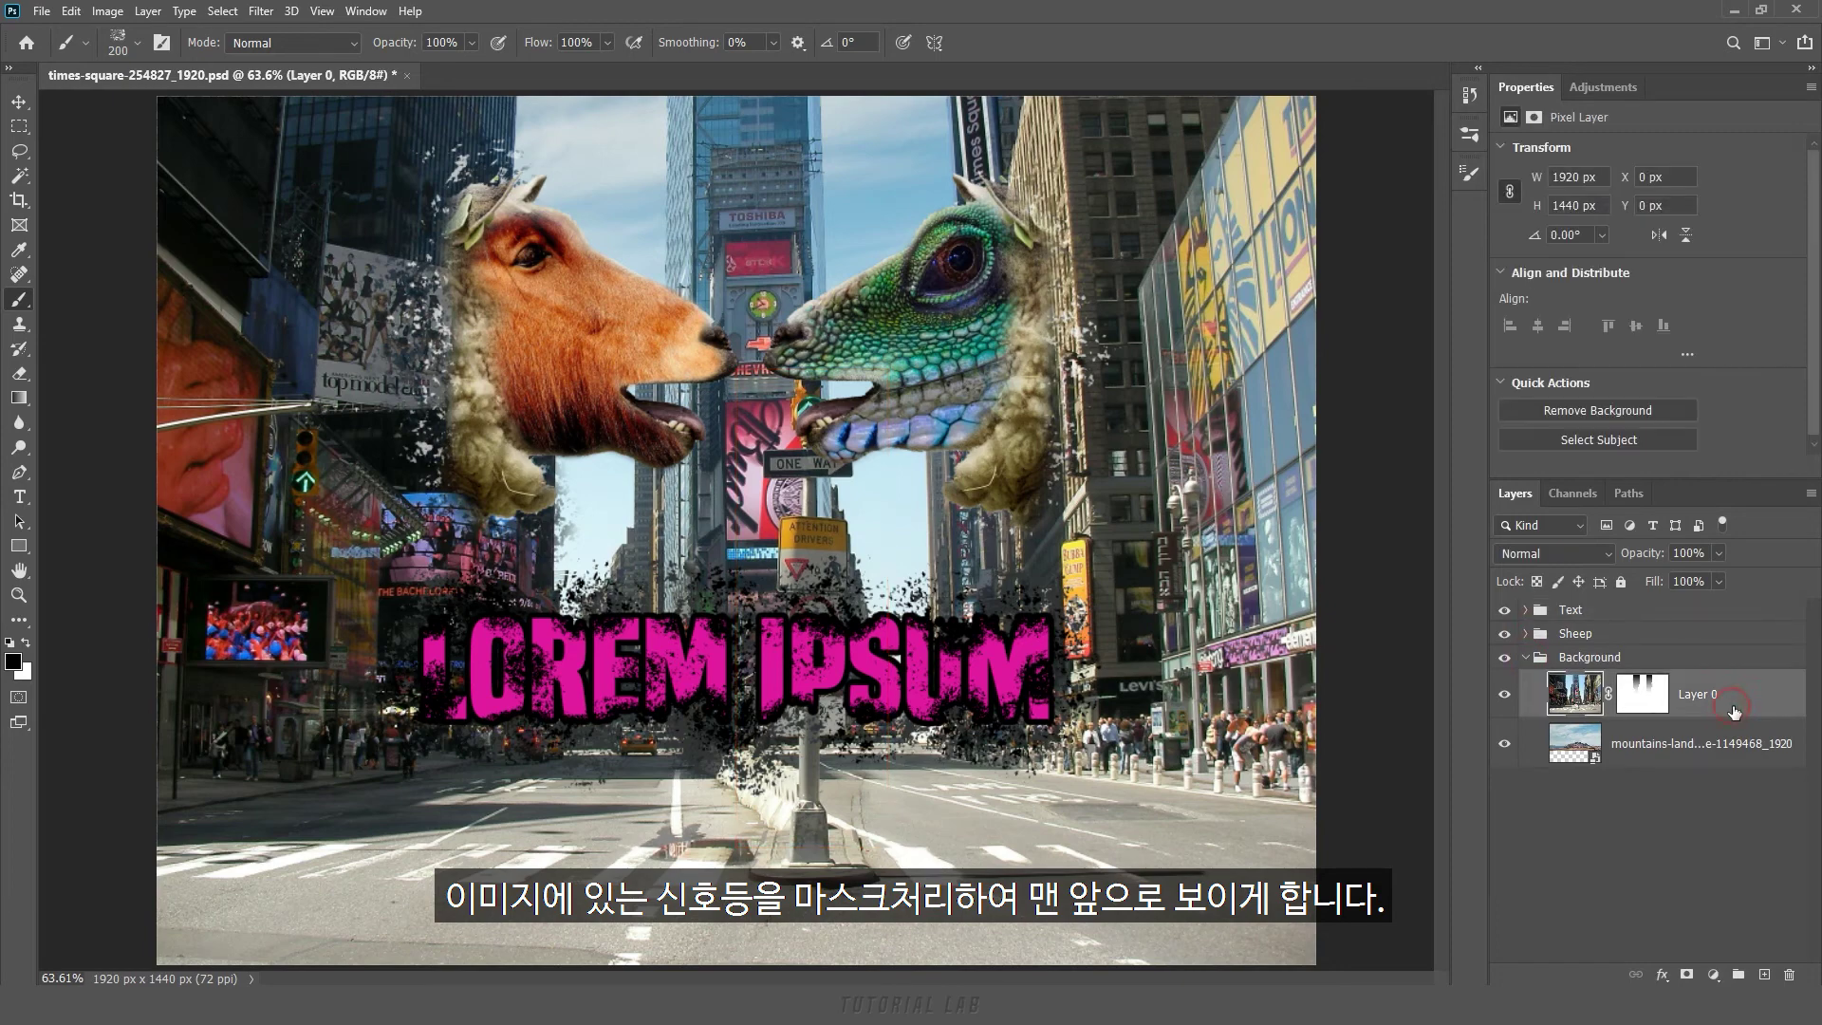
{"action": "key", "text": "ctrl+j"}
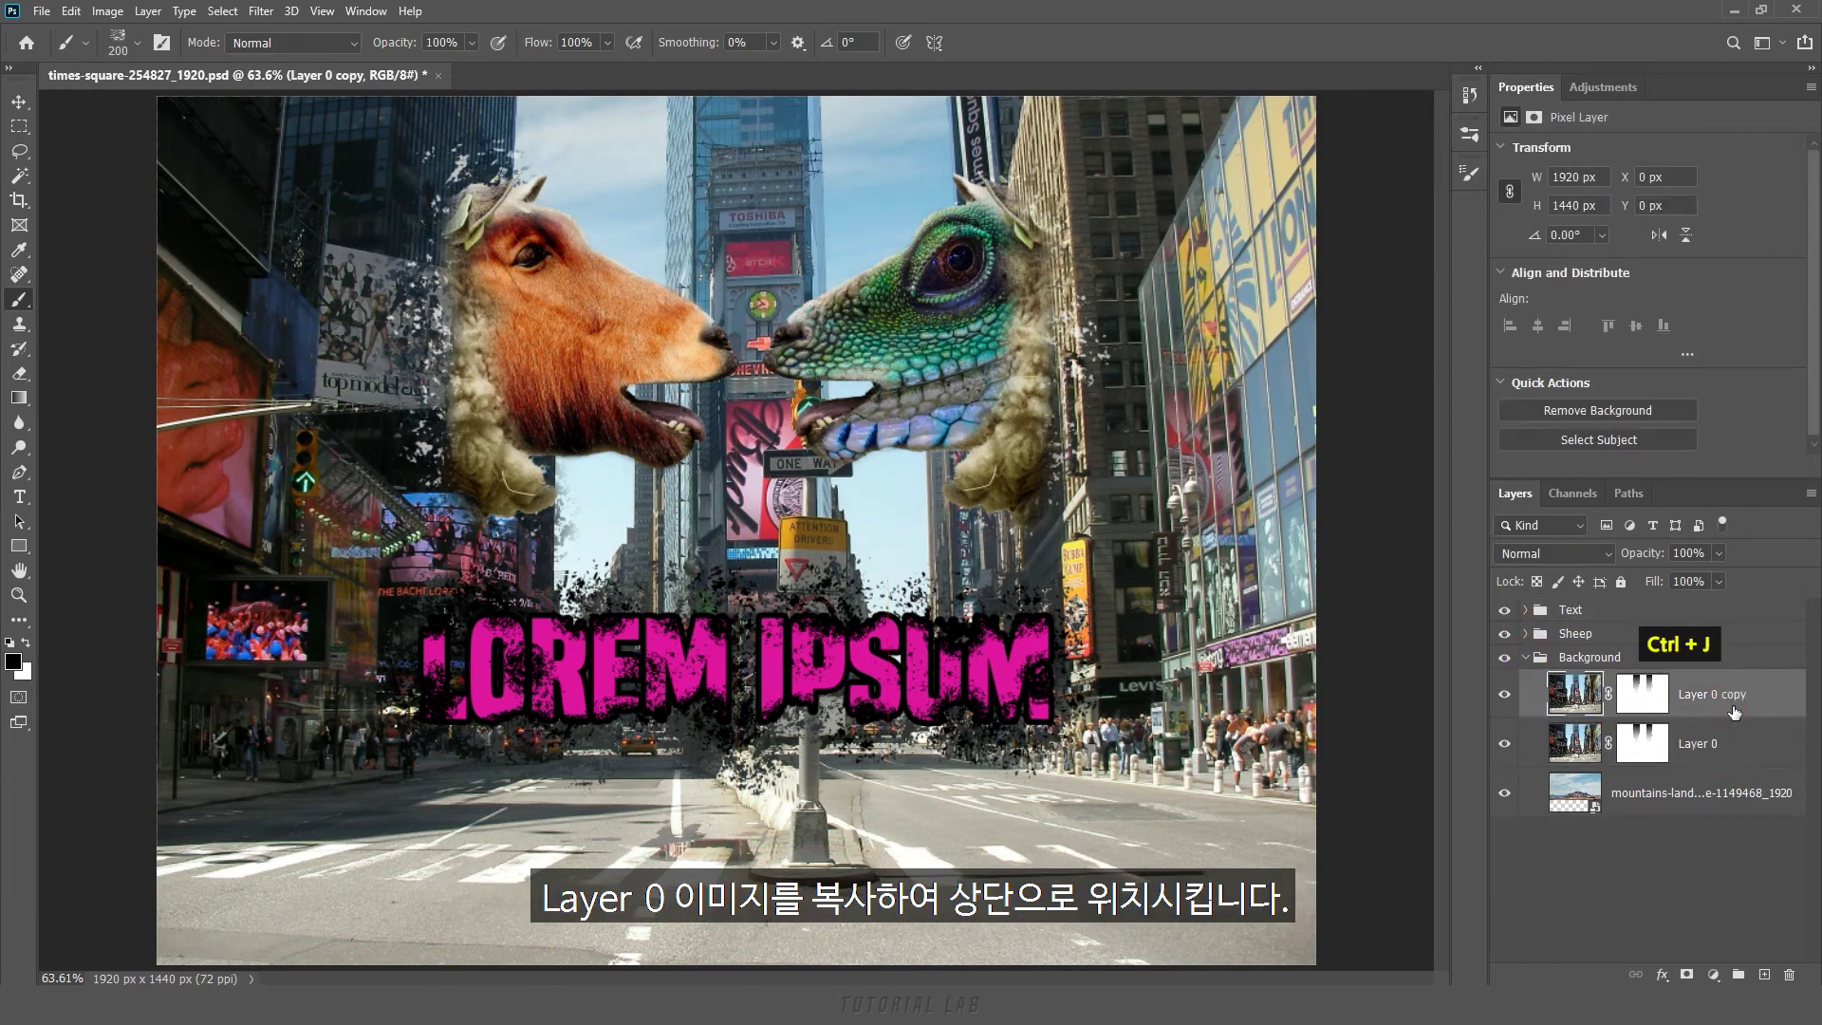
{"action": "key", "text": "ctrl+bracketright"}
{"action": "key", "text": "ctrl+bracketright"}
{"action": "key", "text": "ctrl+bracketright"}
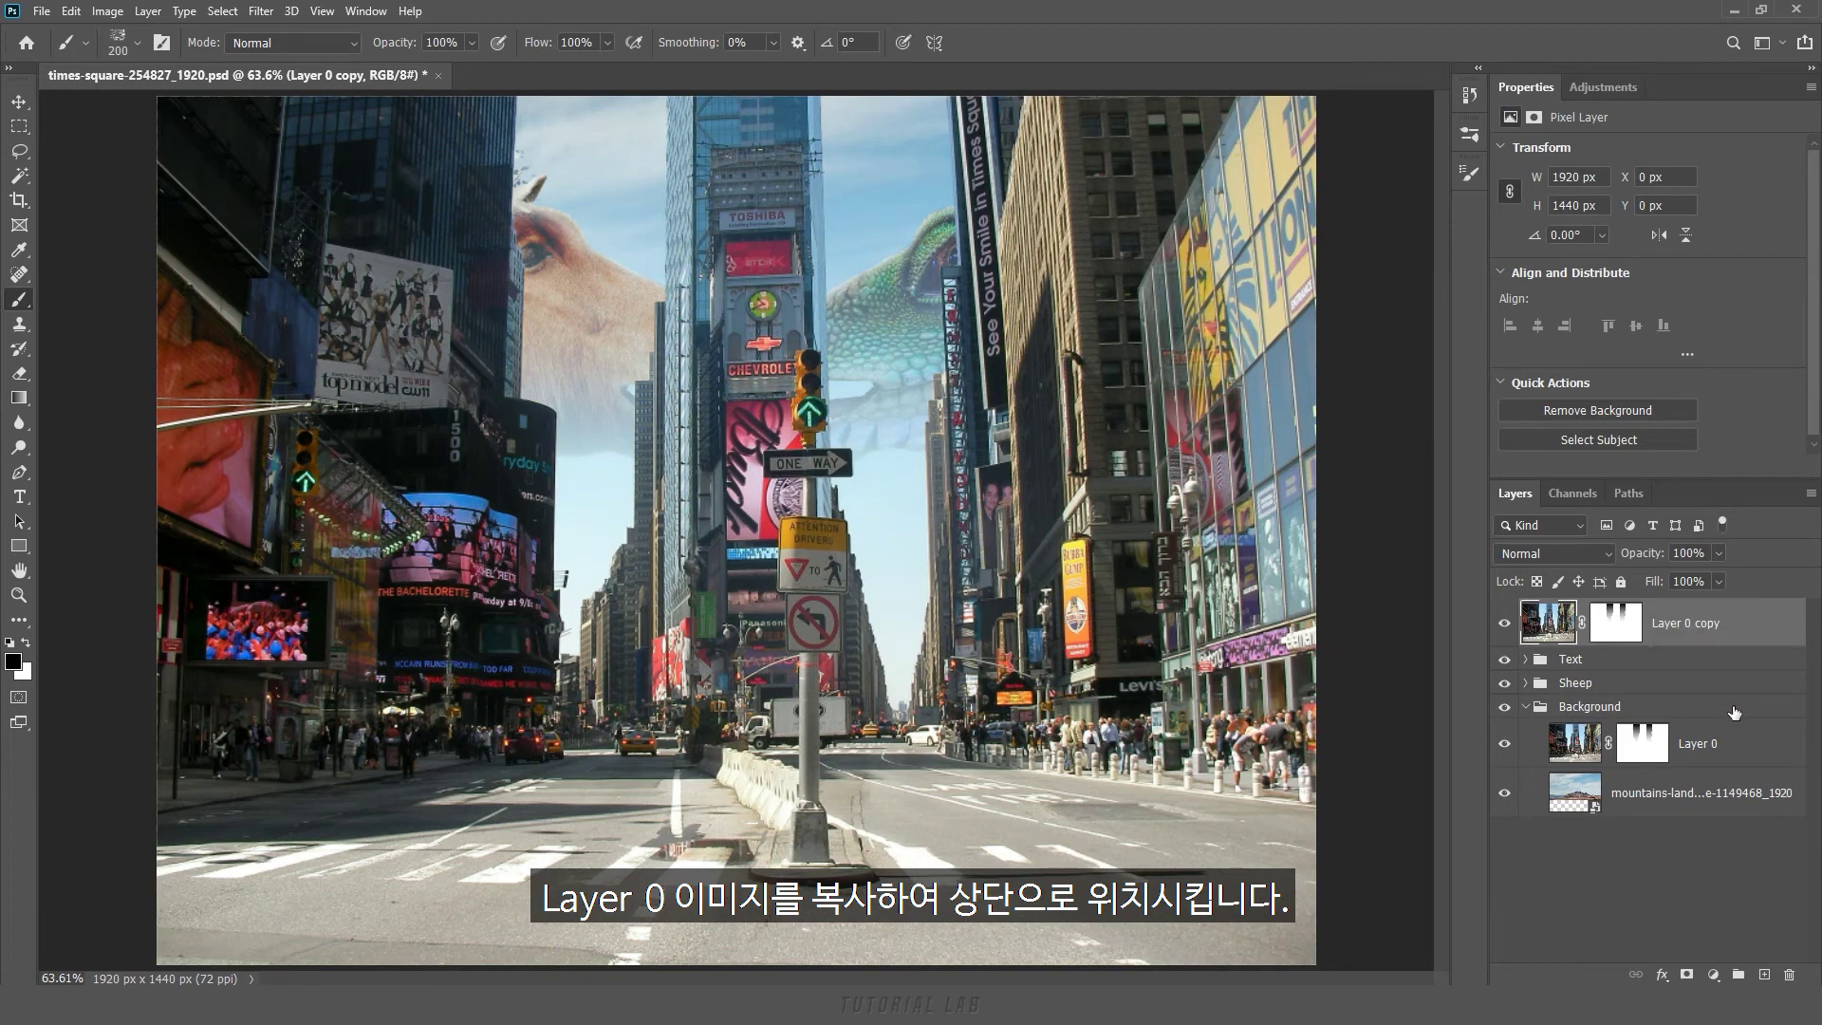
{"action": "left_click", "coordinate": [1527, 707]}
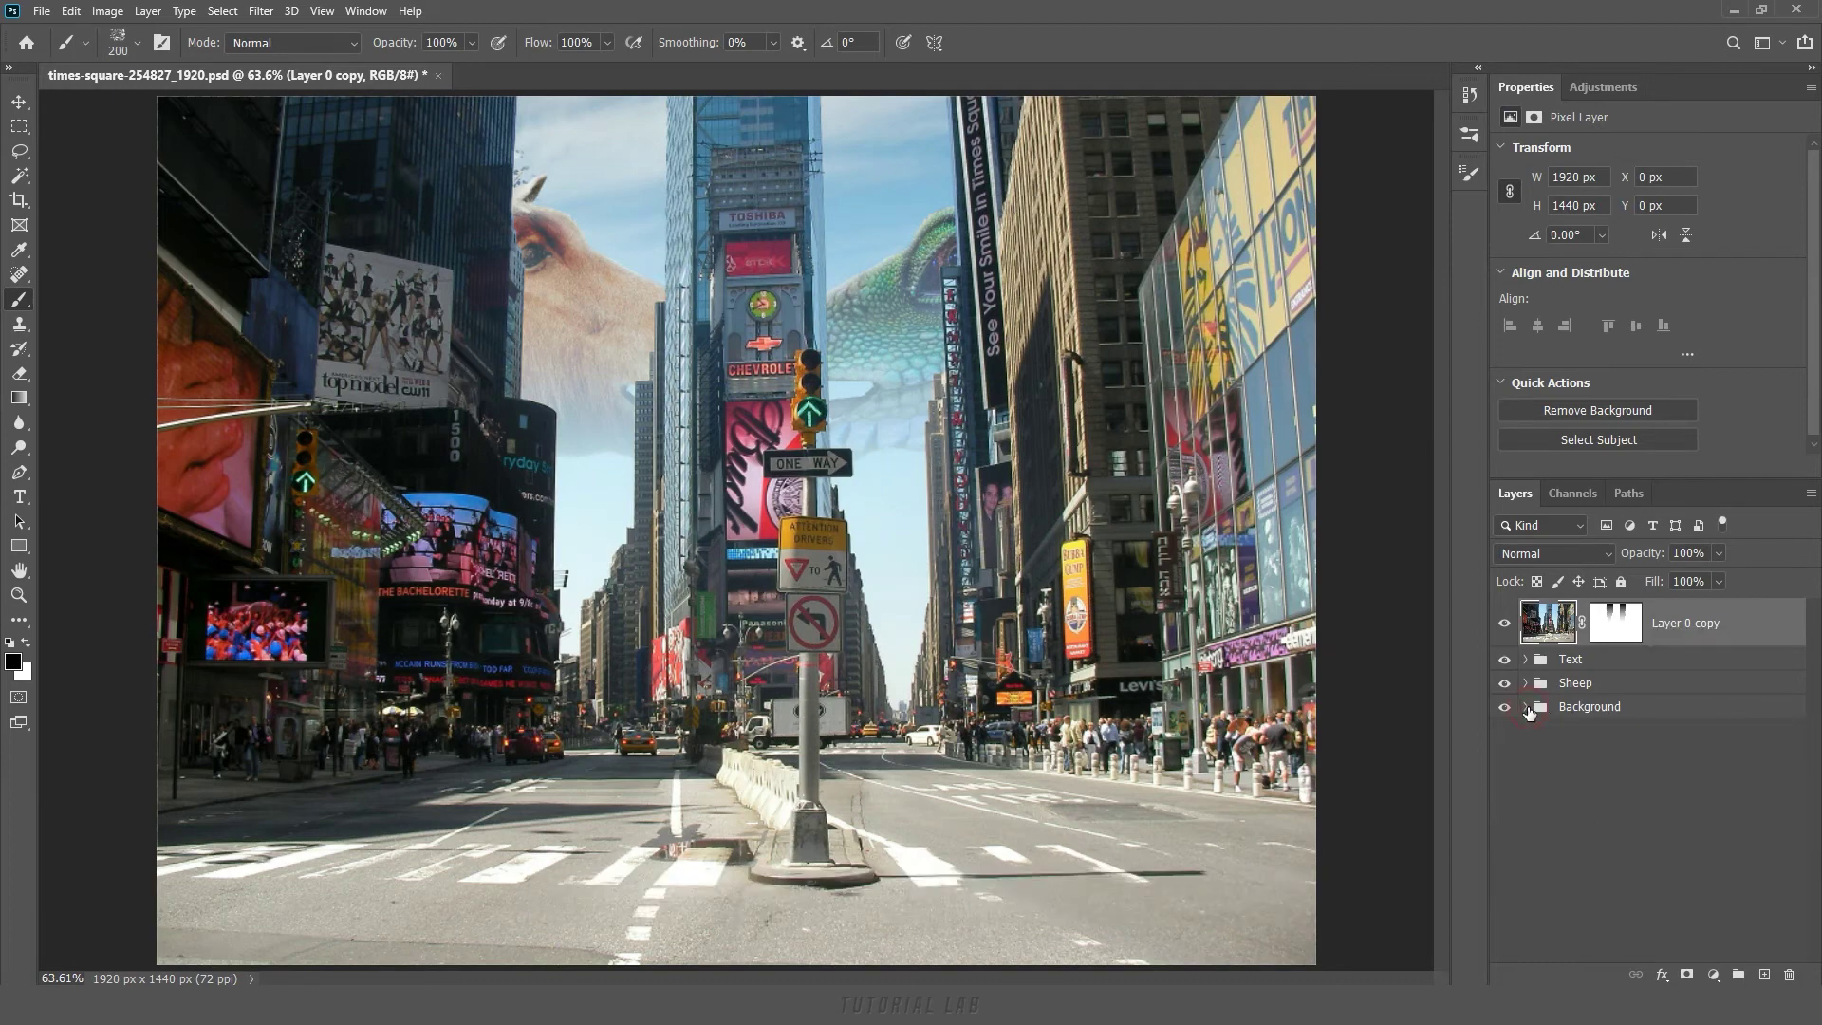
Delete the layer mask from the Layer 0 copy
{"action": "left_click", "coordinate": [1604, 626]}
{"action": "right_click", "coordinate": [1606, 624]}
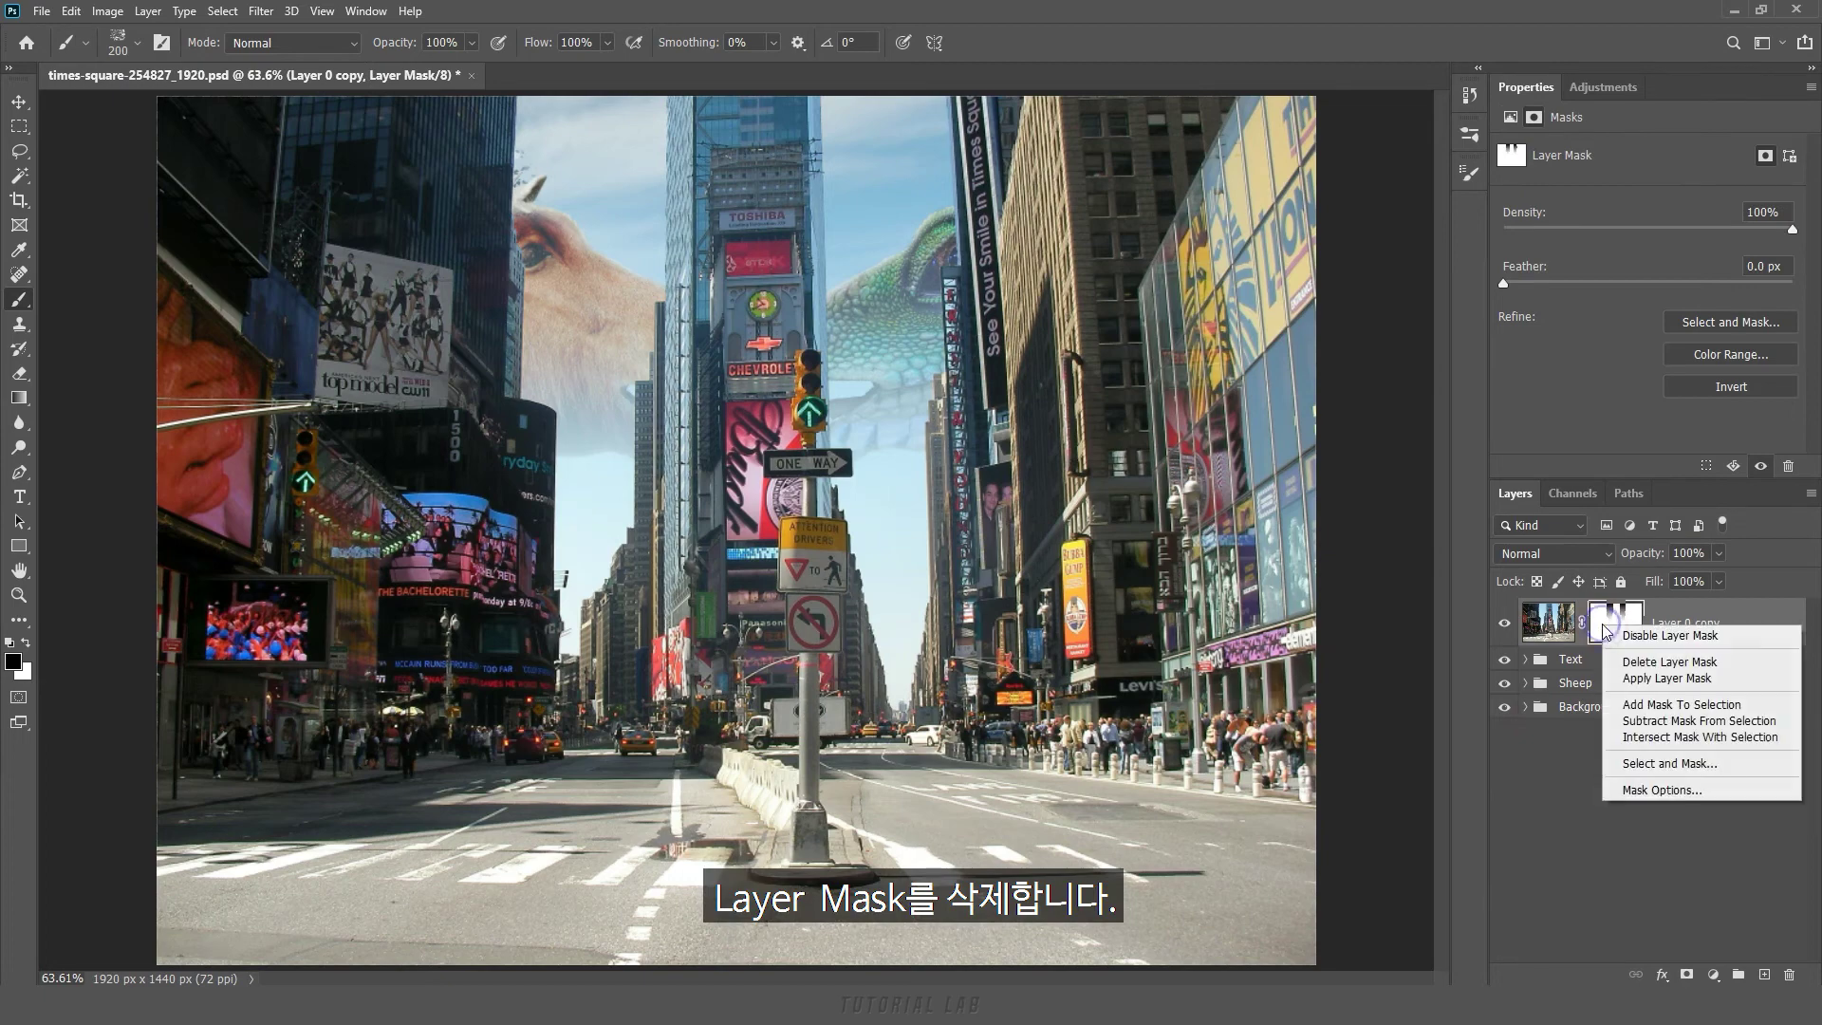
{"action": "left_click", "coordinate": [1625, 663]}
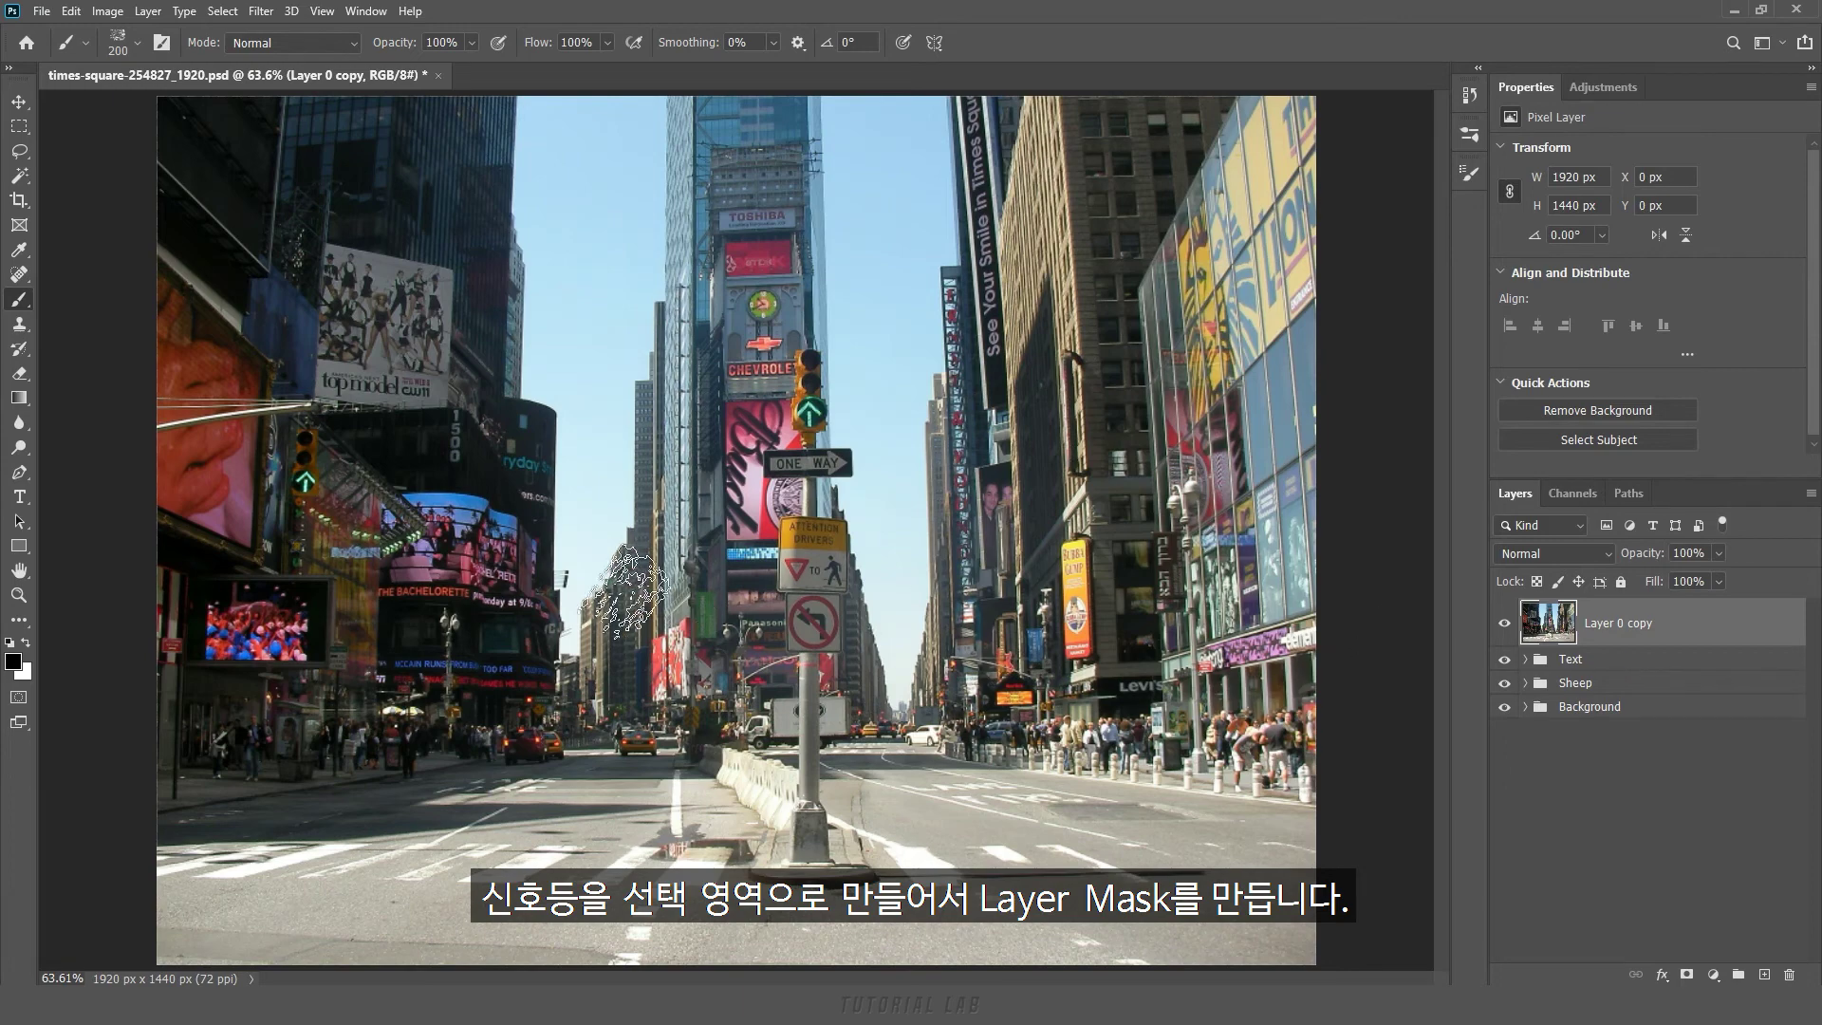
Start a Pen tool path at the central traffic light's upper left corner and trace across its top and down its right side
{"action": "left_click", "coordinate": [26, 482]}
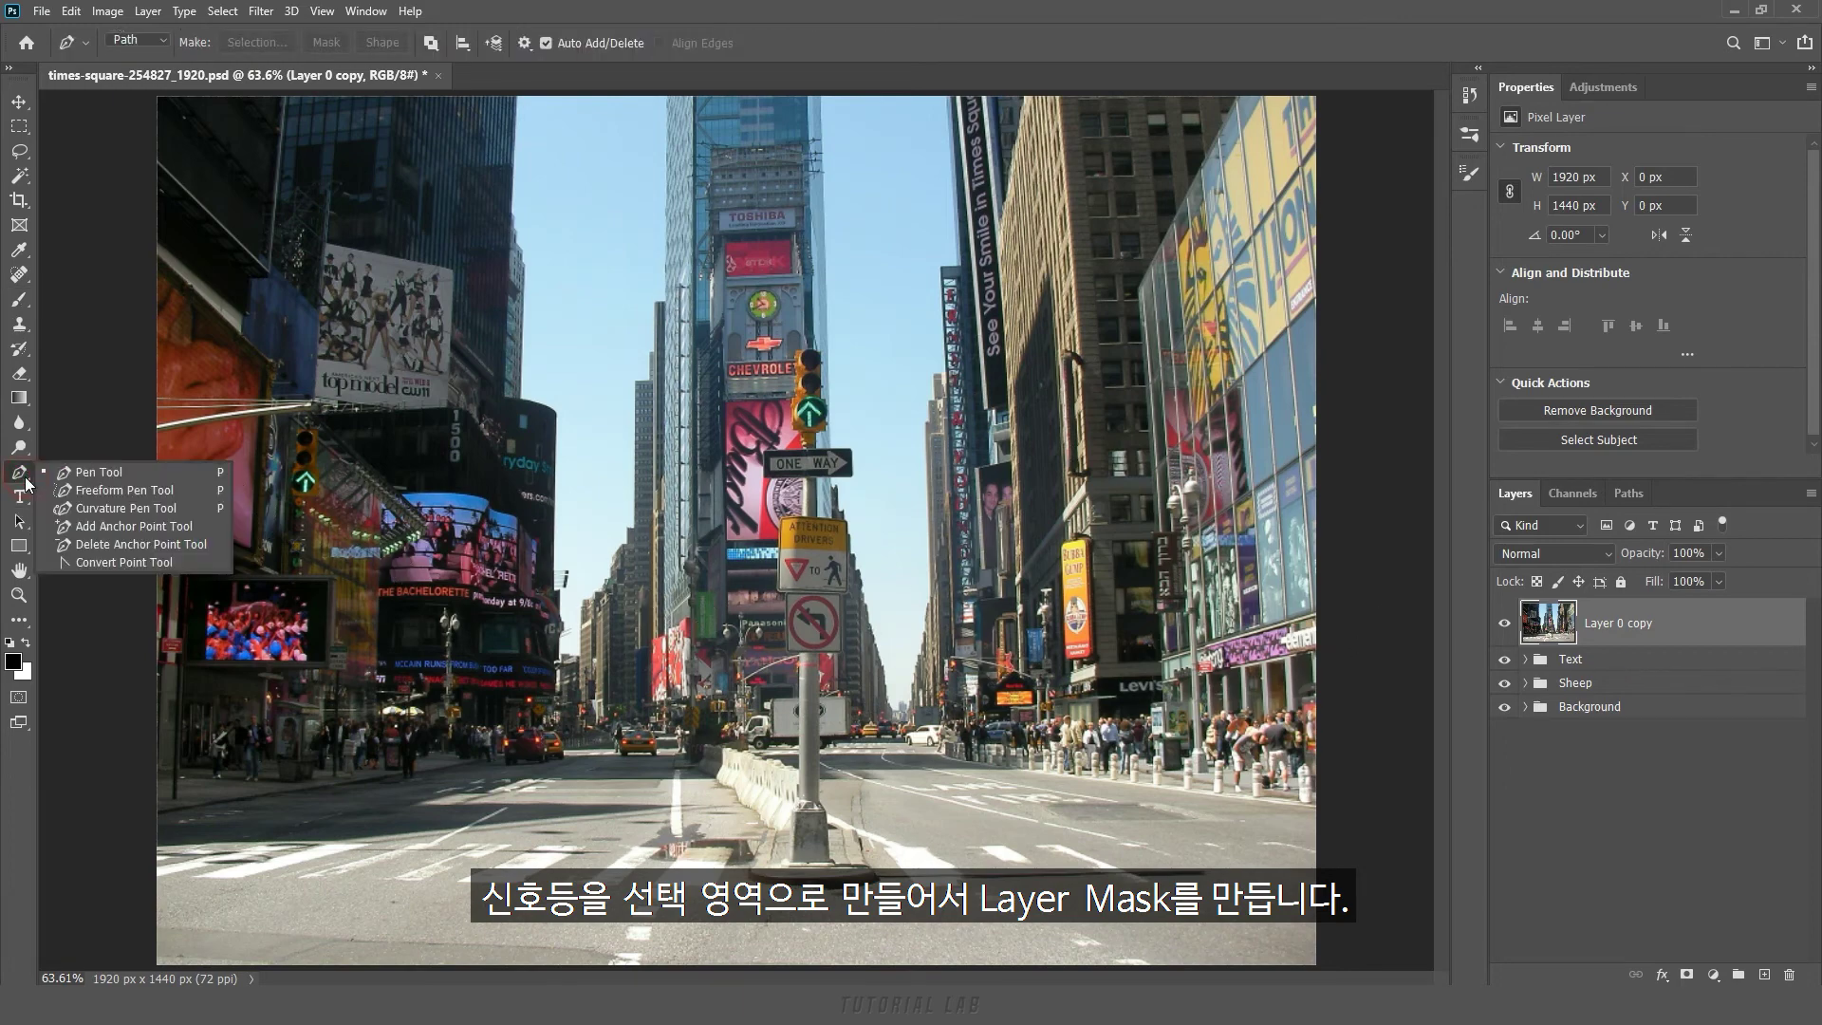
{"action": "left_click", "coordinate": [76, 482]}
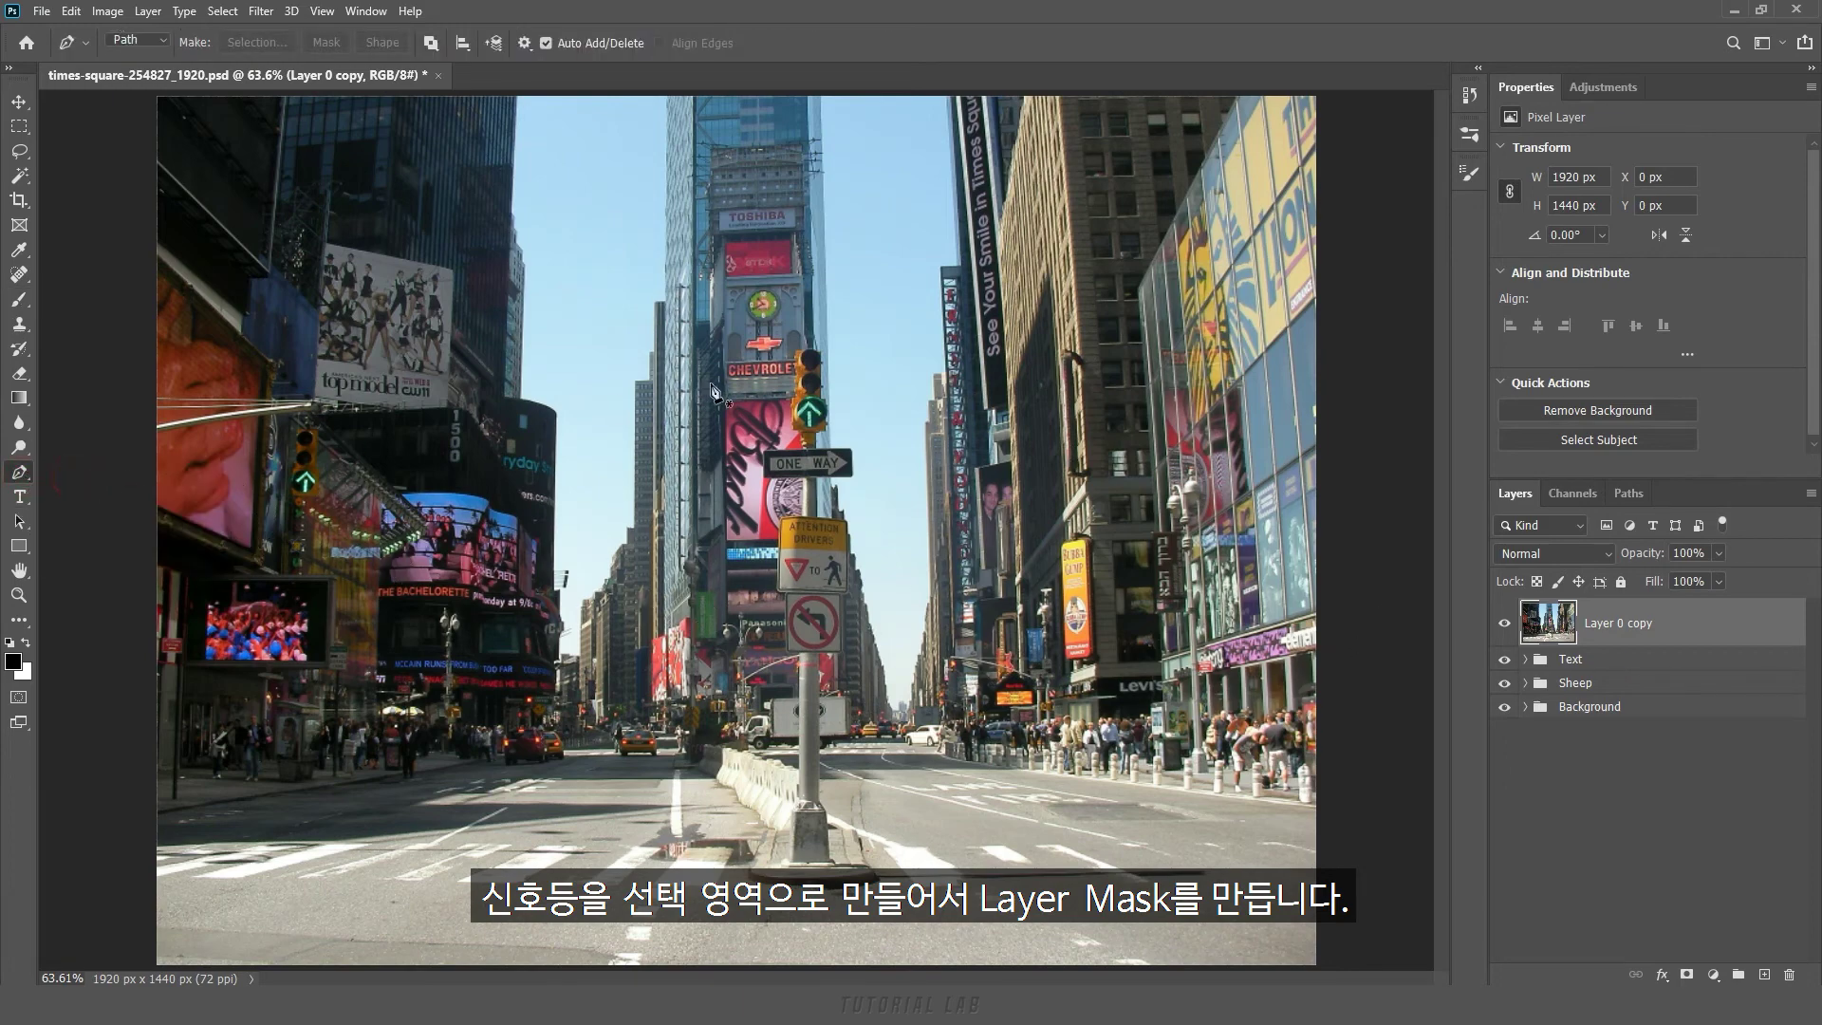
{"action": "left_click_drag", "start_coordinate": [803, 376], "coordinate": [939, 570]}
{"action": "left_click_drag", "start_coordinate": [883, 510], "coordinate": [822, 706]}
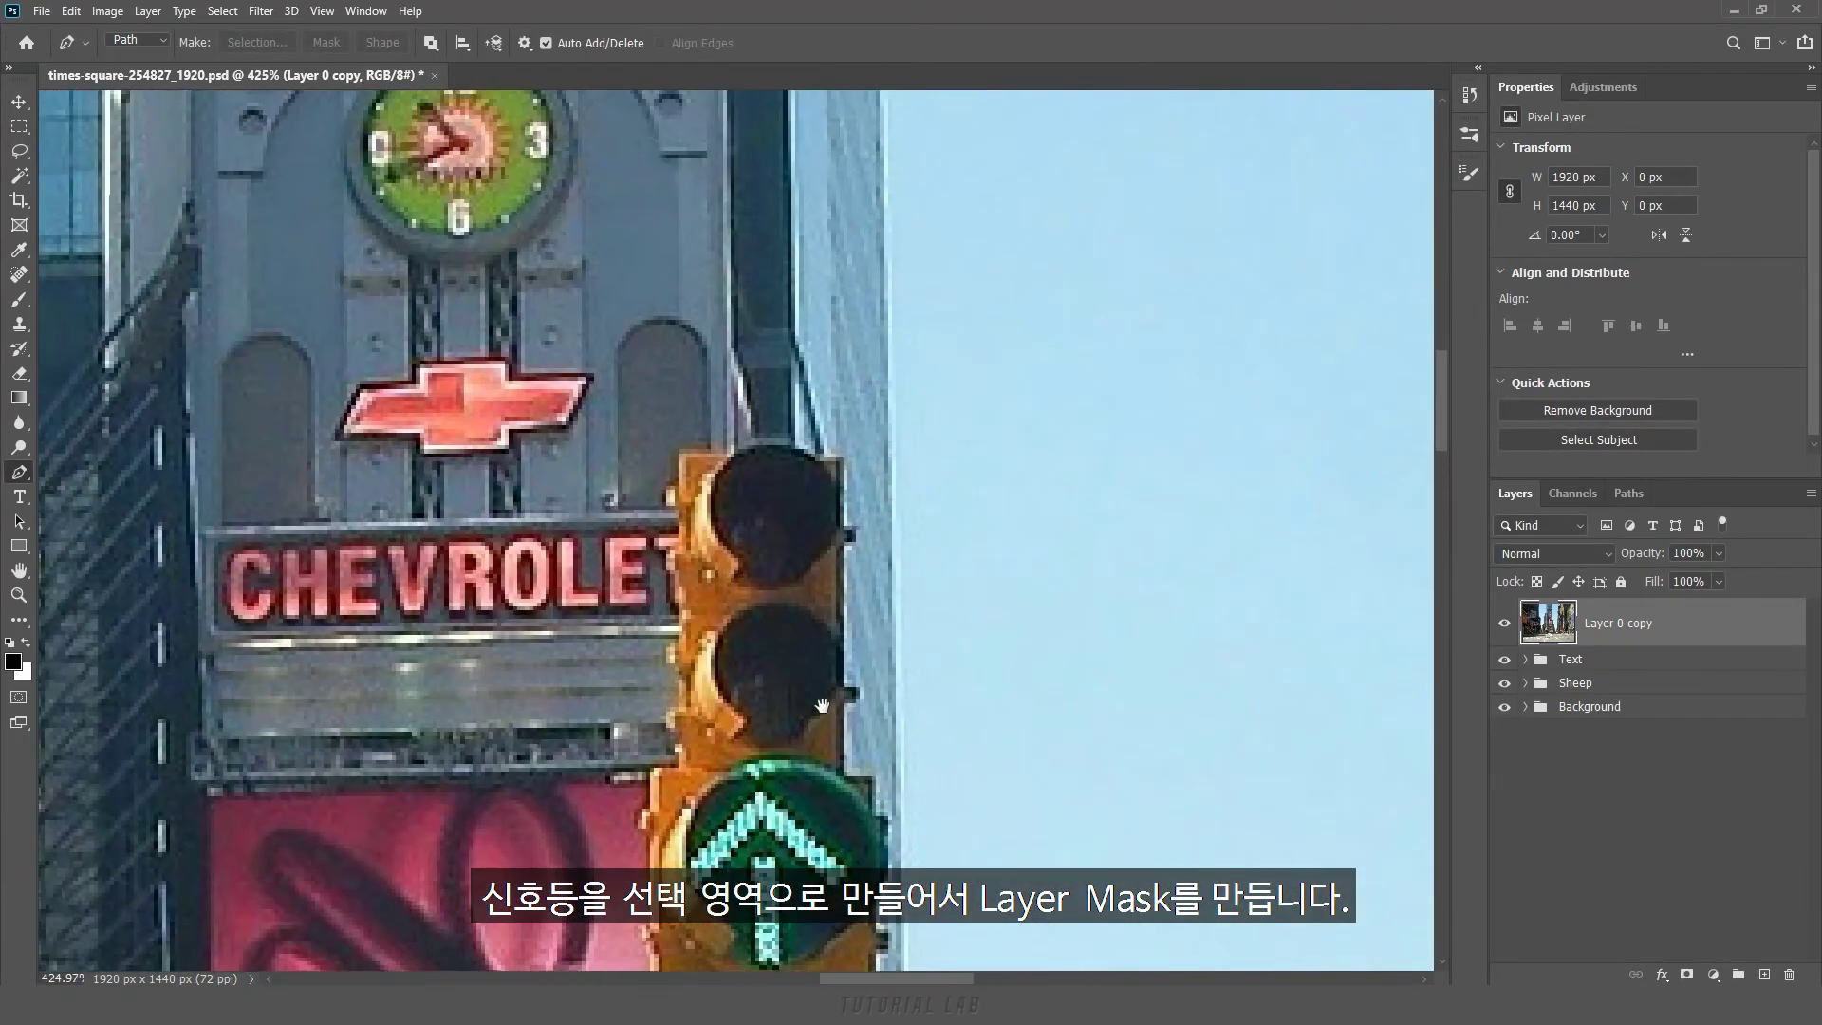
{"action": "left_click", "coordinate": [679, 454]}
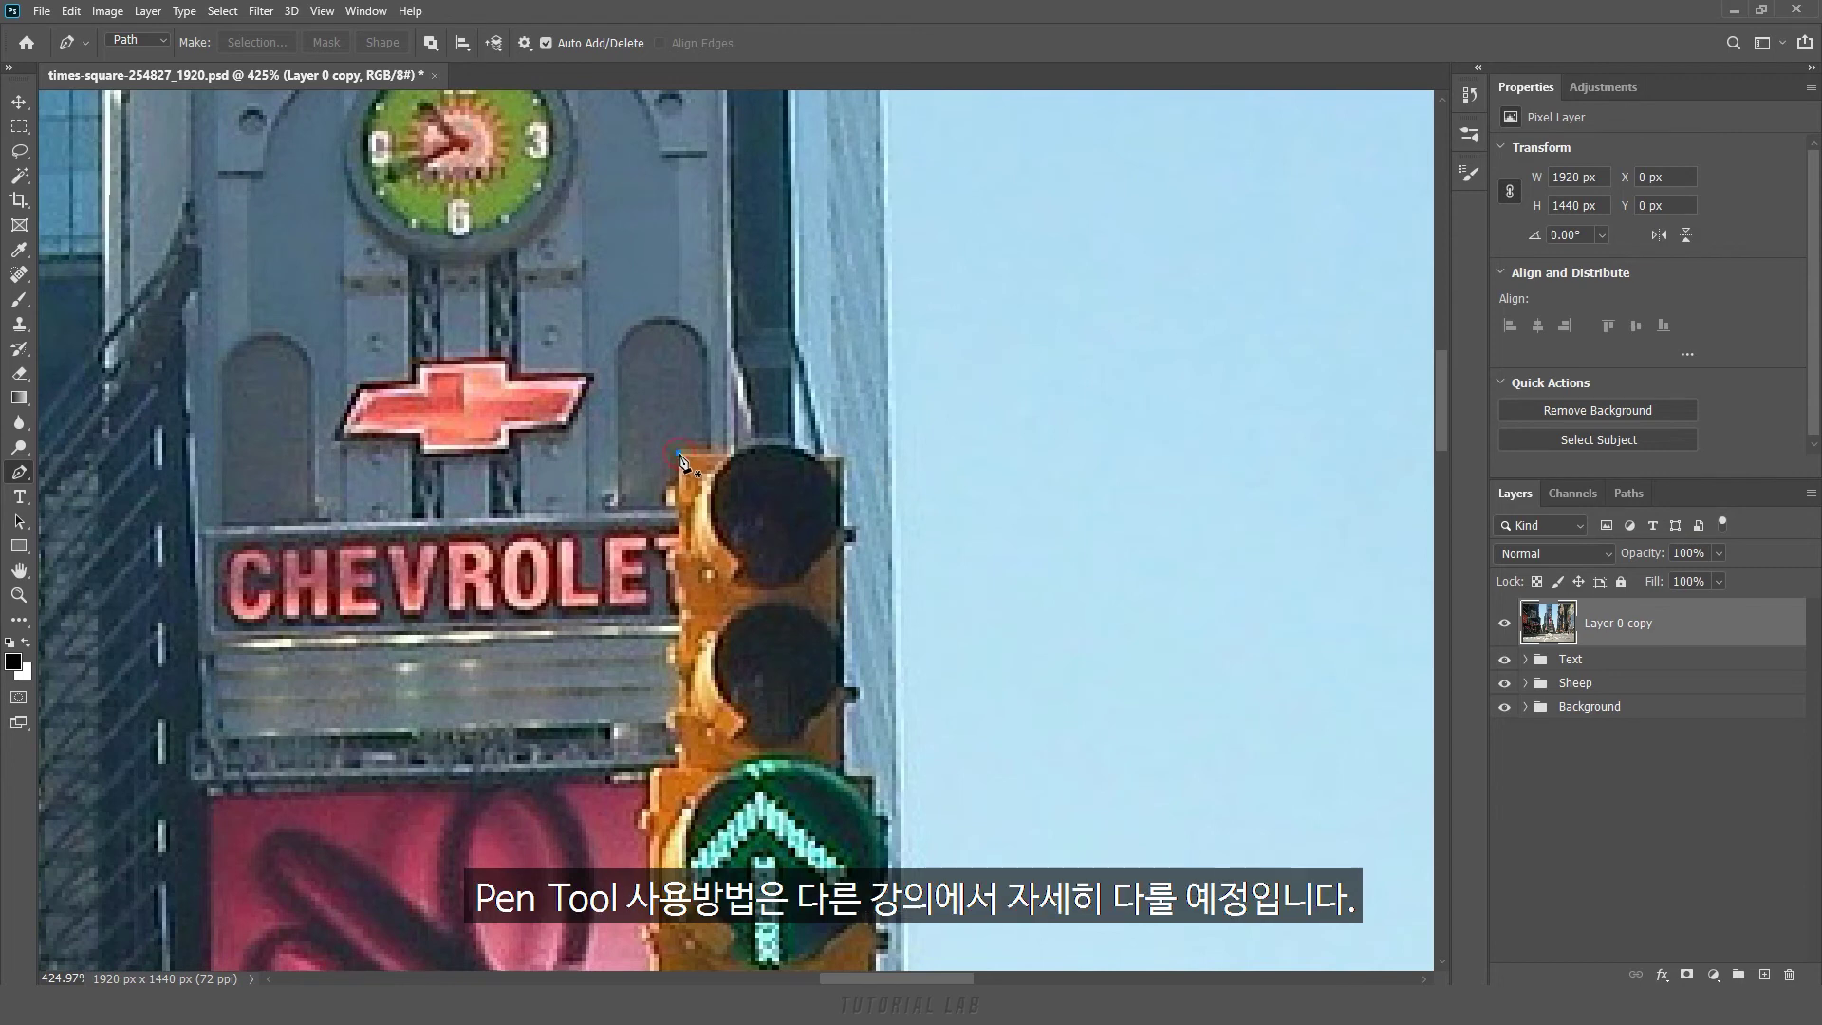
{"action": "left_click", "coordinate": [734, 455]}
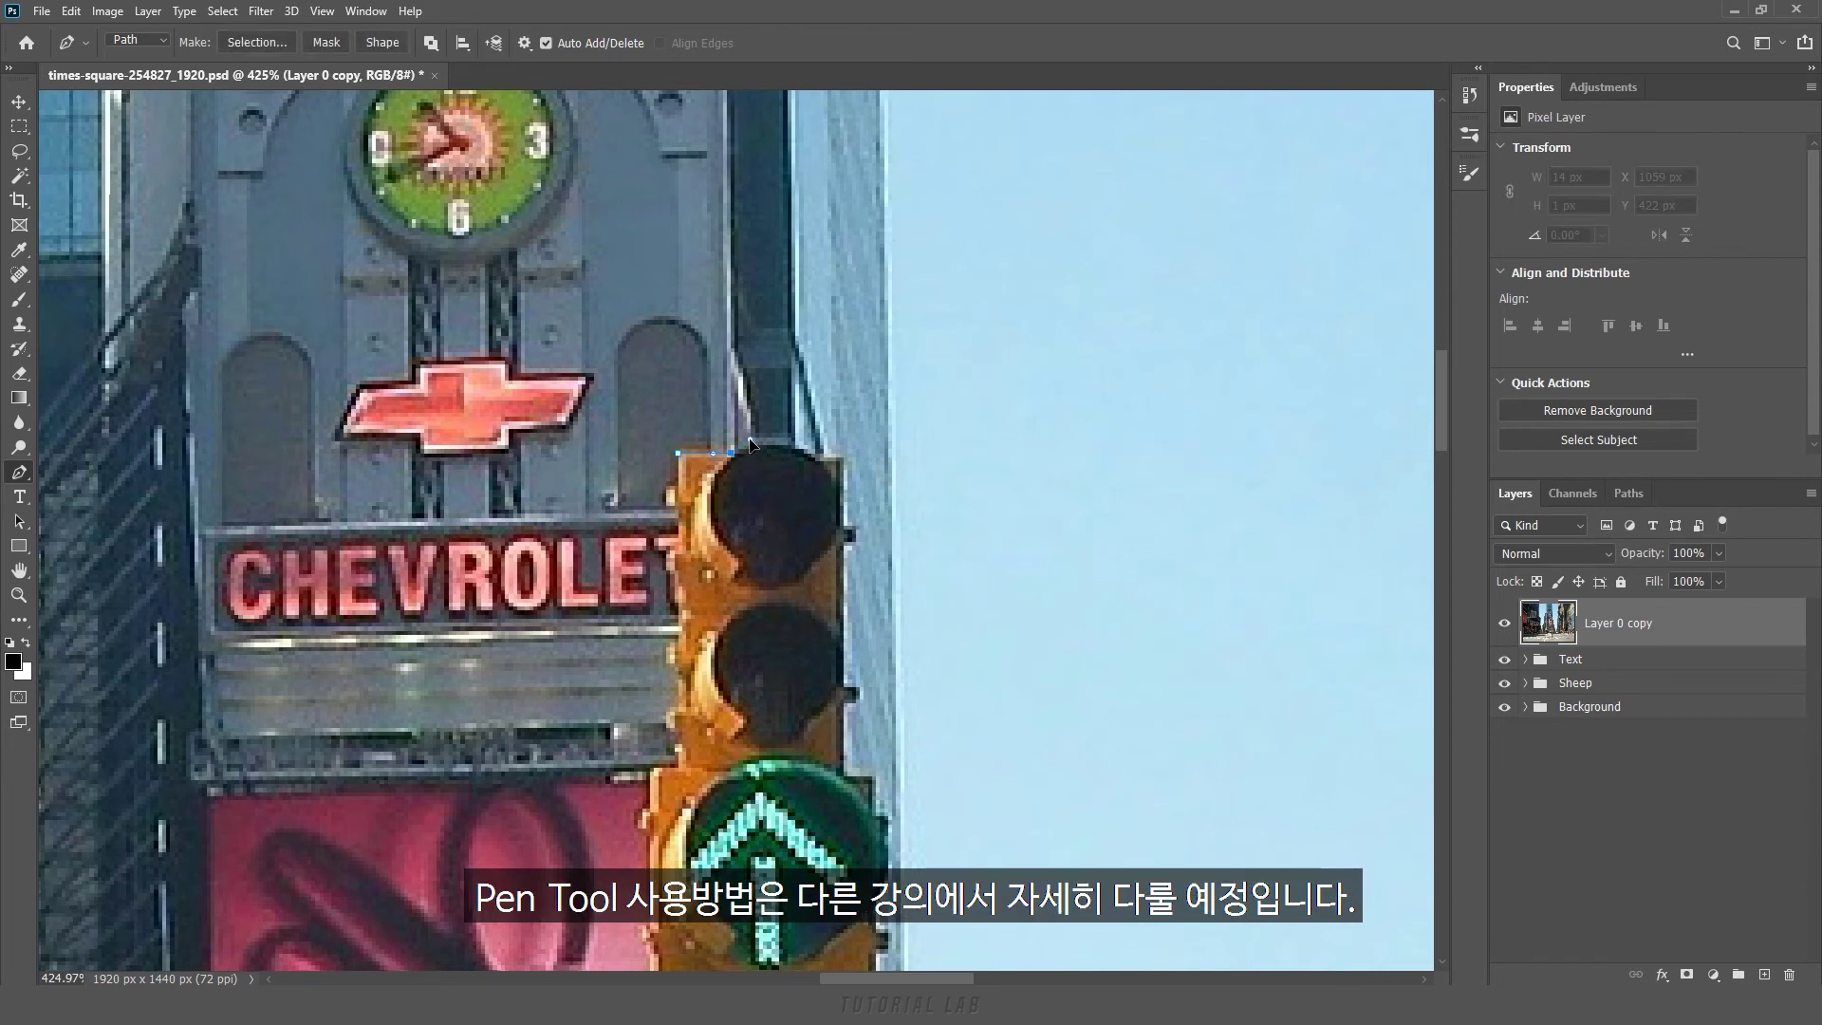
{"action": "left_click_drag", "start_coordinate": [820, 458], "coordinate": [832, 469]}
{"action": "left_click", "coordinate": [840, 457]}
{"action": "left_click", "coordinate": [843, 526]}
{"action": "left_click", "coordinate": [856, 527]}
{"action": "left_click", "coordinate": [846, 547]}
{"action": "left_click", "coordinate": [860, 687]}
{"action": "left_click_drag", "start_coordinate": [848, 745], "coordinate": [823, 546]}
{"action": "left_click", "coordinate": [847, 579]}
{"action": "left_click_drag", "start_coordinate": [864, 670], "coordinate": [865, 690]}
{"action": "left_click", "coordinate": [851, 705]}
{"action": "left_click", "coordinate": [851, 729]}
{"action": "left_click", "coordinate": [864, 728]}
{"action": "left_click", "coordinate": [863, 751]}
{"action": "left_click", "coordinate": [851, 754]}
{"action": "left_click", "coordinate": [847, 786]}
{"action": "left_click", "coordinate": [814, 790]}
{"action": "left_click_drag", "start_coordinate": [786, 804], "coordinate": [786, 813]}
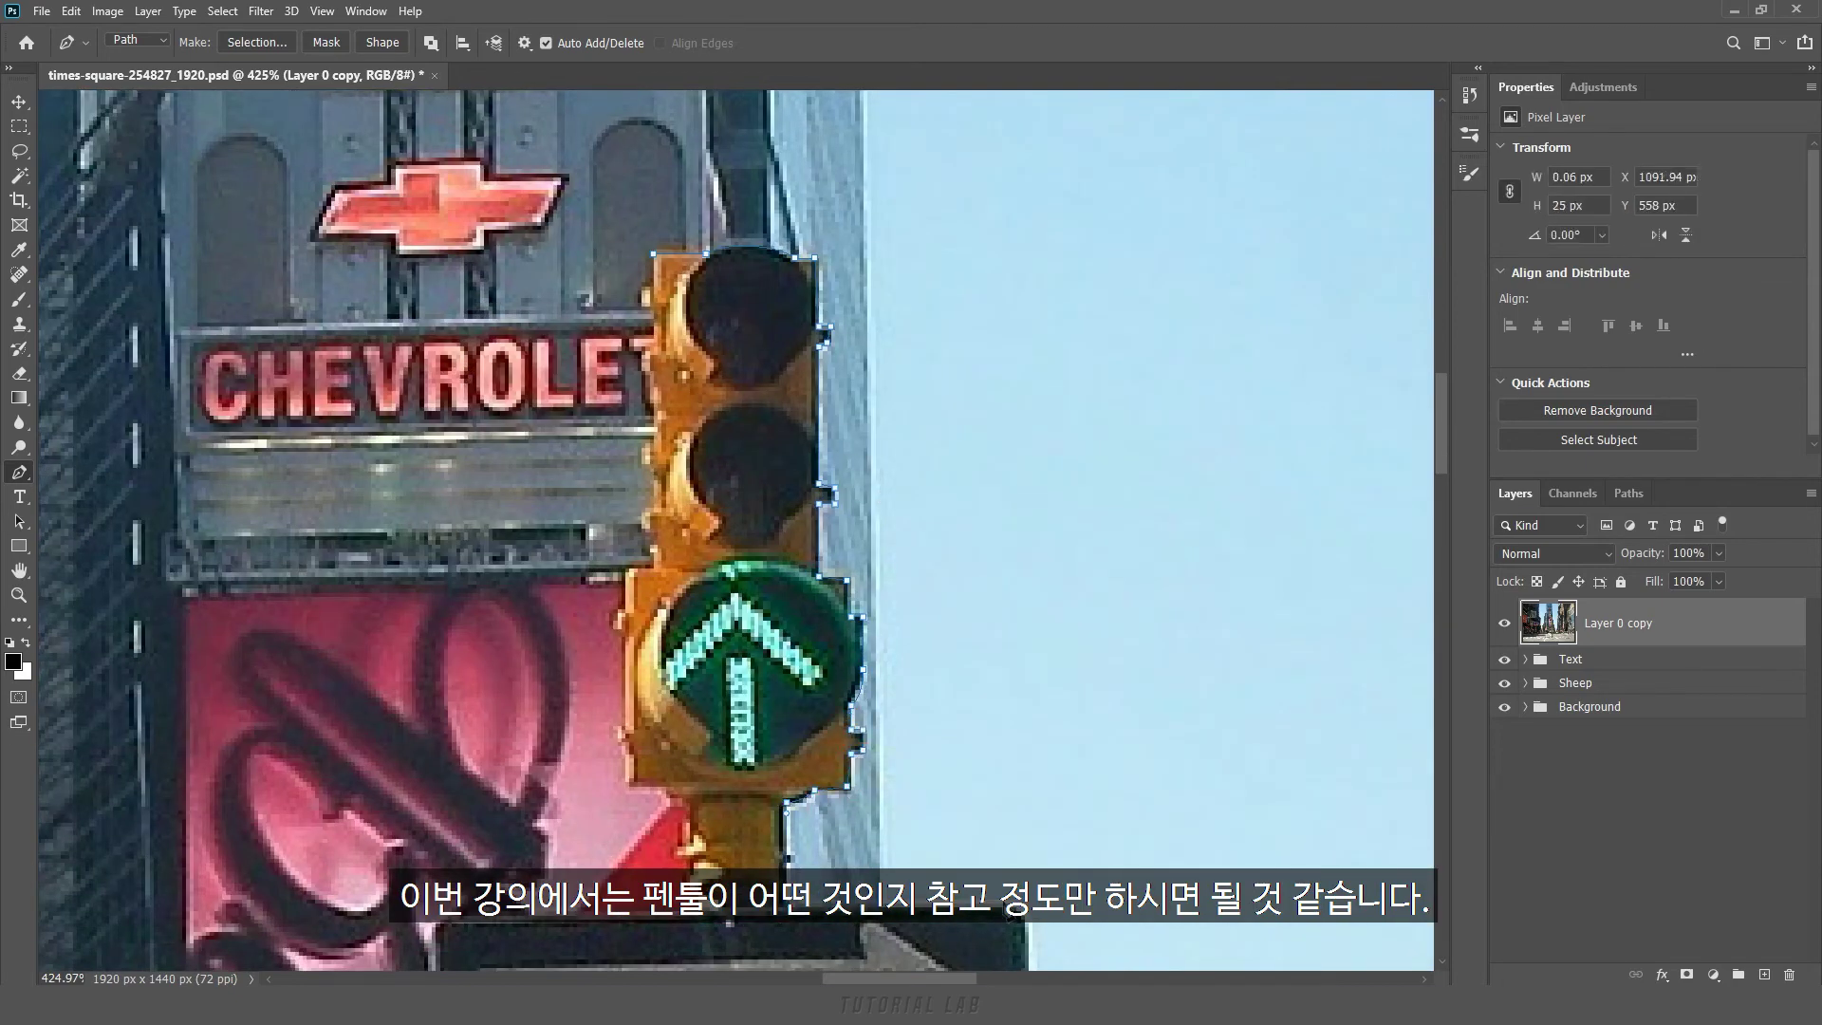
Continue the path around the right end of the ONE WAY sign and back to the pole beneath it
{"action": "left_click_drag", "start_coordinate": [1091, 824], "coordinate": [1058, 361]}
{"action": "left_click", "coordinate": [753, 442]}
{"action": "left_click", "coordinate": [970, 442]}
{"action": "left_click_drag", "start_coordinate": [994, 466], "coordinate": [995, 489]}
{"action": "left_click_drag", "start_coordinate": [998, 613], "coordinate": [999, 625]}
{"action": "left_click_drag", "start_coordinate": [978, 640], "coordinate": [963, 642]}
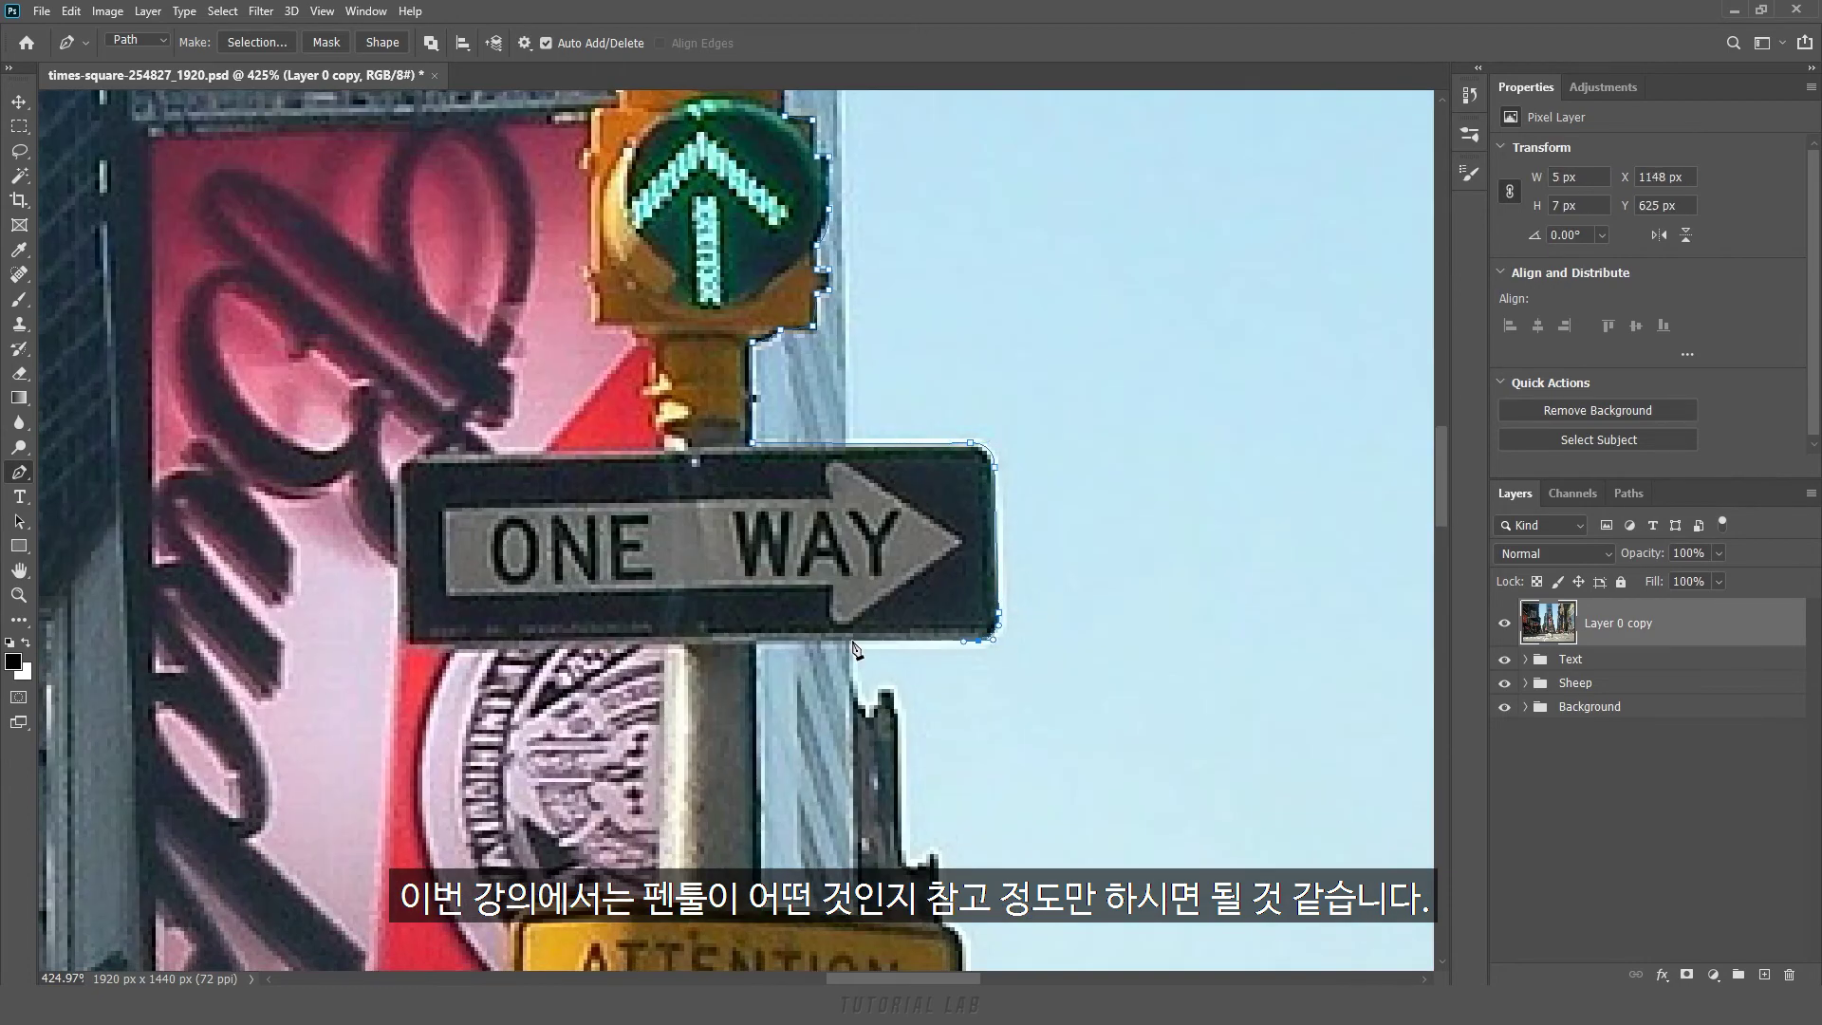
{"action": "left_click", "coordinate": [759, 644]}
Continue the path down the right side of the pole and its lower signs, then across the pole below the Lorem Ipsum text
{"action": "left_click", "coordinate": [759, 913]}
{"action": "left_click_drag", "start_coordinate": [759, 913], "coordinate": [778, 547]}
{"action": "left_click", "coordinate": [956, 557]}
{"action": "left_click_drag", "start_coordinate": [983, 585], "coordinate": [983, 599]}
{"action": "left_click_drag", "start_coordinate": [983, 911], "coordinate": [960, 377]}
{"action": "left_click_drag", "start_coordinate": [958, 485], "coordinate": [920, 521]}
{"action": "left_click_drag", "start_coordinate": [917, 898], "coordinate": [958, 576]}
{"action": "left_click_drag", "start_coordinate": [959, 573], "coordinate": [919, 595]}
{"action": "left_click", "coordinate": [804, 594]}
{"action": "left_click_drag", "start_coordinate": [935, 945], "coordinate": [953, 362]}
{"action": "left_click", "coordinate": [826, 811]}
{"action": "left_click", "coordinate": [697, 802]}
Trace the path up the left side of the pole, around the no-left-turn and yellow ATTENTION signs
{"action": "left_click_drag", "start_coordinate": [777, 181], "coordinate": [853, 671]}
{"action": "left_click", "coordinate": [775, 514]}
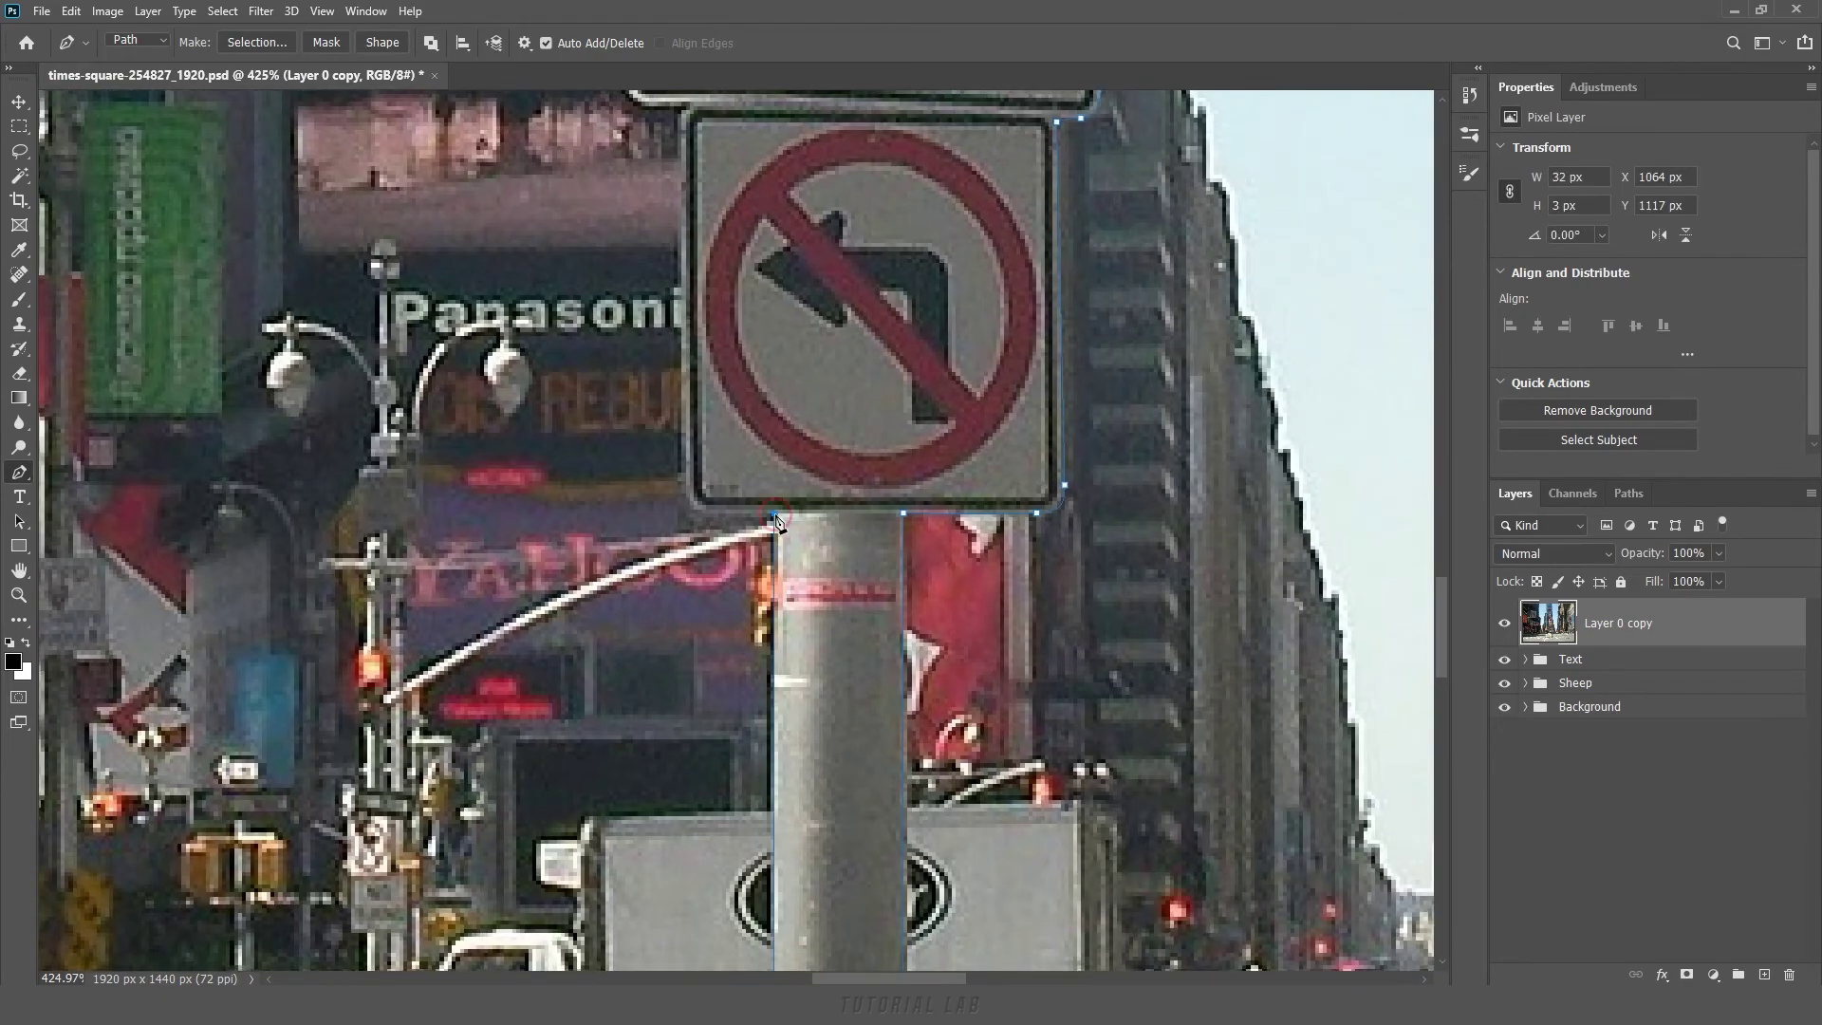
{"action": "left_click", "coordinate": [712, 592]}
{"action": "left_click_drag", "start_coordinate": [690, 564], "coordinate": [690, 544]}
{"action": "left_click_drag", "start_coordinate": [693, 427], "coordinate": [690, 739]}
{"action": "left_click", "coordinate": [680, 499]}
{"action": "left_click", "coordinate": [651, 499]}
{"action": "left_click_drag", "start_coordinate": [627, 463], "coordinate": [627, 781]}
{"action": "left_click_drag", "start_coordinate": [633, 639], "coordinate": [631, 615]}
{"action": "left_click", "coordinate": [636, 444]}
{"action": "left_click", "coordinate": [641, 396]}
{"action": "left_click_drag", "start_coordinate": [664, 368], "coordinate": [680, 367]}
{"action": "left_click", "coordinate": [736, 364]}
{"action": "left_click", "coordinate": [793, 364]}
Continue the path up the pole and along the lower left edge of the ONE WAY sign
{"action": "left_click_drag", "start_coordinate": [796, 351], "coordinate": [771, 838]}
{"action": "left_click", "coordinate": [773, 597]}
{"action": "left_click", "coordinate": [515, 601]}
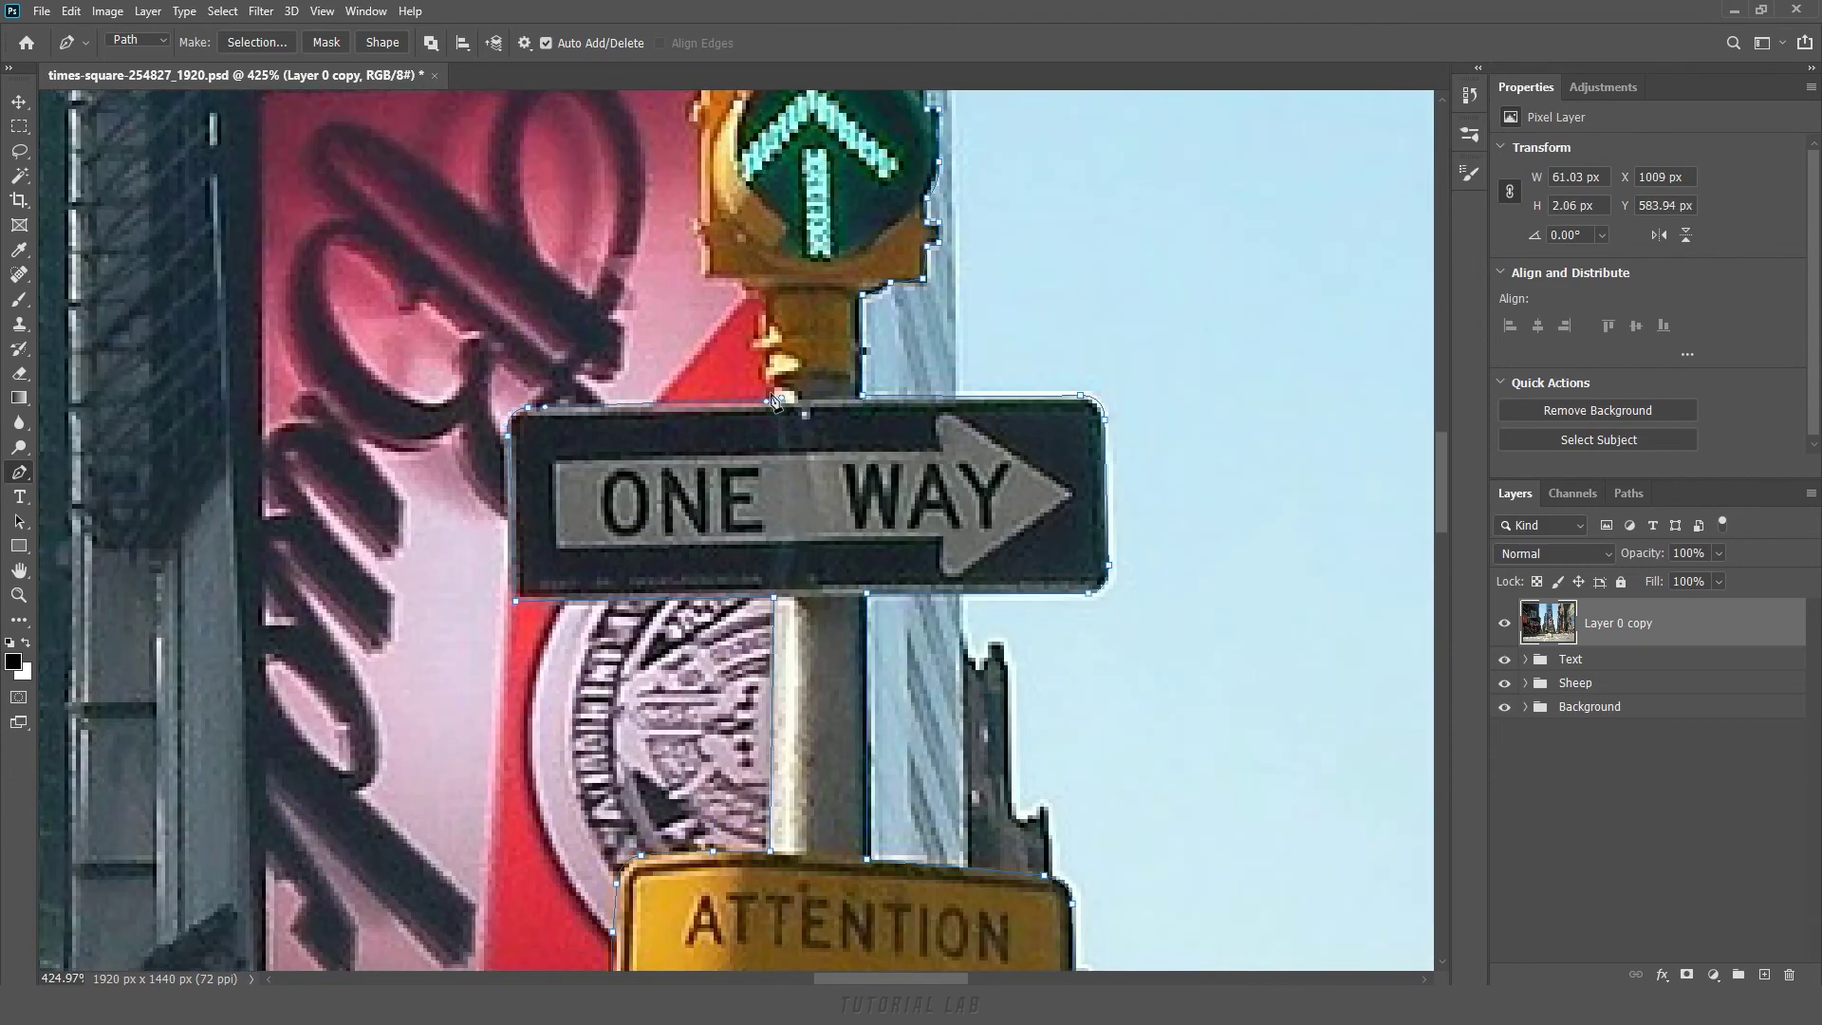
Trace the path up the left side of the traffic light and close it at the starting point
{"action": "left_click_drag", "start_coordinate": [776, 384], "coordinate": [775, 613]}
{"action": "left_click", "coordinate": [773, 615]}
{"action": "left_click", "coordinate": [750, 564]}
{"action": "left_click", "coordinate": [705, 503]}
{"action": "left_click", "coordinate": [693, 467]}
{"action": "left_click_drag", "start_coordinate": [694, 352], "coordinate": [694, 546]}
{"action": "left_click", "coordinate": [731, 483]}
{"action": "left_click_drag", "start_coordinate": [732, 472], "coordinate": [718, 583]}
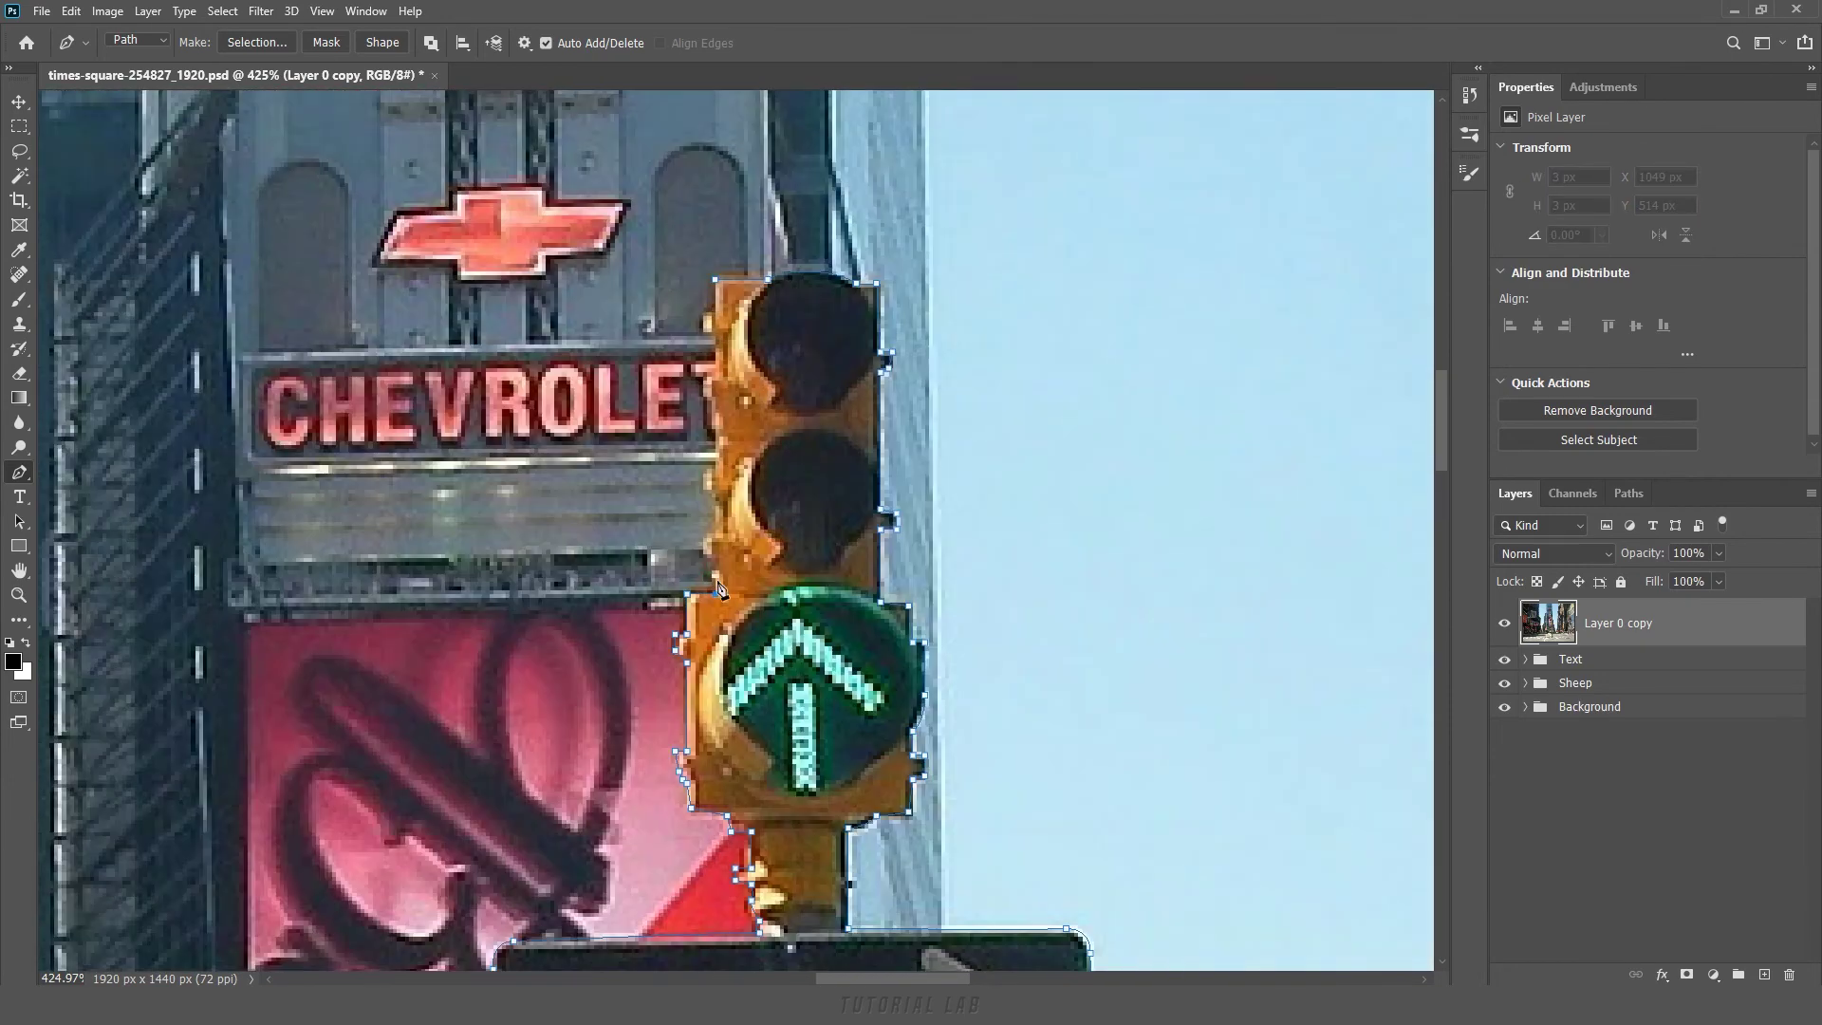
{"action": "left_click", "coordinate": [715, 577]}
{"action": "left_click", "coordinate": [703, 538]}
{"action": "left_click", "coordinate": [715, 502]}
{"action": "left_click", "coordinate": [715, 469]}
{"action": "left_click", "coordinate": [710, 400]}
{"action": "left_click", "coordinate": [691, 368]}
{"action": "left_click", "coordinate": [719, 336]}
{"action": "left_click", "coordinate": [715, 311]}
{"action": "left_click", "coordinate": [719, 284]}
Convert the traffic light path to a selection and use it as a layer mask on the Layer 0 copy
{"action": "key", "text": "ctrl+0"}
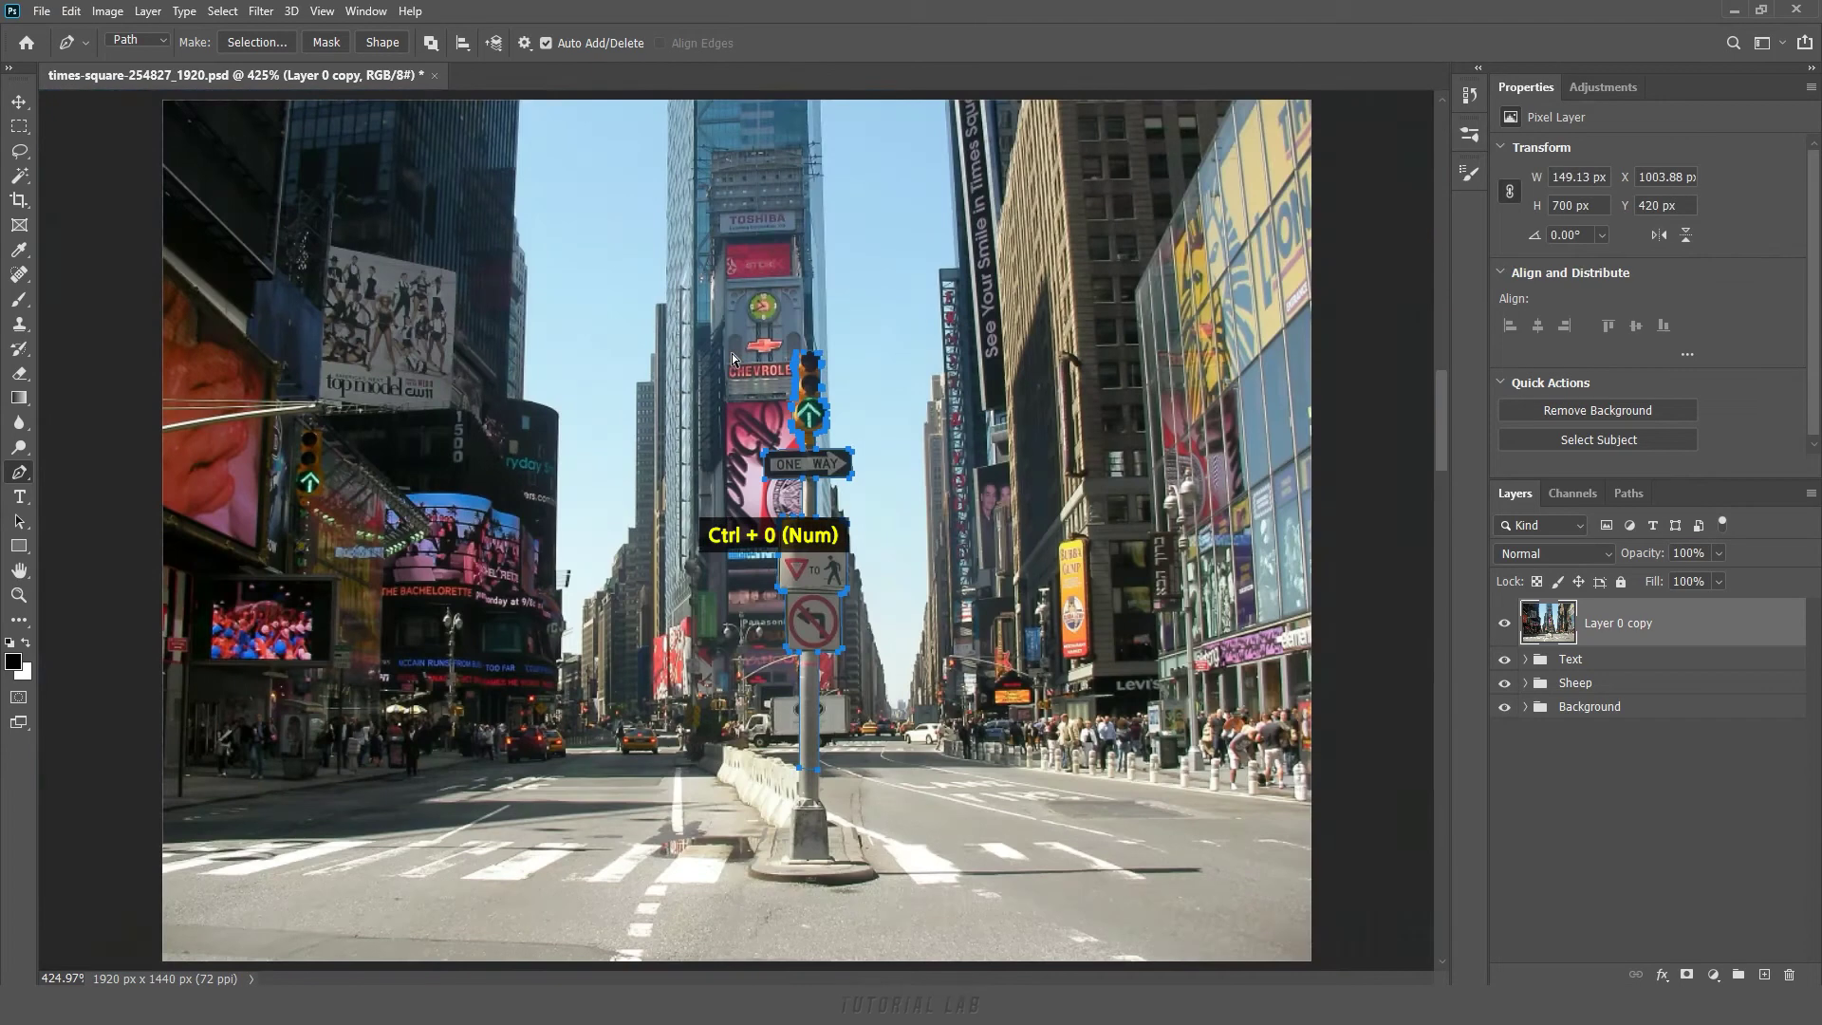
{"action": "key", "text": "ctrl+Return"}
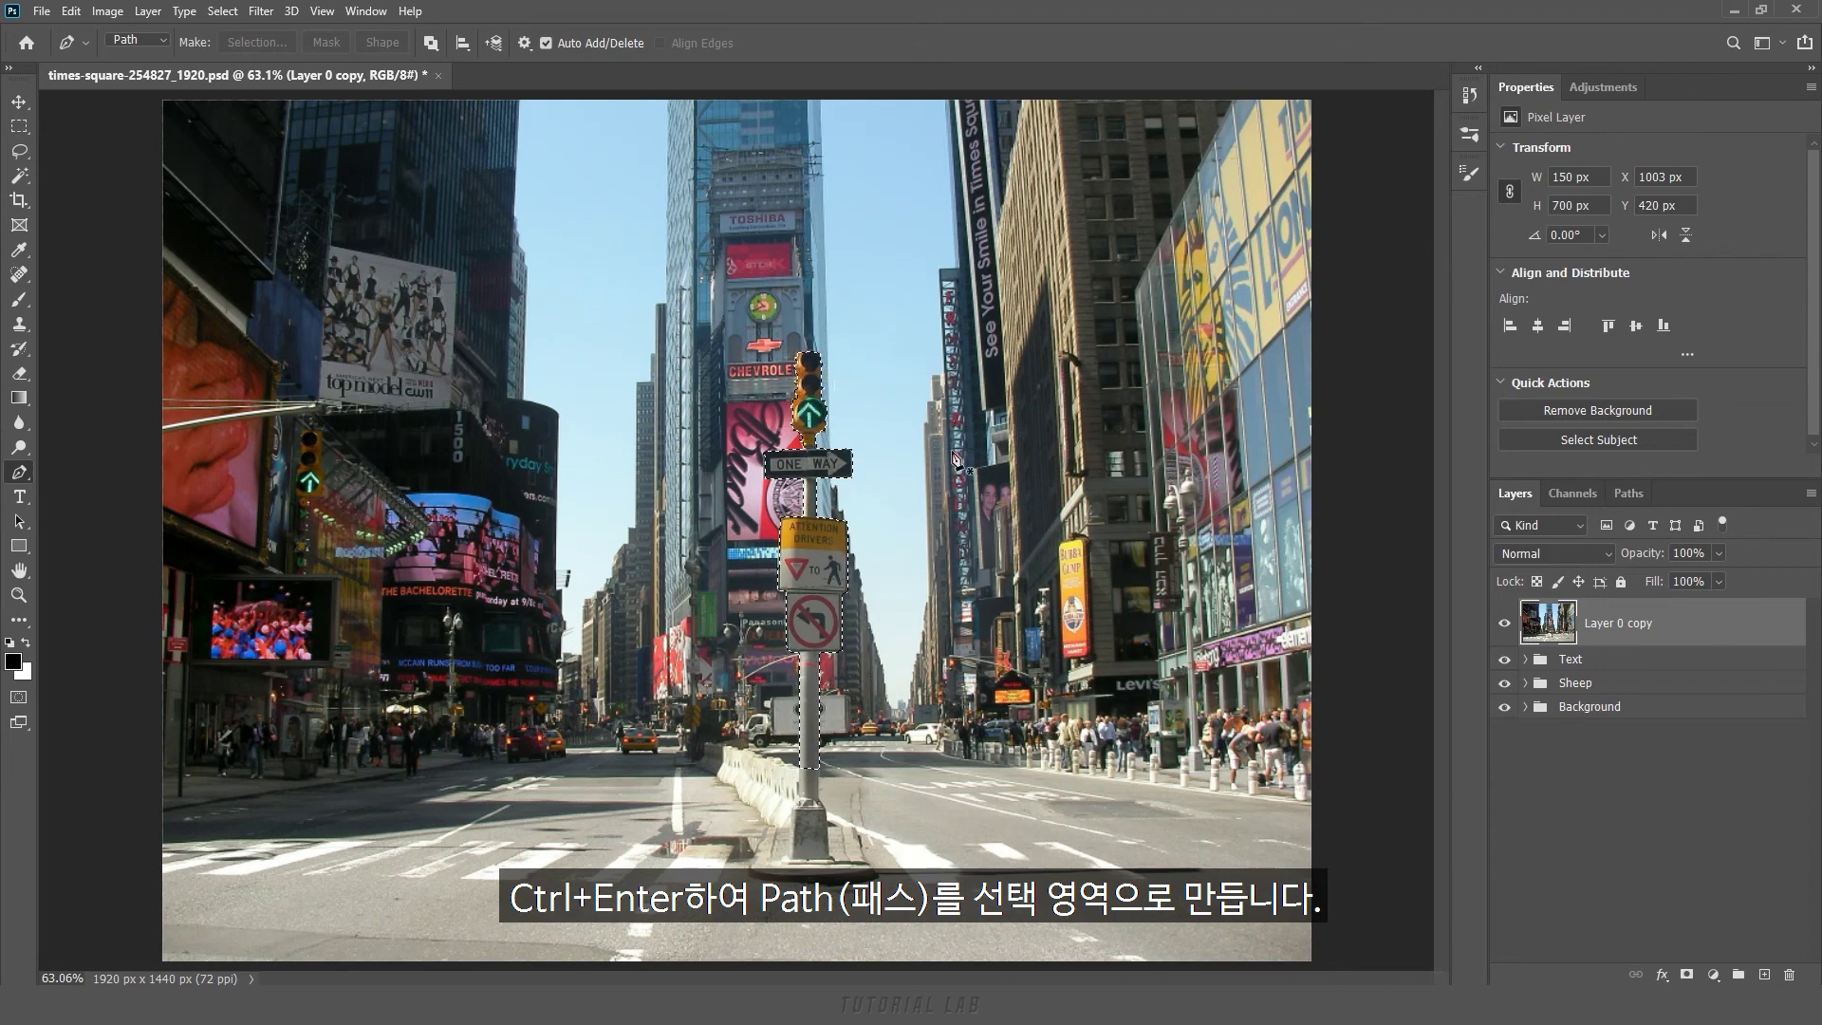
{"action": "left_click", "coordinate": [1686, 975]}
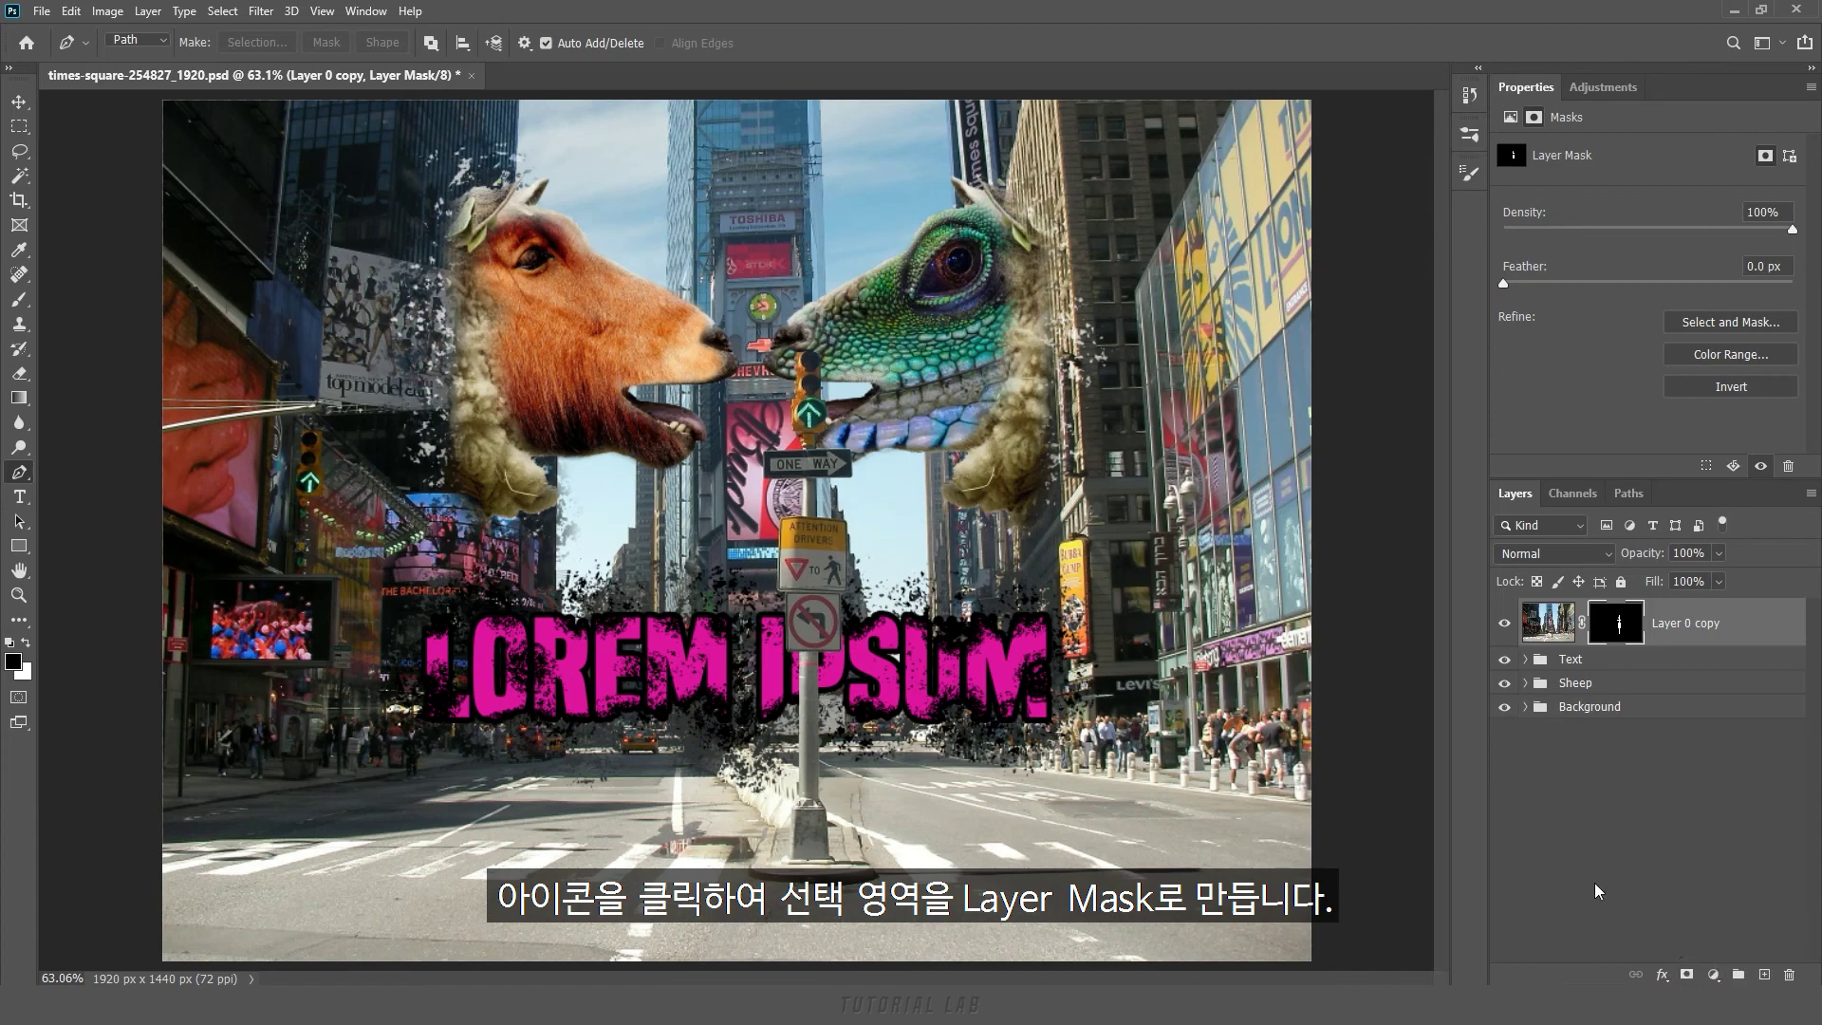
Set the feather of the traffic light's layer mask to 0.5 px
{"action": "left_click_drag", "start_coordinate": [835, 405], "coordinate": [899, 394]}
{"action": "left_click_drag", "start_coordinate": [780, 275], "coordinate": [790, 406]}
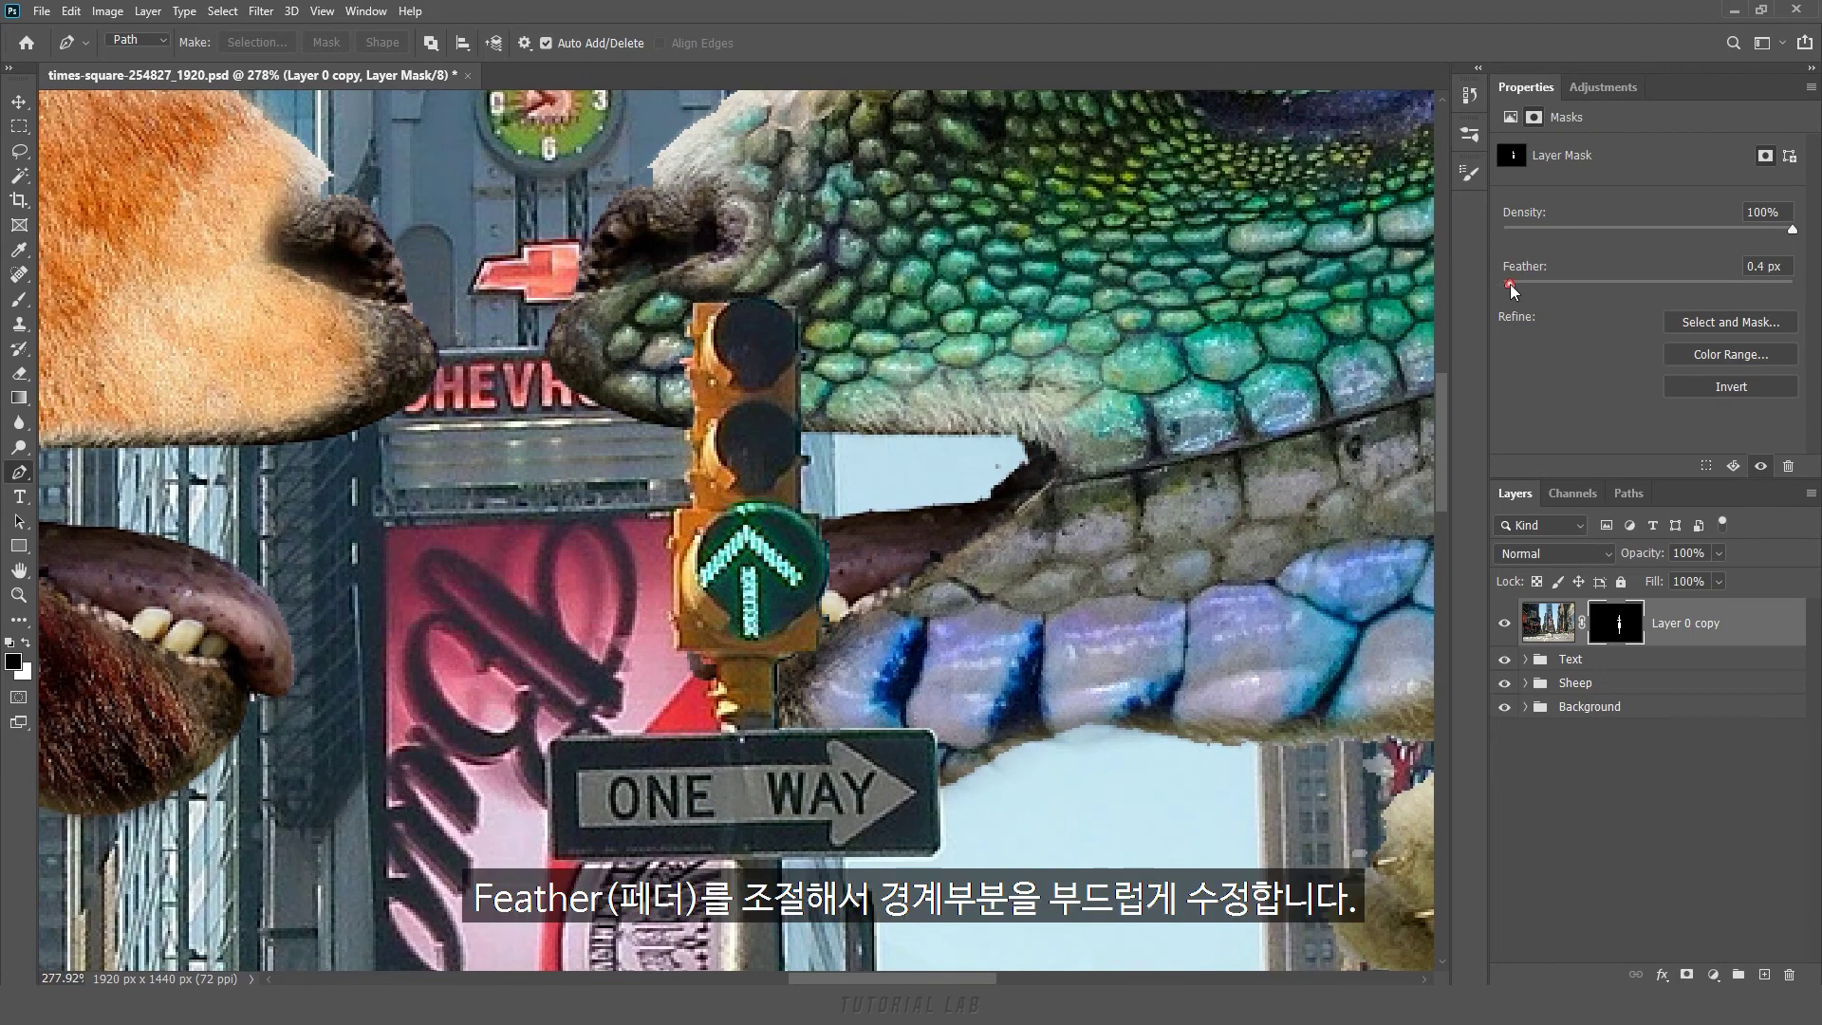
{"action": "left_click_drag", "start_coordinate": [1598, 289], "coordinate": [1502, 282]}
{"action": "key", "text": "Return"}
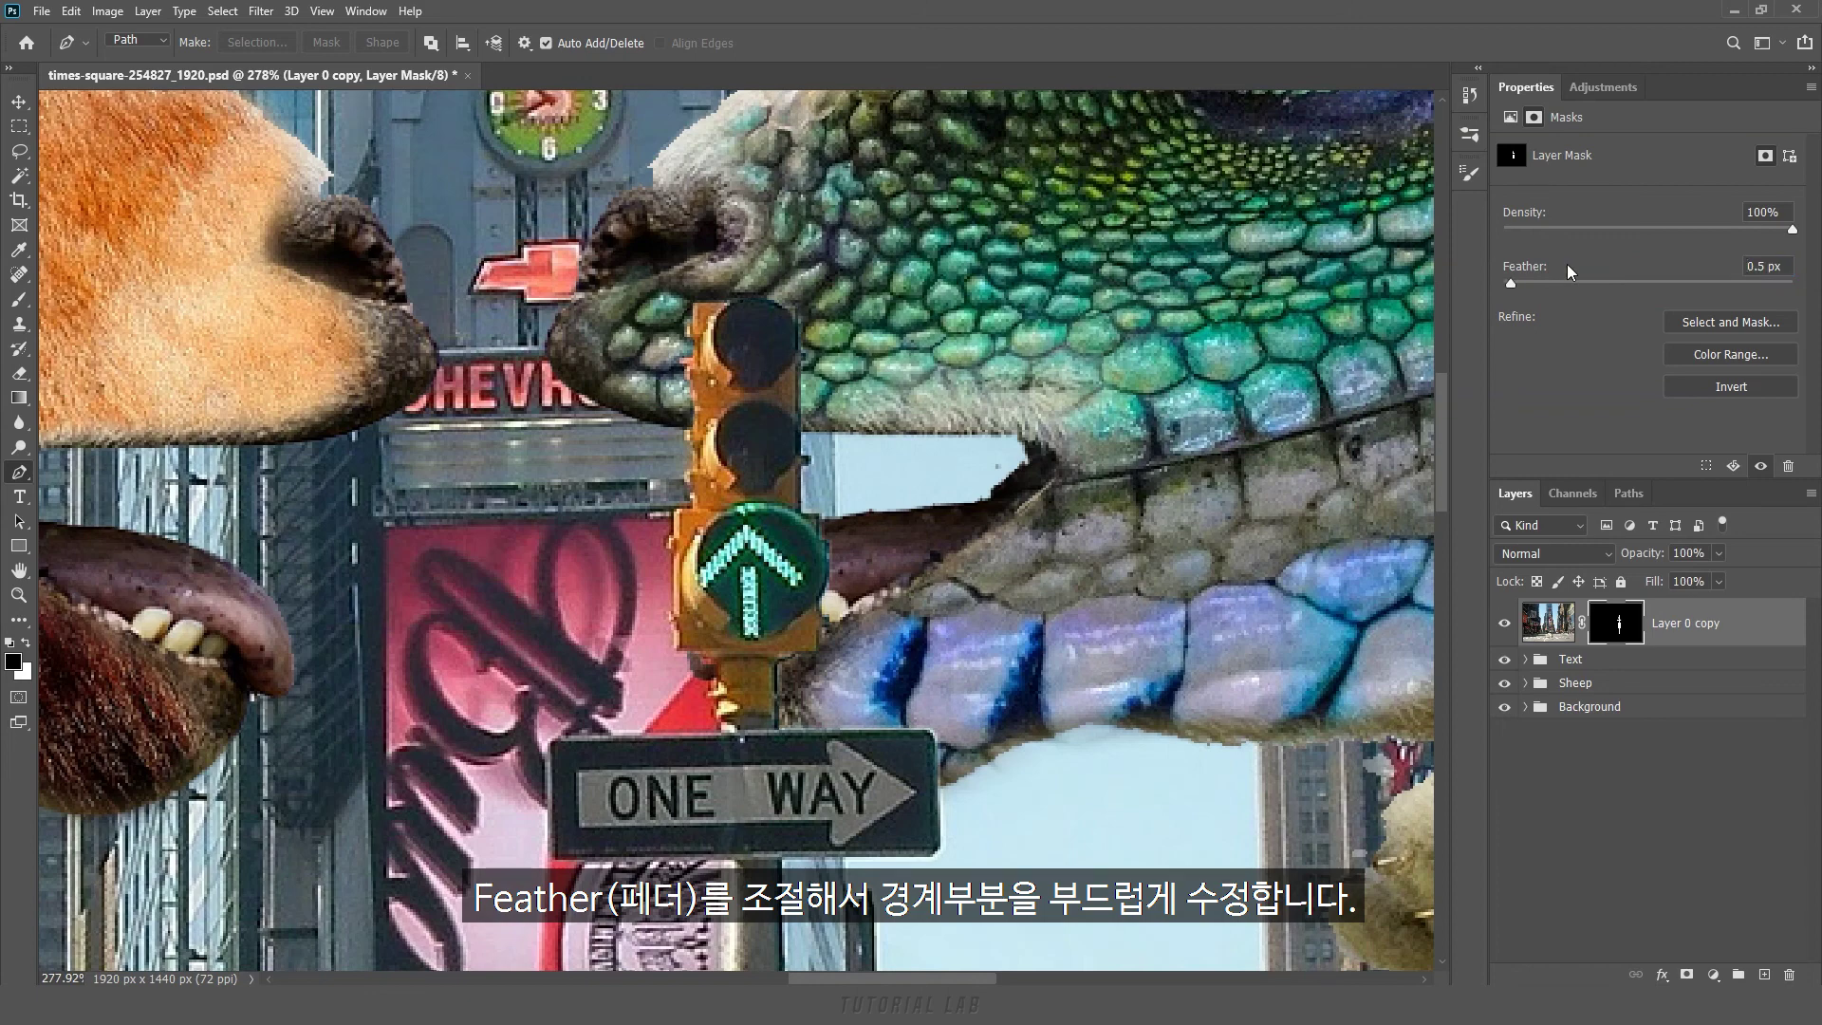
Toggle the red mask overlay on and off to examine the masked area around the traffic light
{"action": "key", "text": "ctrl+0"}
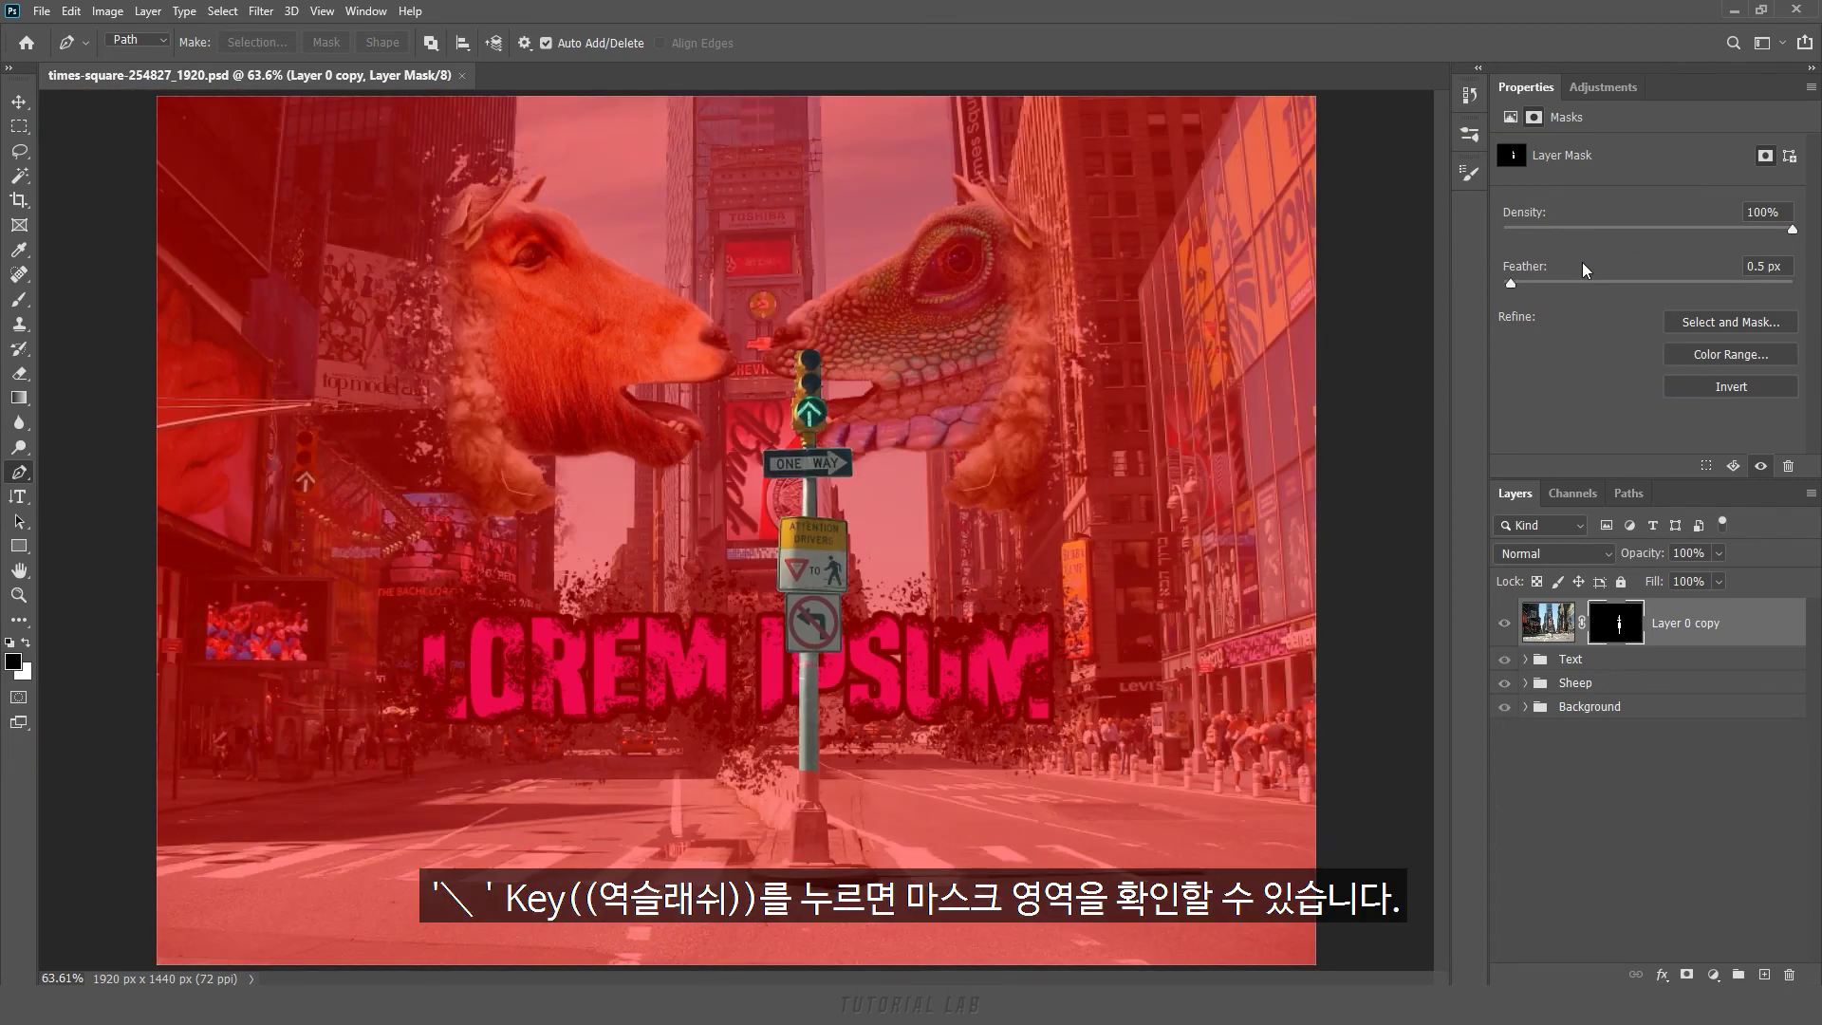
{"action": "key", "text": "backslash"}
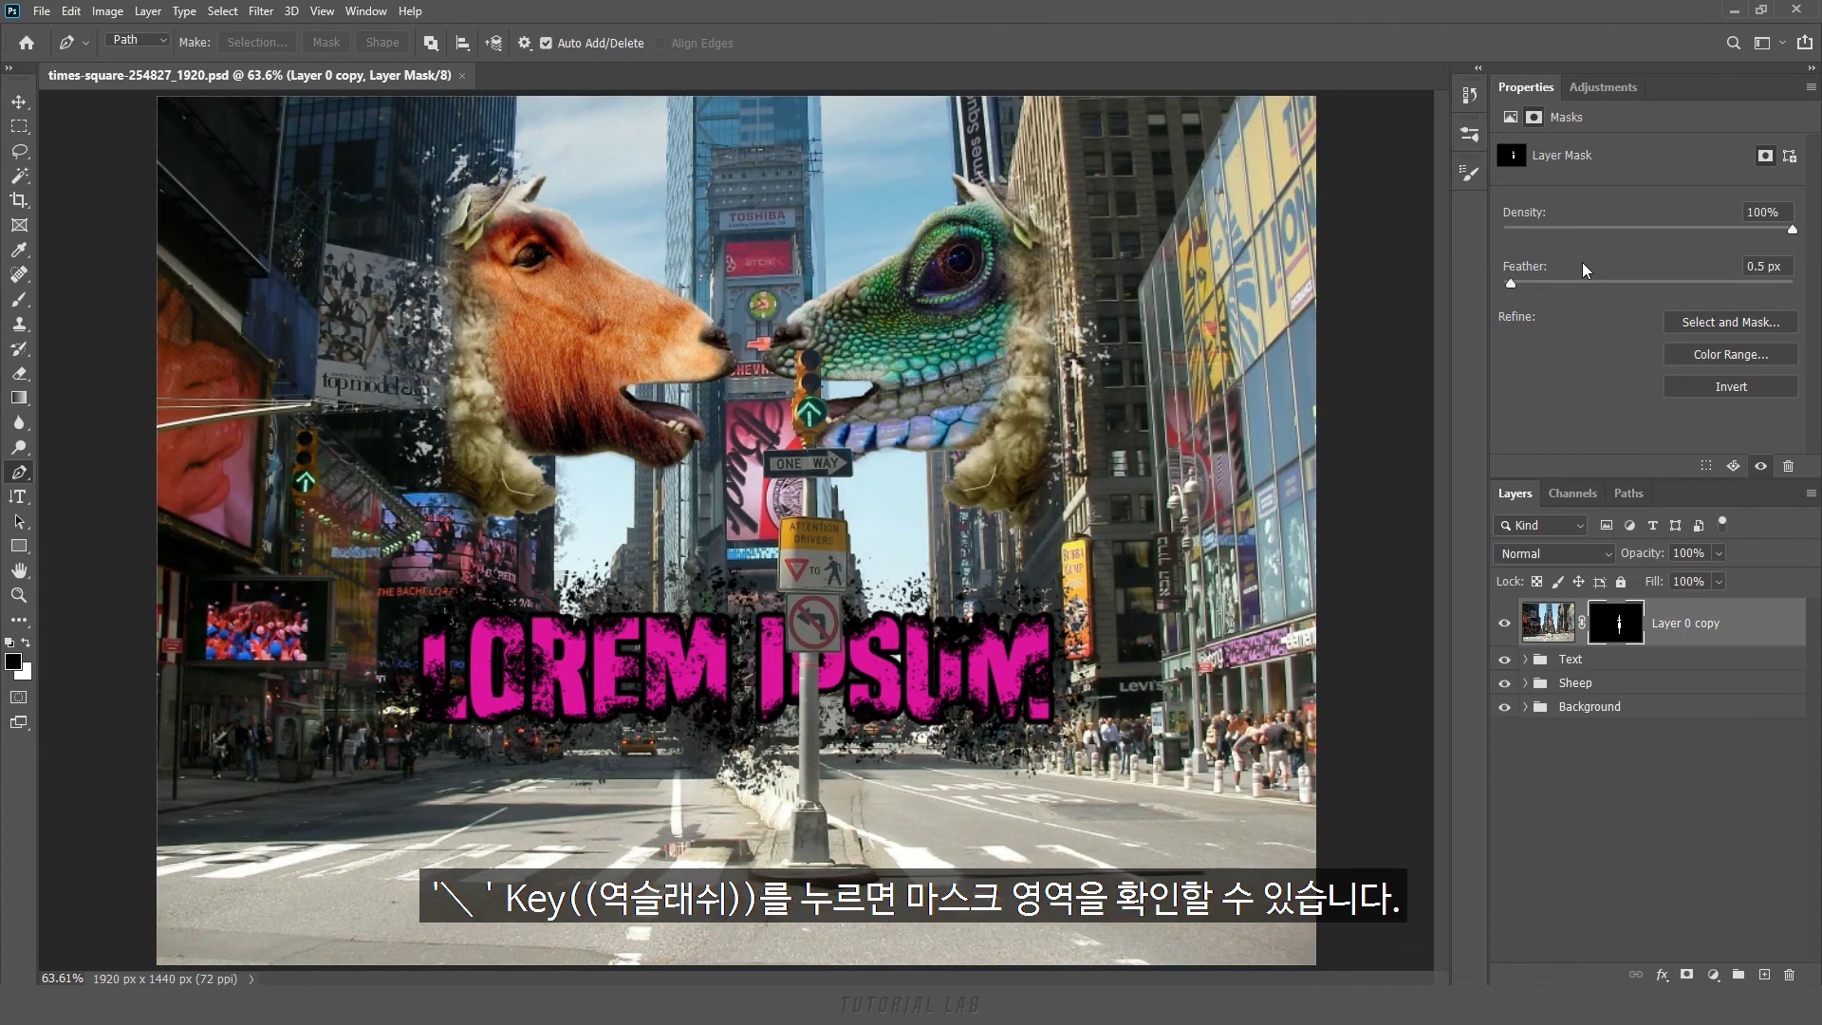
{"action": "key", "text": "backslash"}
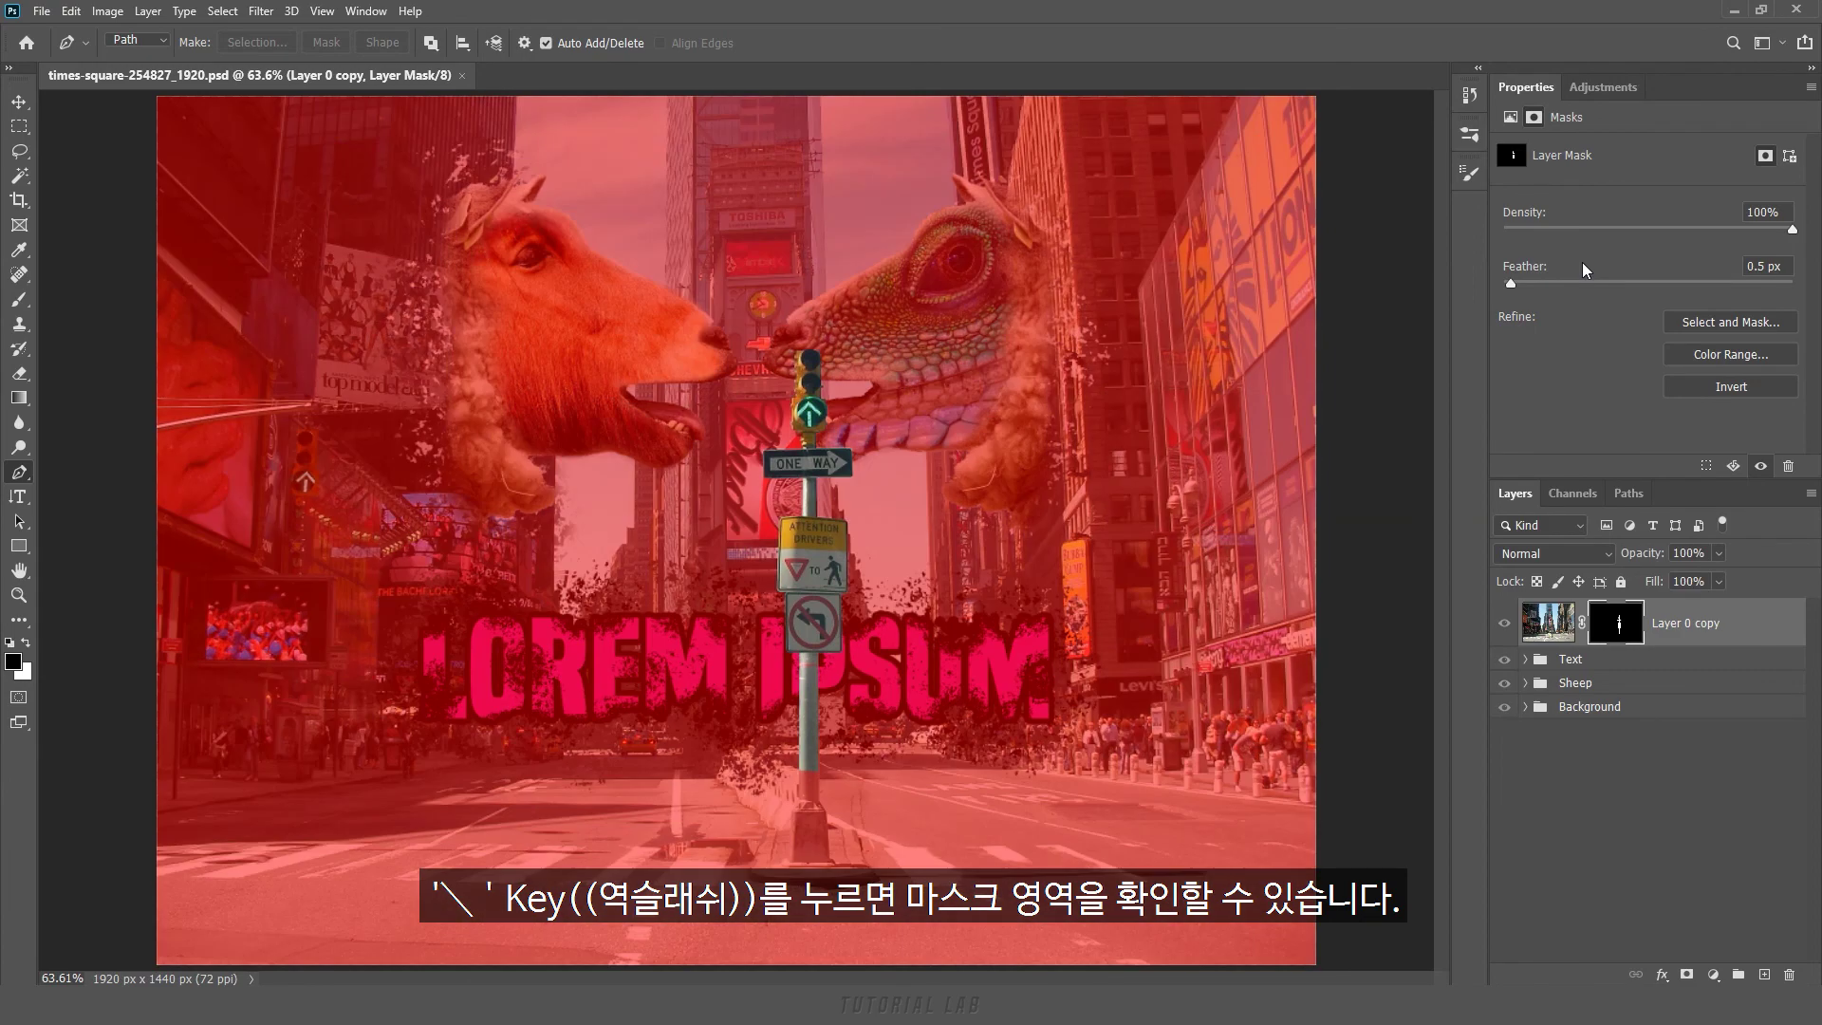
{"action": "key", "text": "backslash"}
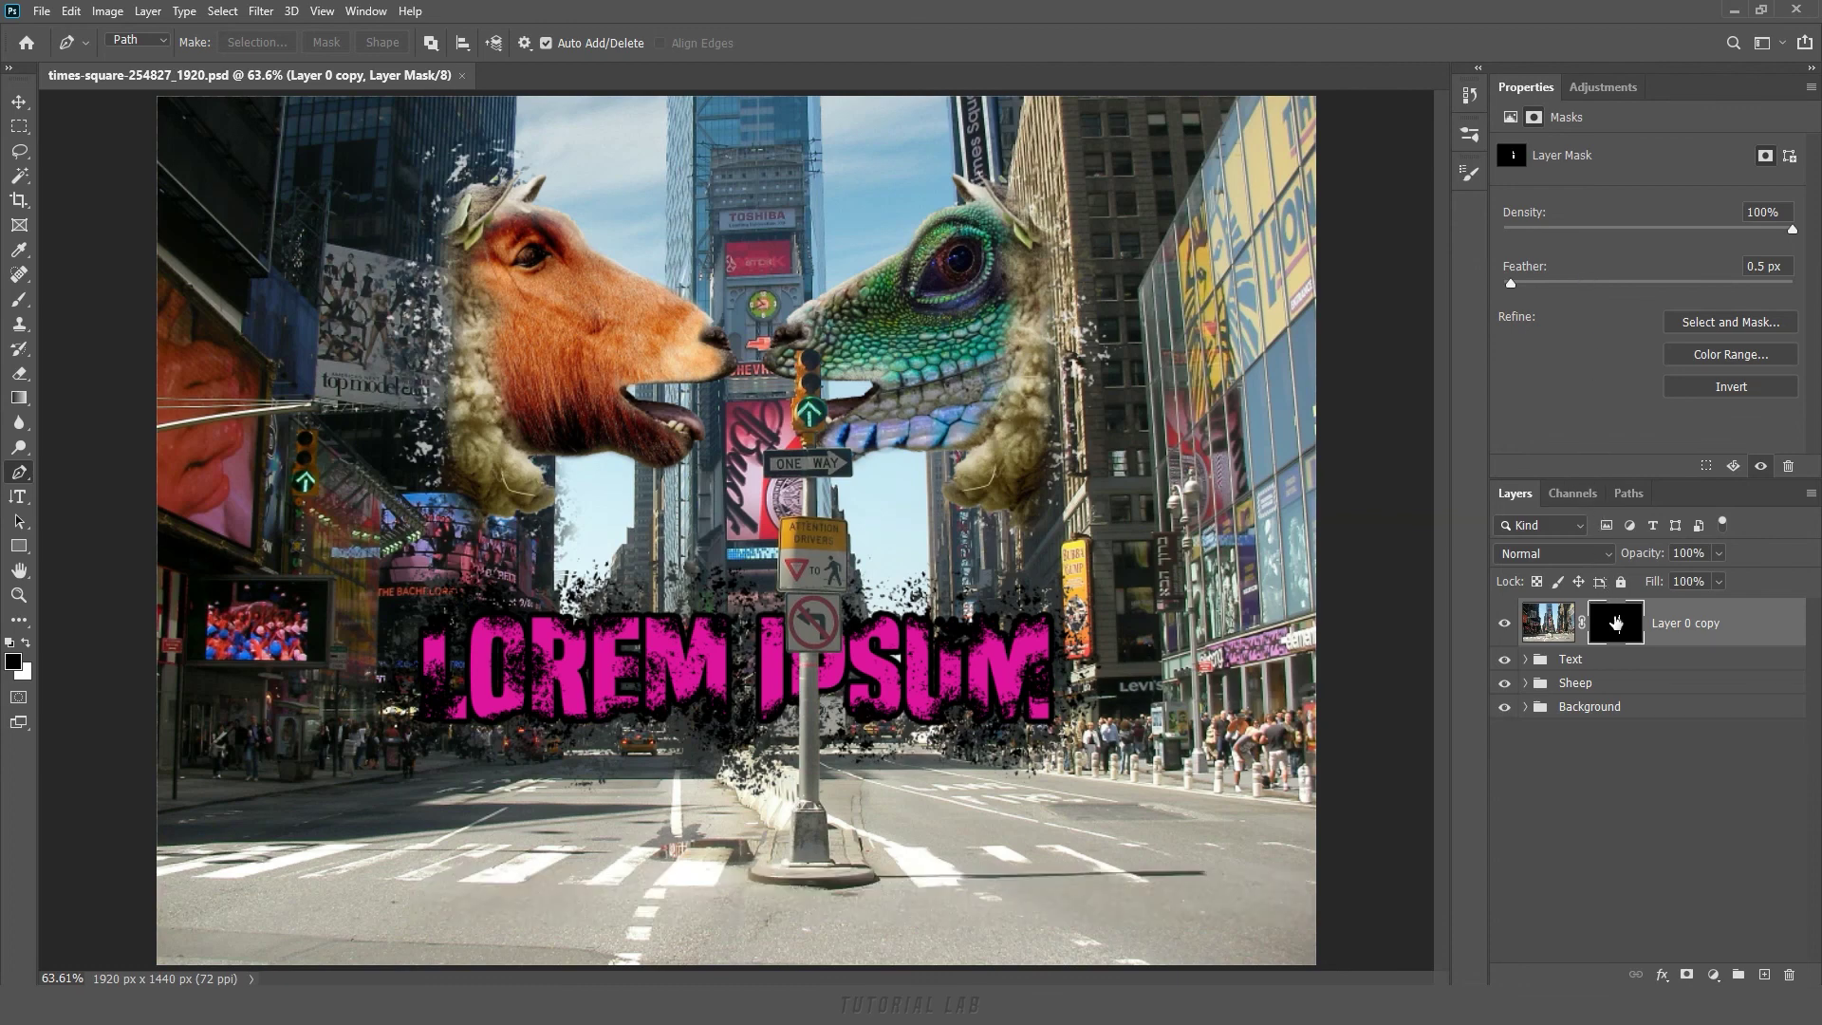
{"action": "left_click", "coordinate": [1608, 623], "text": "alt+shift"}
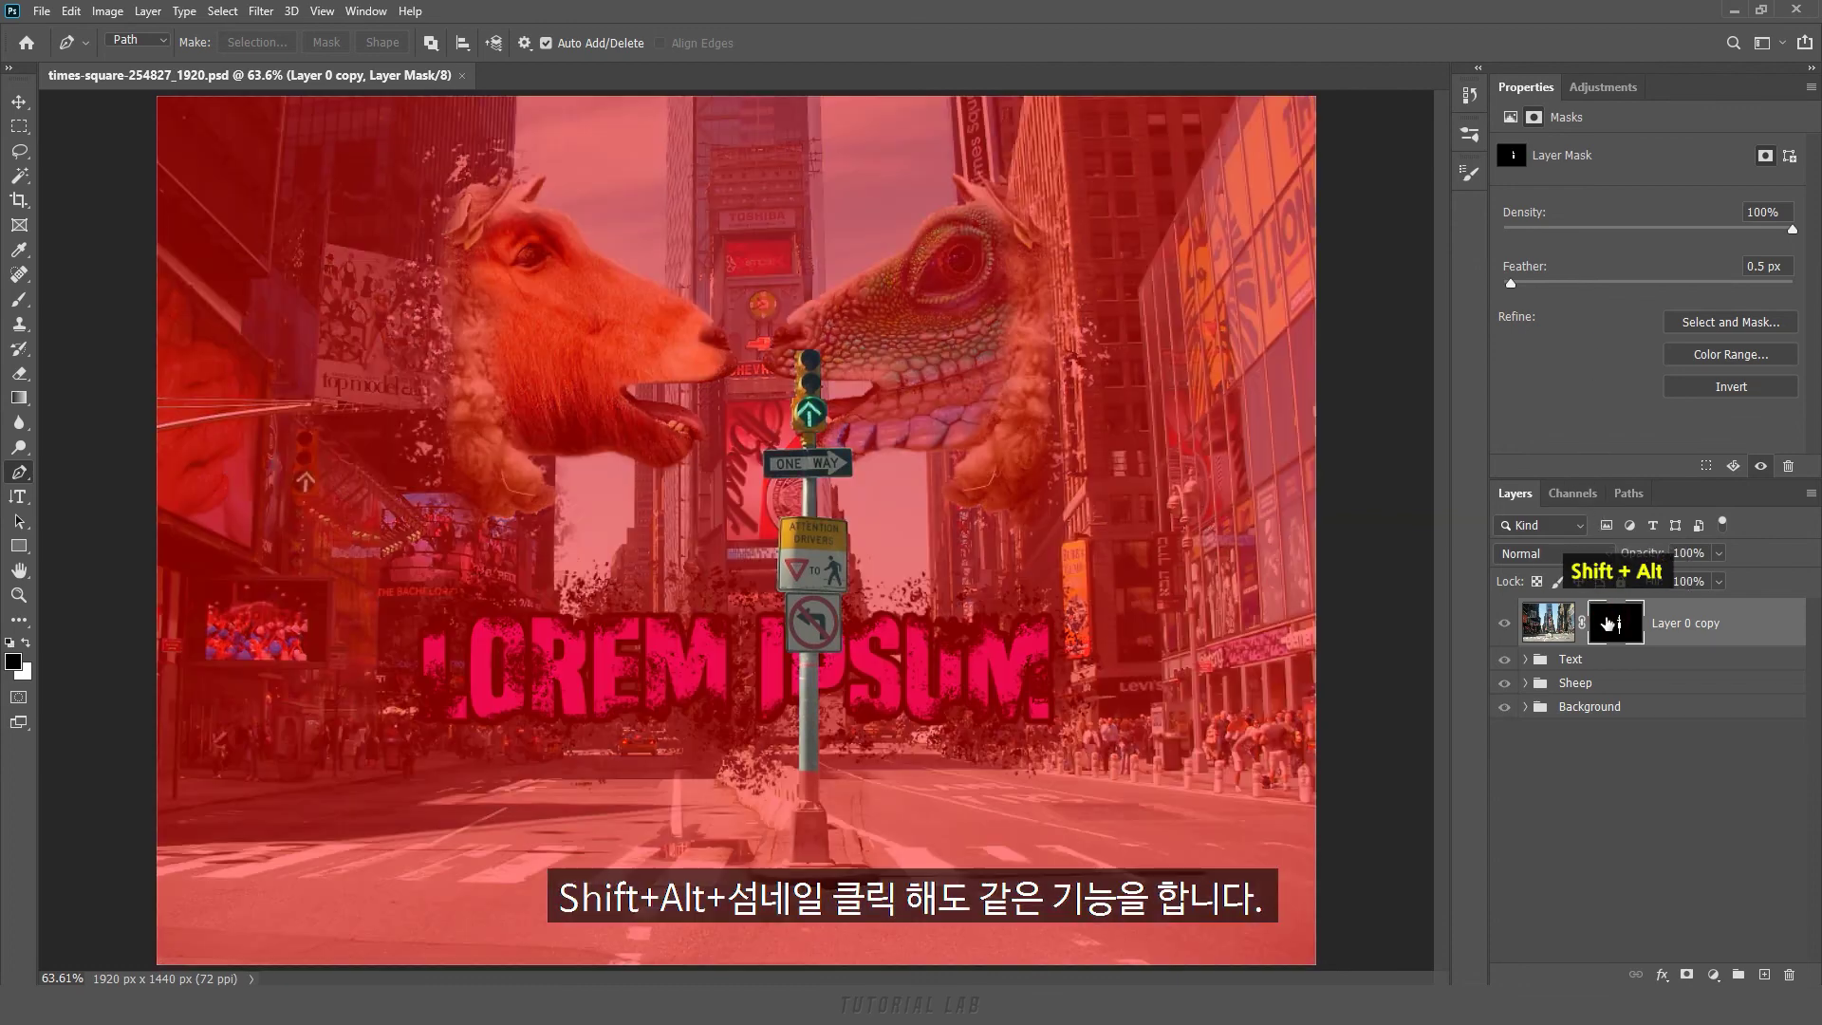
{"action": "left_click", "coordinate": [1609, 622], "text": "alt+shift"}
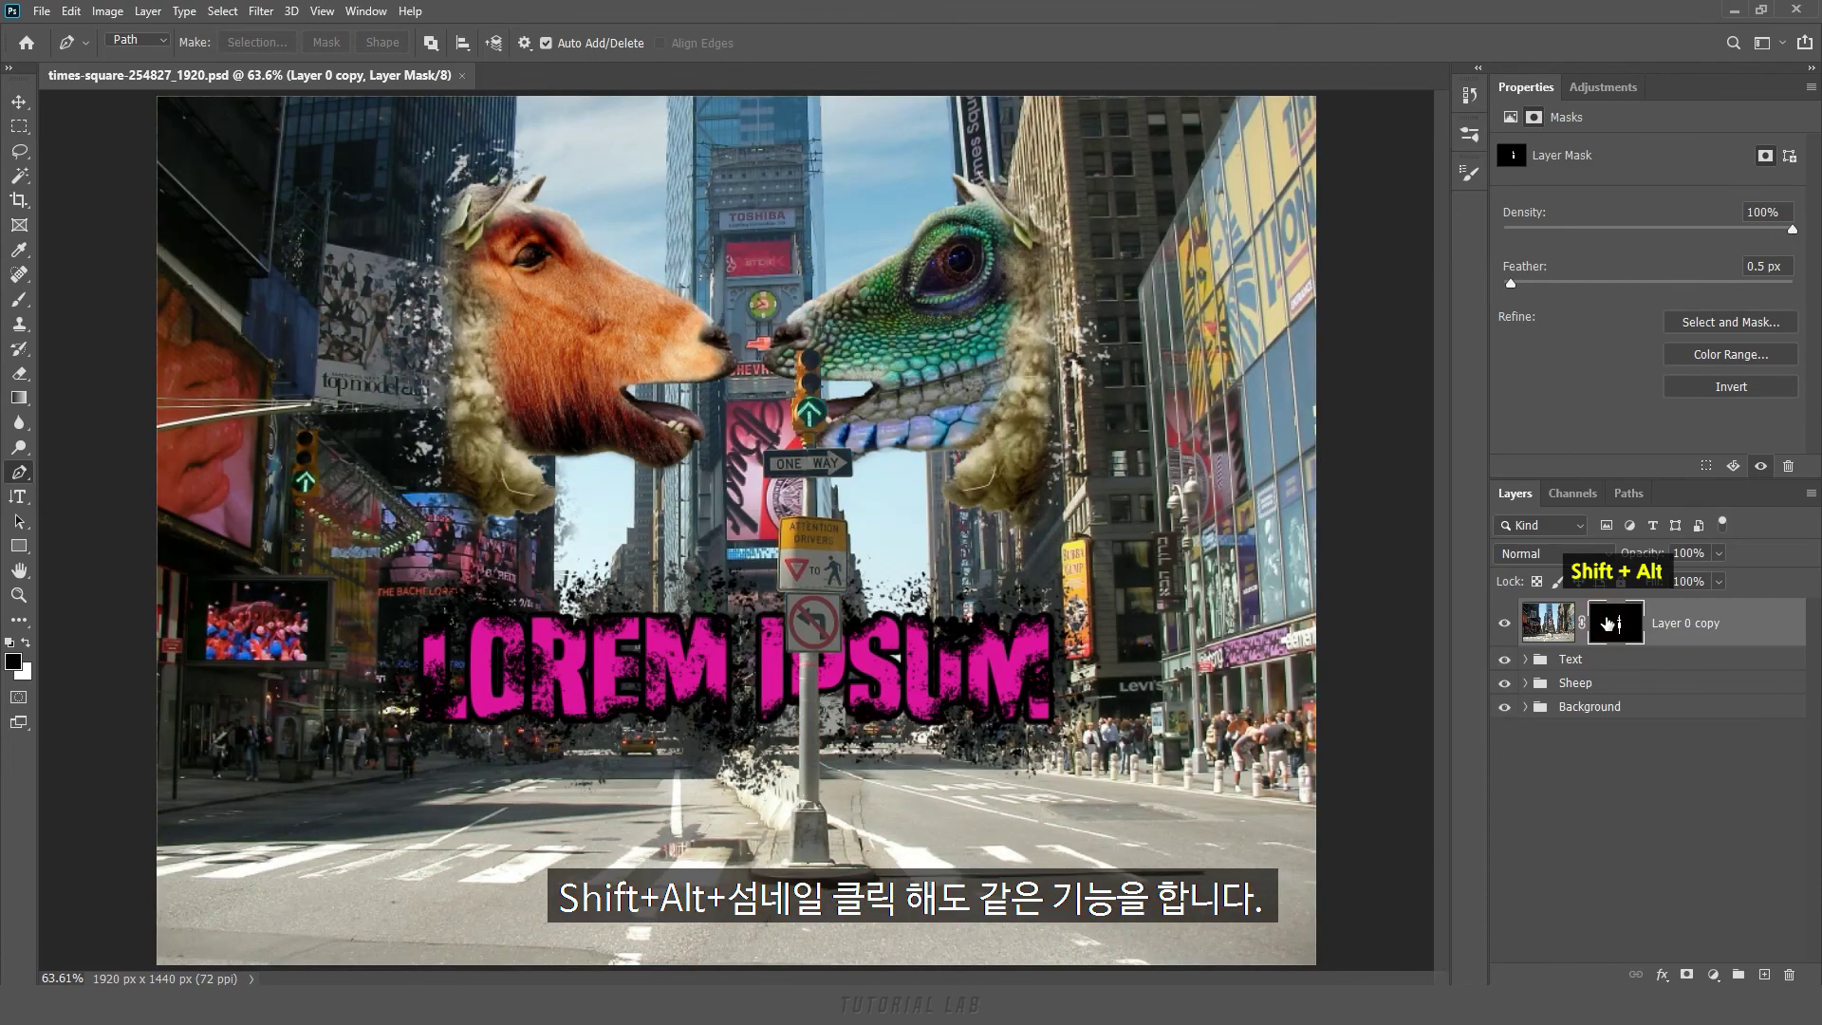
{"action": "left_click", "coordinate": [1608, 623], "text": "alt+shift"}
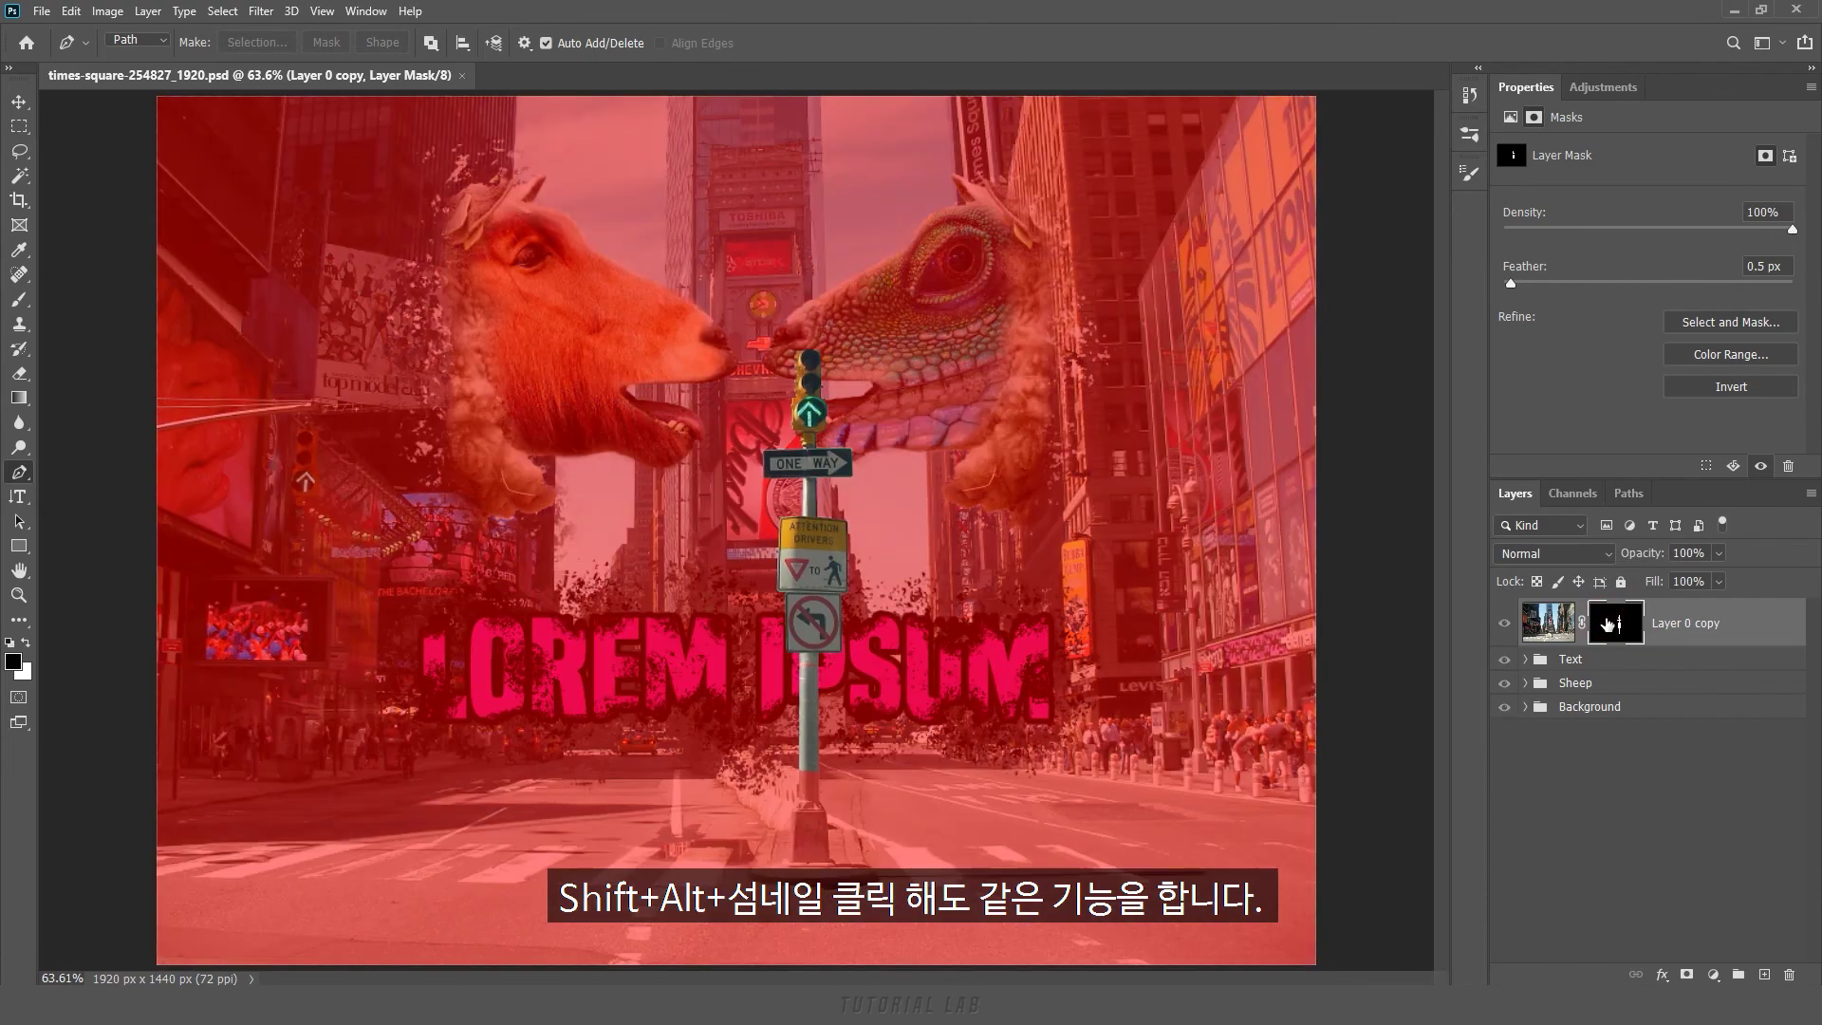
{"action": "left_click", "coordinate": [1608, 622], "text": "alt+shift"}
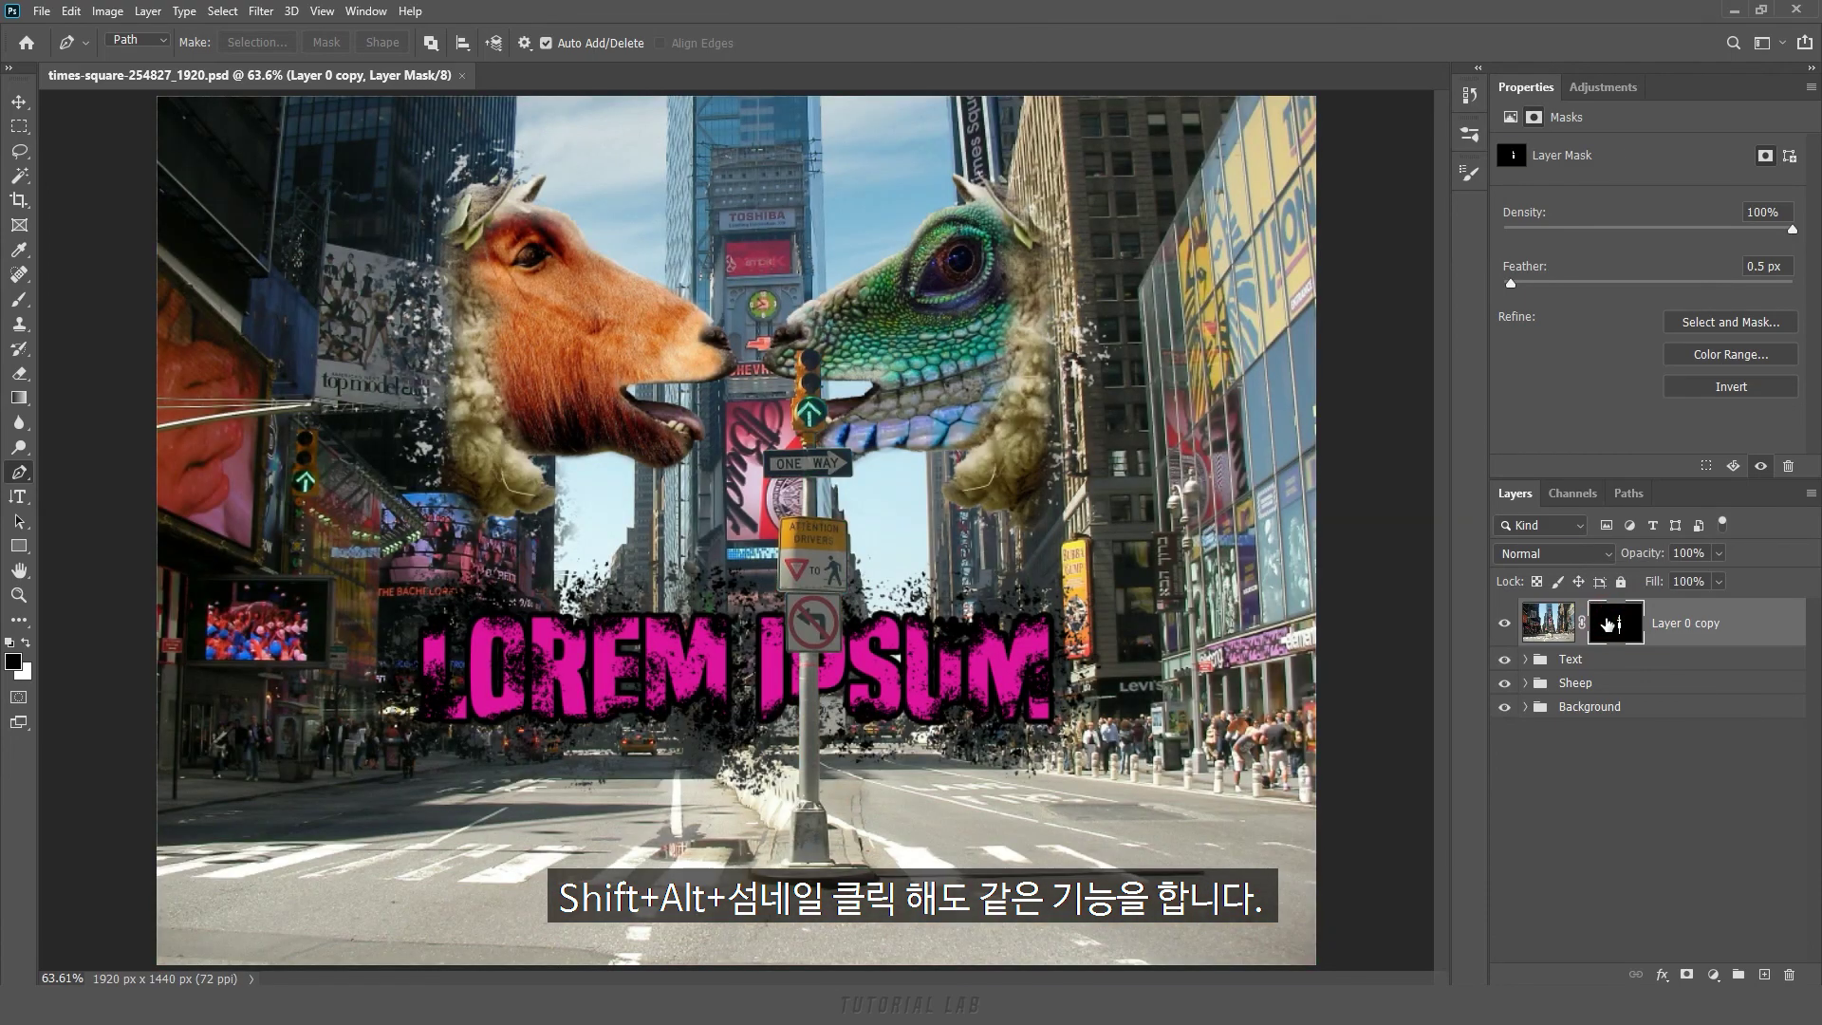